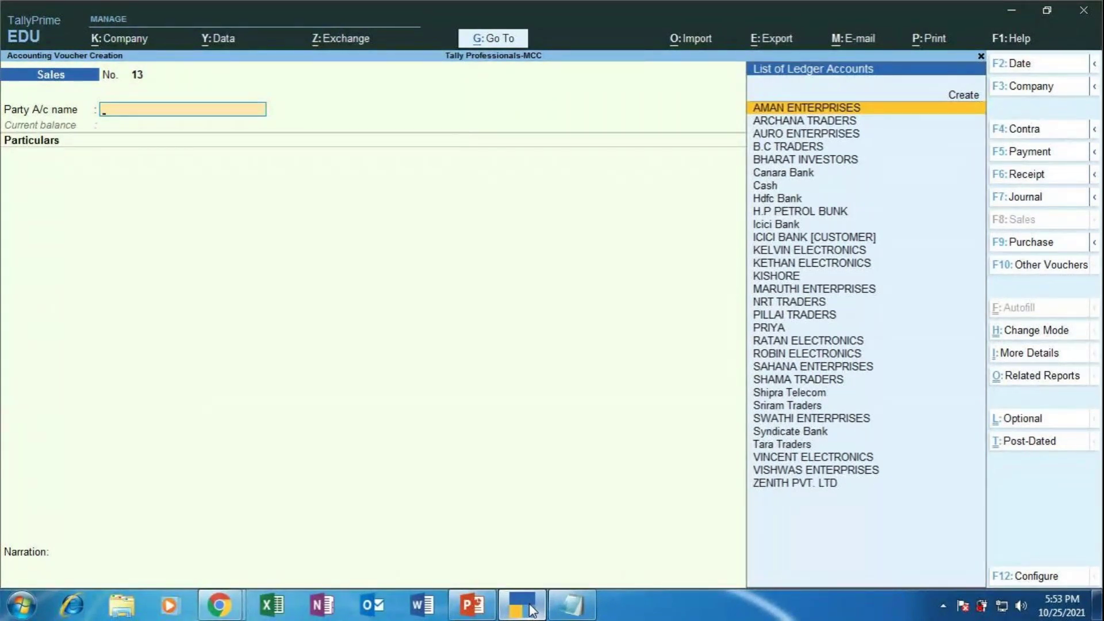
Set the sales voucher's entry mode to Accounting Invoice
key(ctrl+h)
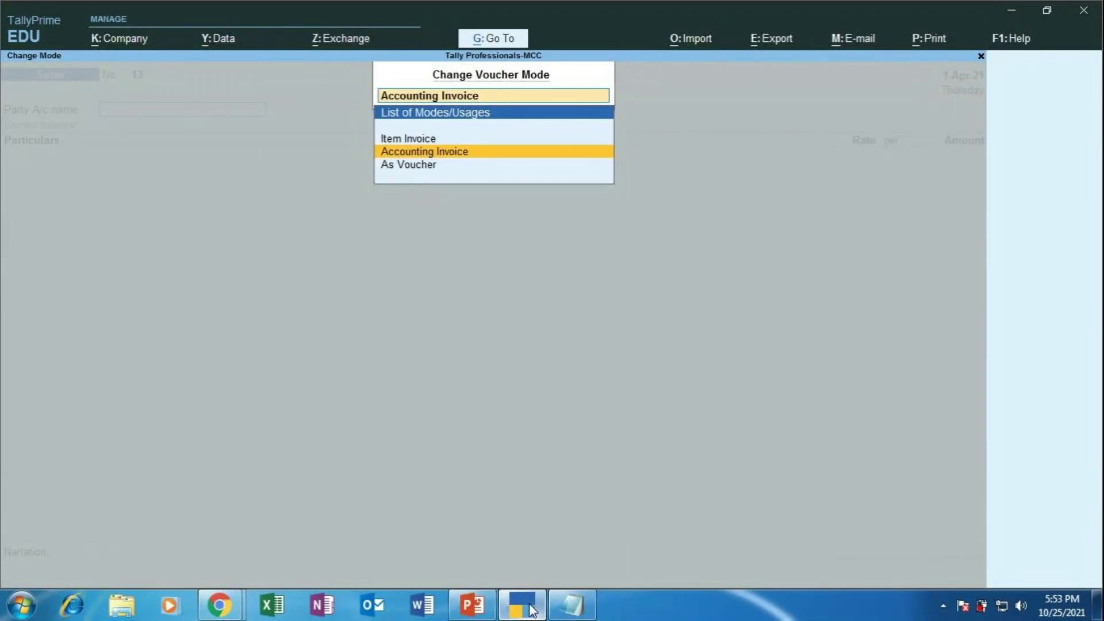
key(Return)
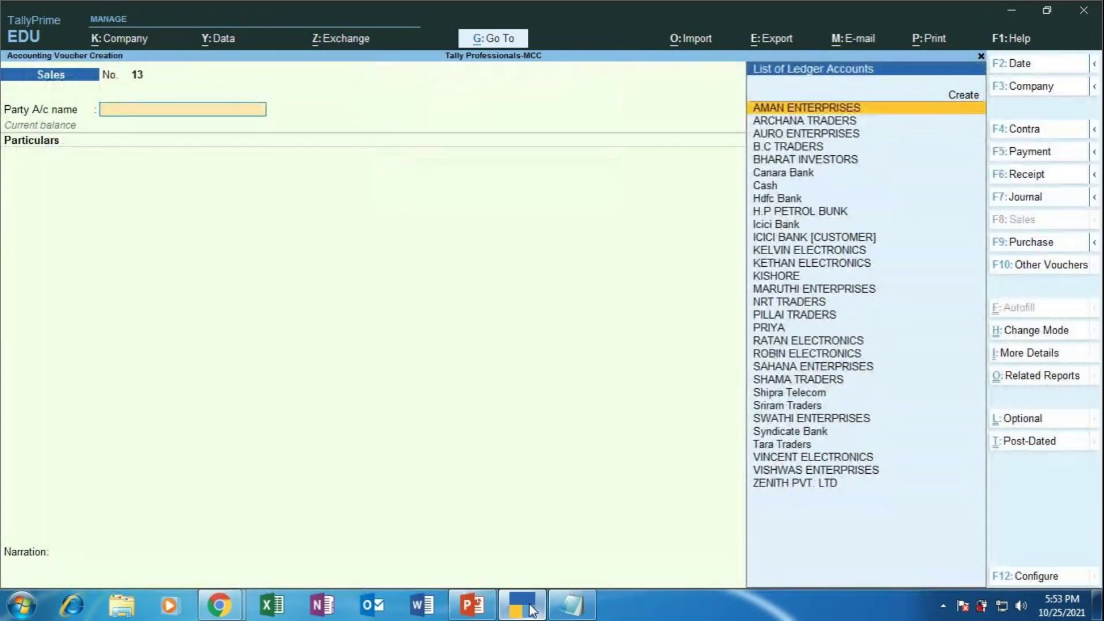
key(ctrl)
key(ctrl+h)
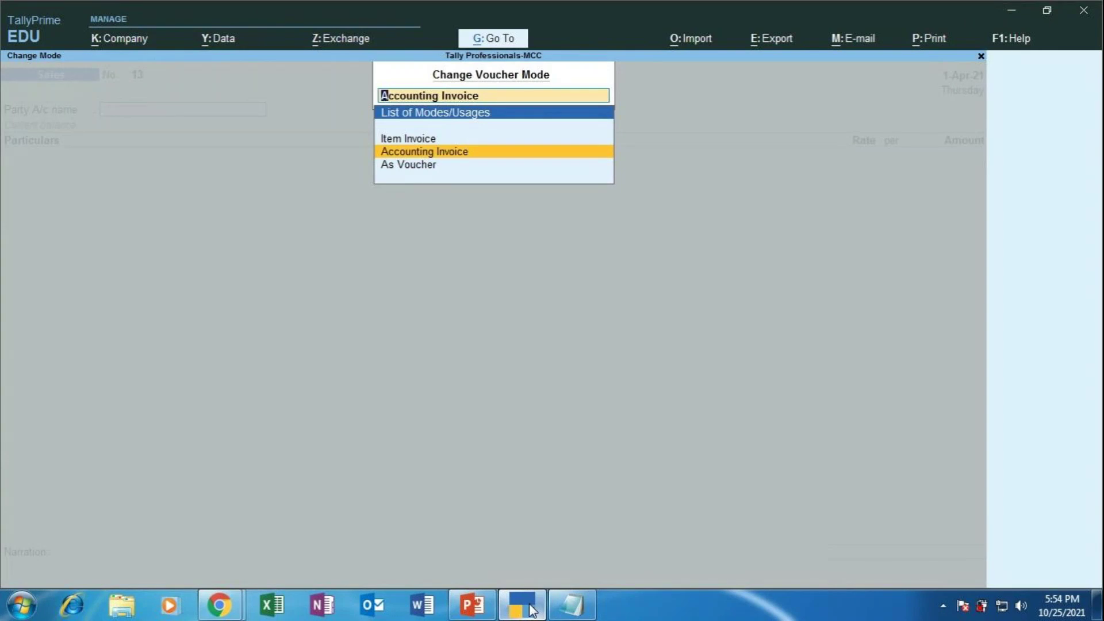
key(Return)
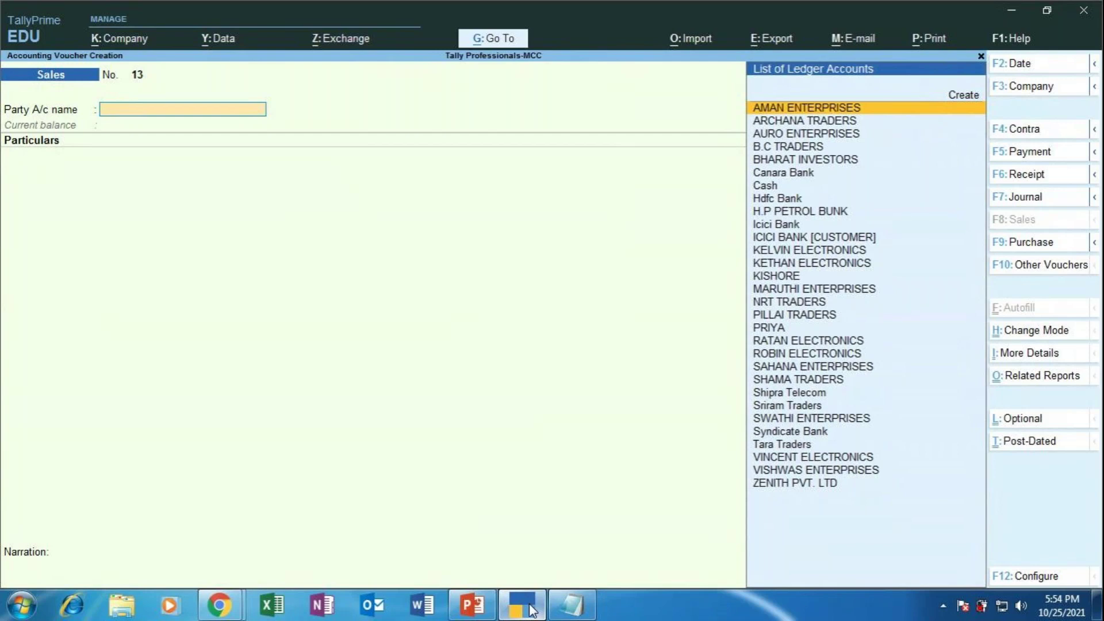
Start a new party ledger named K.K Farms and place it under the Sundry Debtors group
key(Up)
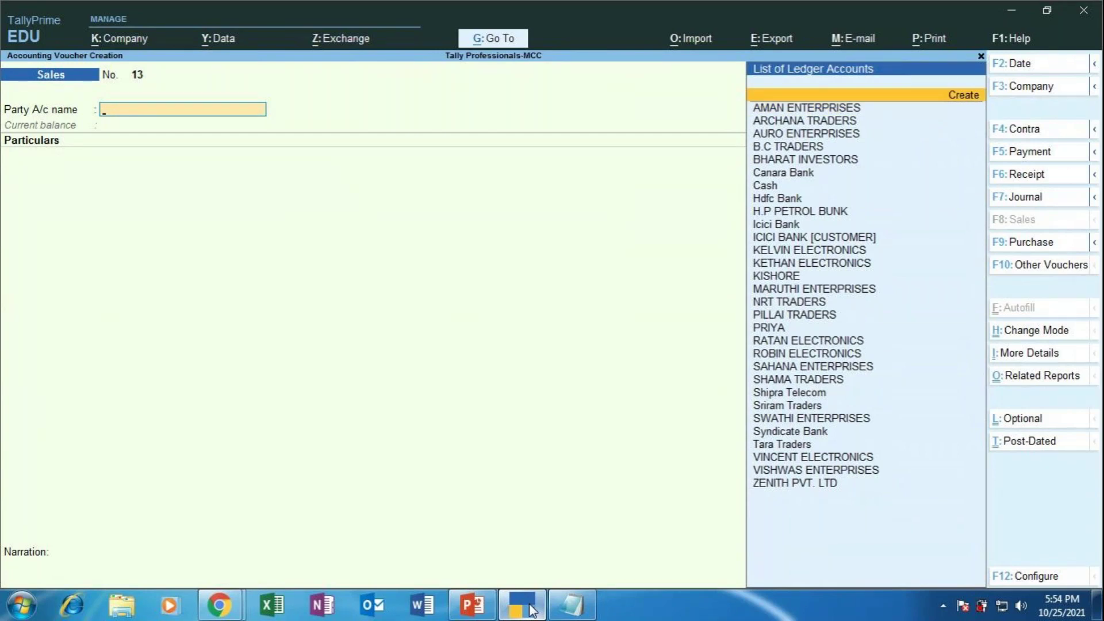
key(Return)
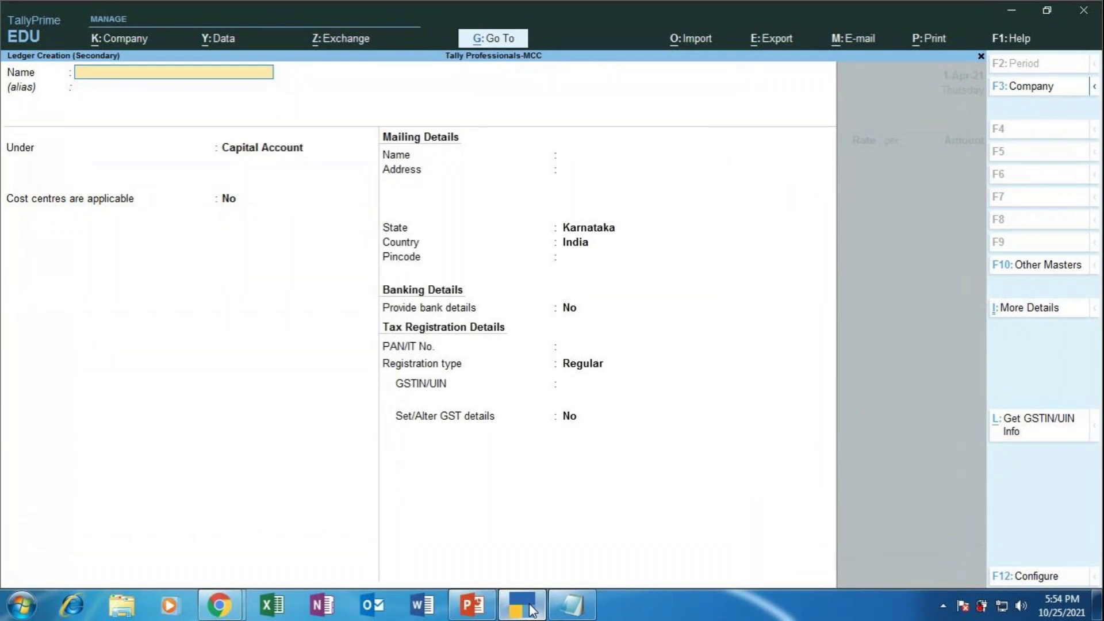
text(K.K Farms)
key(Return)
key(Return)
text(Sun)
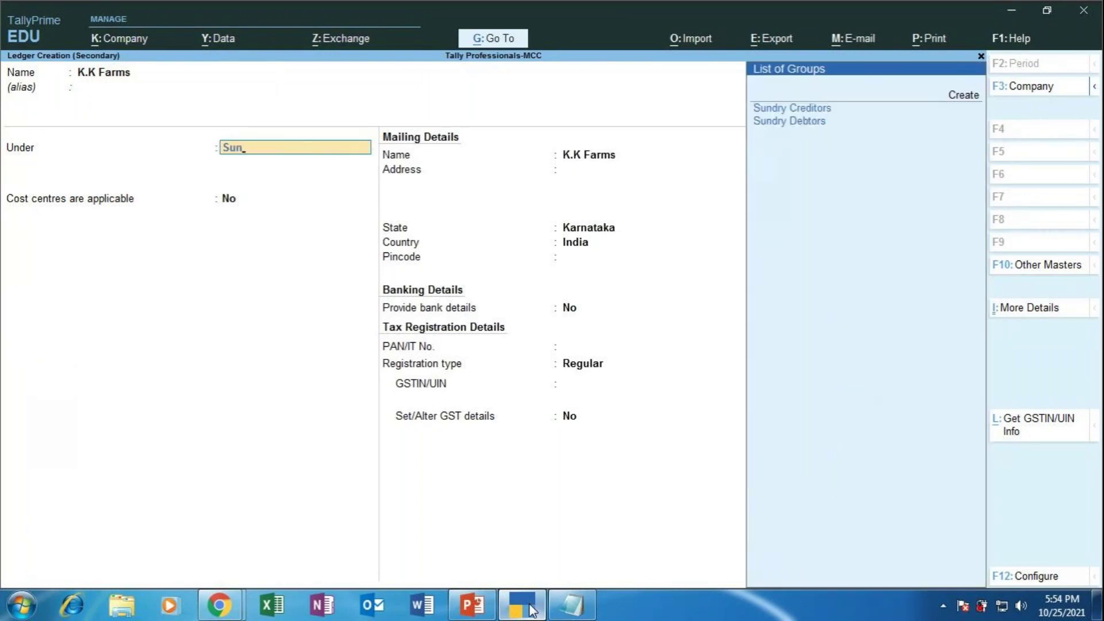
key(Down)
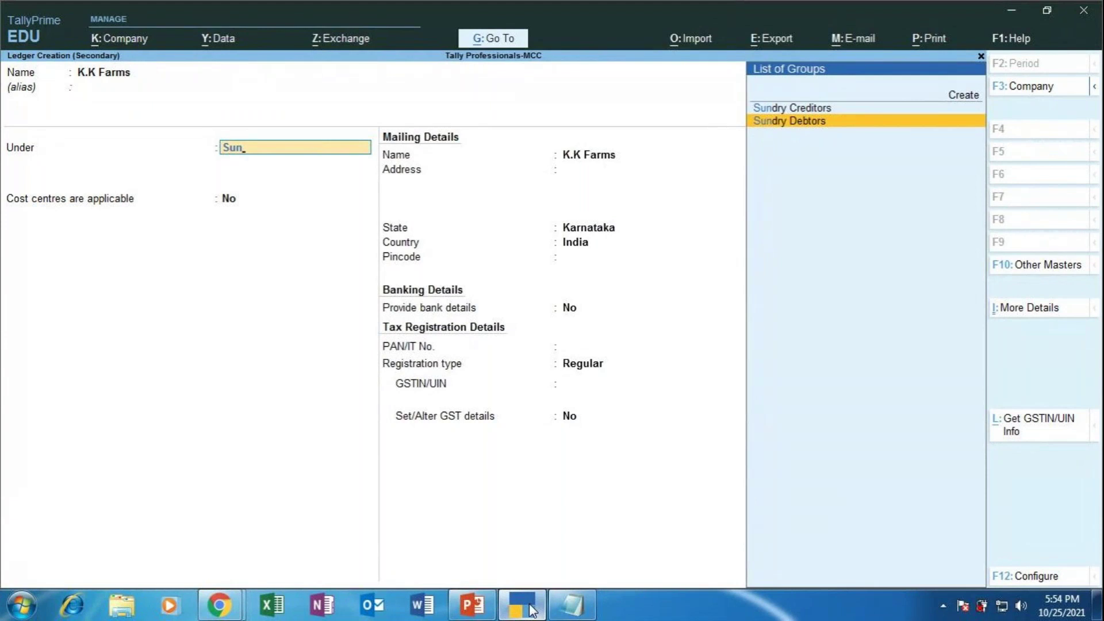
key(Return)
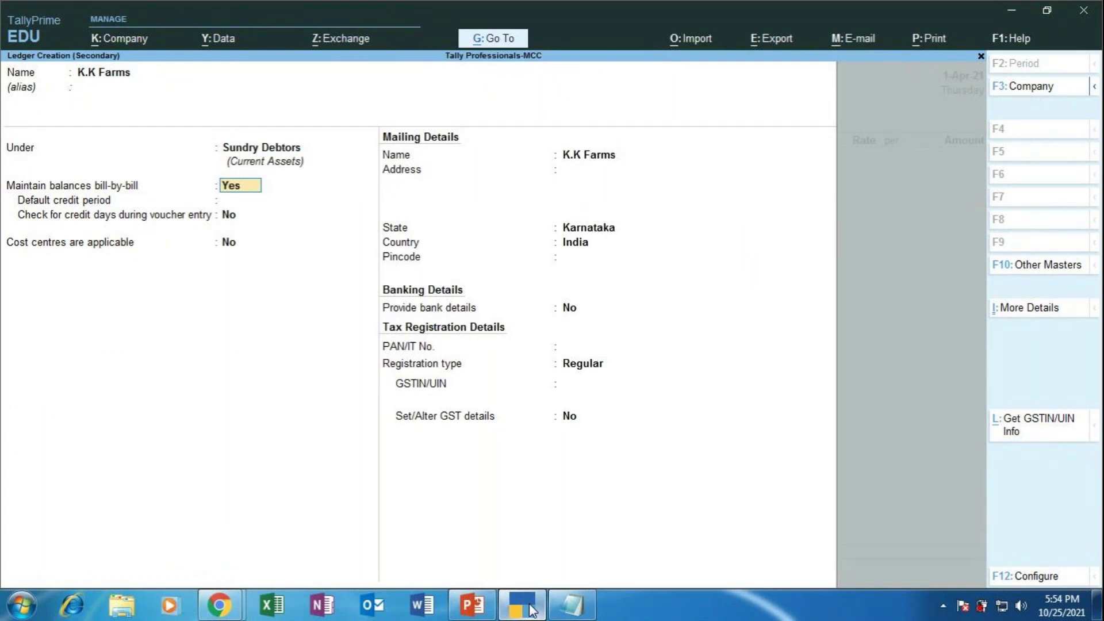
Keep the default balance, mailing, bank and Regular registration settings, and enter the party's GSTIN/UIN
key(Return)
key(Return)
key(Return)
key(Return)
key(Return)
key(Return)
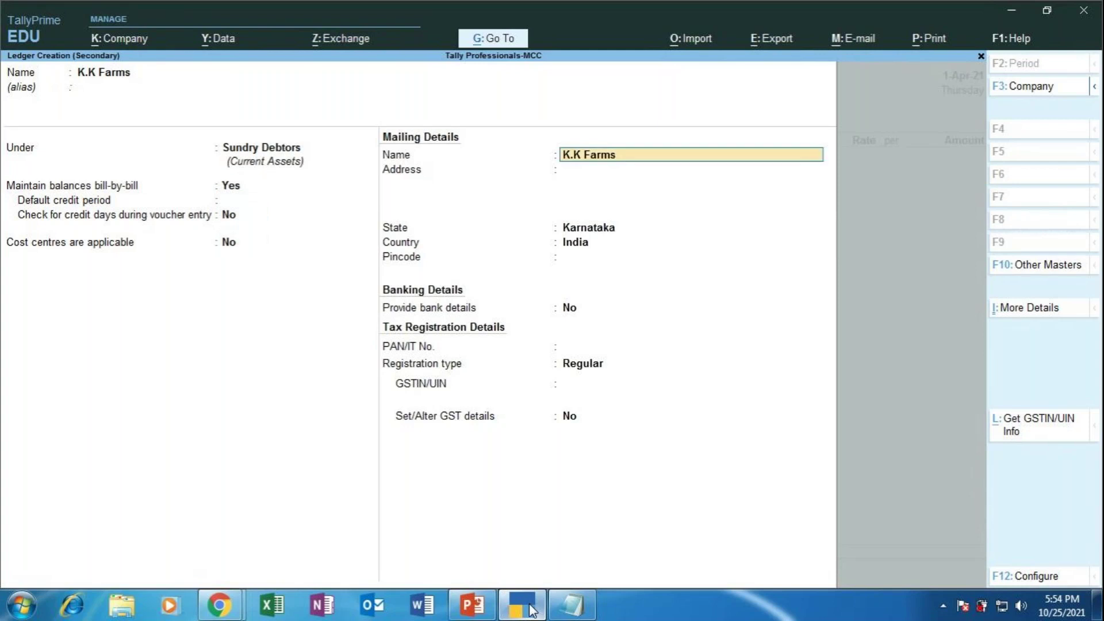
key(Return)
key(Return)
key(Return)
key(Return)
key(Return)
key(Return)
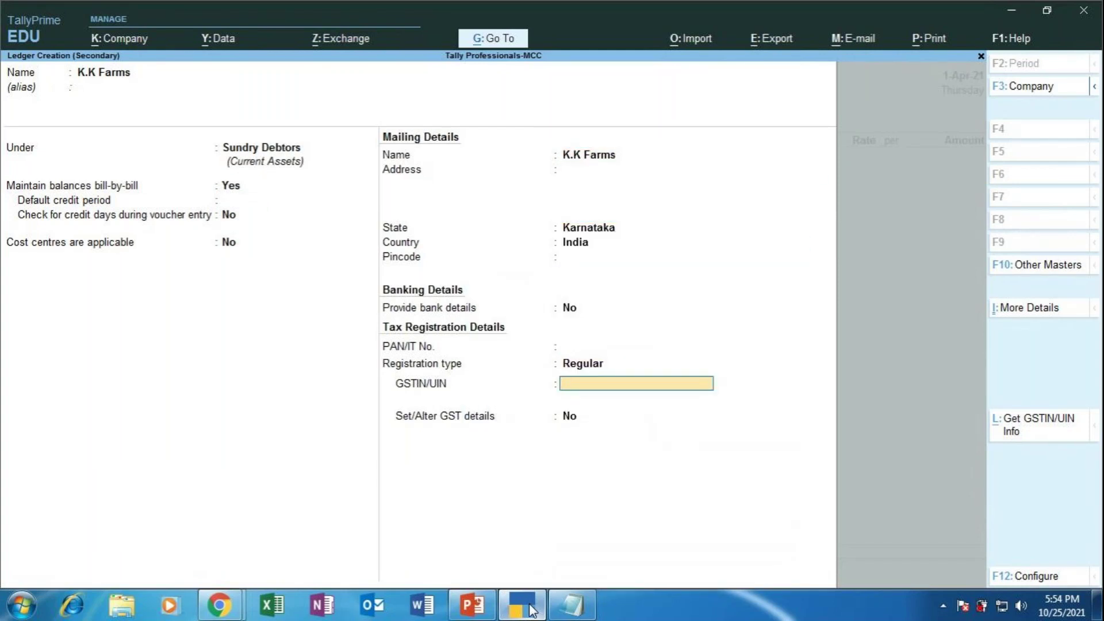
text(29OPIUY9087U78U)
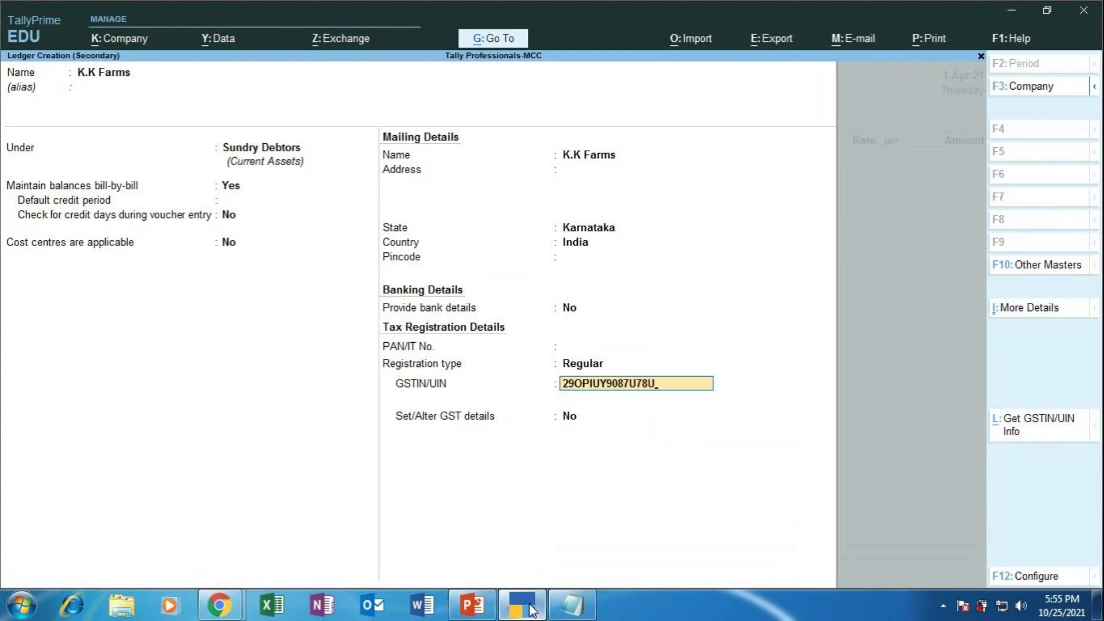
Enable Set/Alter GST details with registration type Regular and save the K.K Farms ledger
key(Return)
key(Return)
text(yes)
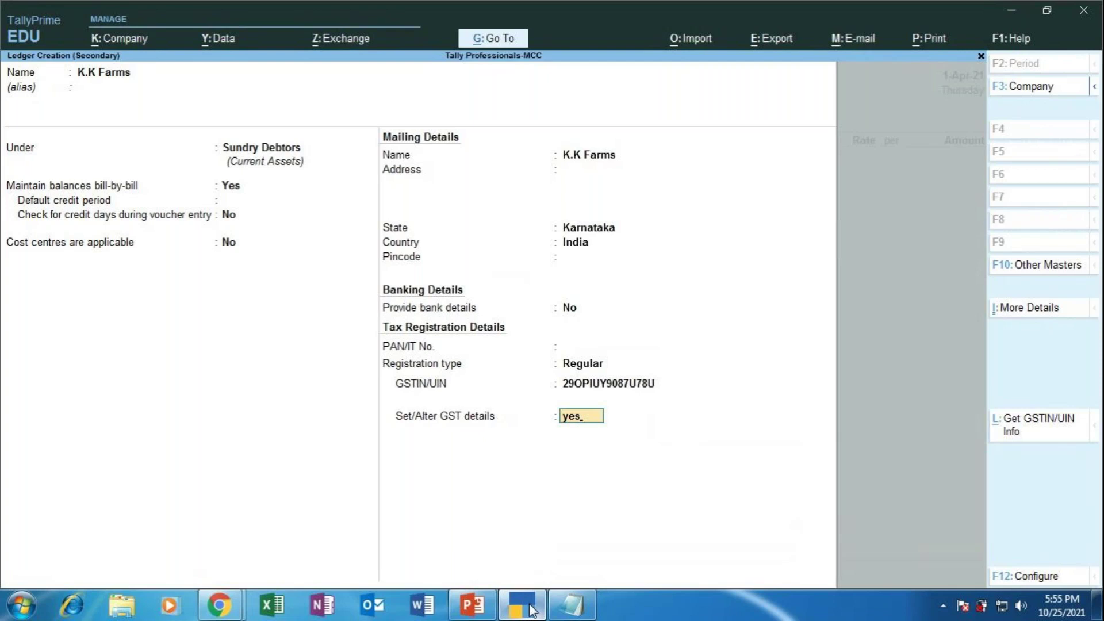
key(Return)
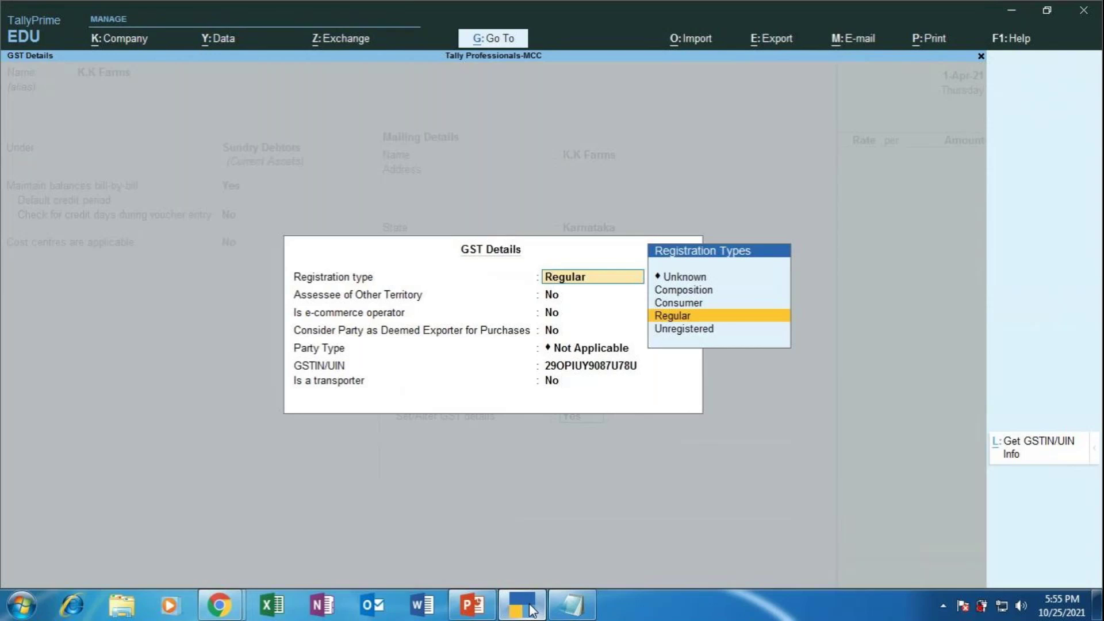
key(ctrl)
key(ctrl+a)
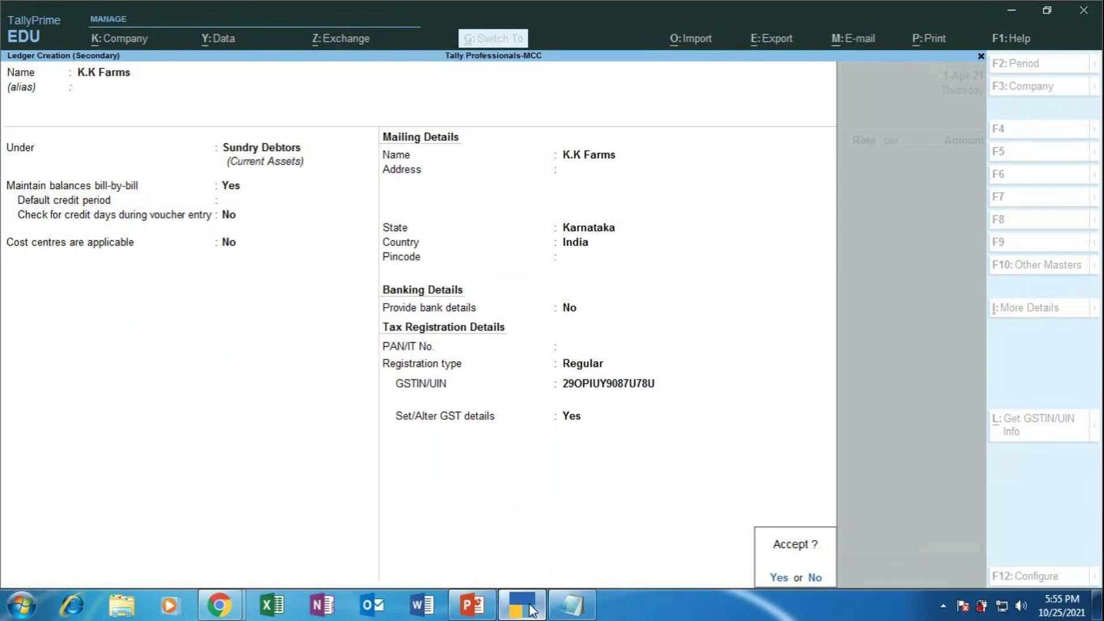
key(Return)
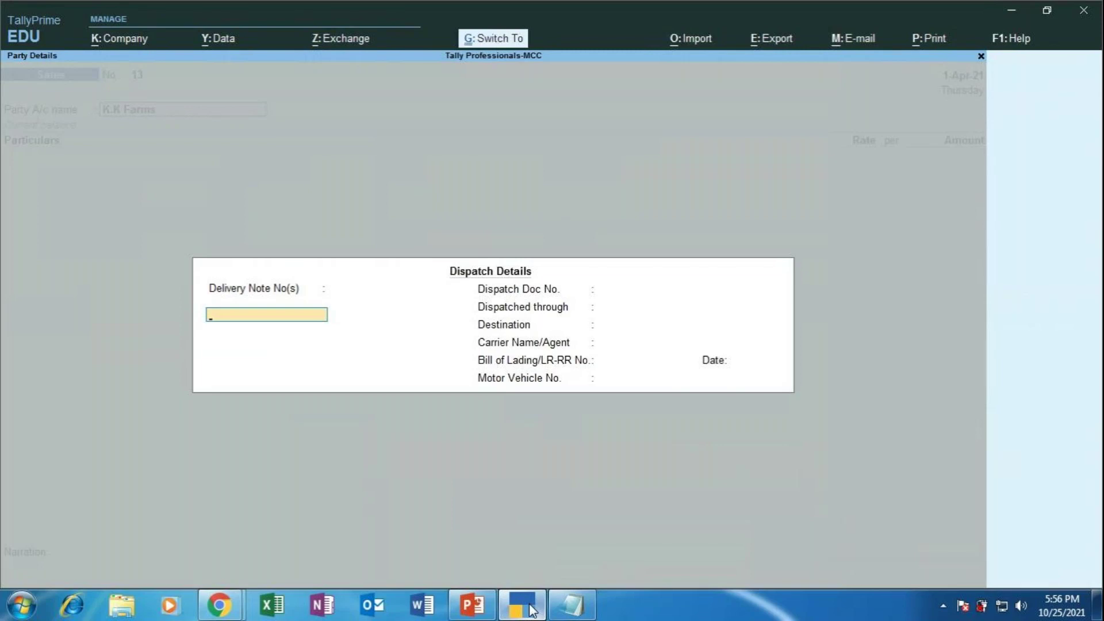
Skip the dispatch and party details, and start a new ledger named Agricultural Services from the voucher's first particulars line
key(Escape)
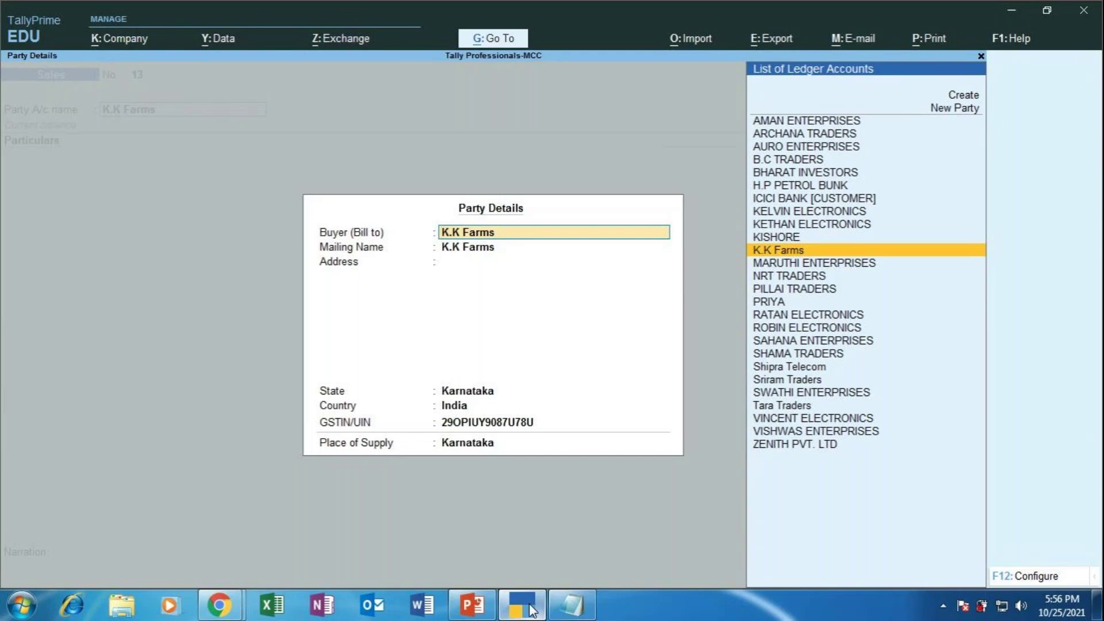
key(Escape)
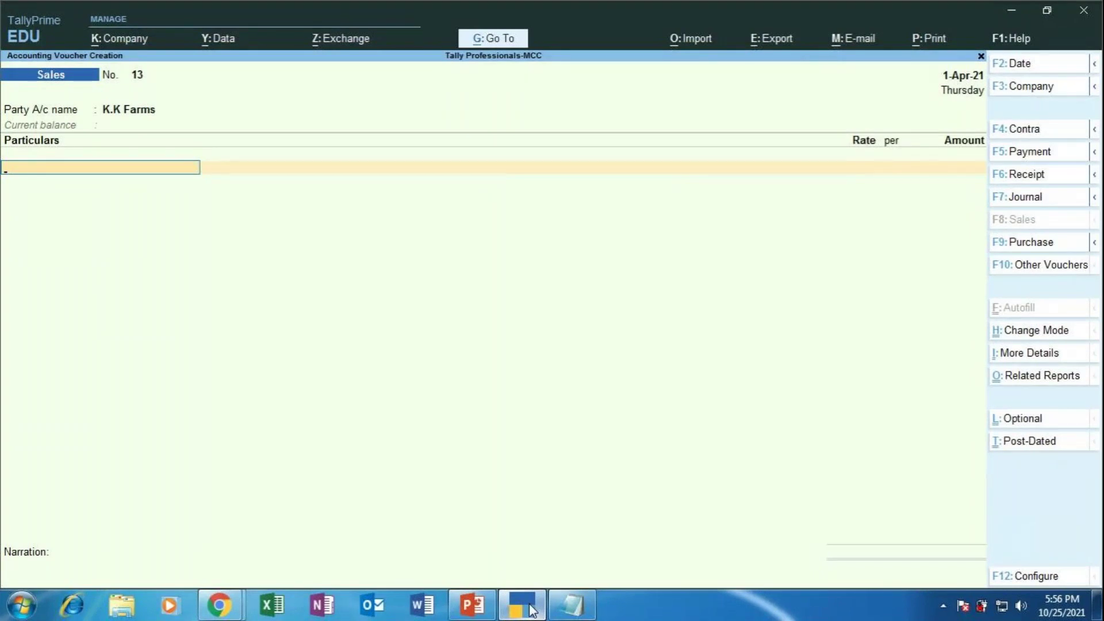
key(space)
key(Up)
key(Up)
key(Up)
key(Up)
key(Up)
key(Up)
key(Up)
key(Up)
key(Up)
key(Up)
key(Up)
key(Up)
key(Up)
key(Up)
key(Up)
key(Up)
key(Up)
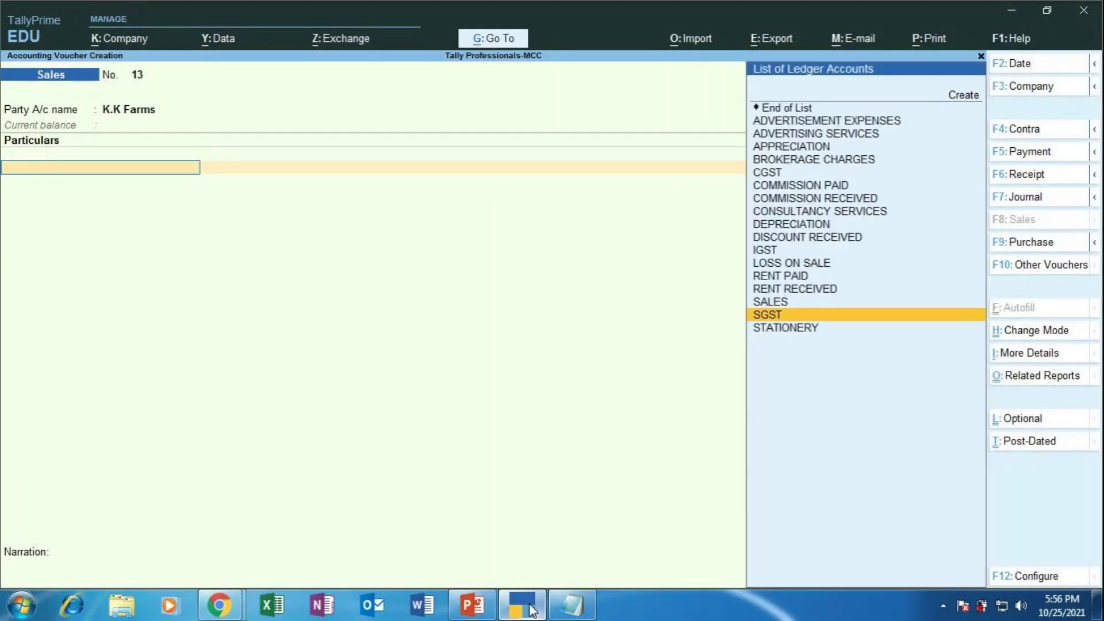
key(Up)
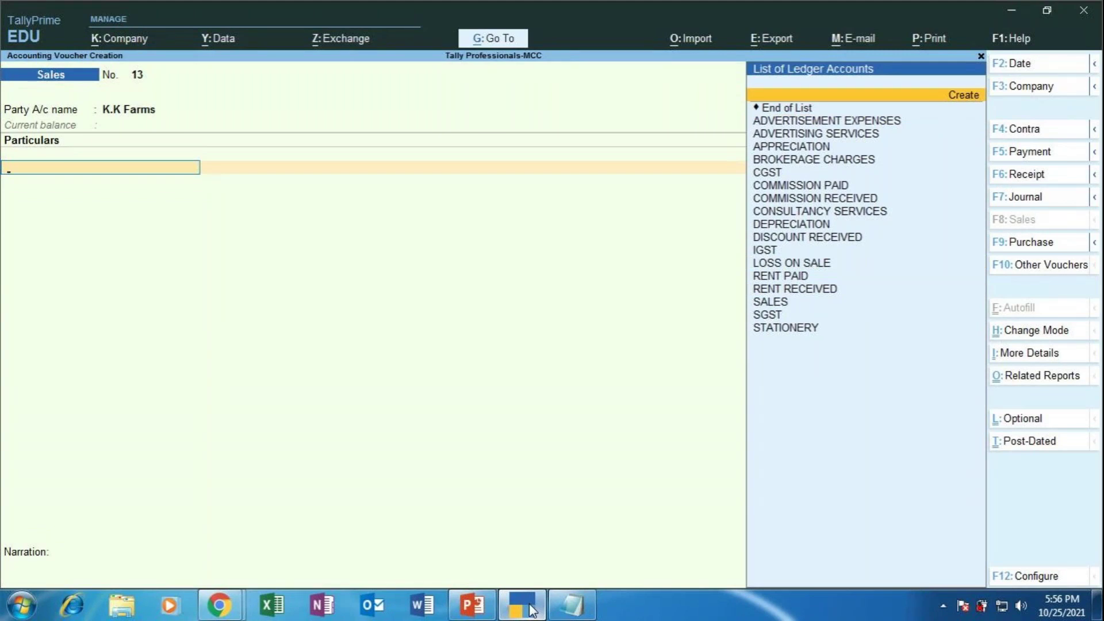
key(Return)
text(A)
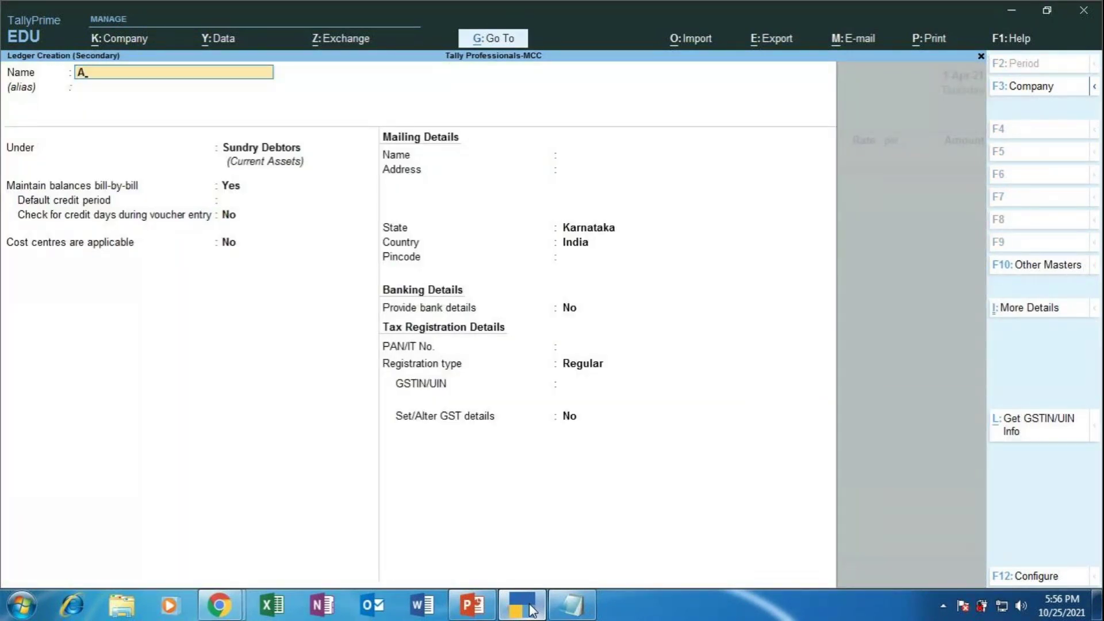
text(gricultural Services)
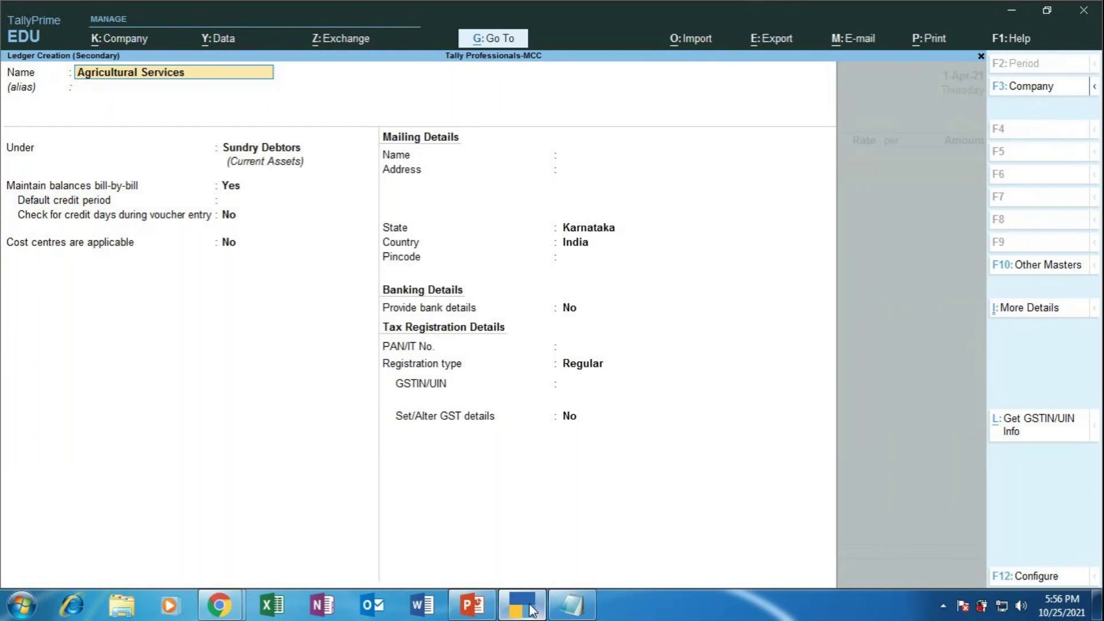
Place the ledger under Sales Accounts, with ledger type Not Applicable, no cost centres and GST applicable
key(Return)
key(Return)
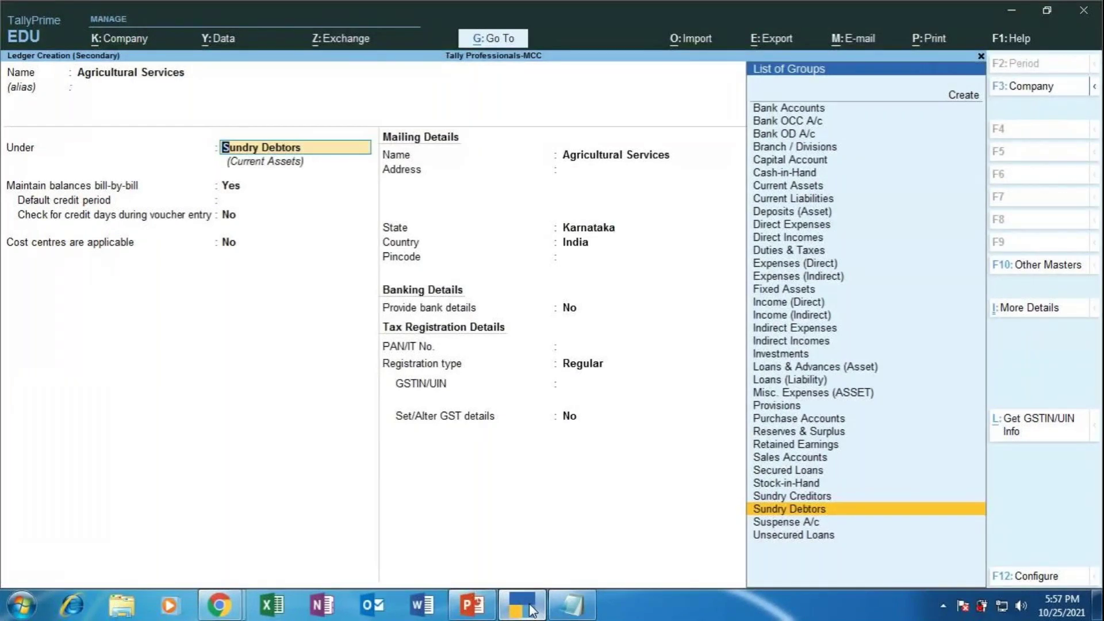
text(Sa)
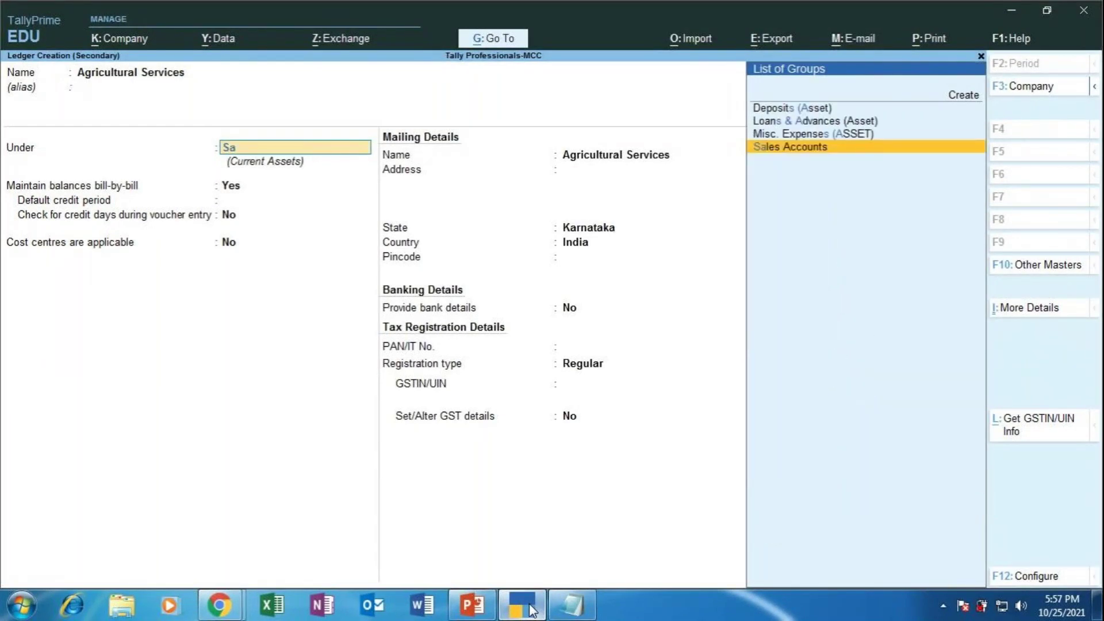
key(Return)
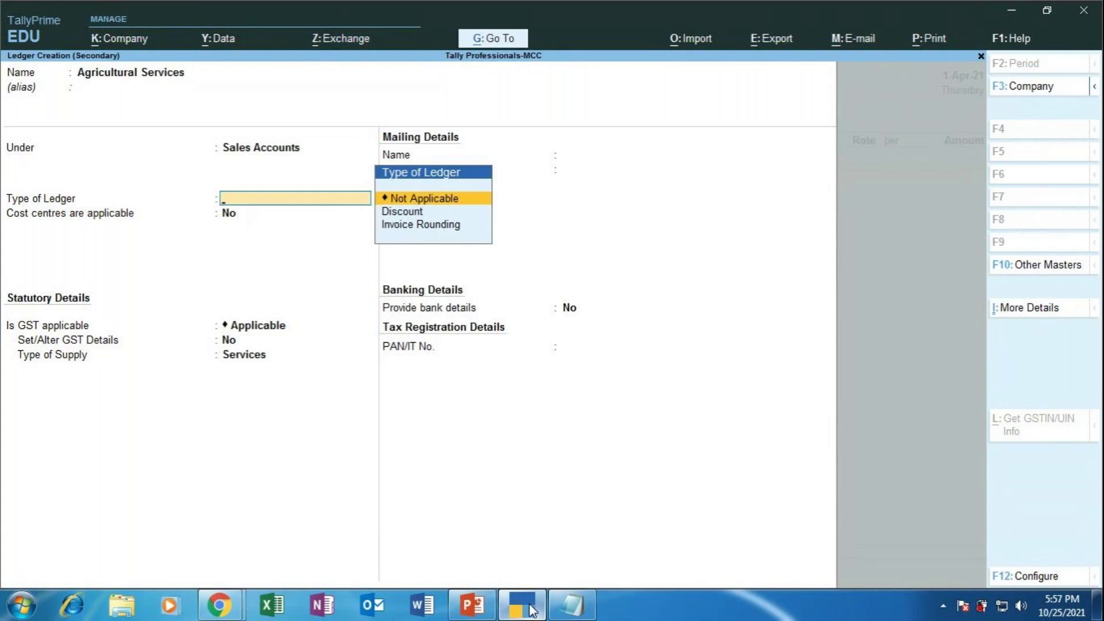
key(Return)
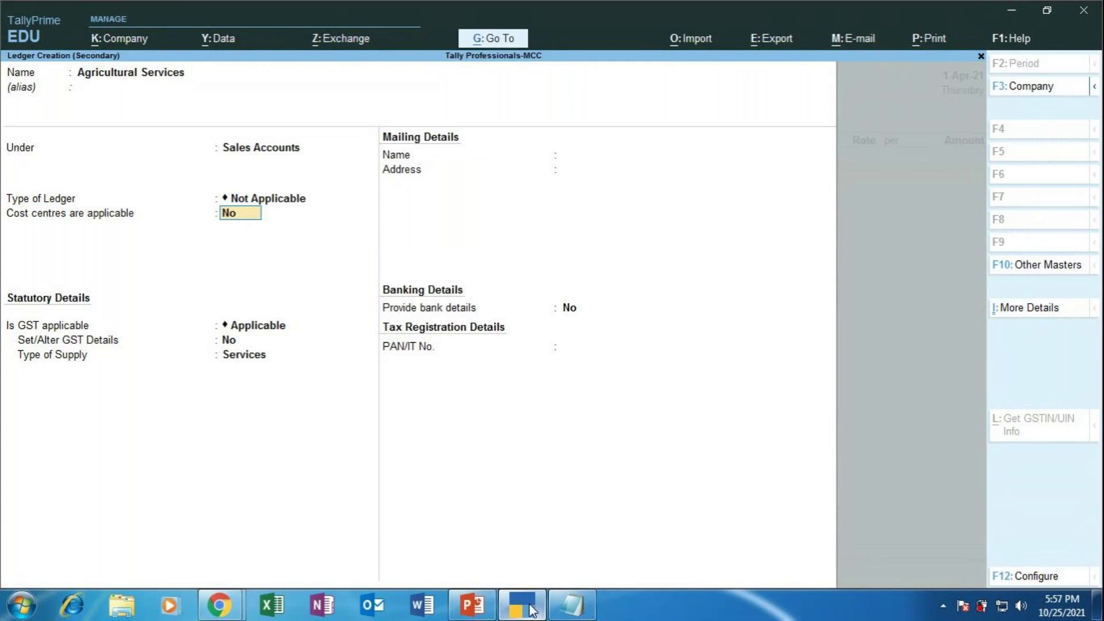
key(Return)
key(Return)
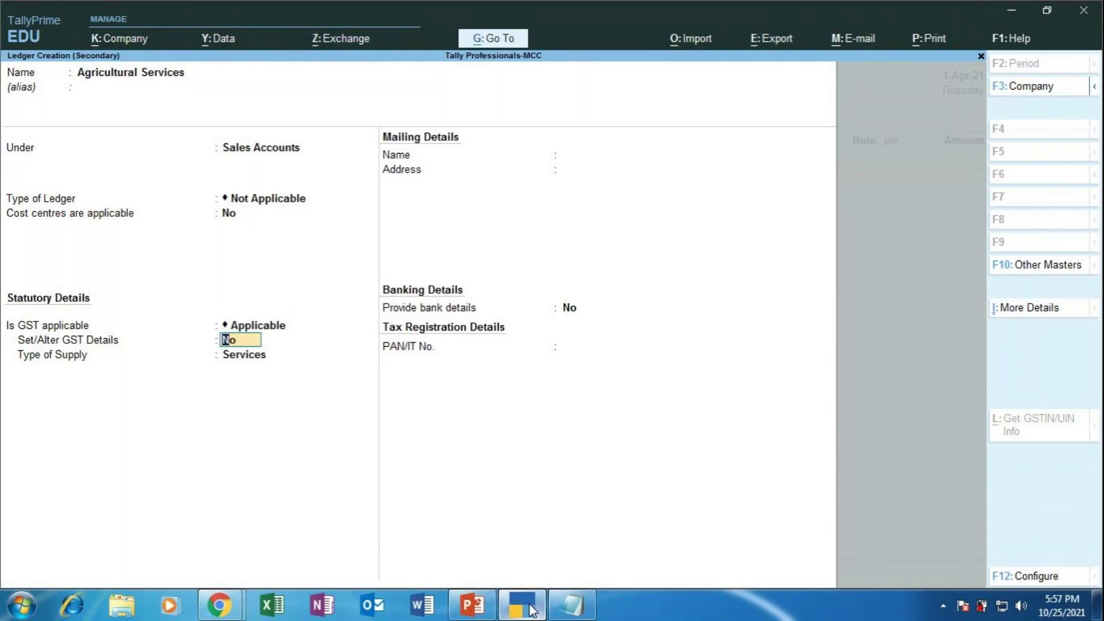
Enable Set/Alter GST Details for the ledger and enter Agricultural Services as the HSN/SAC description
text(yes)
key(Return)
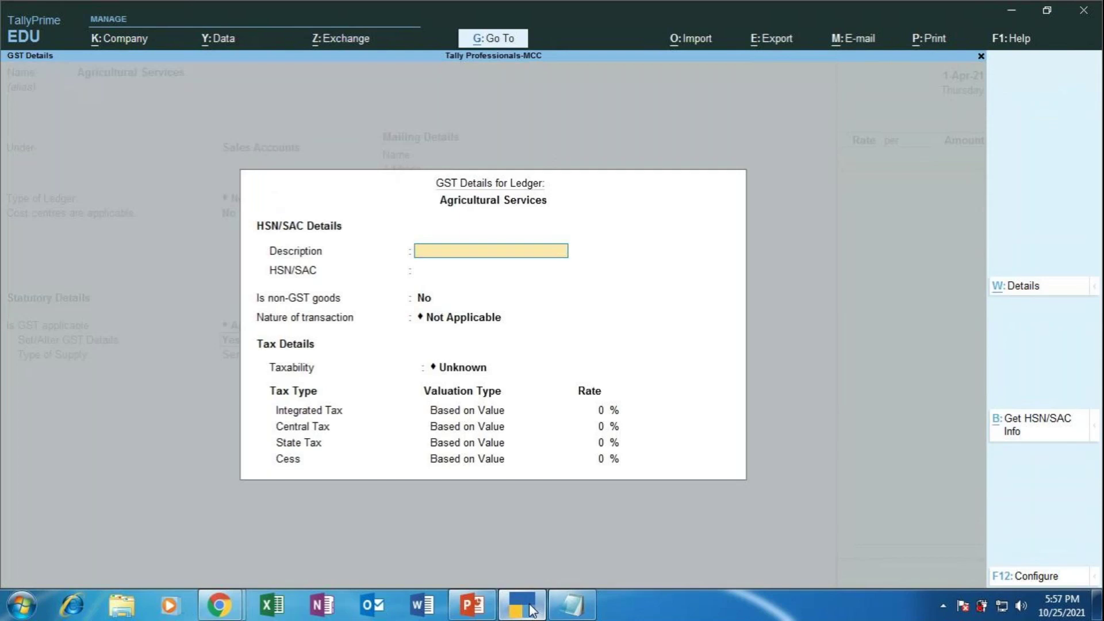
text(Ga)
key(BackSpace)
key(BackSpace)
key(BackSpace)
text(Agricultural Services)
key(Return)
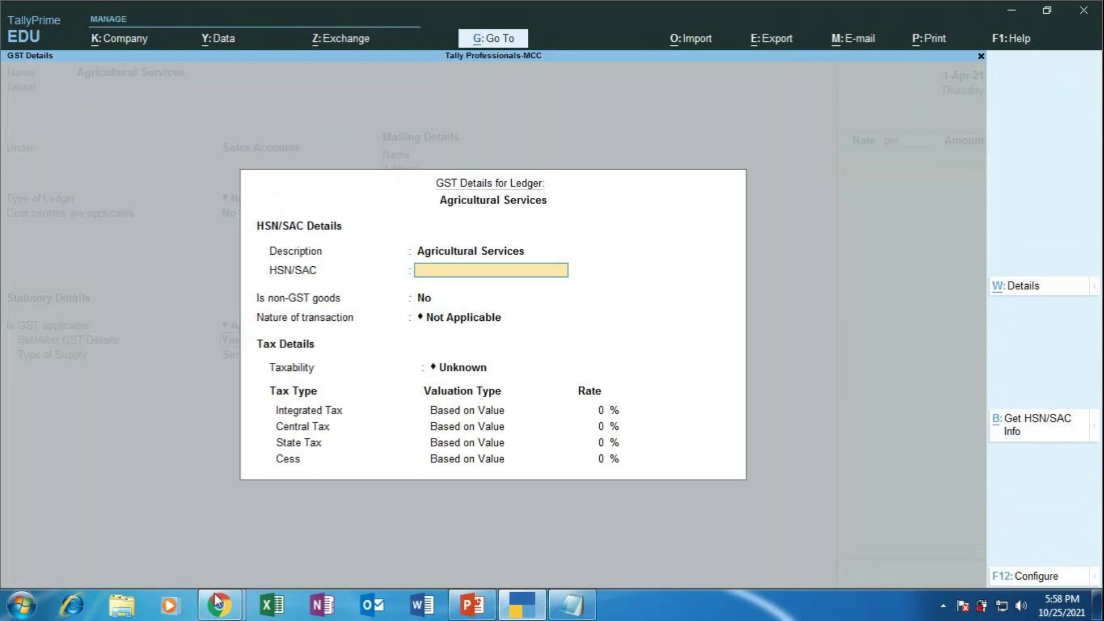
Switch to Chrome and search Google in a new tab for "sac code for agriculture services", highlighting the code 9986 in the result
mouse_move(220, 606)
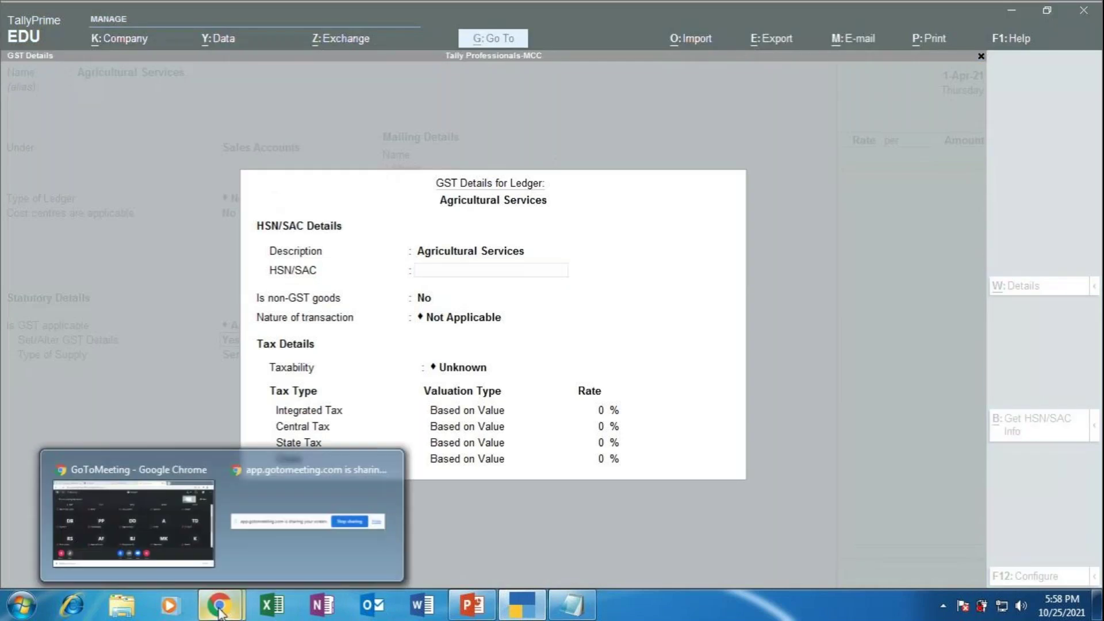
click(154, 528)
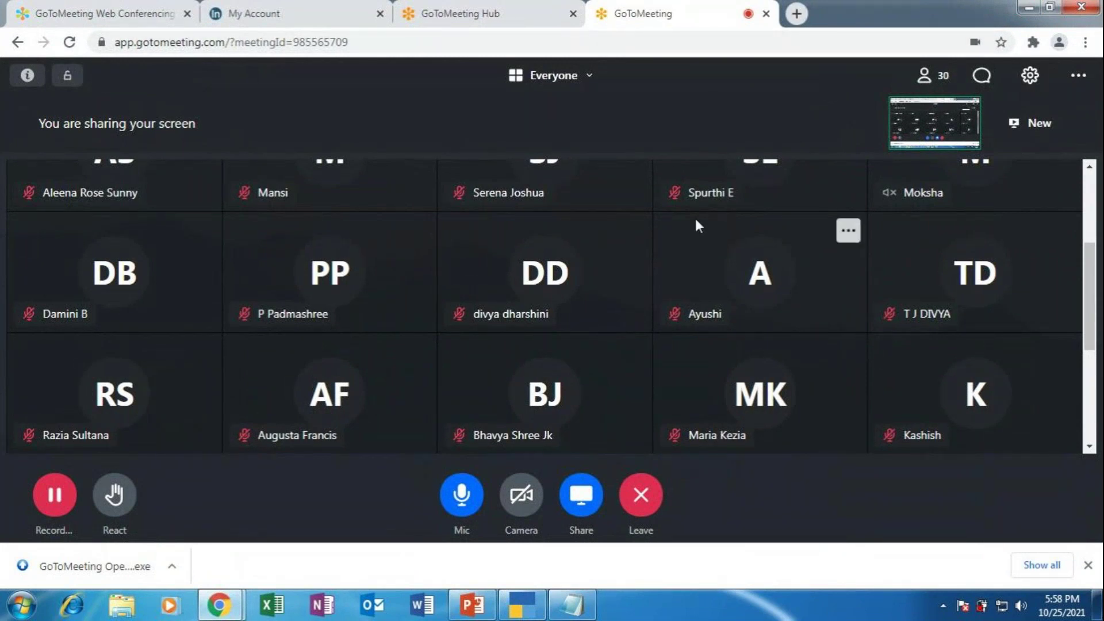
click(797, 13)
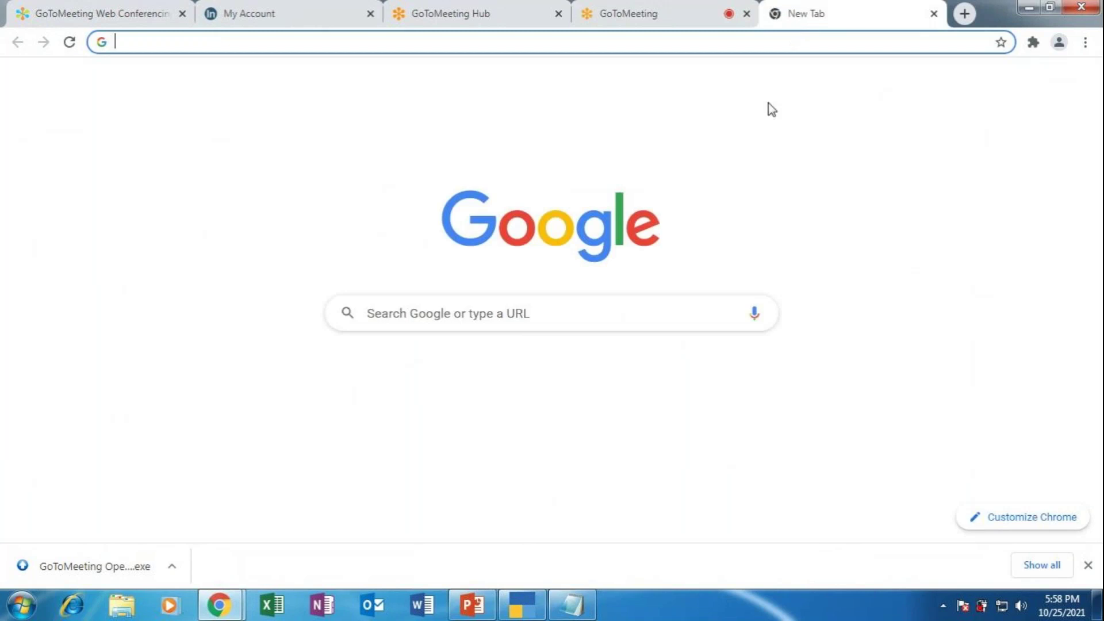
click(585, 314)
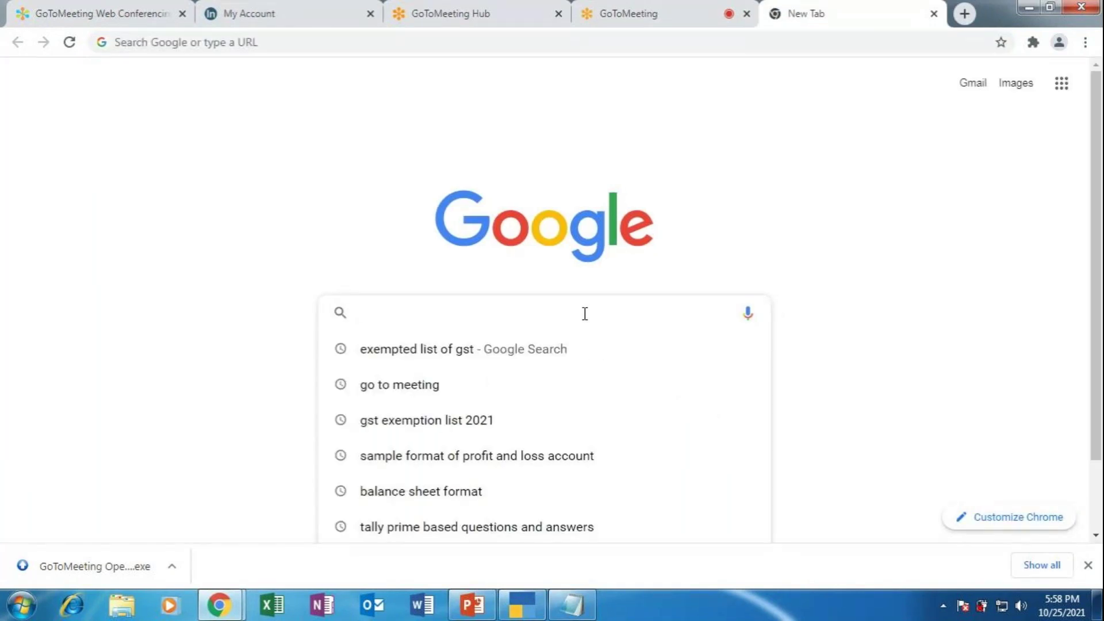
text(sac code)
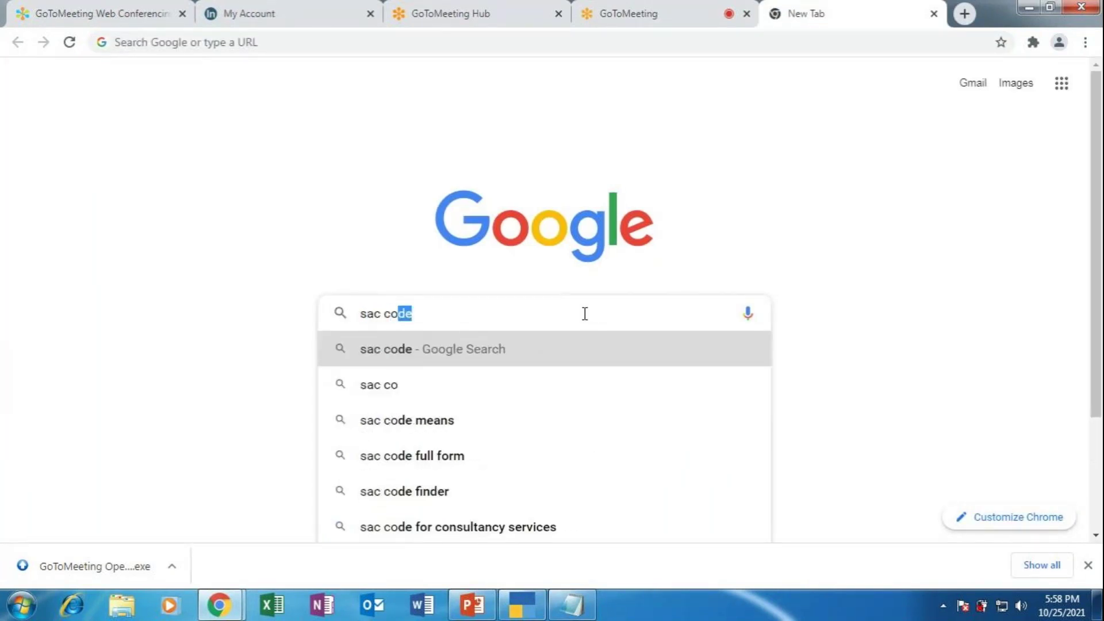
text( for ag)
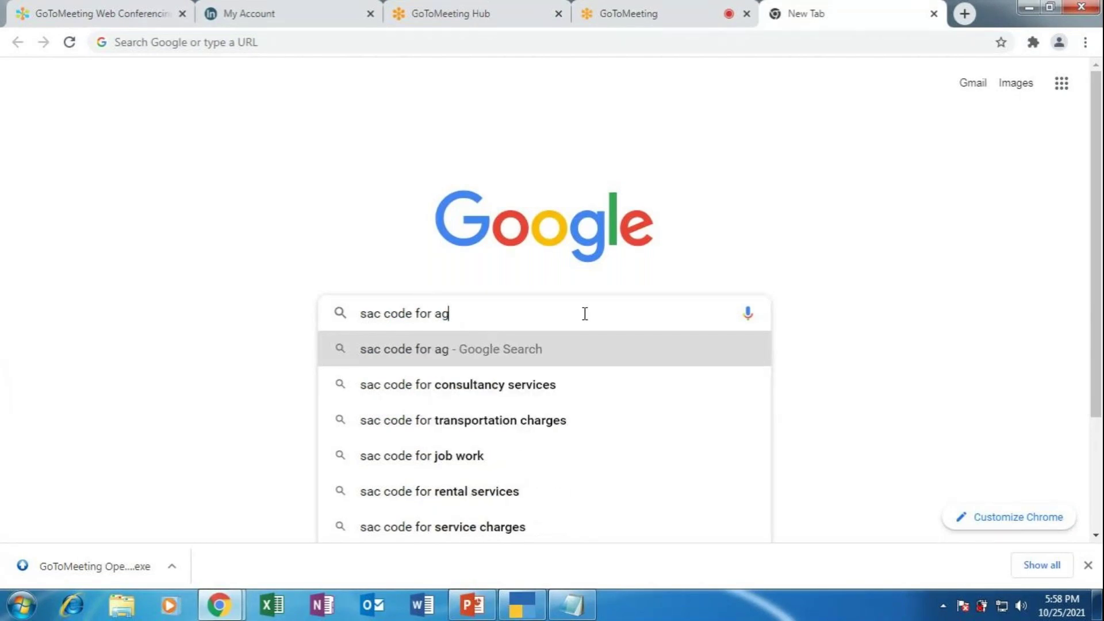
text(r)
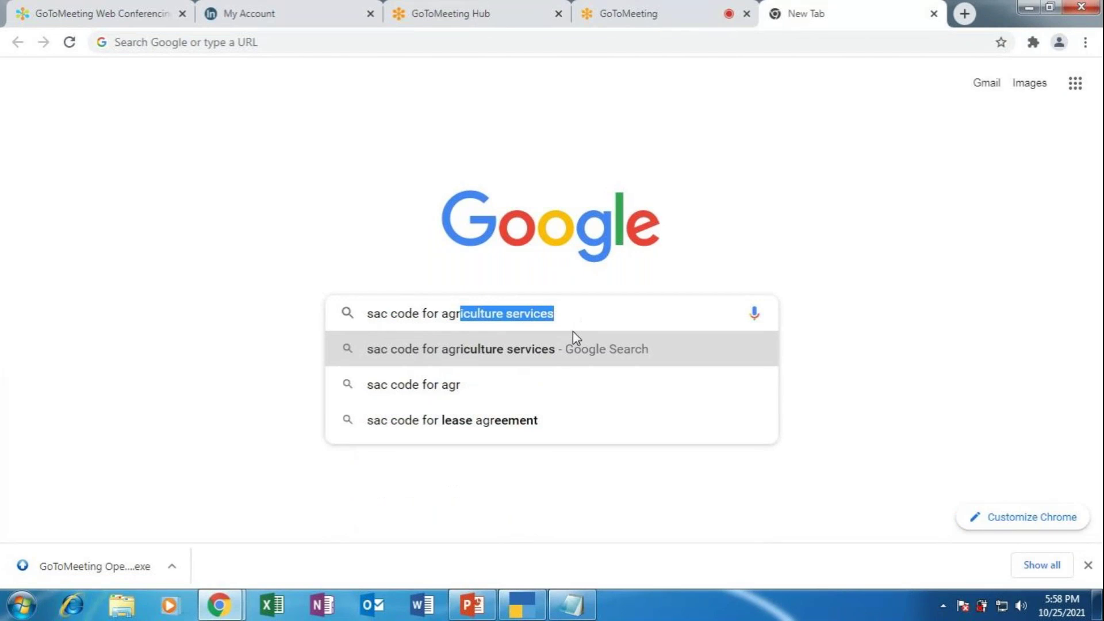
click(570, 349)
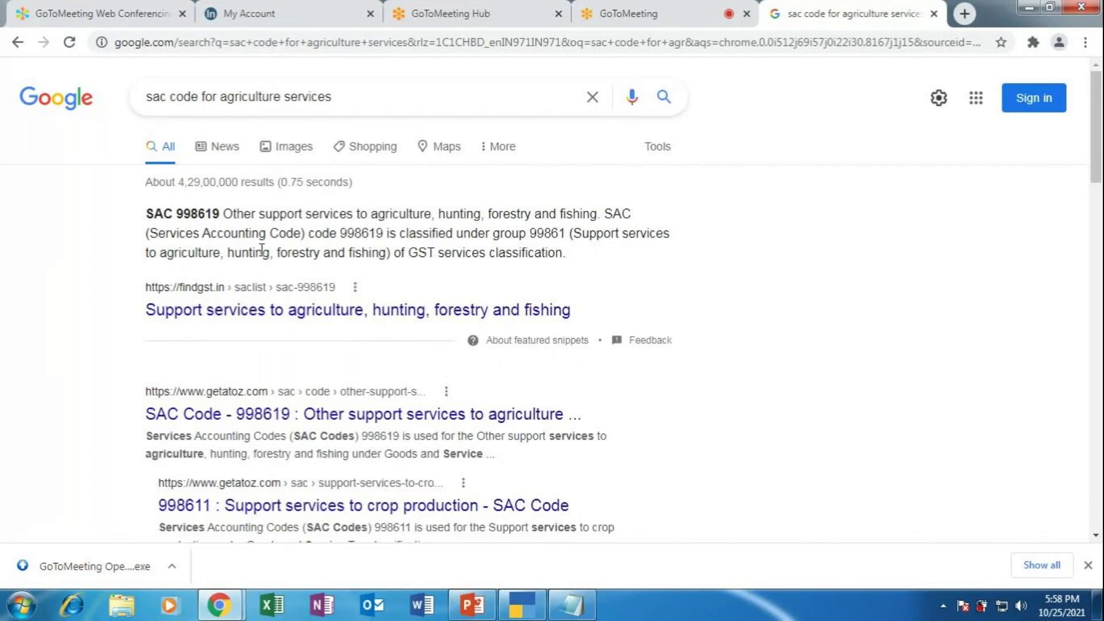
drag(178, 212, 209, 218)
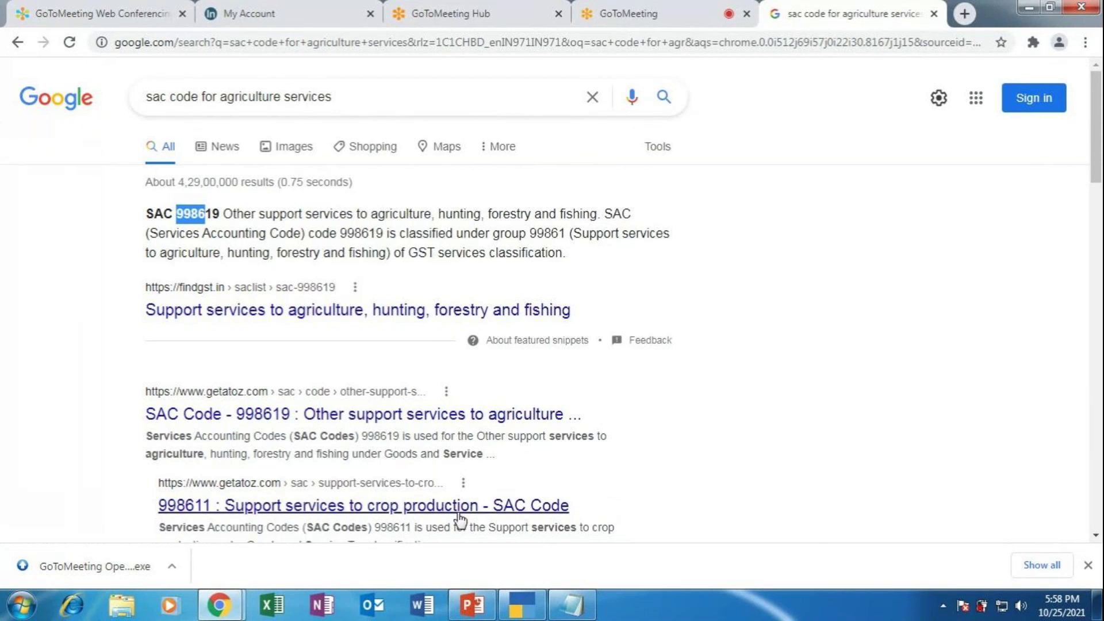
Return to TallyPrime and enter 9986 as the Agricultural Services ledger's HSN/SAC, keeping non-GST goods as No
click(519, 606)
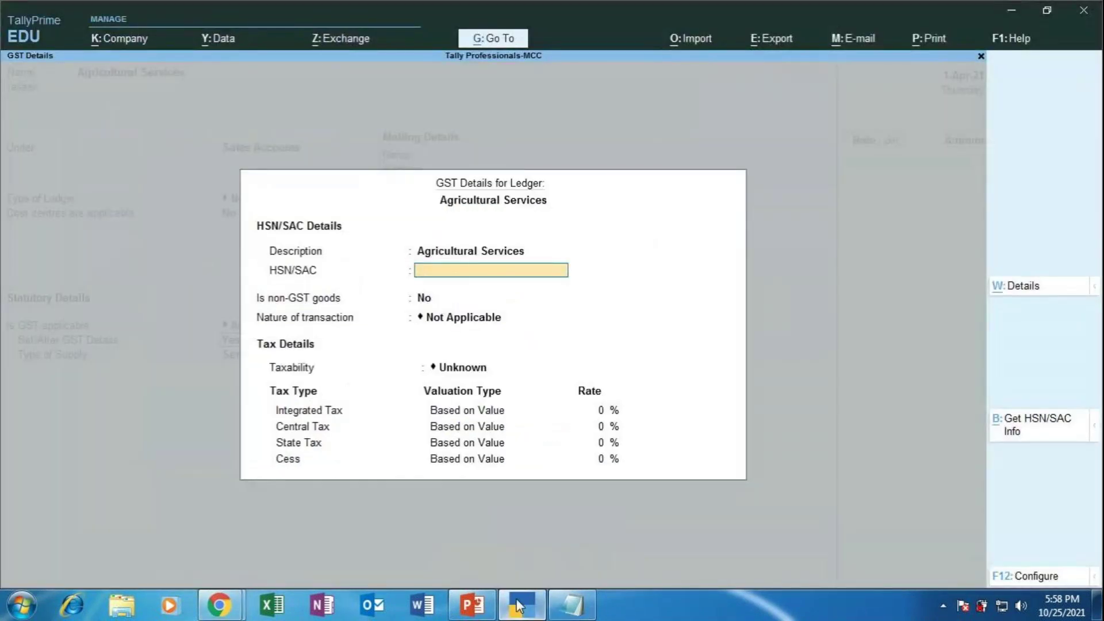
text(9986)
key(Return)
key(Return)
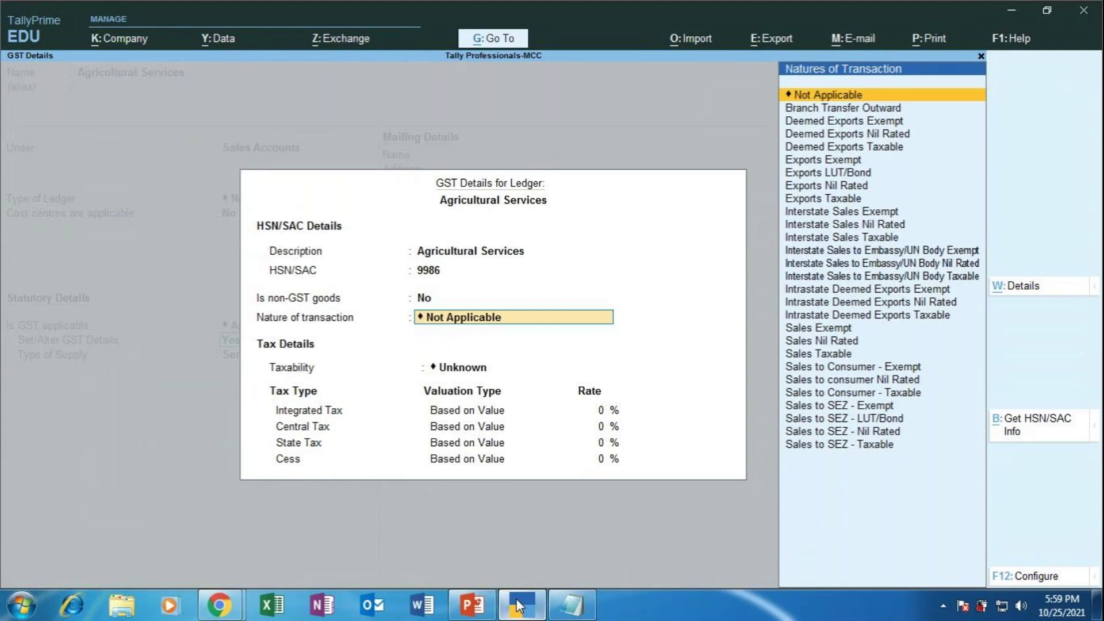
Set the nature of transaction to Sales Exempt and accept the Agricultural Services ledger's GST details
key(Down)
key(Down)
key(Down)
key(Down)
key(Down)
key(Down)
key(Down)
key(Down)
key(Down)
key(Down)
key(Down)
key(Down)
key(Down)
key(Down)
key(Down)
key(Down)
key(Down)
key(Down)
key(Down)
key(Down)
key(Up)
key(Up)
key(Return)
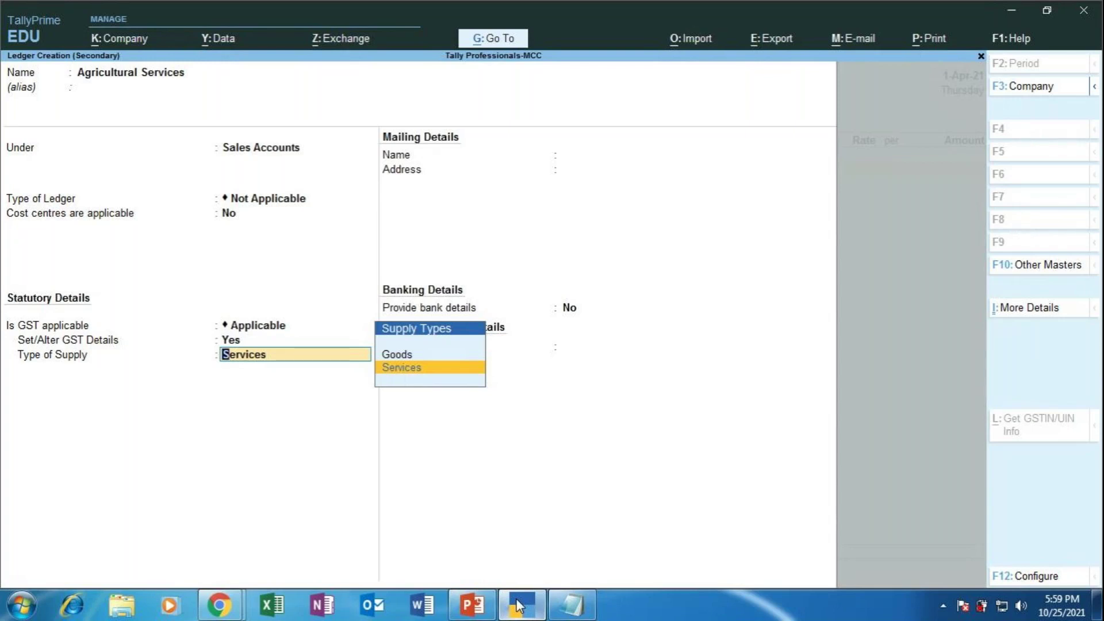
Reopen the Agricultural Services ledger's GST details and view their configuration options without changing any
key(BackSpace)
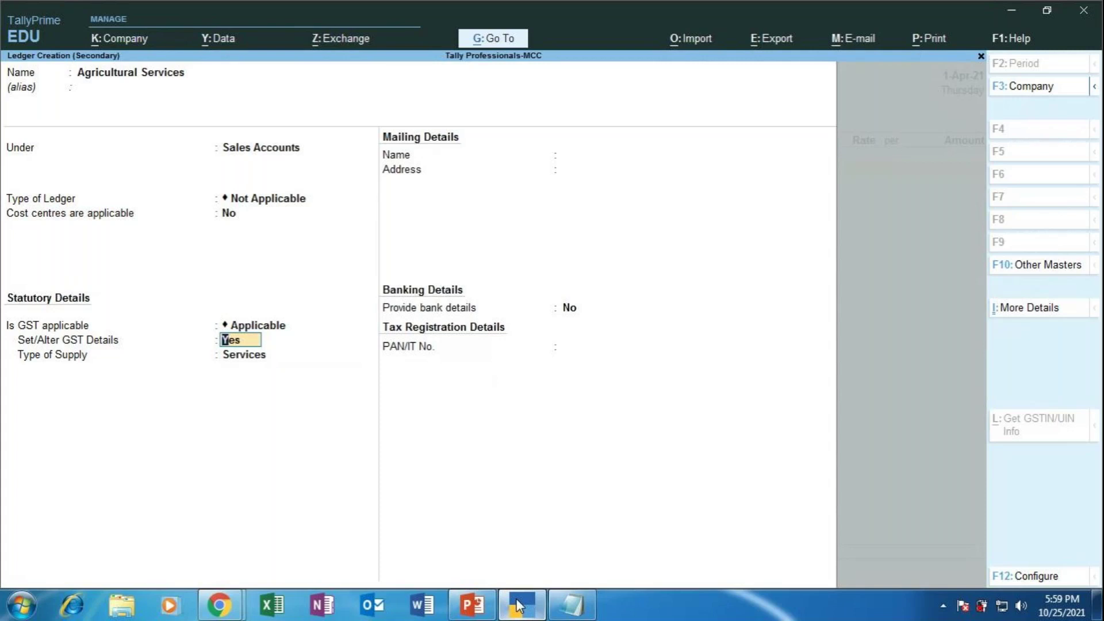
key(Return)
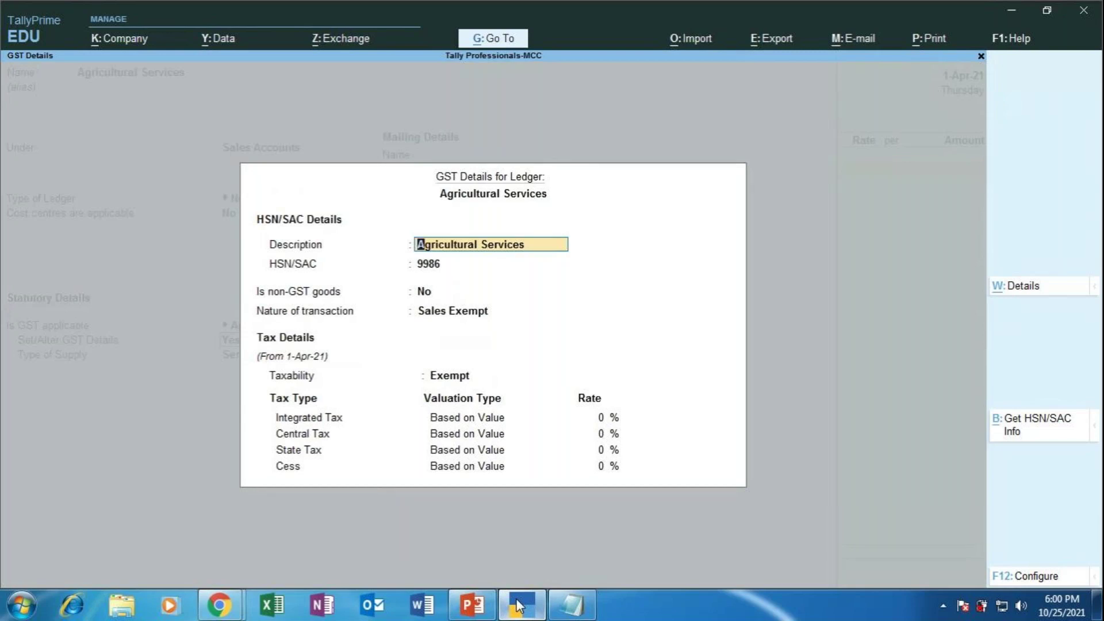
key(F12)
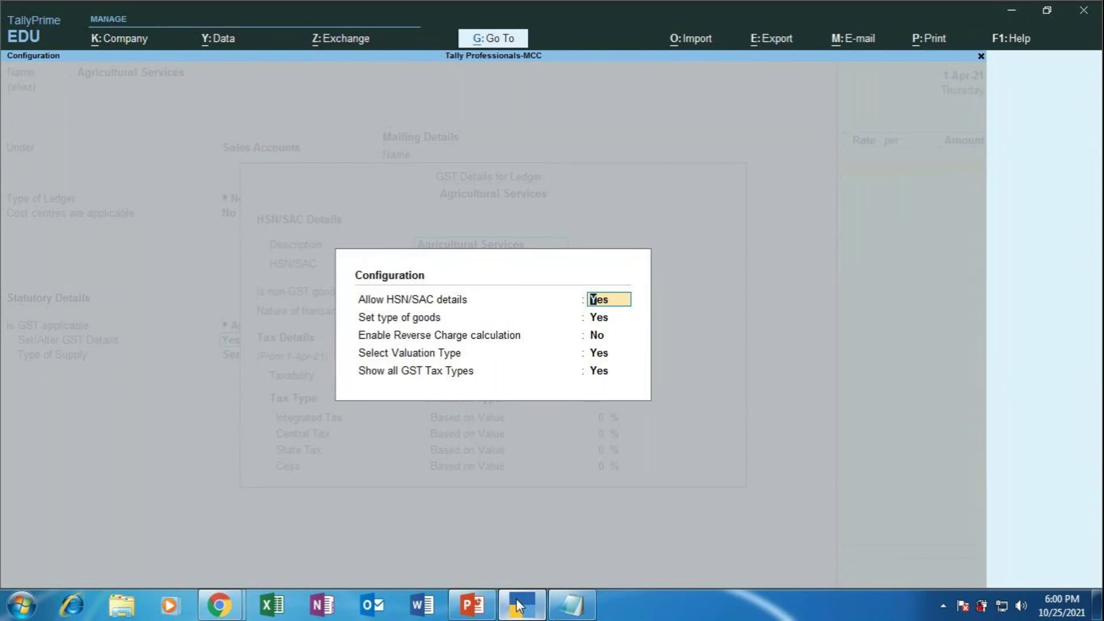
key(Escape)
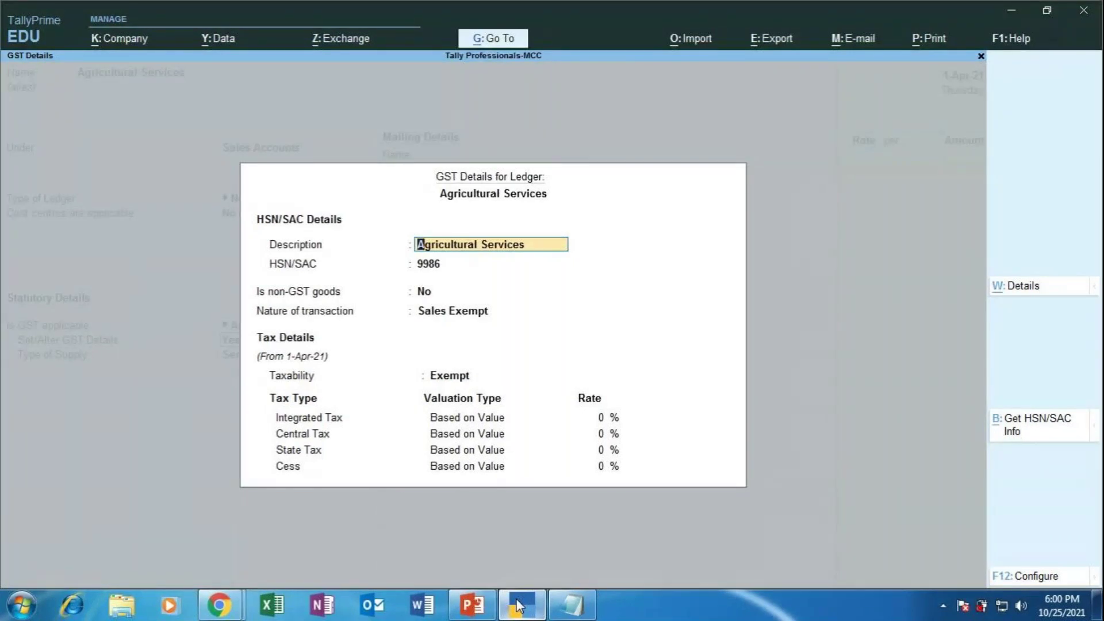
Review the ledger's HSN/SAC, non-GST goods, nature of transaction and taxability entries, keeping all of them
key(Return)
key(Return)
key(Return)
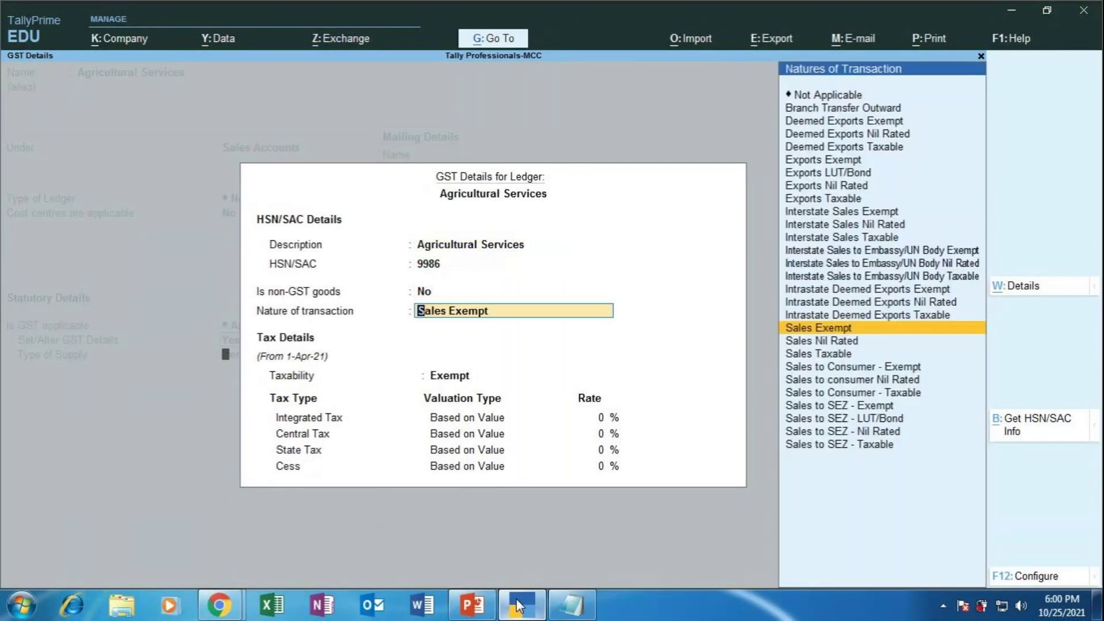
key(Return)
key(BackSpace)
key(Return)
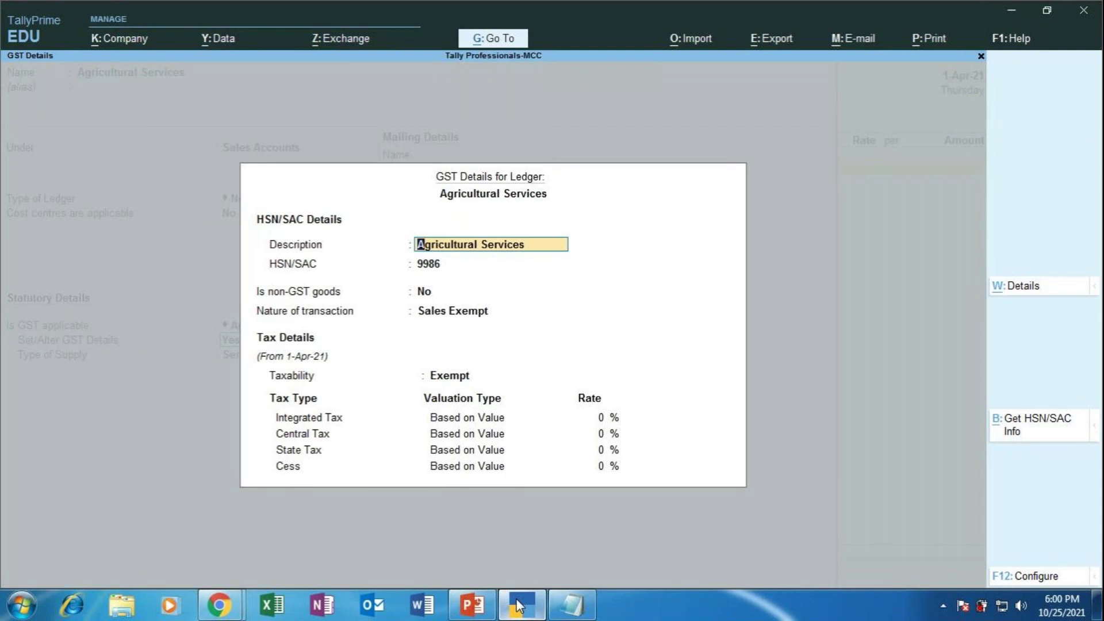
key(Return)
key(Return)
key(Return)
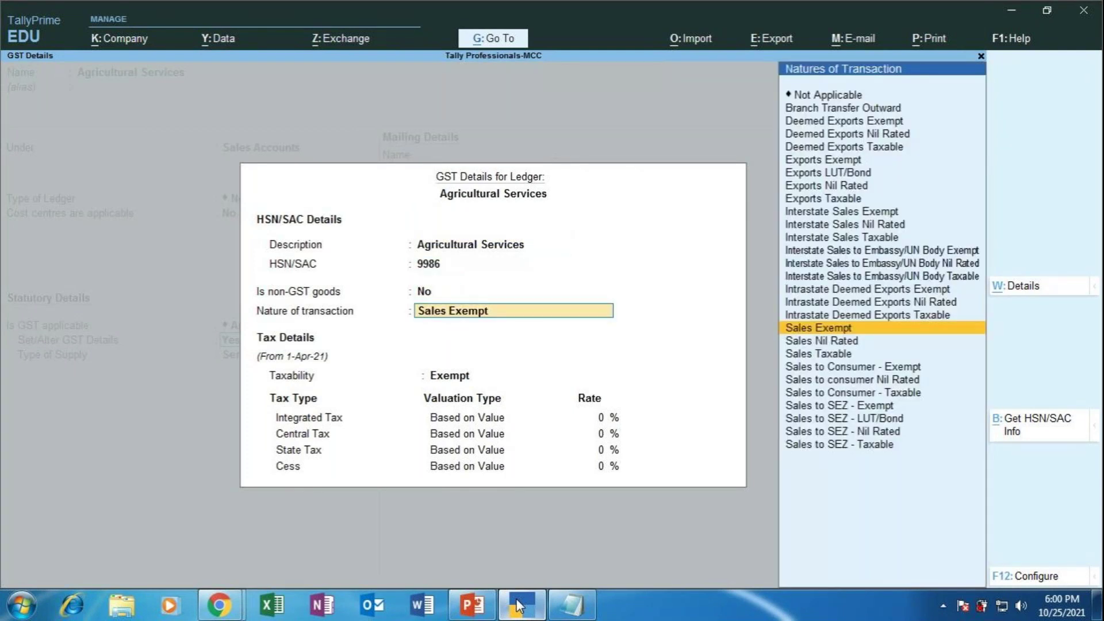
key(Return)
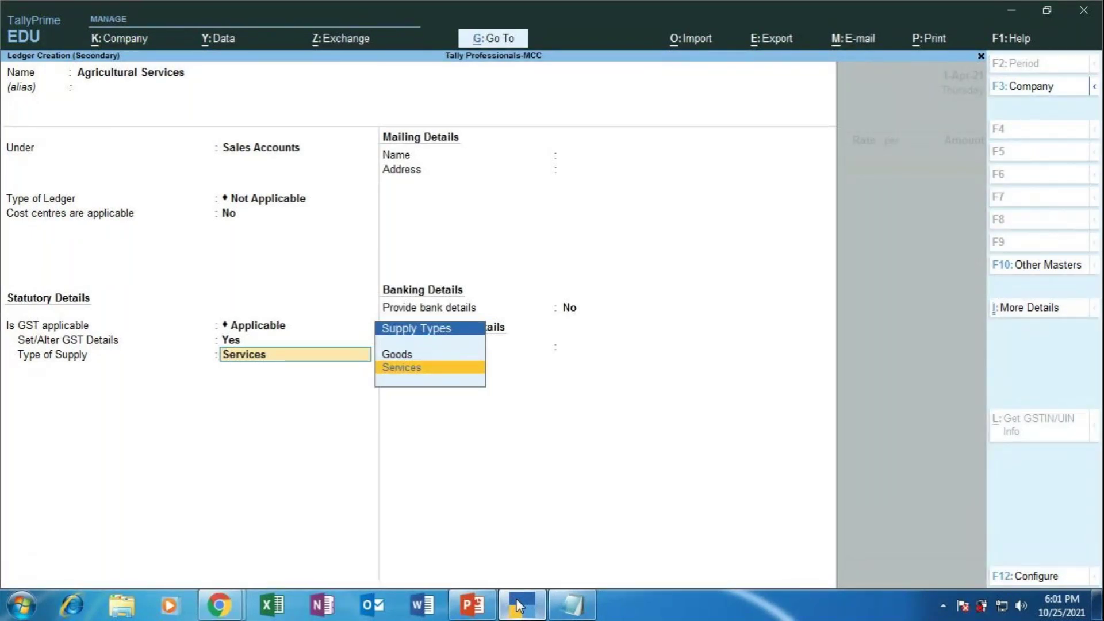
Keep Services as the type of supply, provide no bank details and save the Agricultural Services ledger
key(Return)
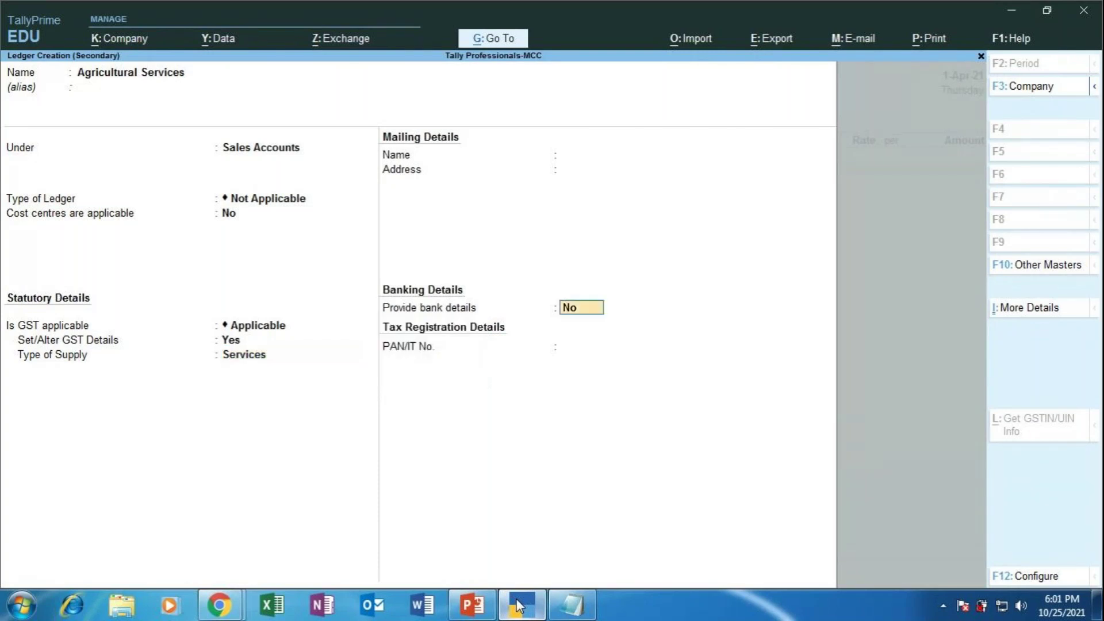
key(ctrl)
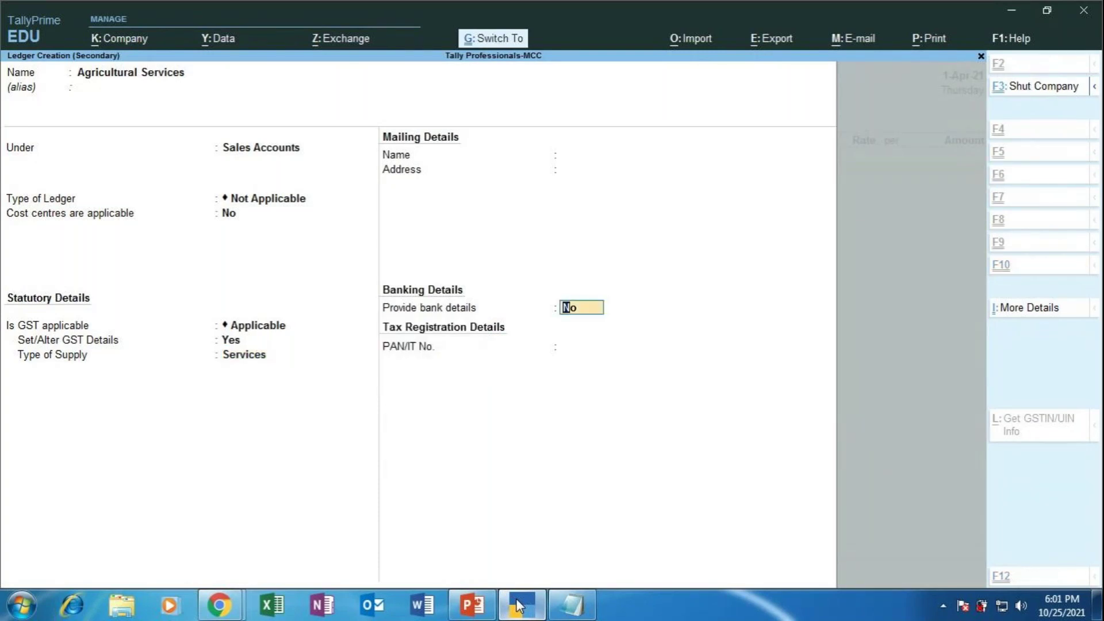
key(ctrl+a)
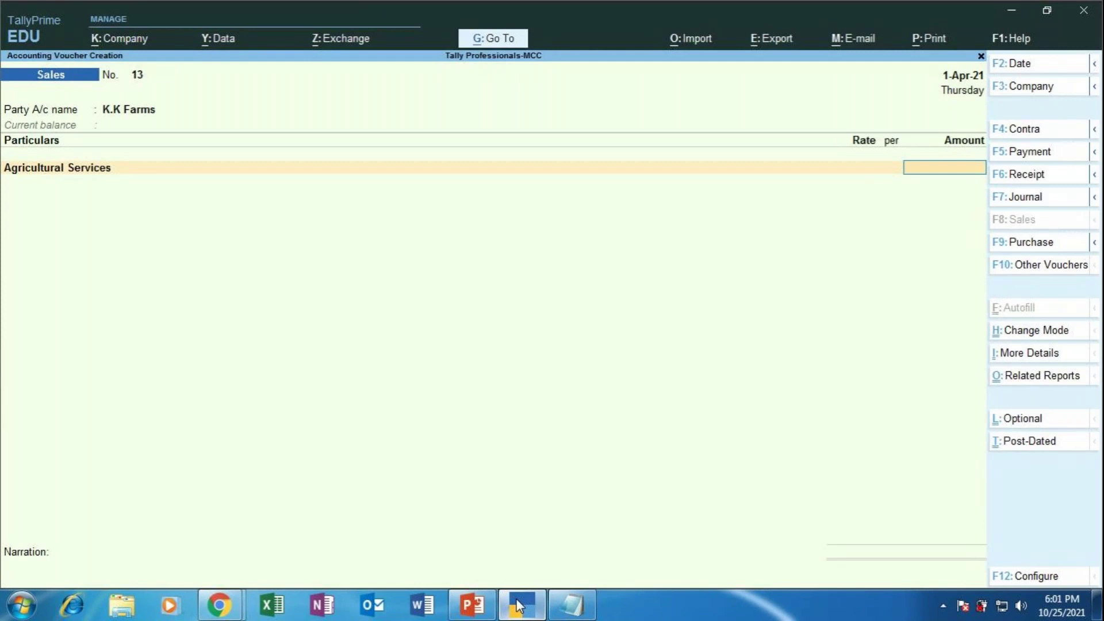
Check the sale amount on the exempted sales slide in PowerPoint and enter 50000 for Agricultural Services in the TallyPrime voucher
click(466, 612)
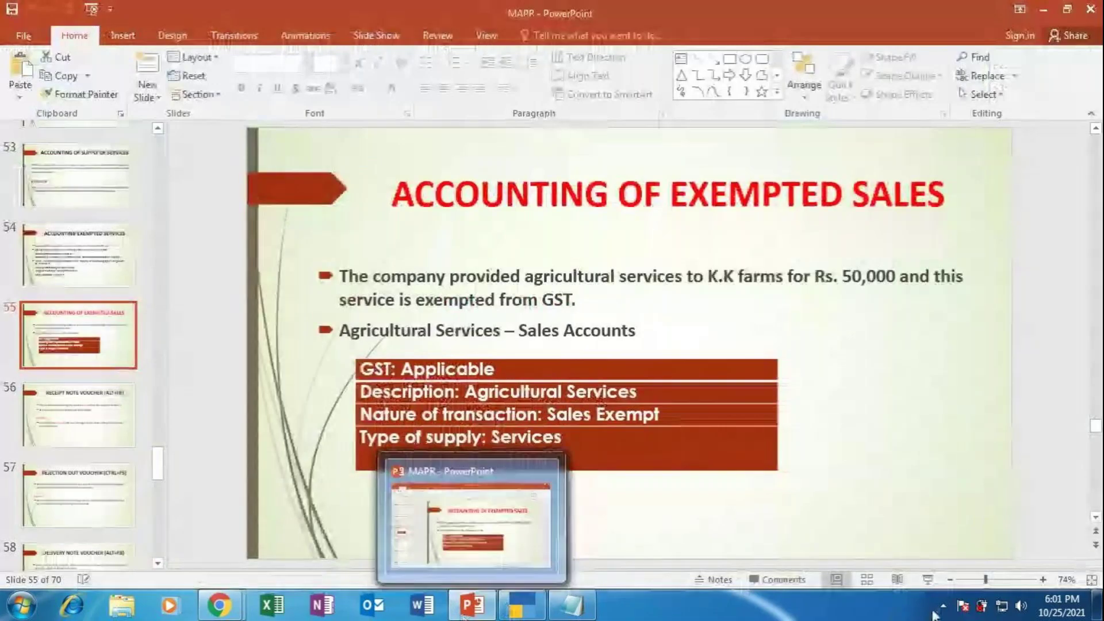
click(937, 582)
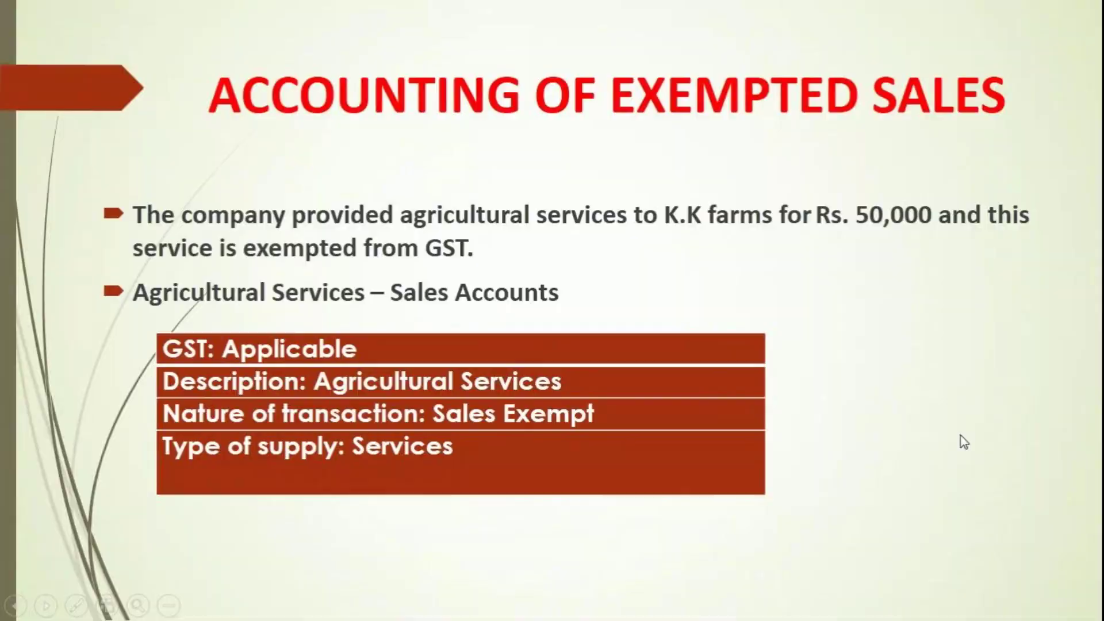
key(Escape)
click(522, 605)
text(50000)
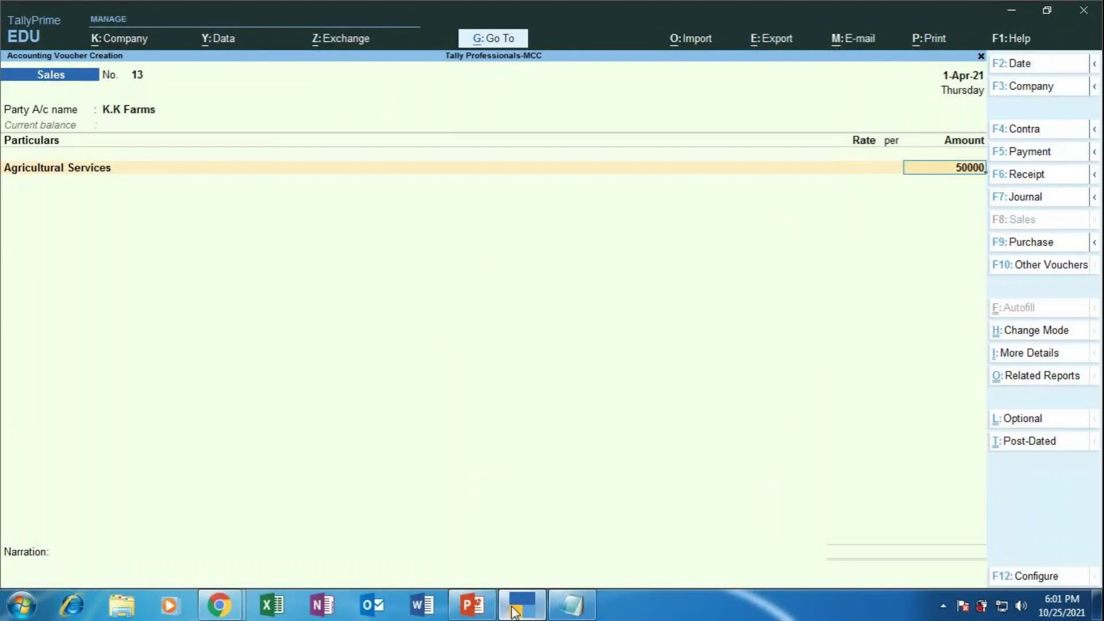
key(Return)
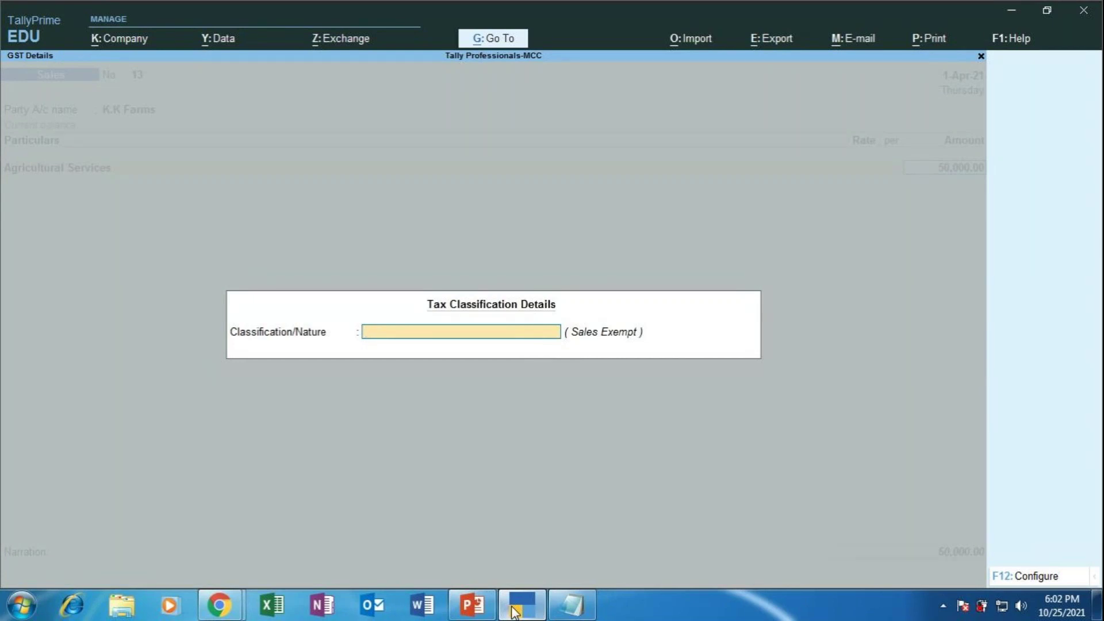
Choose Sales Exempt as the tax classification/nature for the Agricultural Services line
key(space)
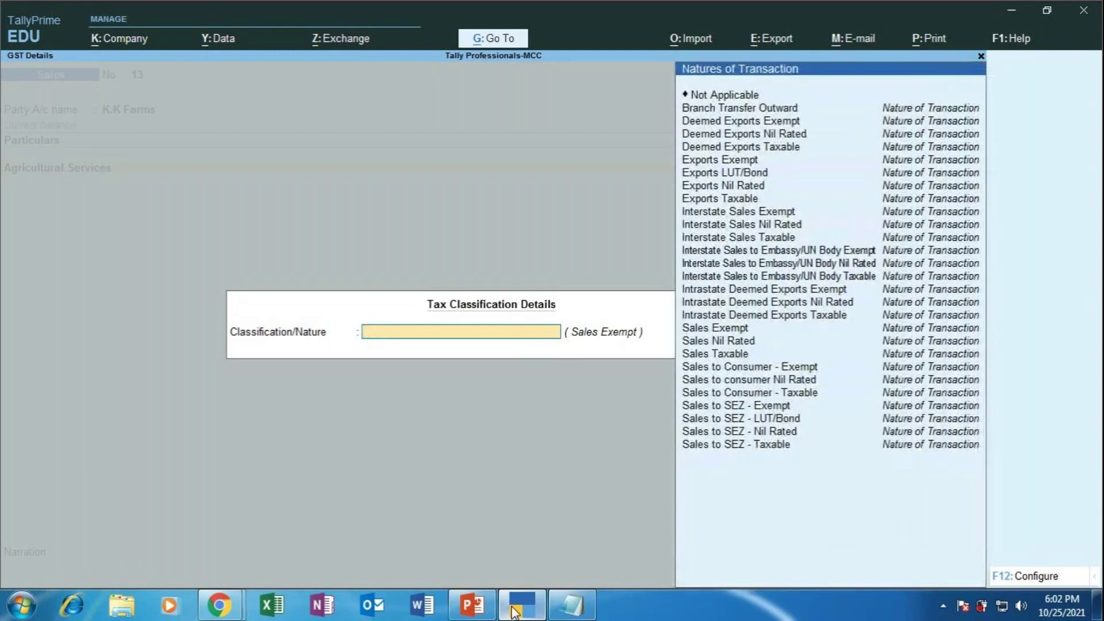
key(Down)
key(Down)
key(Down)
key(Down)
key(Down)
key(Down)
key(Down)
key(Down)
key(Down)
key(Down)
key(Down)
key(Down)
key(Down)
key(Down)
key(Down)
key(Down)
key(Down)
key(Down)
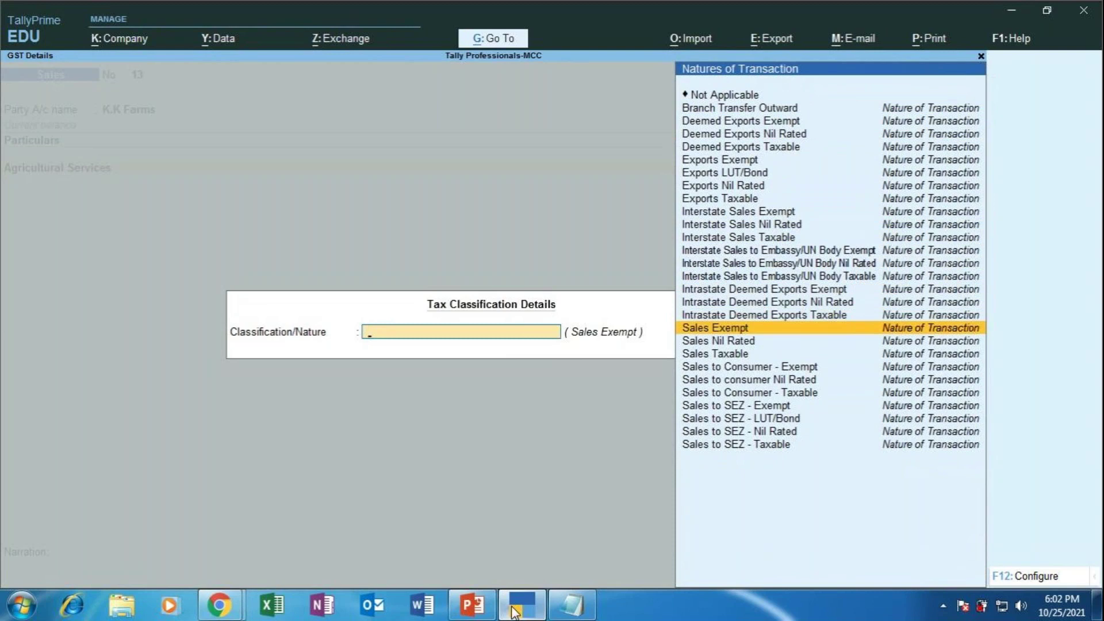
key(Return)
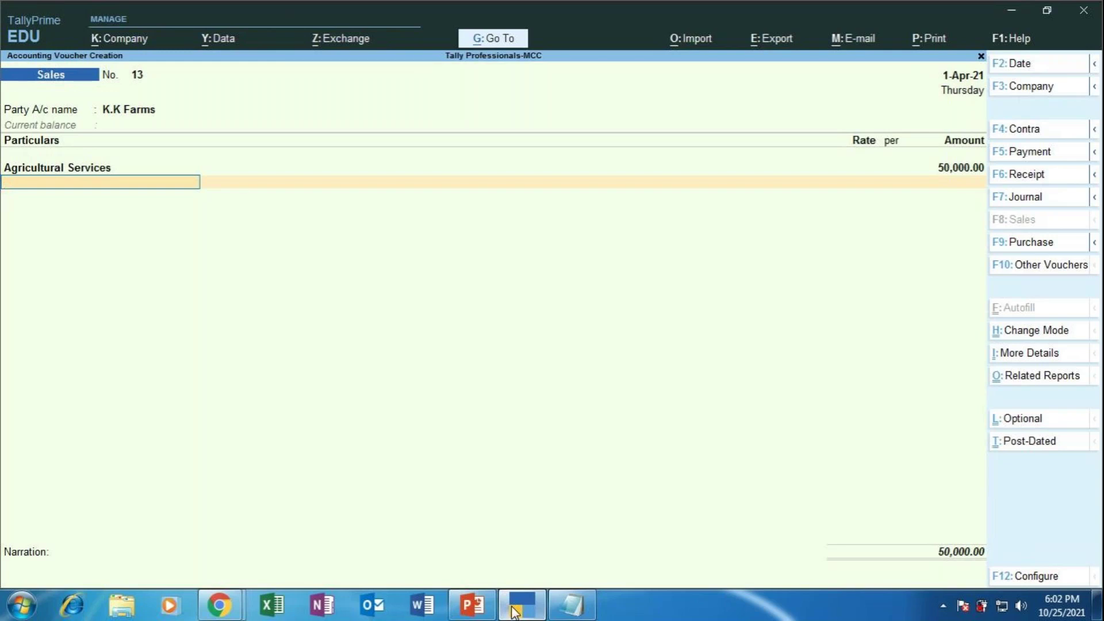
Try to add the CGST ledger as a second particulars line
text(Cgs)
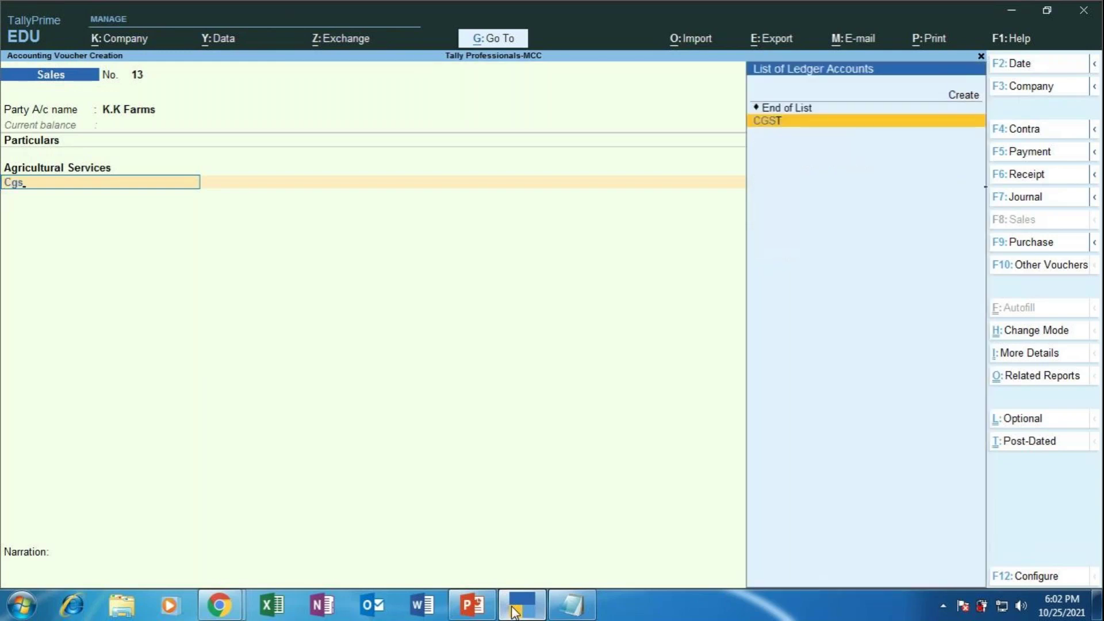
key(Return)
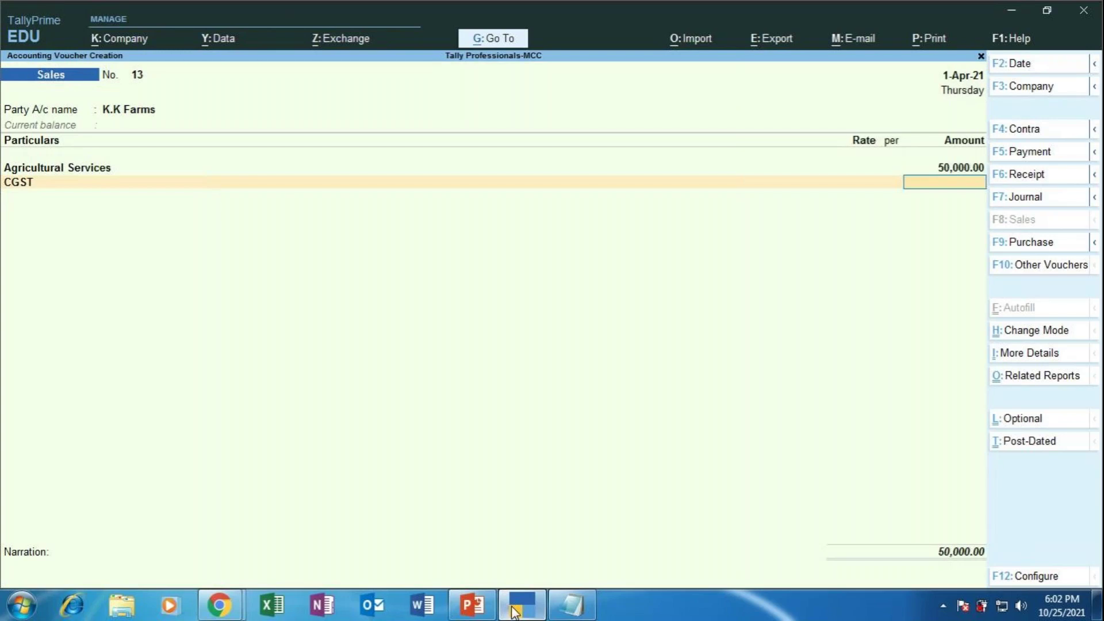
key(BackSpace)
Replace the CGST line with End of List and continue to the bill-wise details for K.K Farms
key(Up)
key(Up)
key(Up)
key(Up)
key(Up)
key(Up)
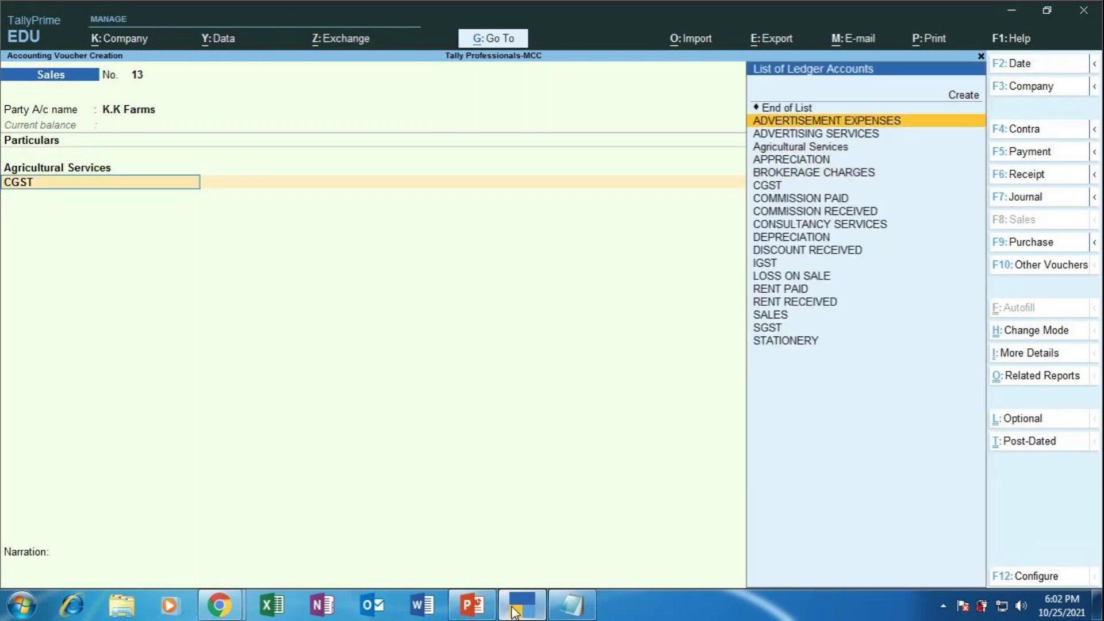
key(Return)
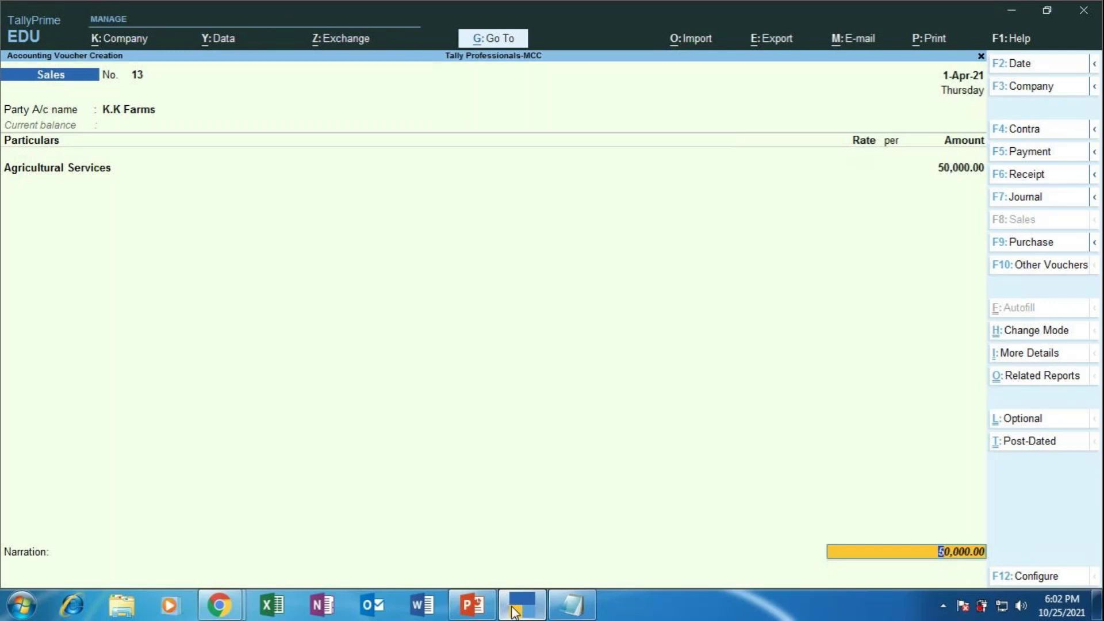
key(Return)
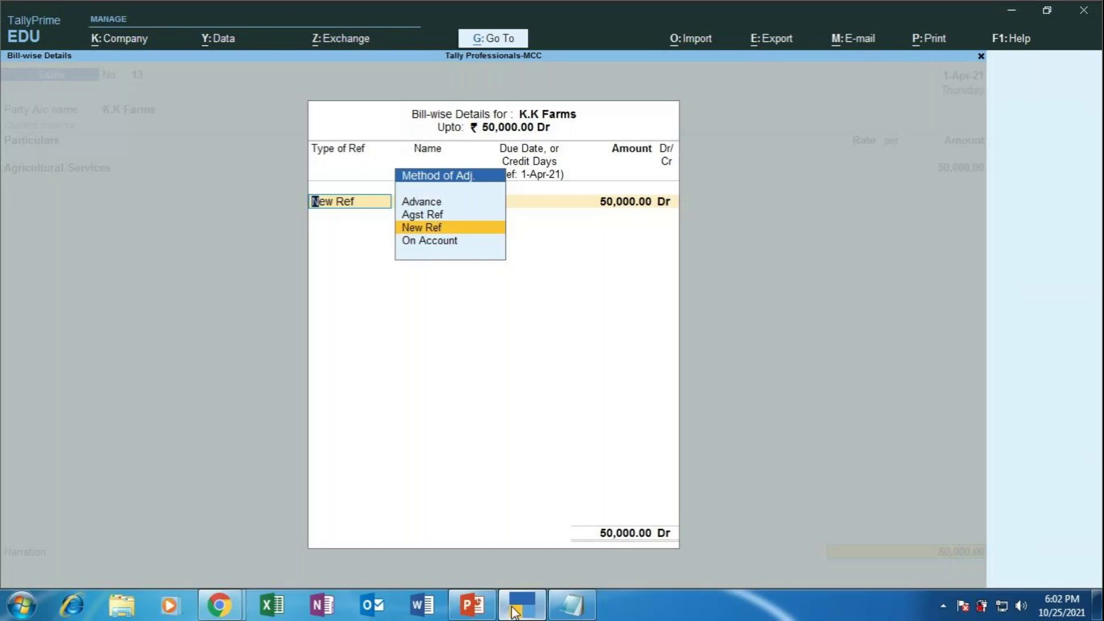
Allocate the 50,000 Dr for K.K Farms as On Account in the bill-wise details and accept the allocation
key(Down)
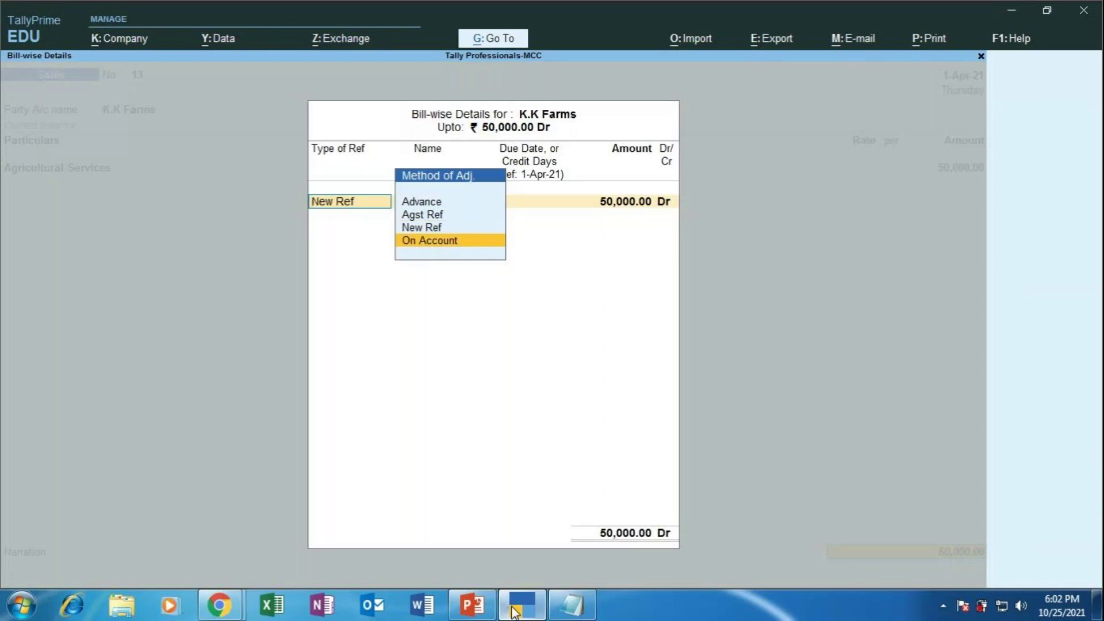
key(Return)
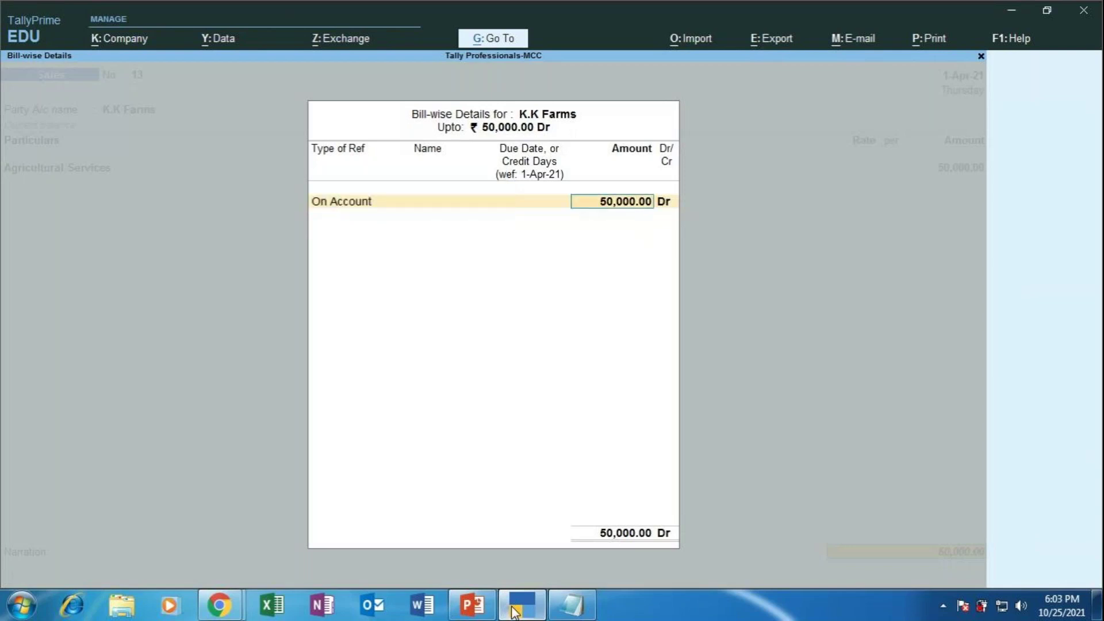
key(Return)
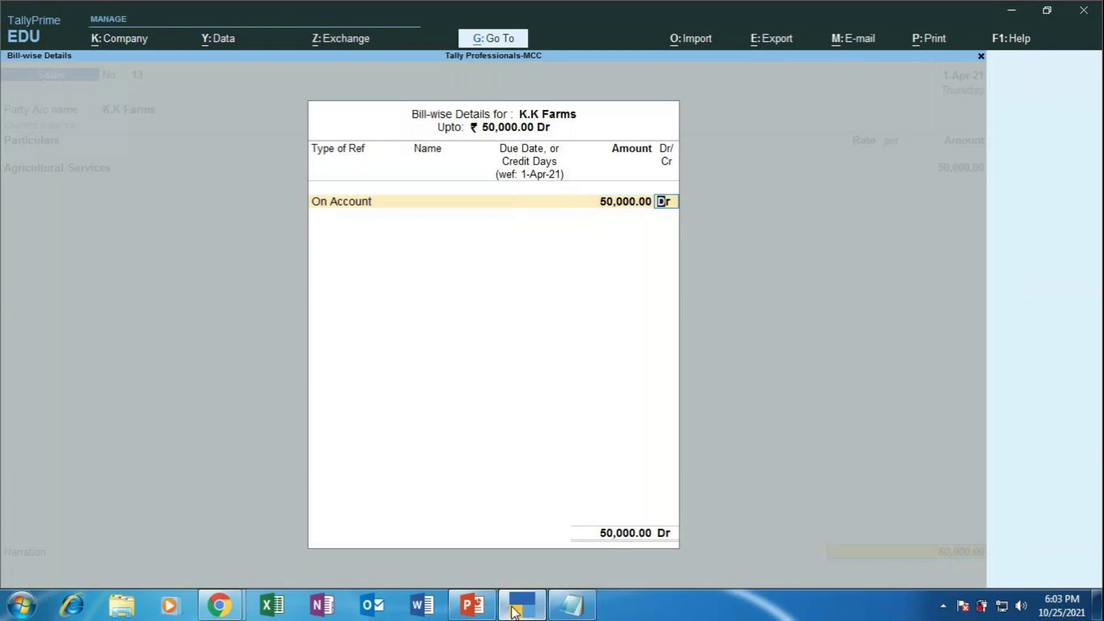
key(Return)
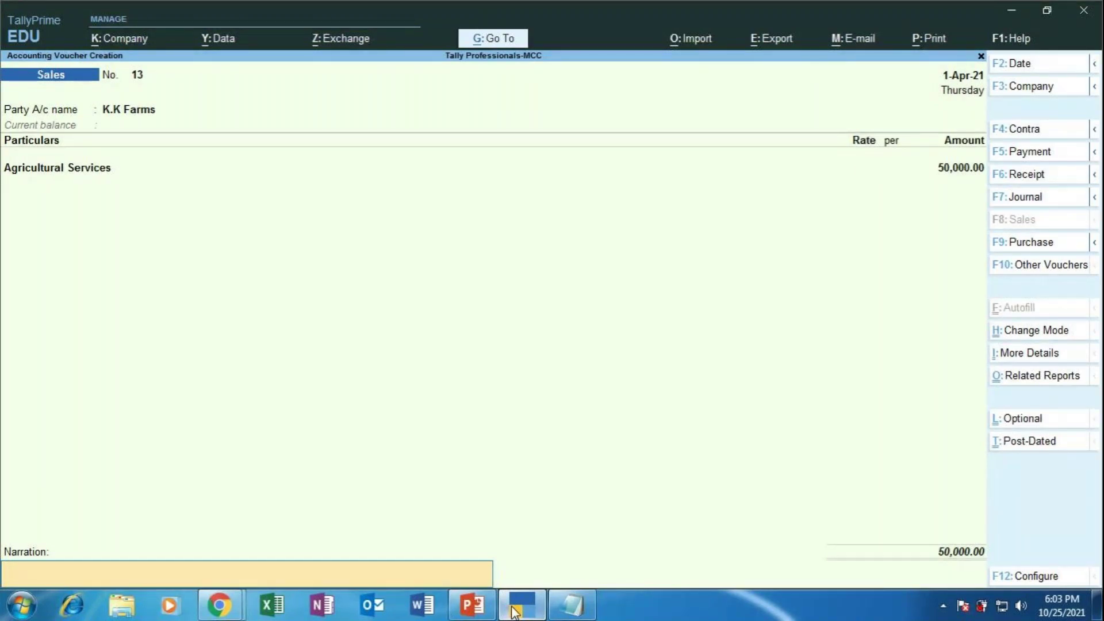
Enter the narration "being agricultural services provided to K.K Farms (exempt service) and payment received immediately" and save the sales voucher
text(being agricultural services)
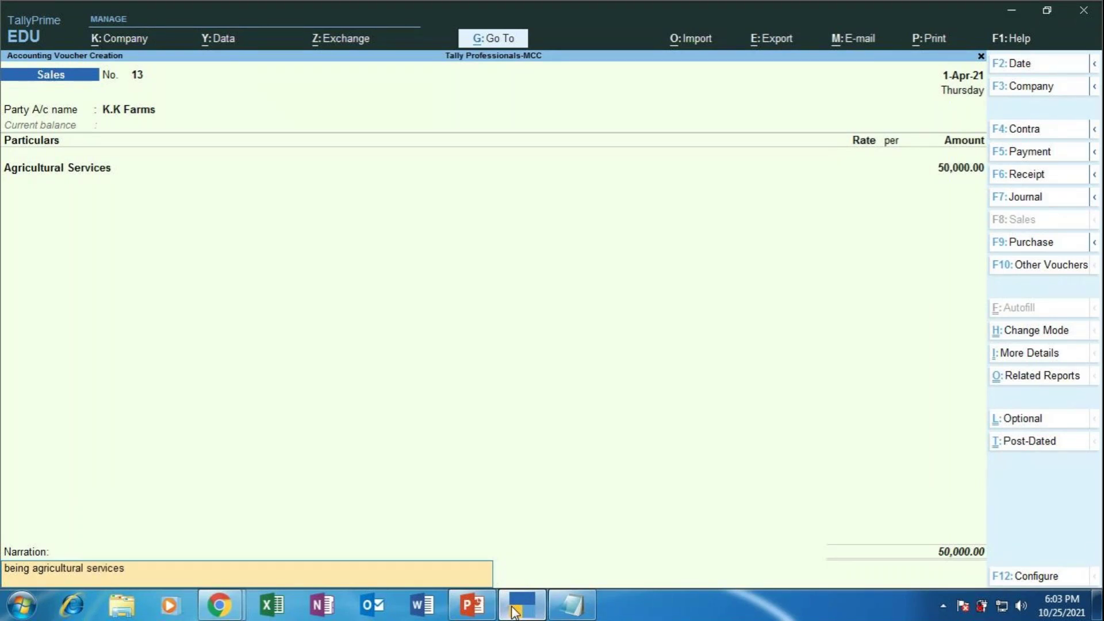
text(prov)
text(ided)
text(to K.K)
text( Fr)
text(arms)
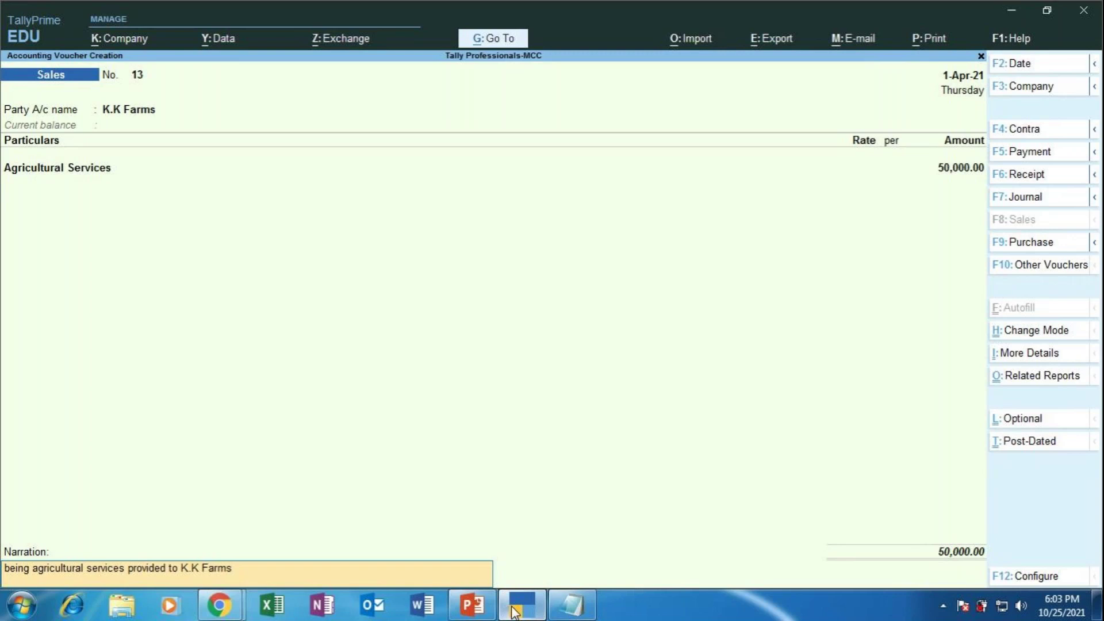
text((exempts)
key(BackSpace)
text(service) and)
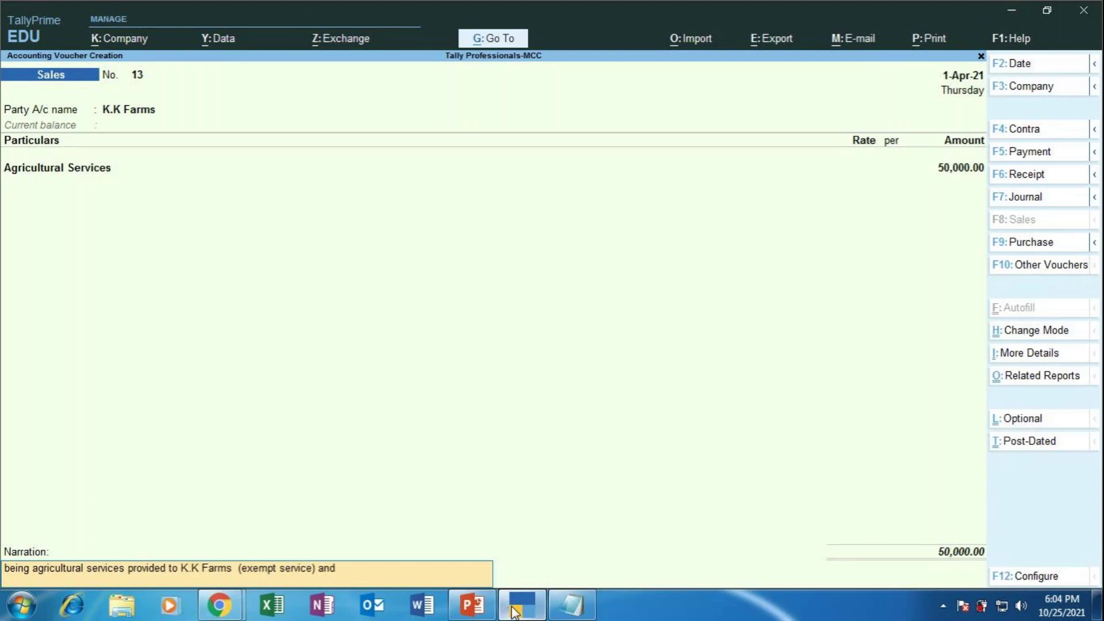
text( payment received imme)
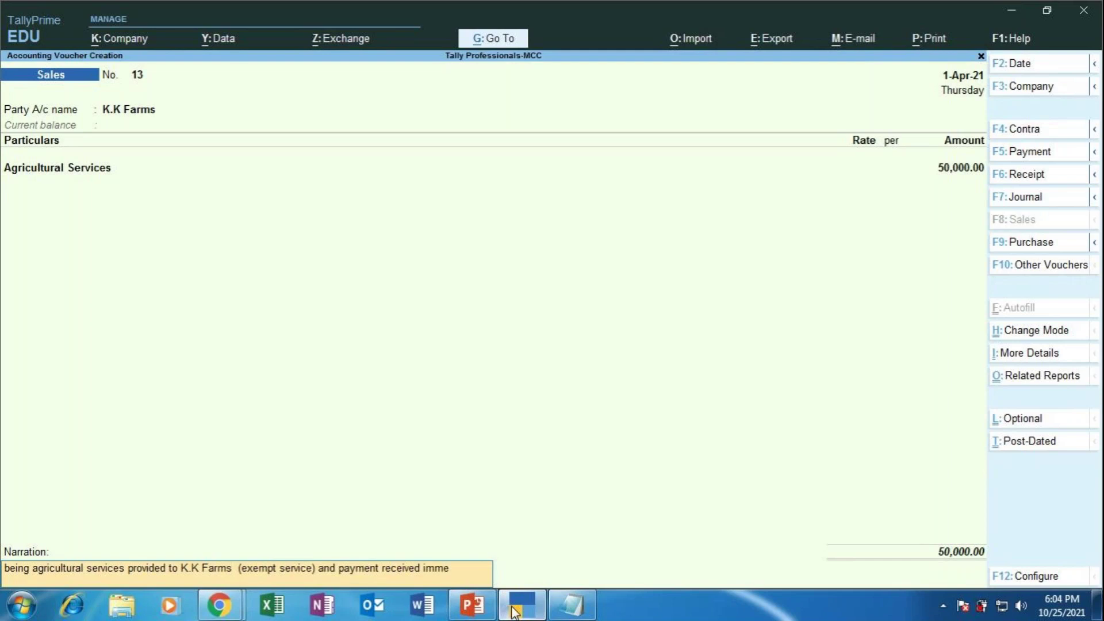
text(diately)
key(Return)
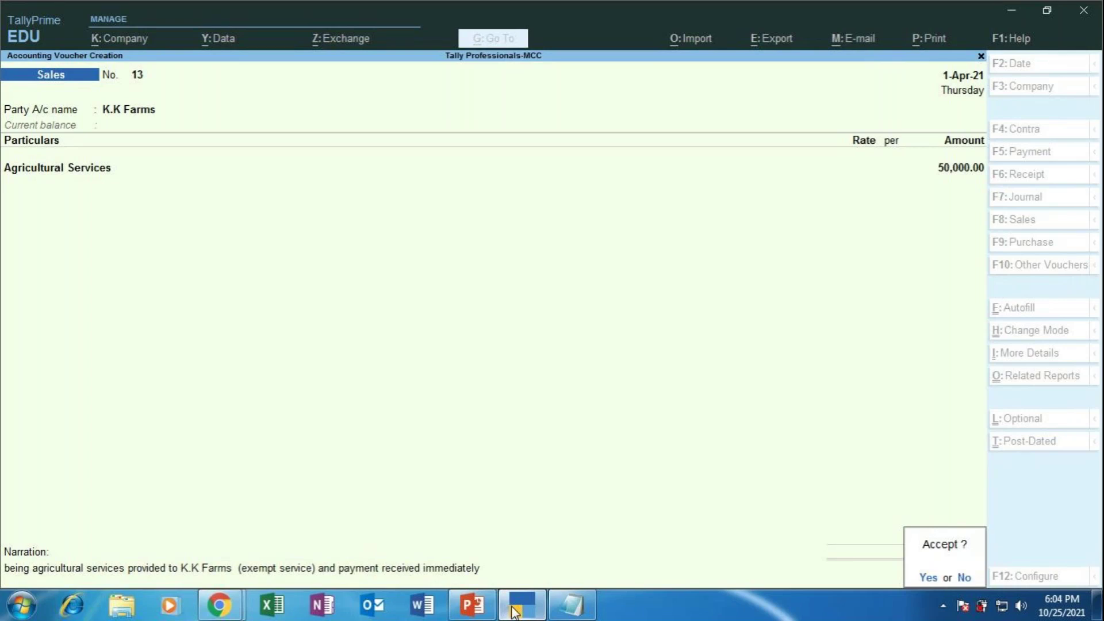
key(Return)
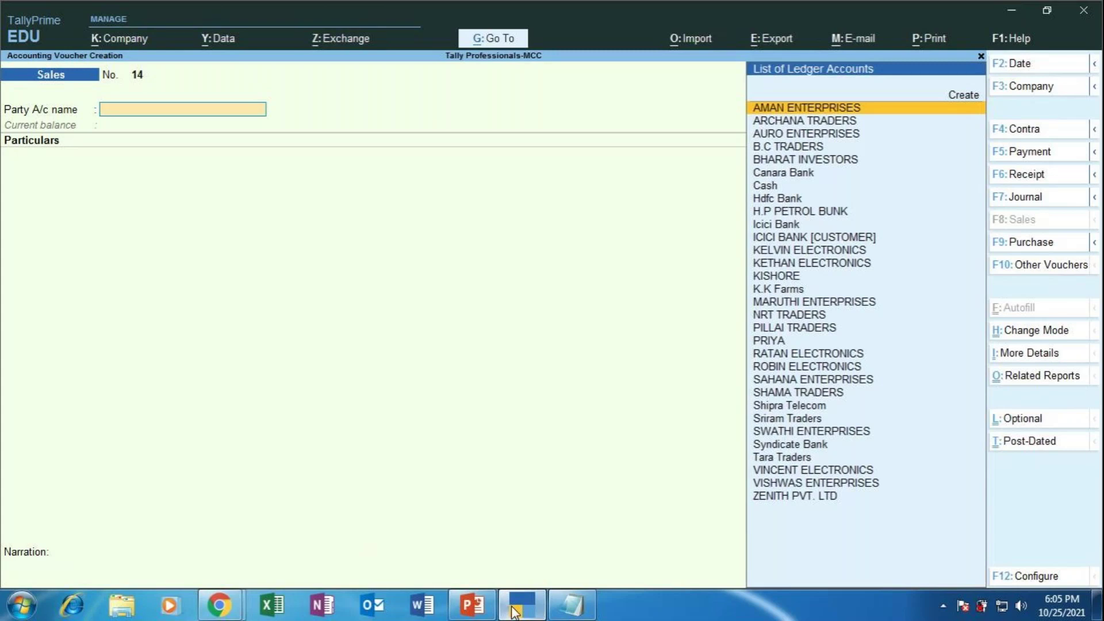
Switch the new sales voucher to item invoice mode
key(ctrl+h)
key(Up)
key(Return)
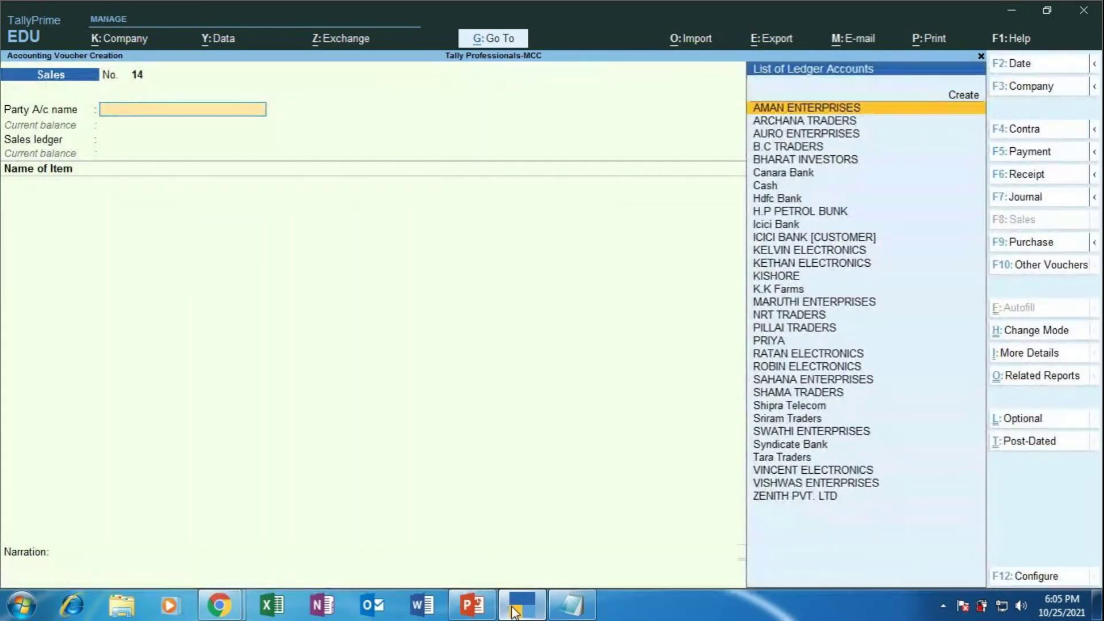
Choose AMAN ENTERPRISES as the party account and accept its dispatch and party details
key(Return)
key(Escape)
key(Return)
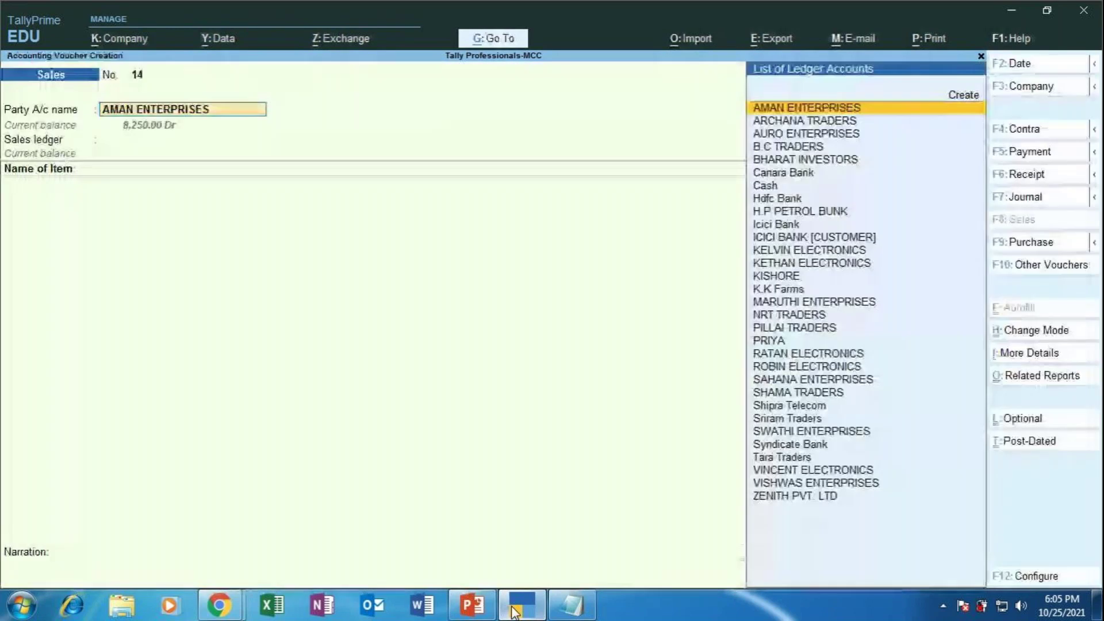
key(Return)
key(Return)
key(ctrl+a)
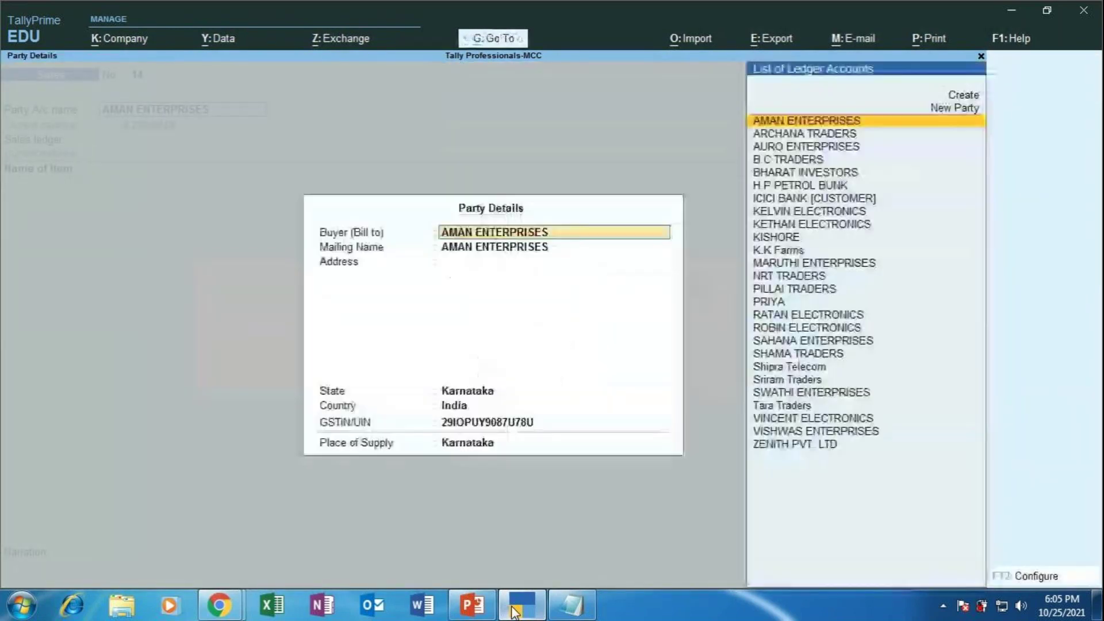
key(ctrl+a)
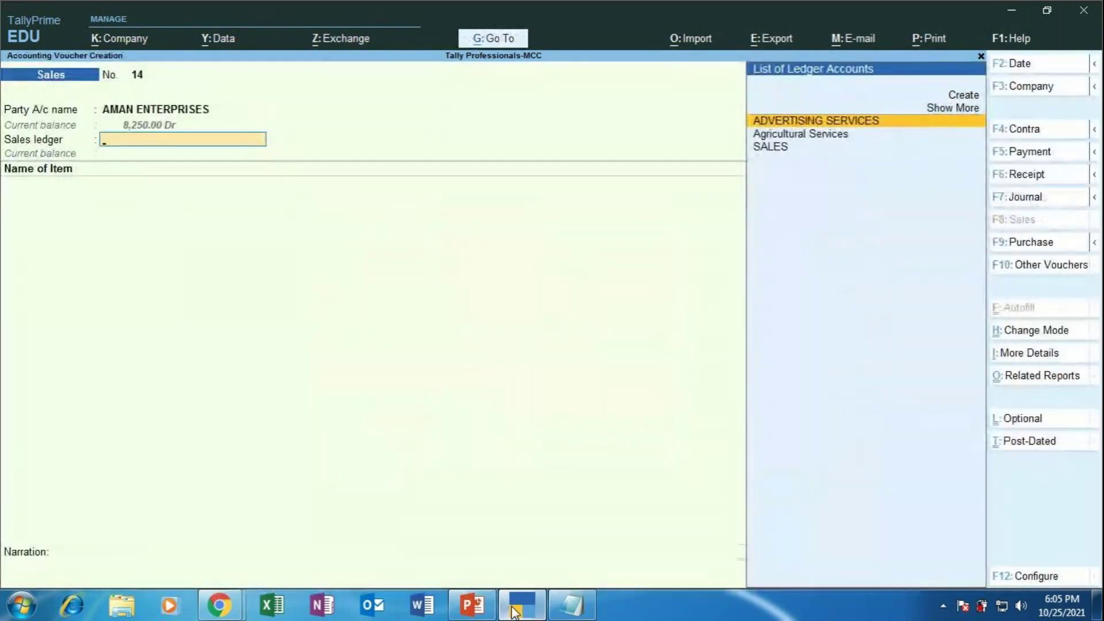
Choose SALES as the sales ledger of the voucher
key(Down)
key(Down)
key(Return)
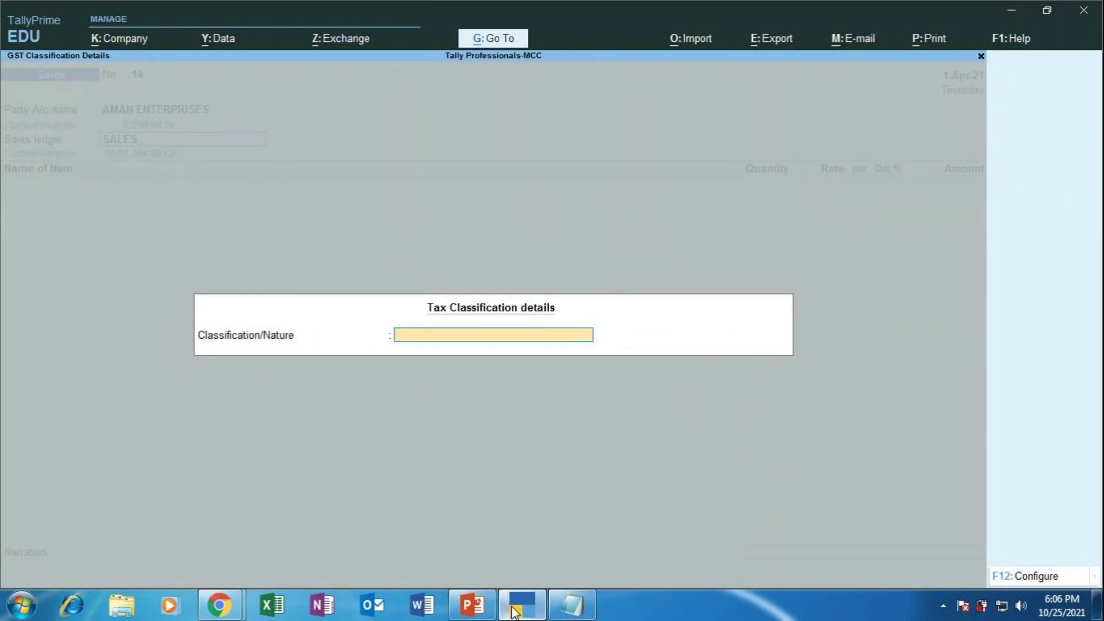
Leave the tax classification details and open the voucher's configuration options
key(F12)
key(Escape)
key(Escape)
key(Escape)
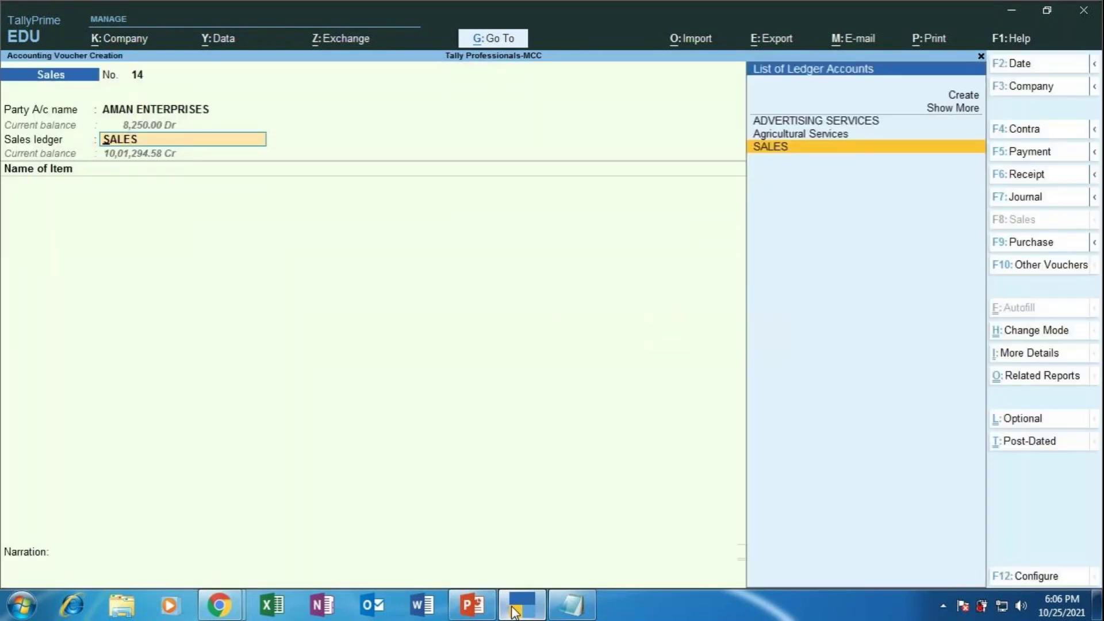
key(F12)
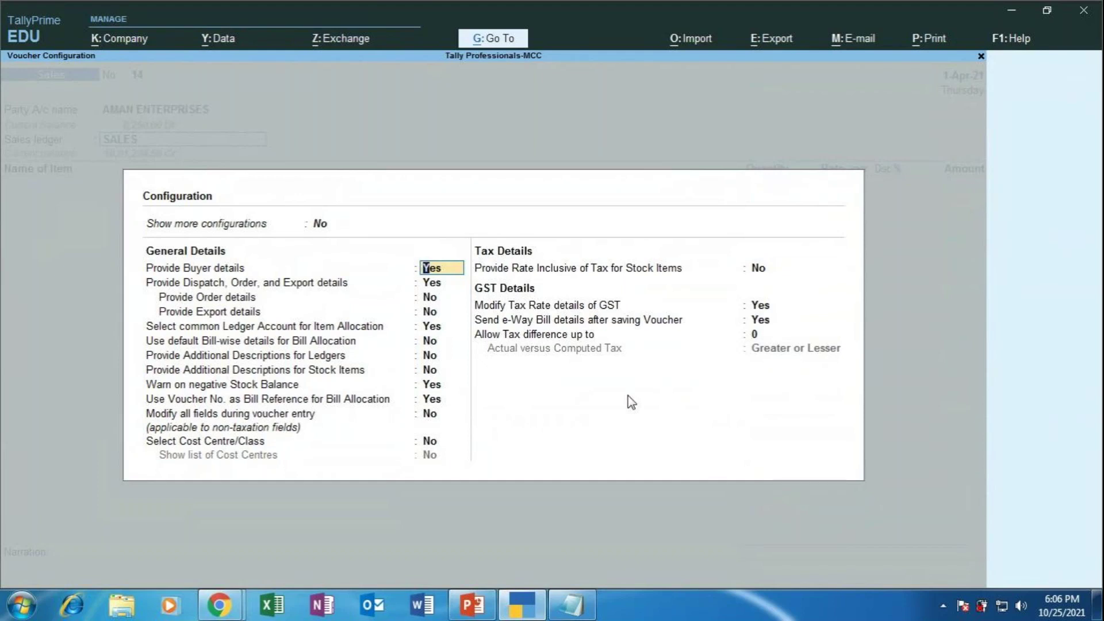
Switch to the GoToMeeting page in Chrome and look through the list of meeting participants
click(227, 614)
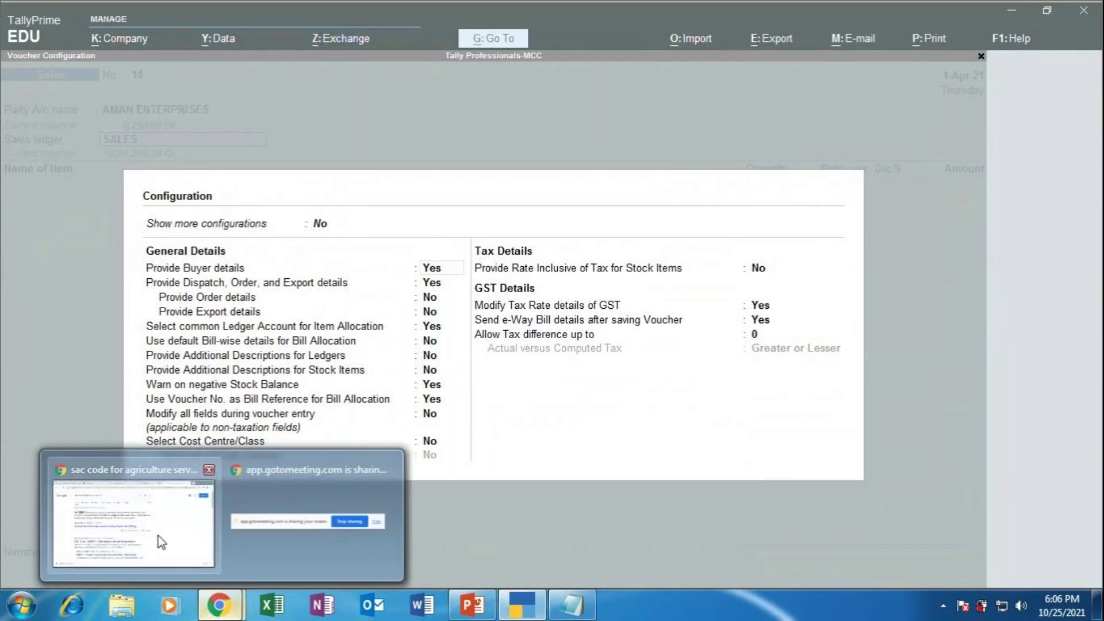
click(157, 536)
click(661, 12)
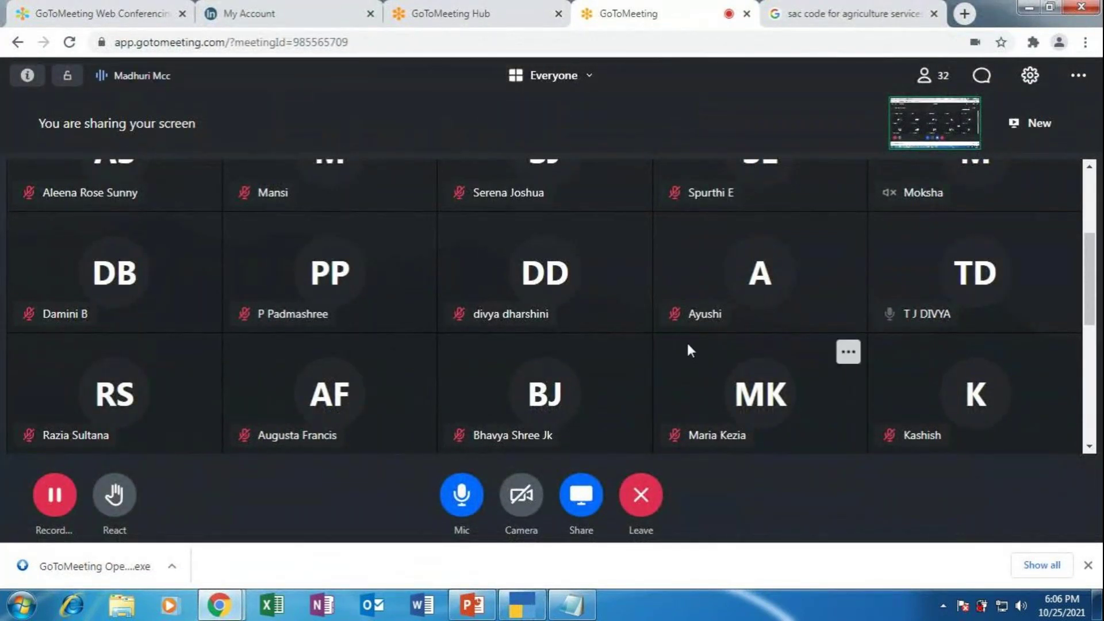
scroll(690, 350, down, 6)
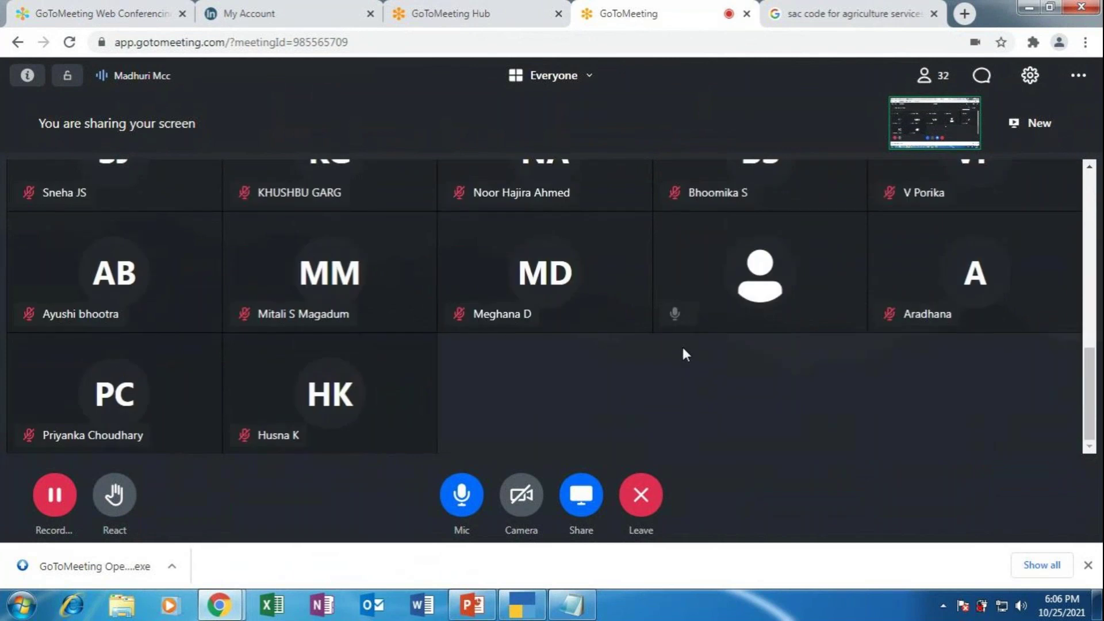
scroll(678, 350, up, 4)
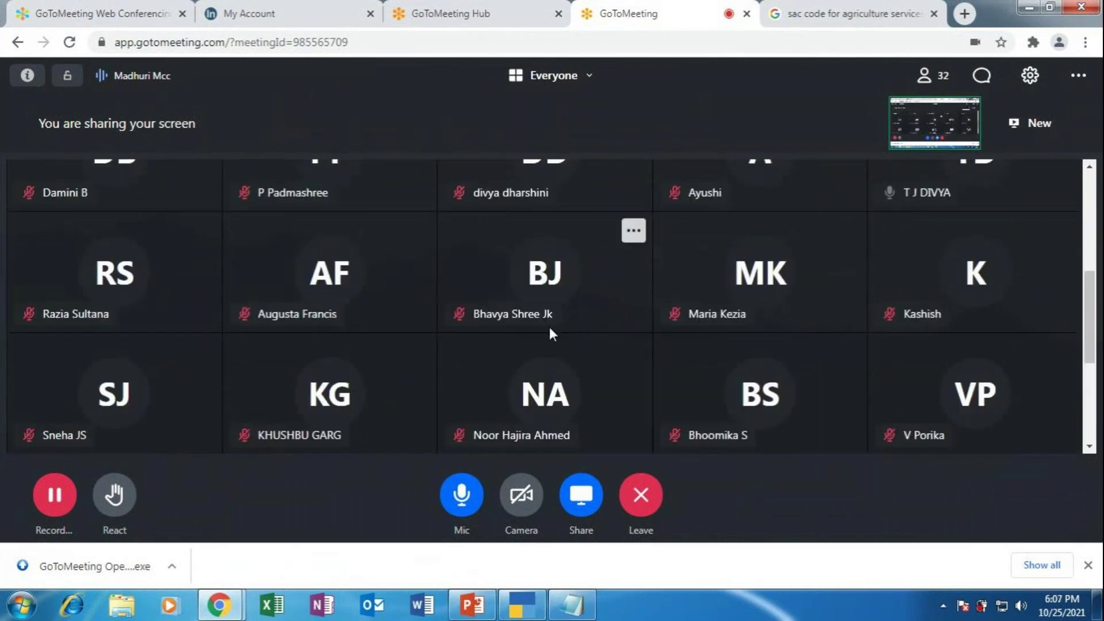
scroll(550, 326, up, 3)
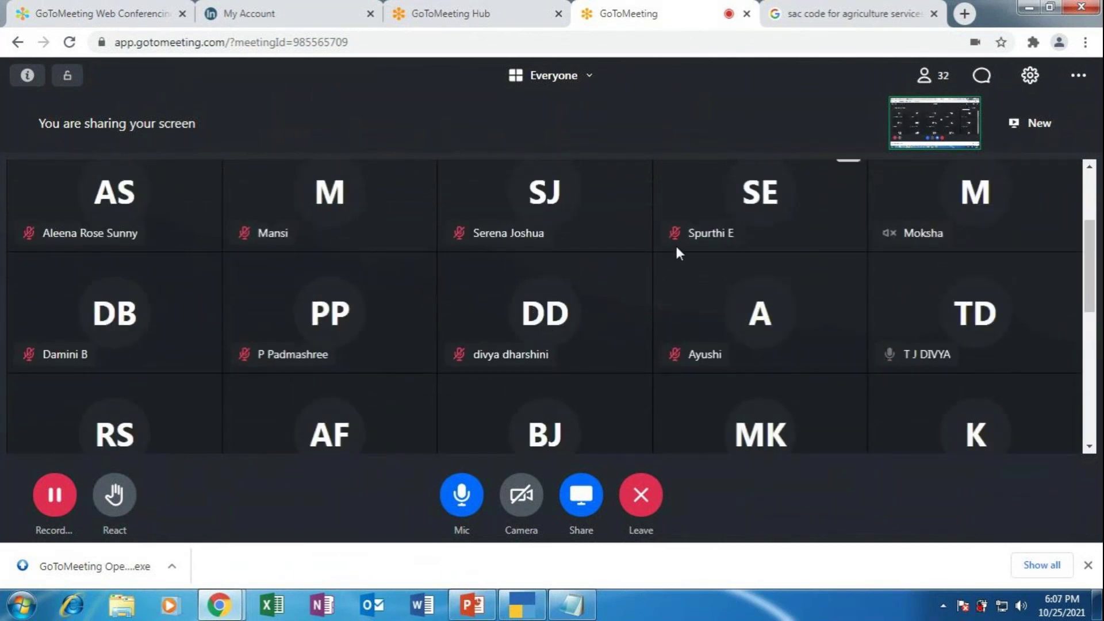
scroll(647, 250, up, 2)
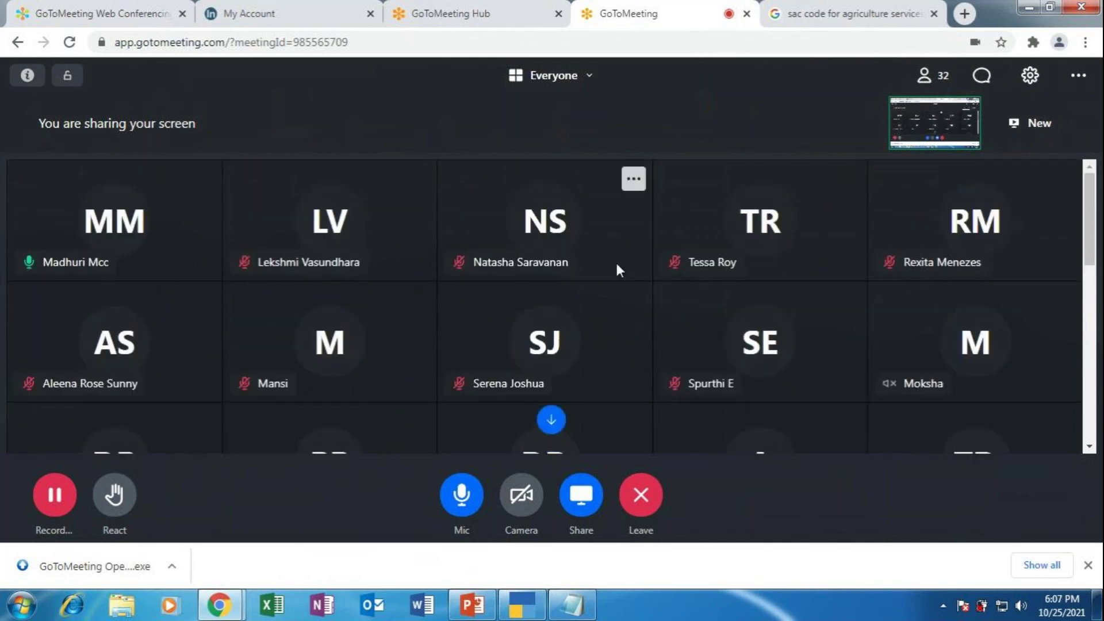
scroll(950, 270, down, 1)
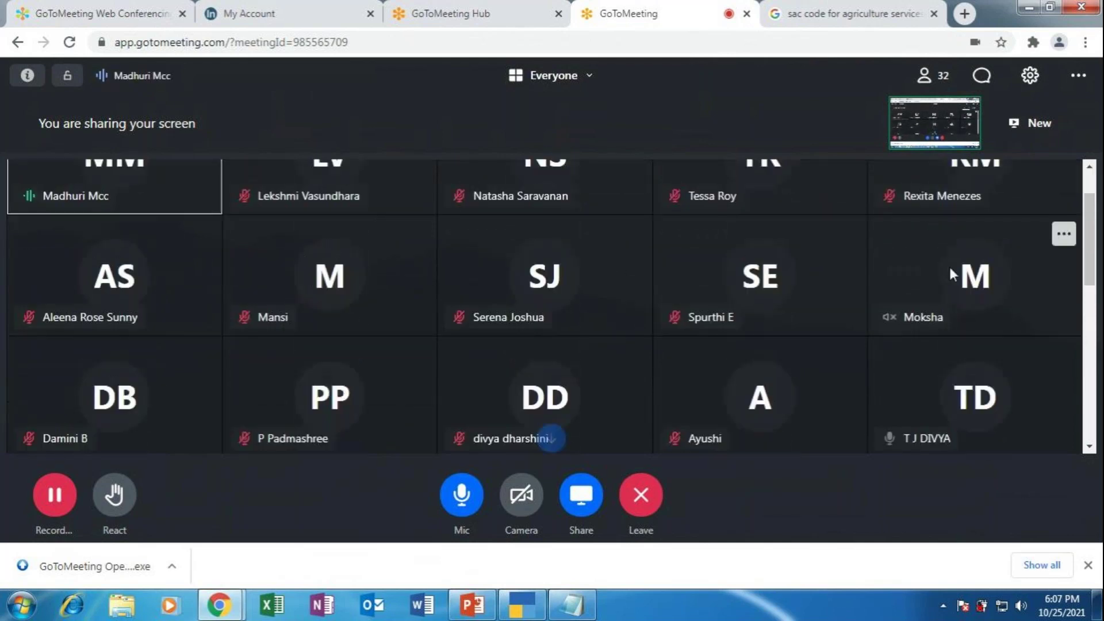
scroll(950, 267, down, 7)
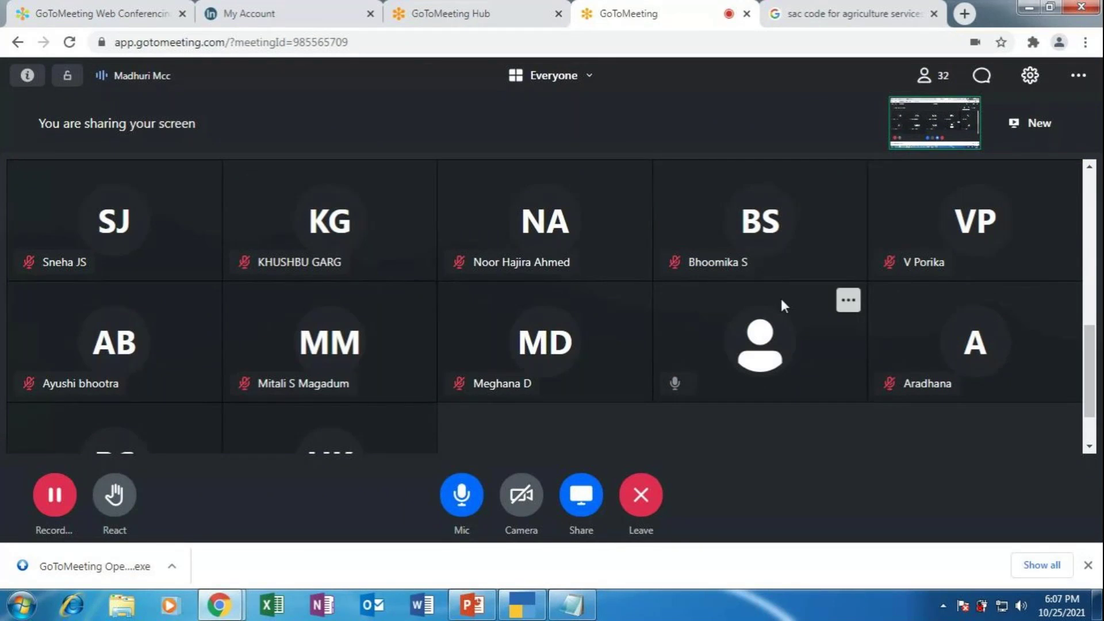
scroll(765, 305, down, 1)
scroll(635, 315, up, 5)
scroll(635, 314, up, 1)
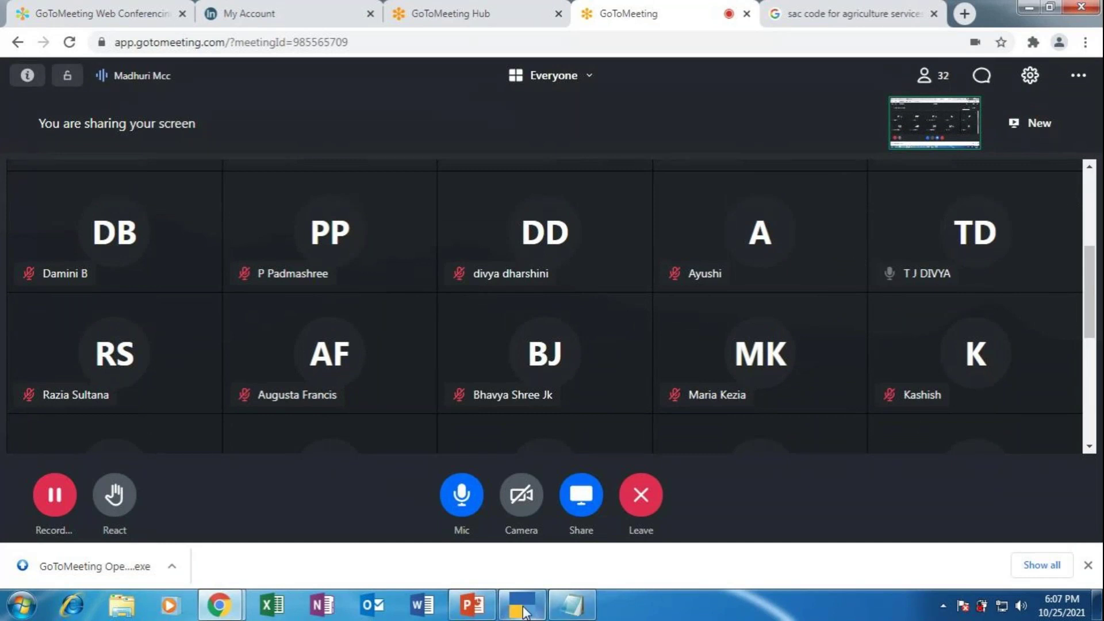
Return to TallyPrime and close the voucher configuration without changing any option
mouse_move(521, 614)
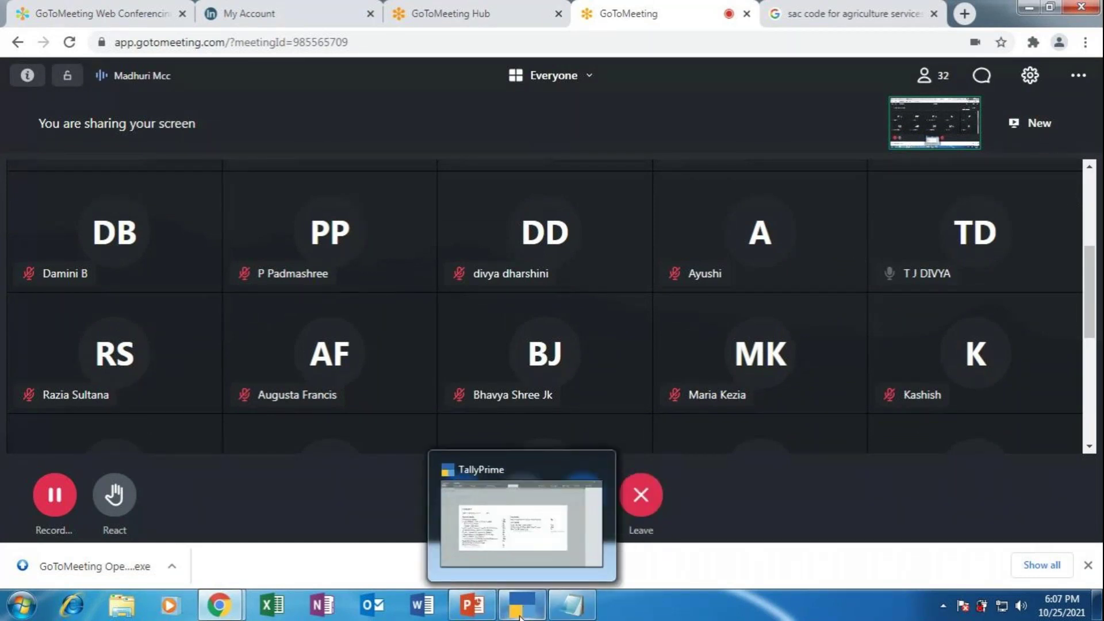
click(521, 614)
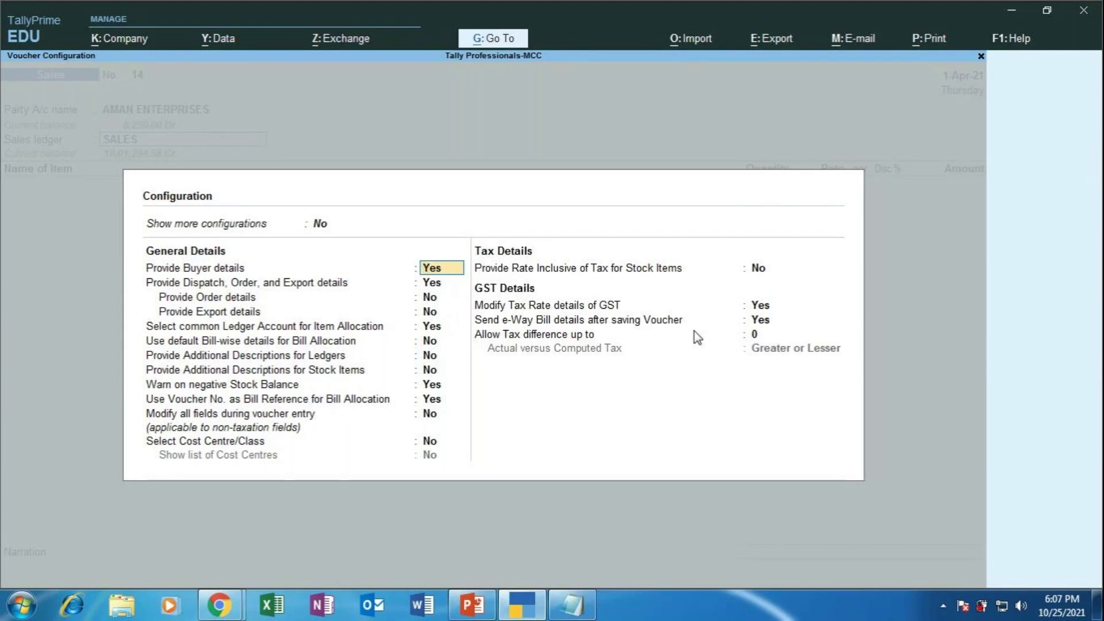
key(BackSpace)
key(Escape)
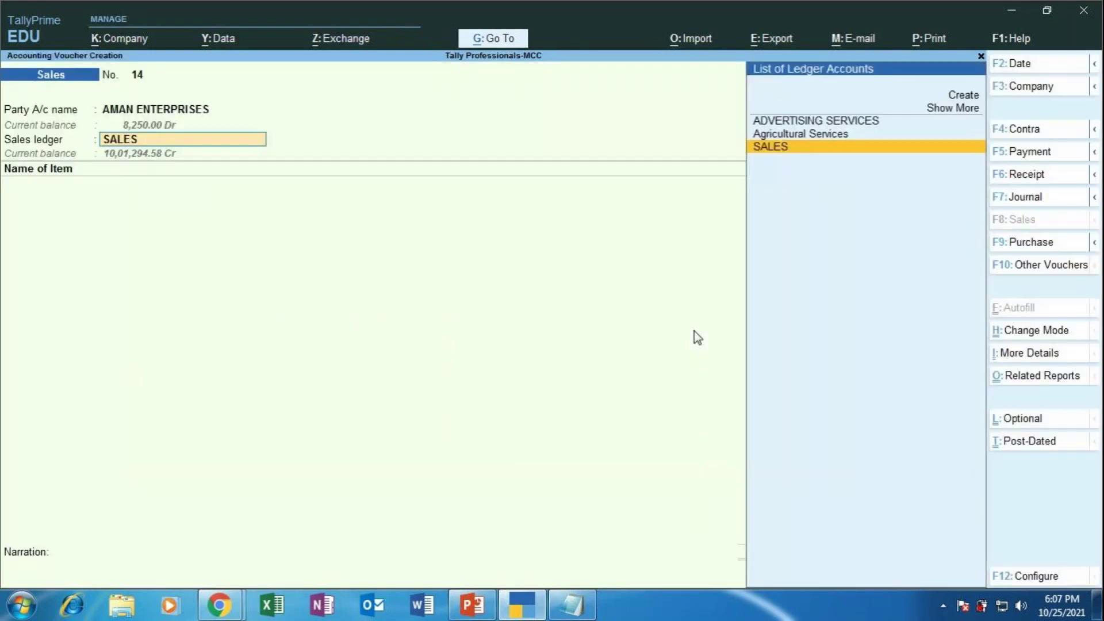
Open the company features and bring up the GST details from the Enable Goods and Services Tax (GST) option
key(F11)
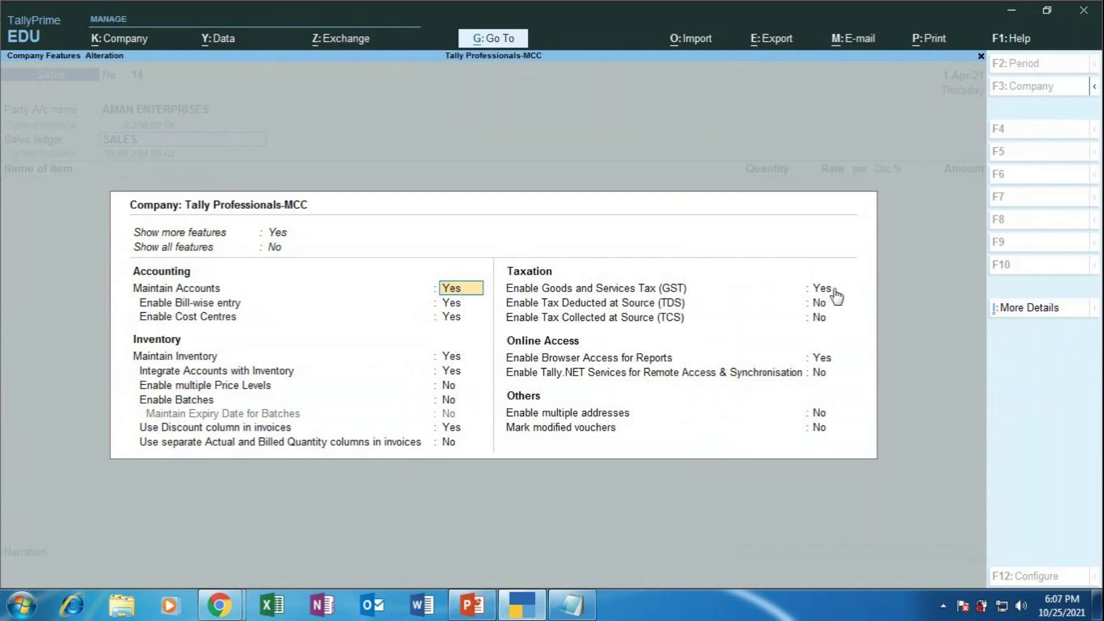
key(Return)
key(Return)
key(Return)
key(Return)
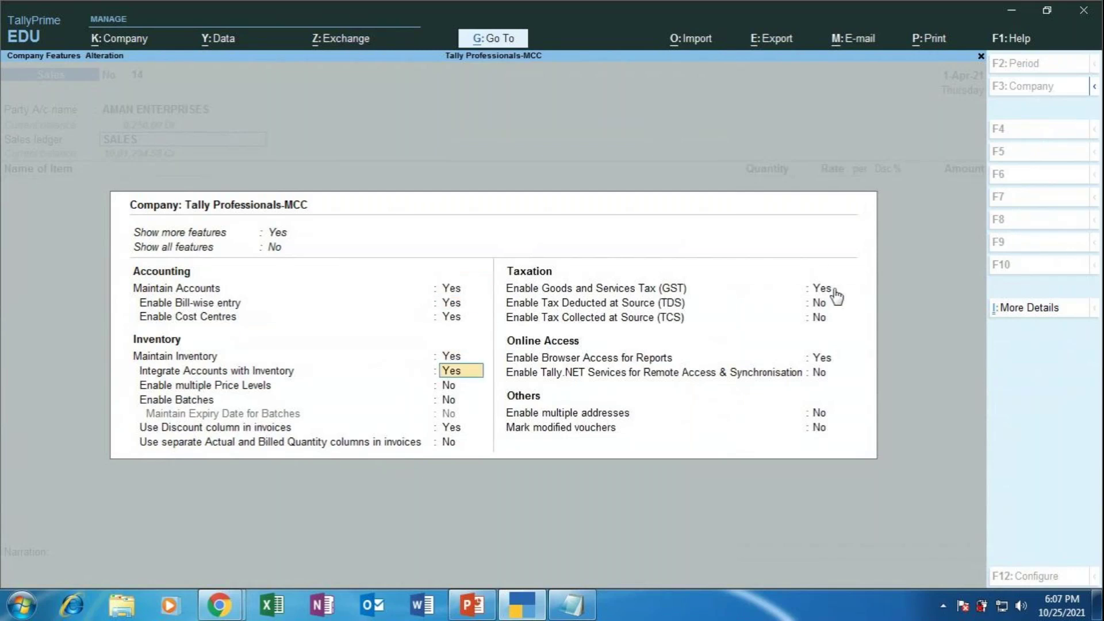
key(Return)
key(Return)
key(Return)
click(828, 288)
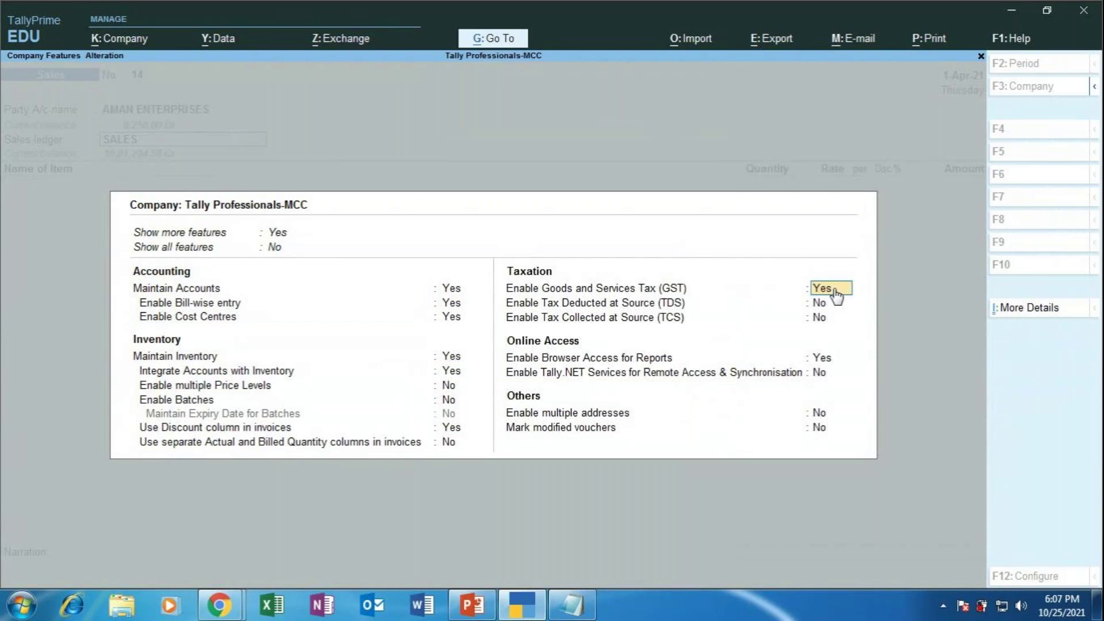
key(Return)
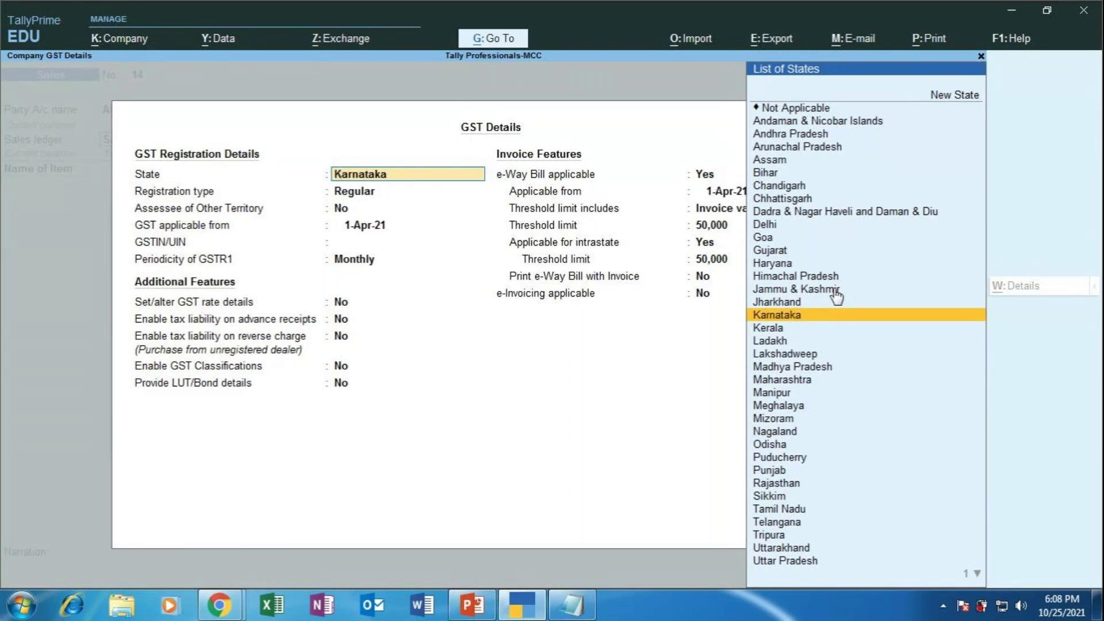
Set Enable GST Classifications to Yes in the company's GST details and accept the company features
key(Return)
key(Return)
key(Return)
key(Return)
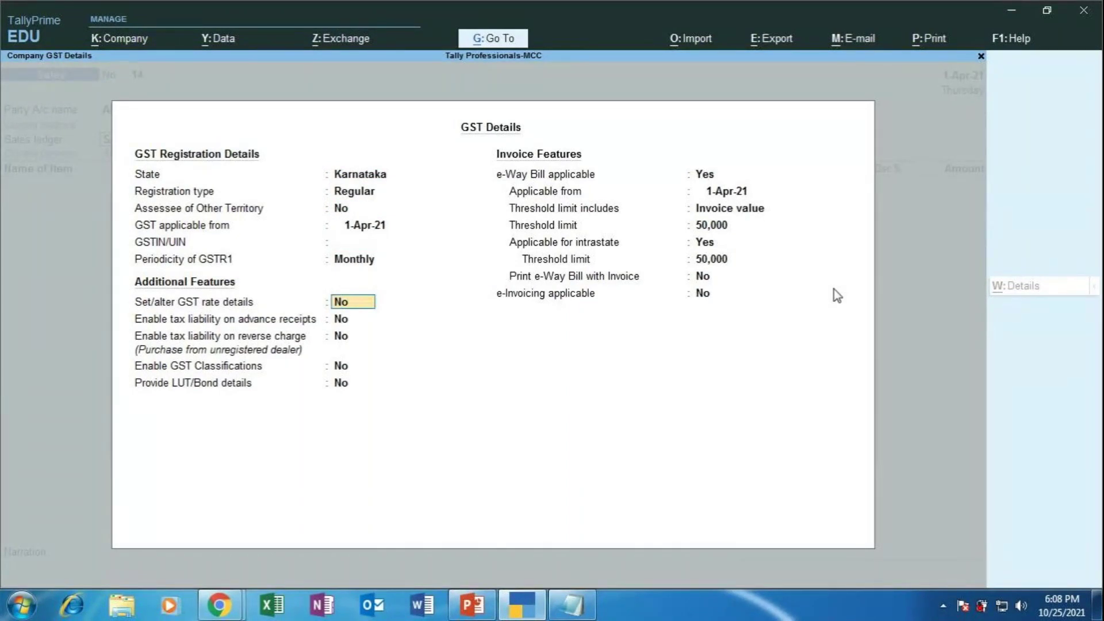
key(Return)
key(Return)
key(Return)
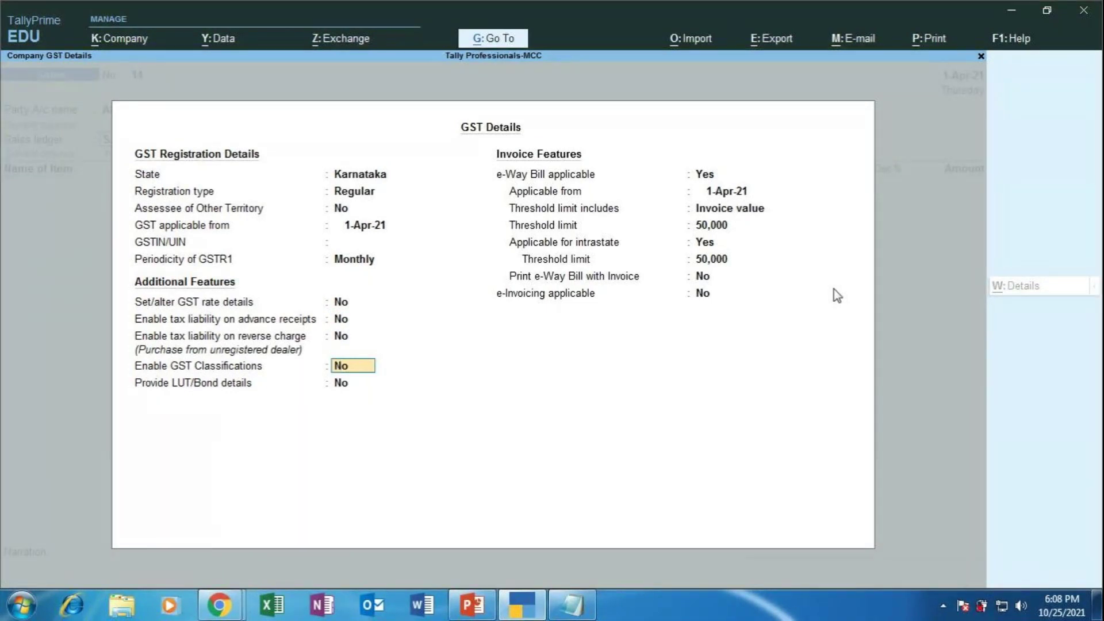
text(yes)
key(Return)
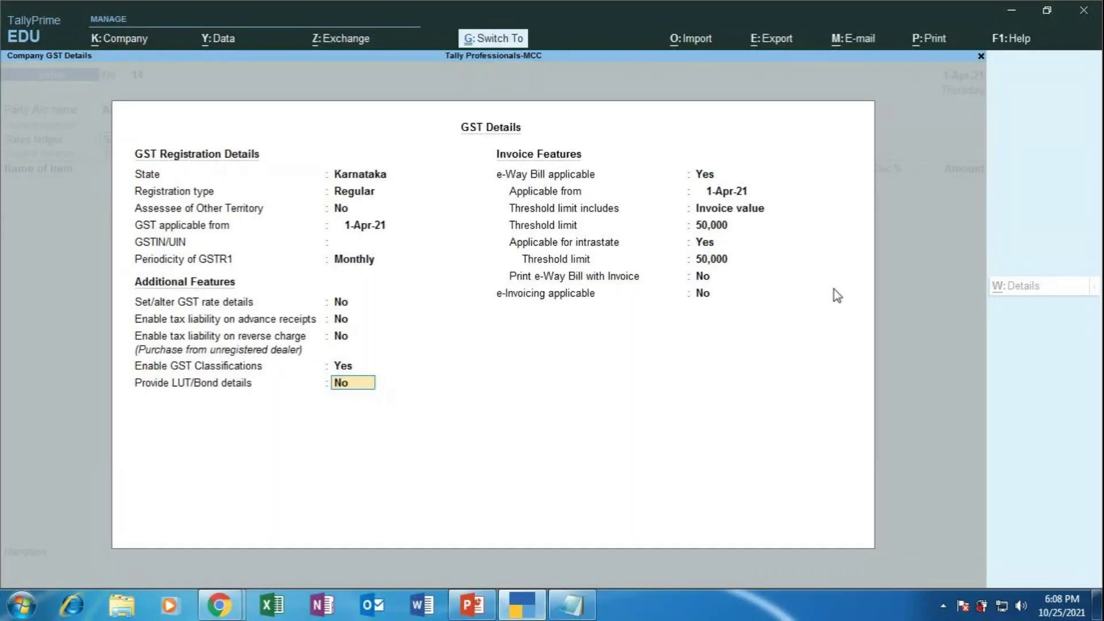
key(Up)
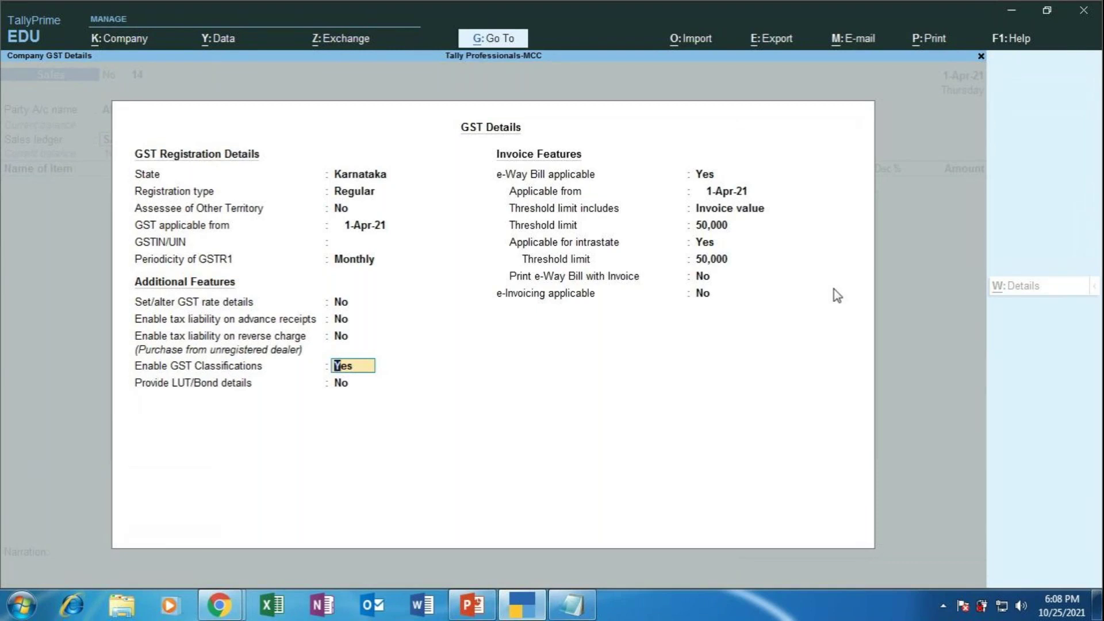
key(ctrl+a)
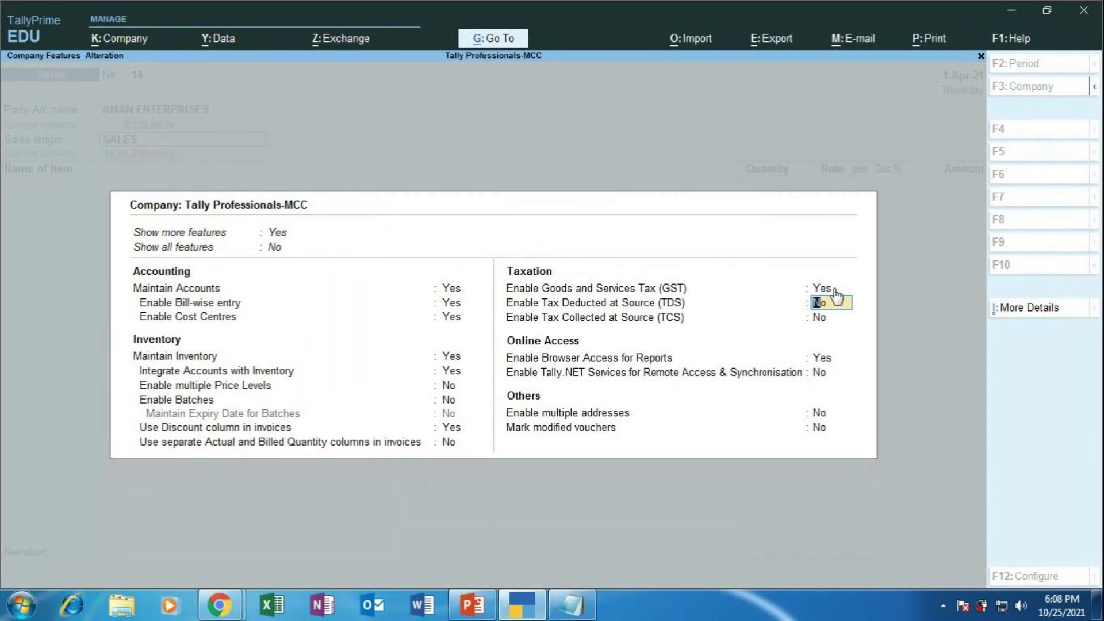
key(ctrl+a)
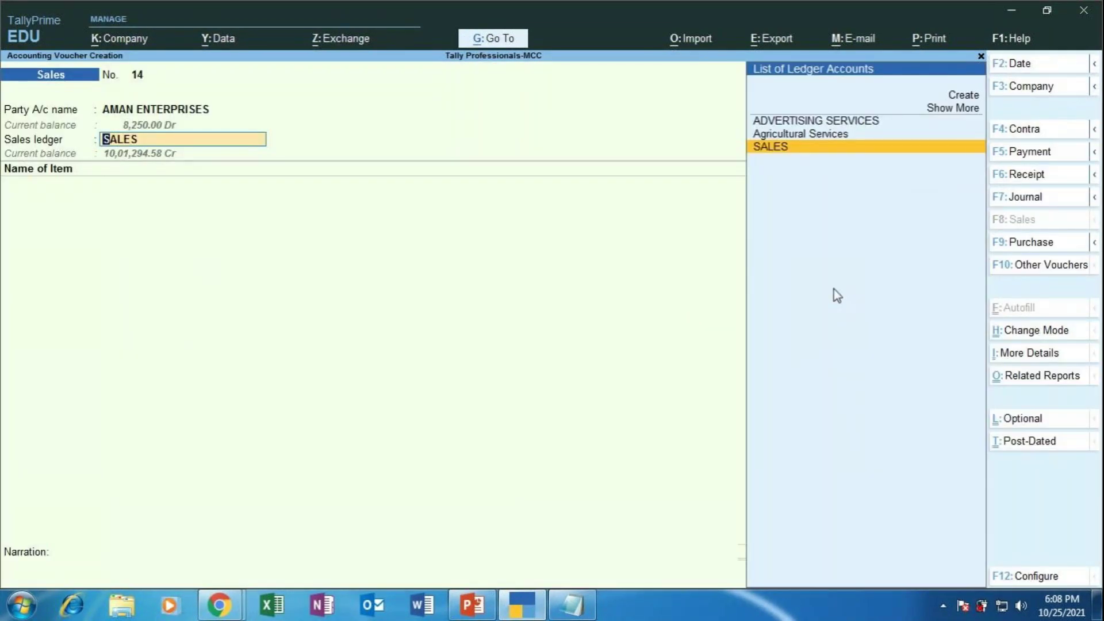
Review the sales voucher's configuration options through the GST details, including Modify Tax Rate details of GST, leaving them unchanged
key(F12)
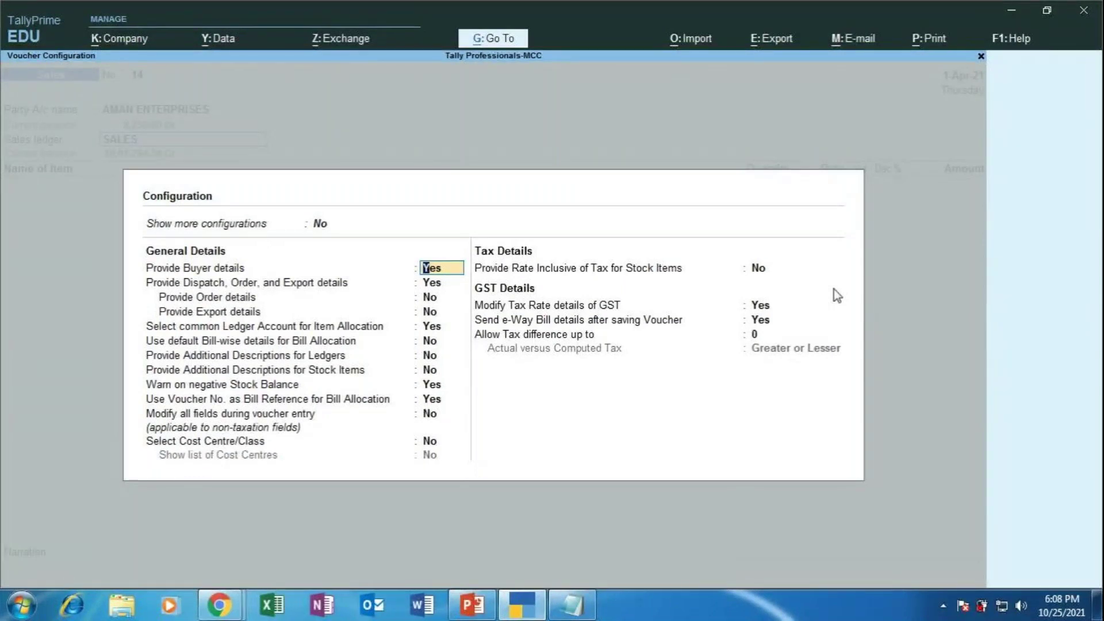
key(Return)
key(Return)
key(Return)
key(Return)
key(Return)
key(Return)
key(Return)
key(Return)
key(Return)
key(Return)
key(Return)
key(Return)
key(Return)
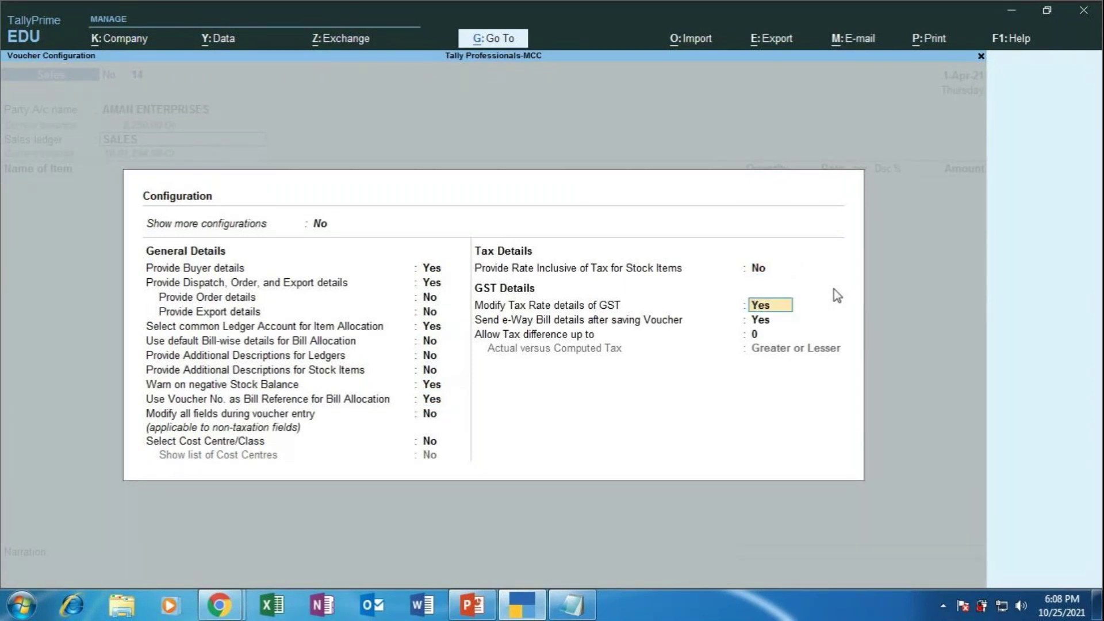
key(Return)
key(Return)
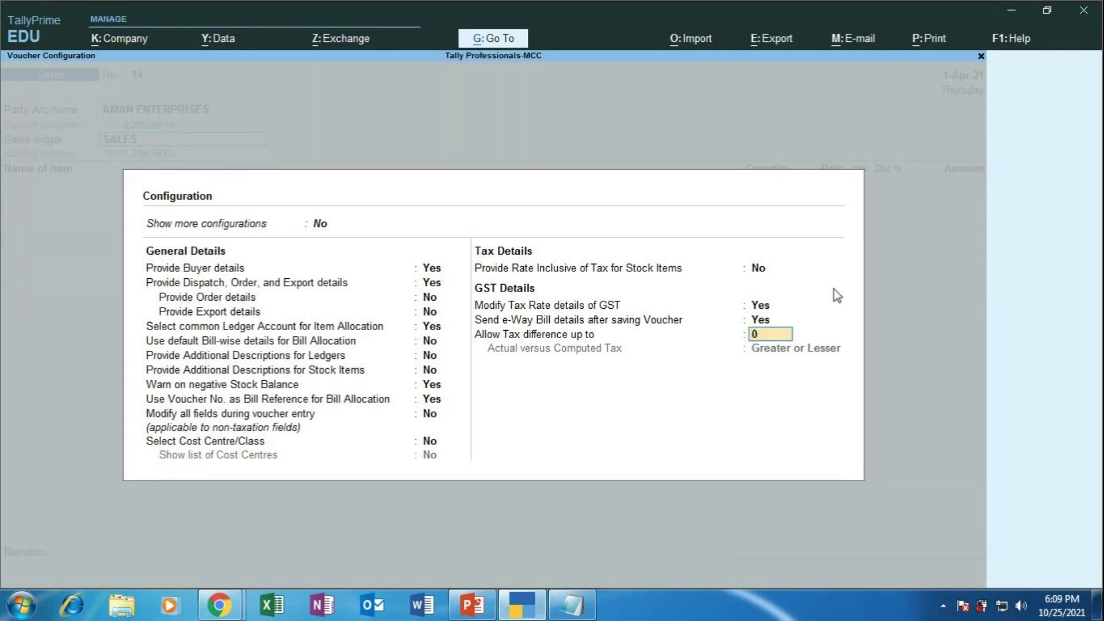
key(Up)
key(Up)
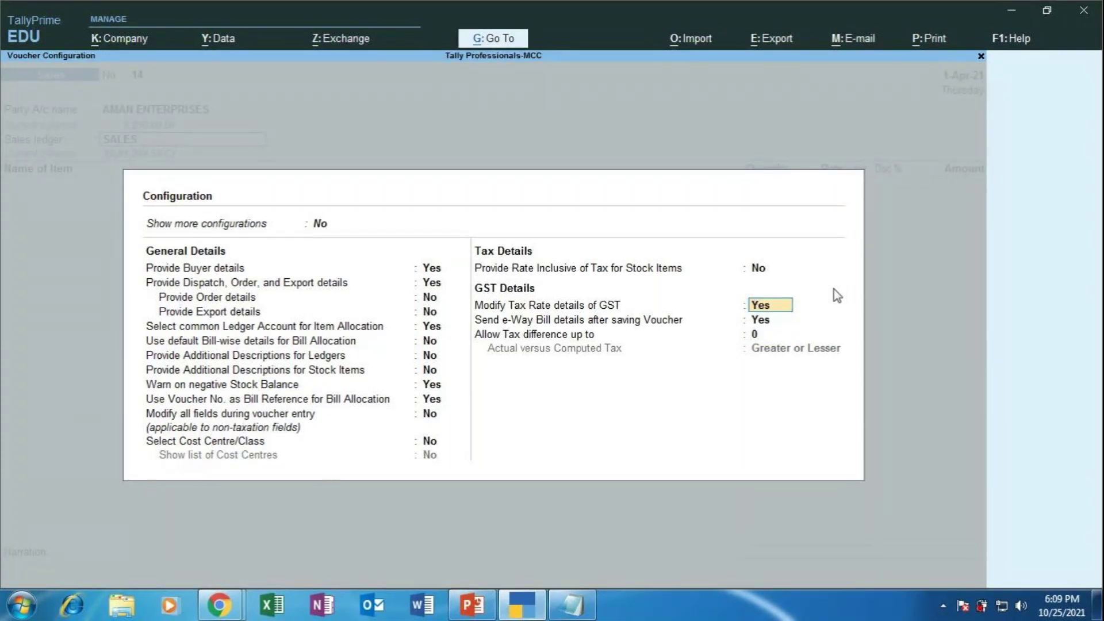
key(ctrl+a)
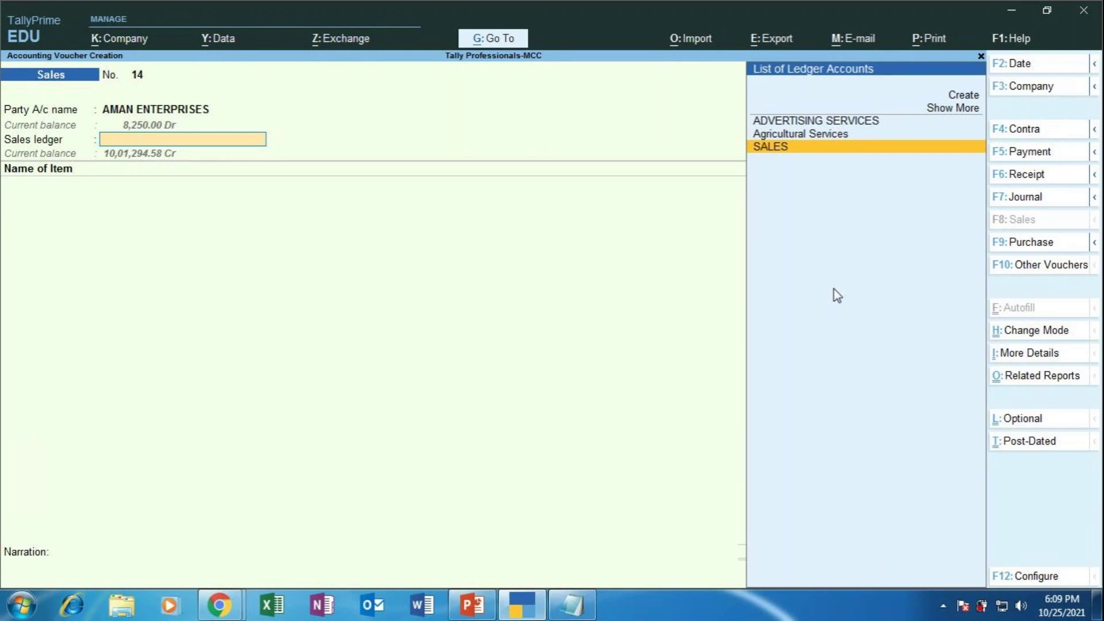
Abandon the unsaved sales voucher and switch to the notes file in Notepad, maximizing its window
key(Escape)
key(y)
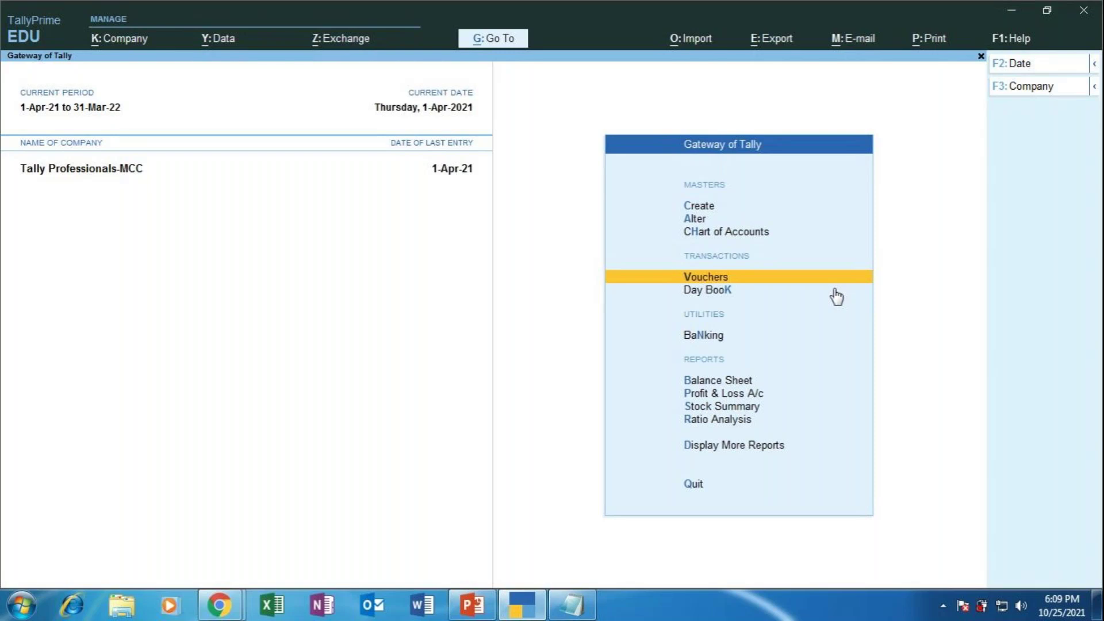
click(571, 603)
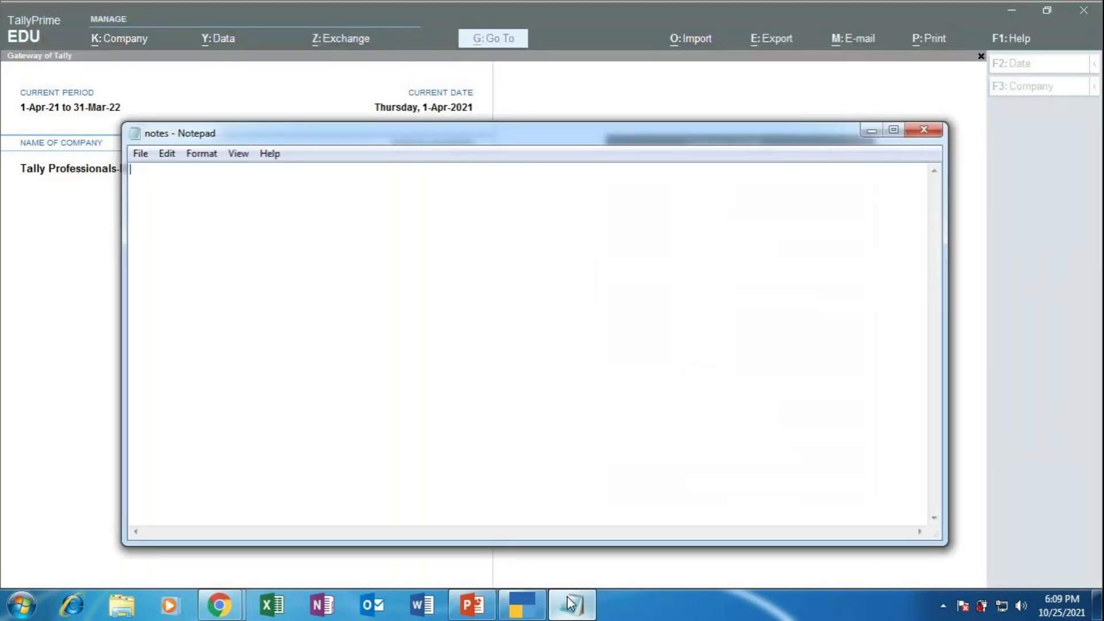
click(893, 129)
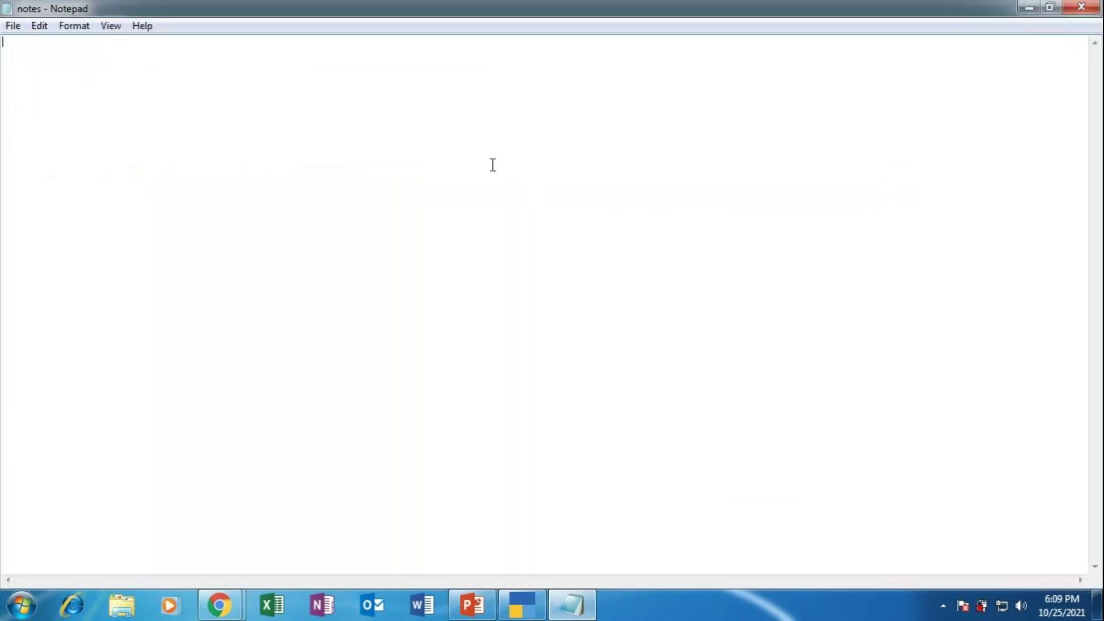
Add blank lines to the notes file and set its font size to 28
key(Return)
key(Return)
key(Return)
key(Return)
key(Return)
key(Return)
key(Return)
key(Tab)
click(65, 26)
click(94, 63)
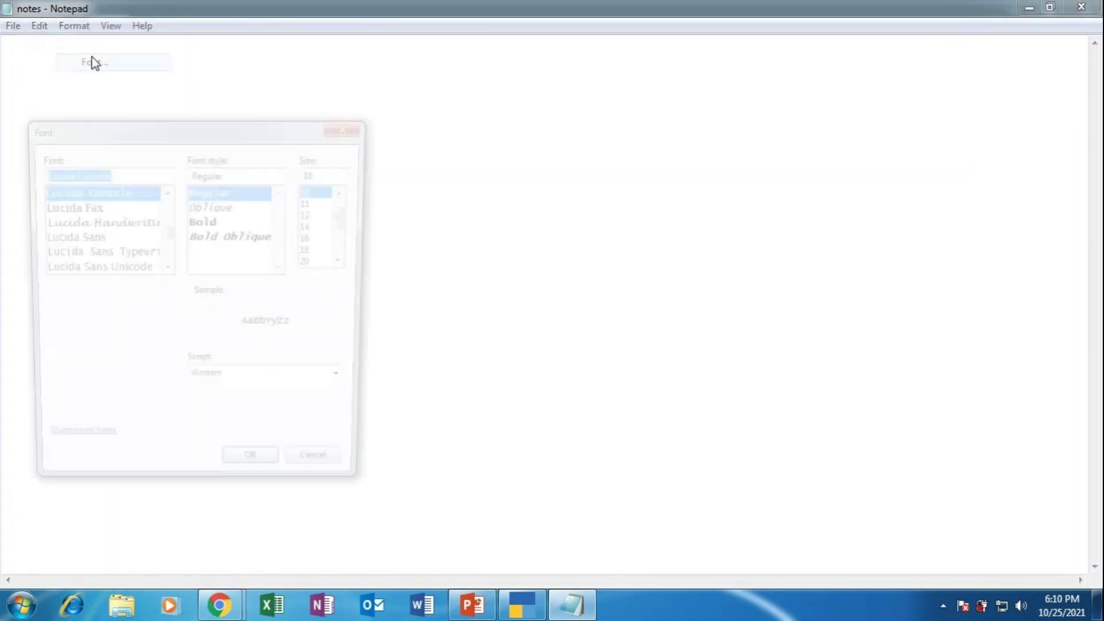
scroll(340, 251, down, 3)
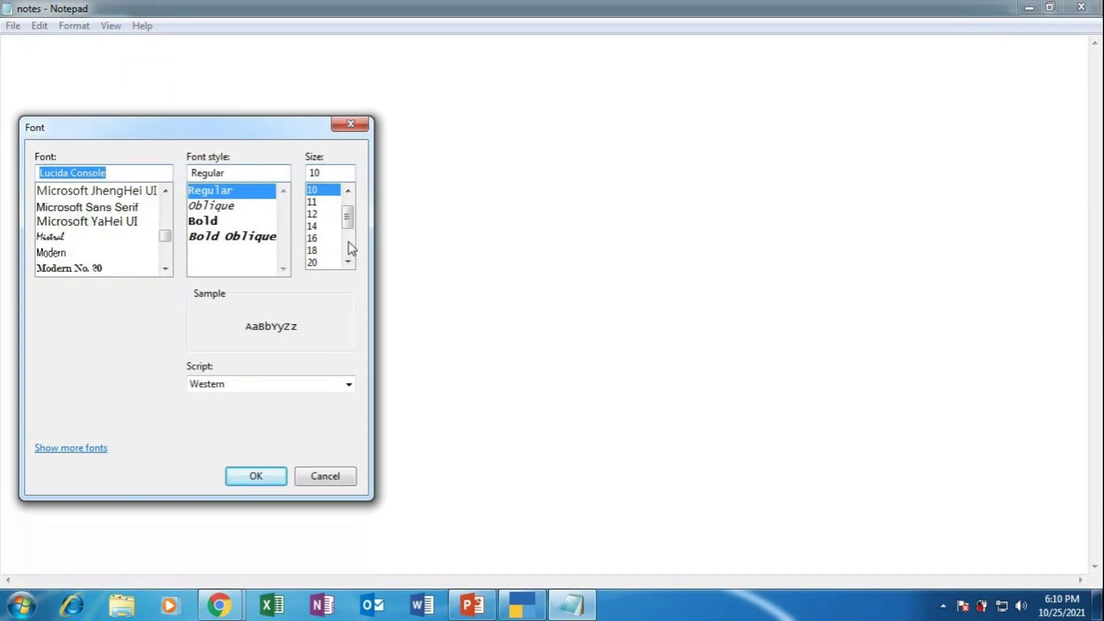
drag(348, 218, 347, 235)
click(313, 253)
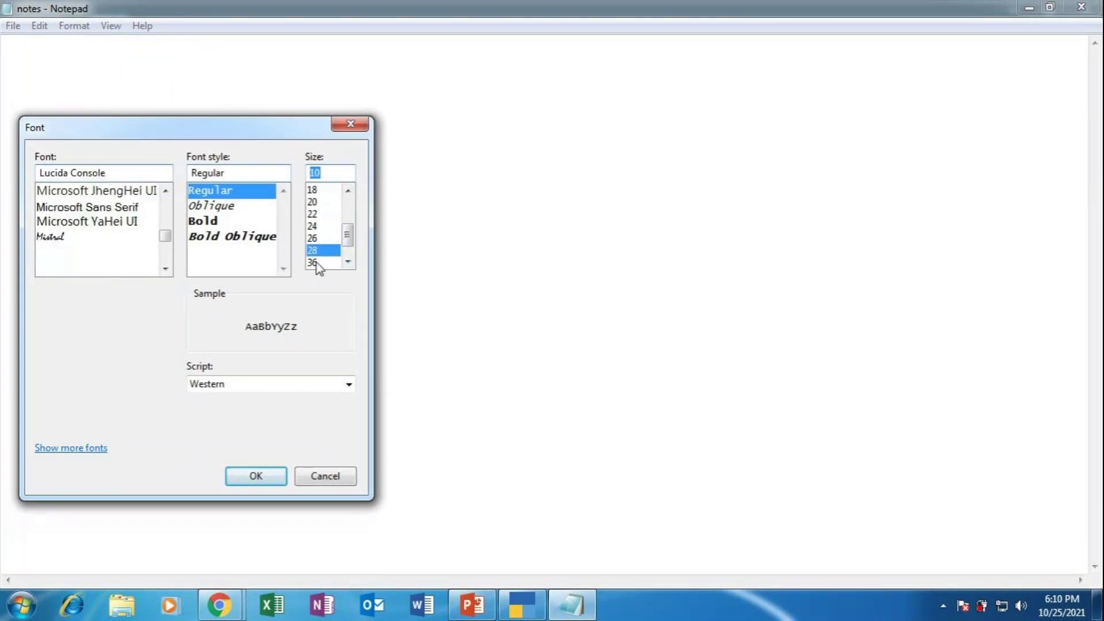
click(256, 477)
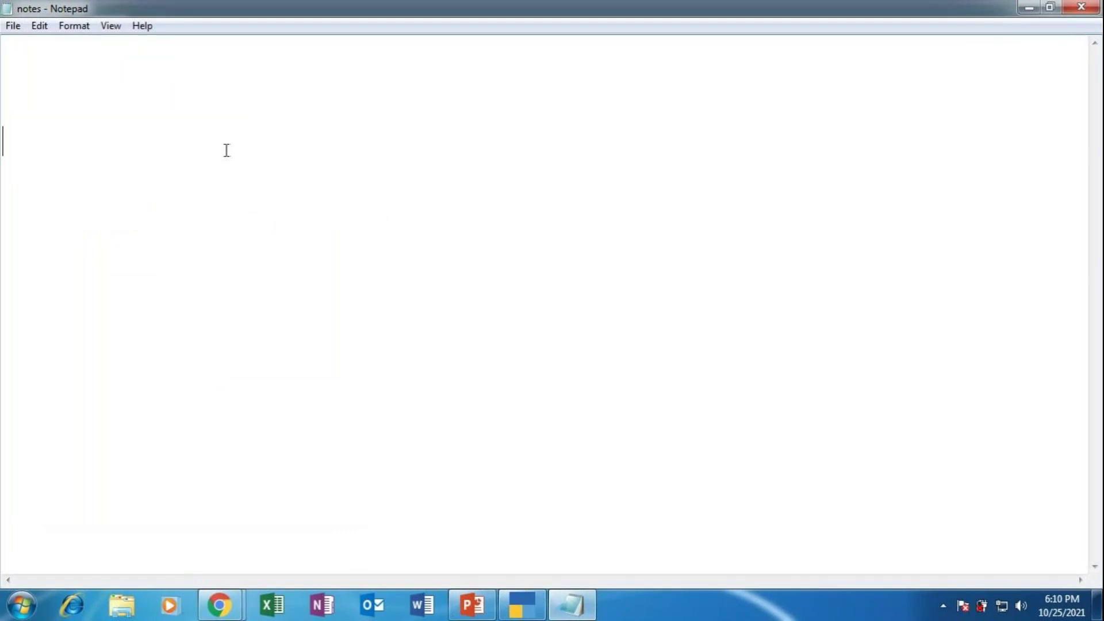
Write the indented line "stocks appearing in the godown - 30 pcs" in the notes, correcting the spelling of "godown"
click(199, 148)
text(stoc)
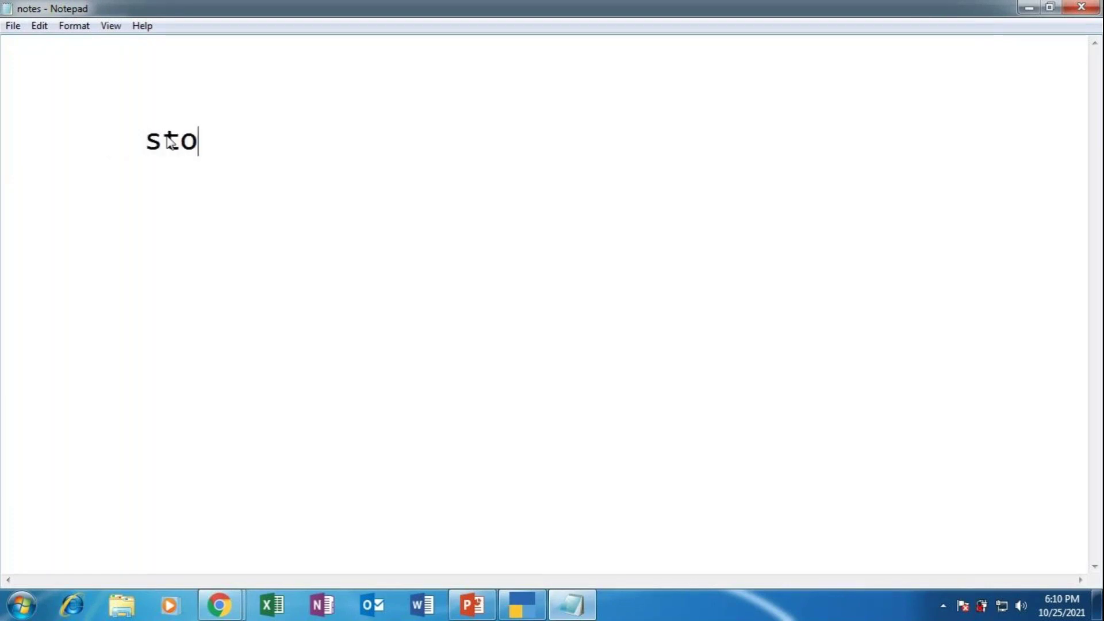
text(ks )
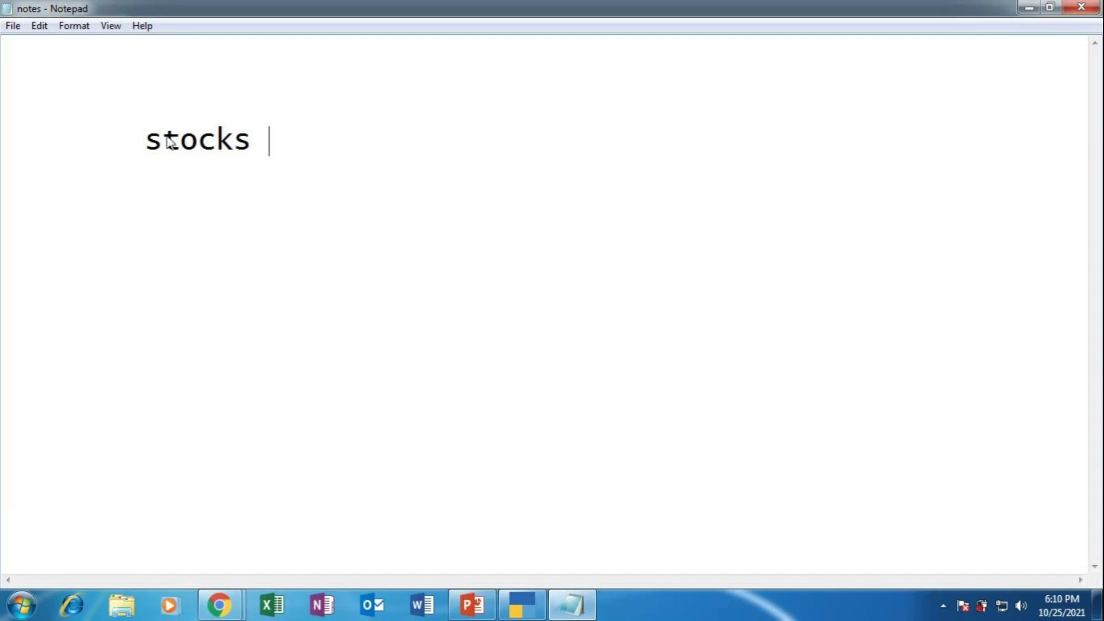
text(appe)
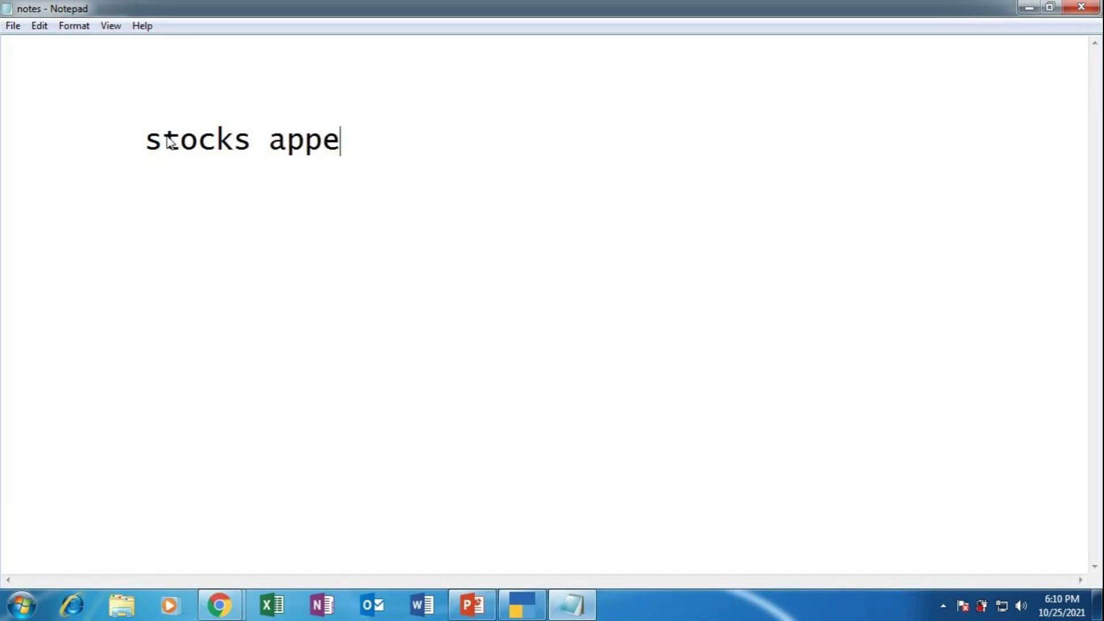
text(aring in the goddown)
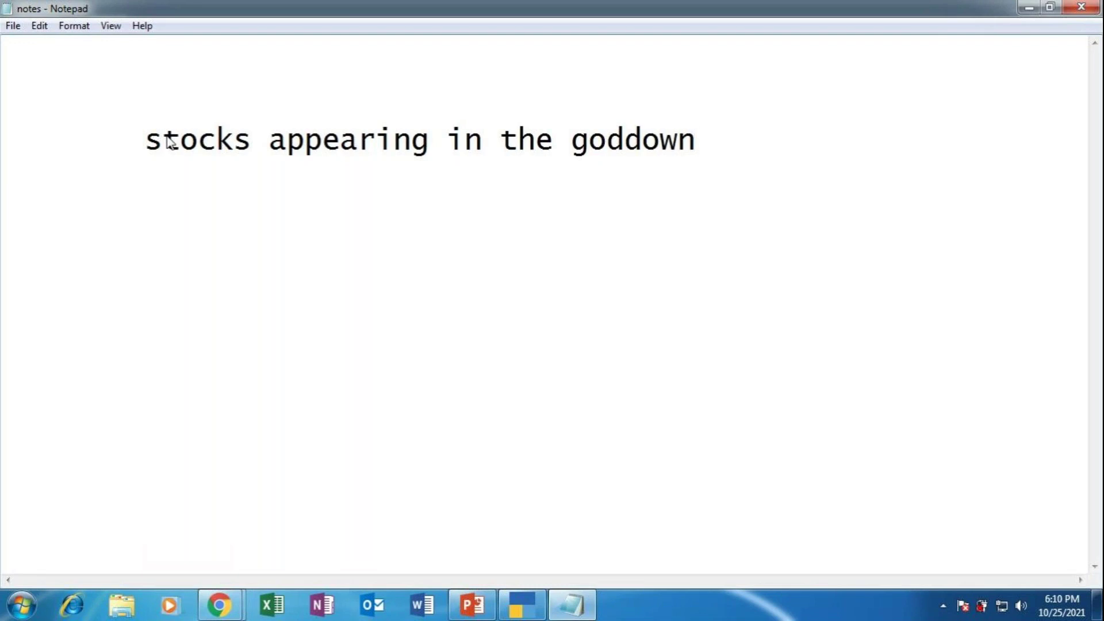
key(Left)
key(Left)
key(Left)
key(Left)
key(BackSpace)
key(Right)
key(Right)
key(Down)
key(Down)
key(Down)
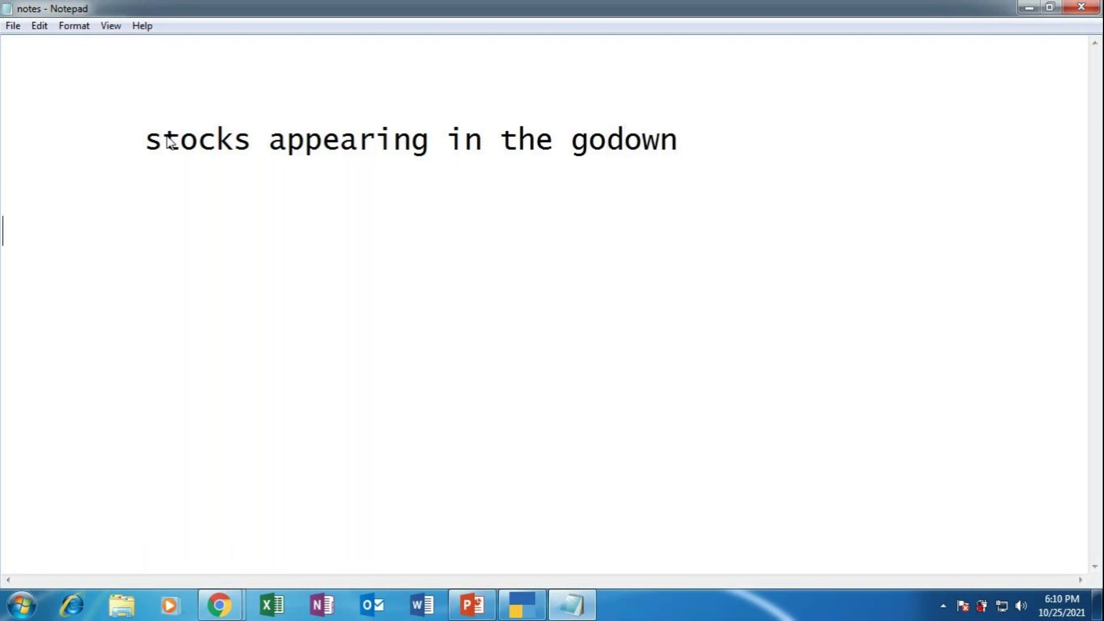
click(730, 146)
text(- 30 pcs)
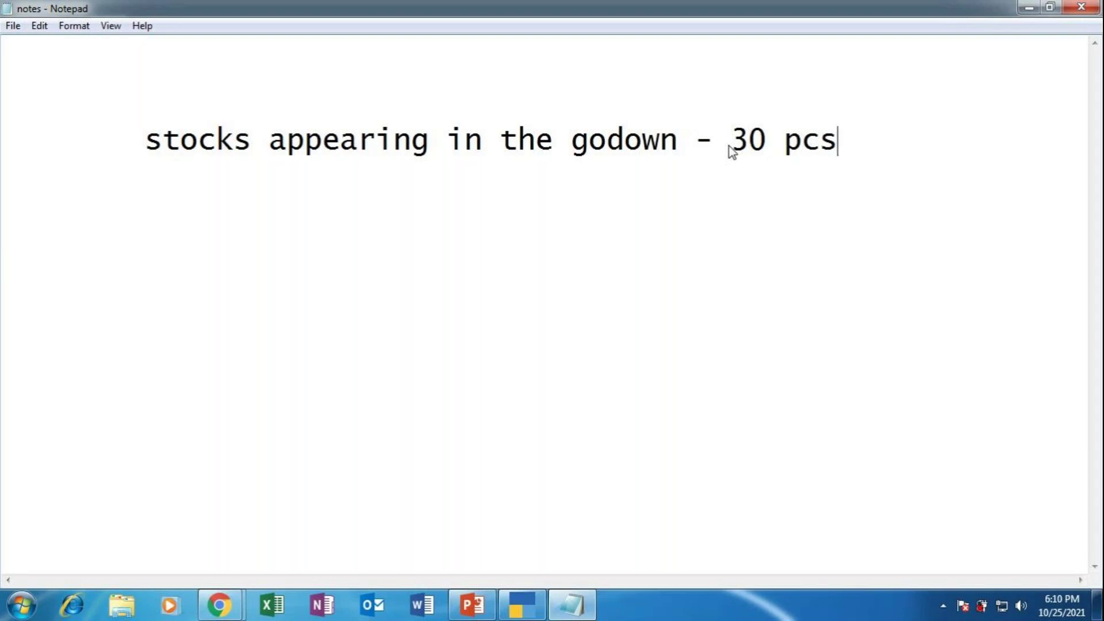
Add "stocks as shown in the company's books - 35 pcs" over two lines, aligning the quantity under the 30 pcs
key(Return)
key(Tab)
text(stocks )
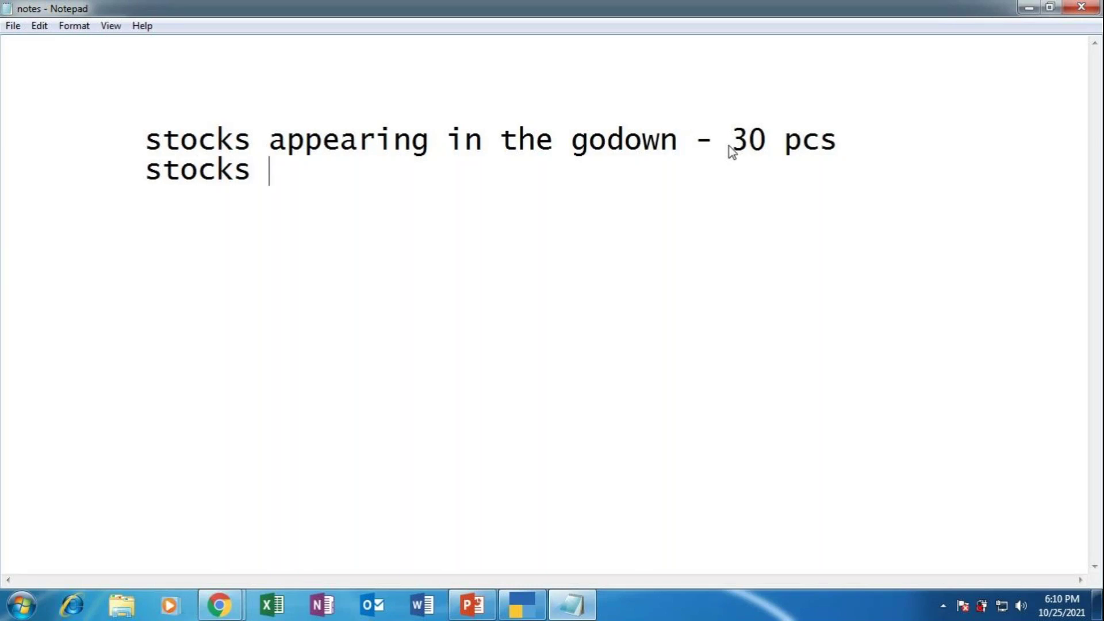
text(as sho)
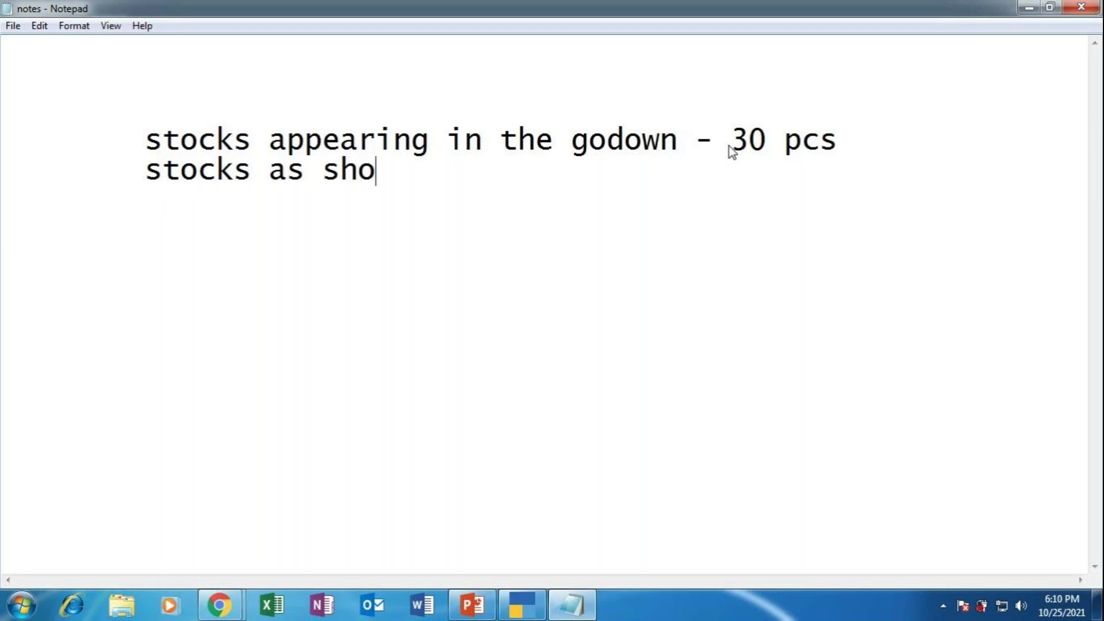
text(wn in )
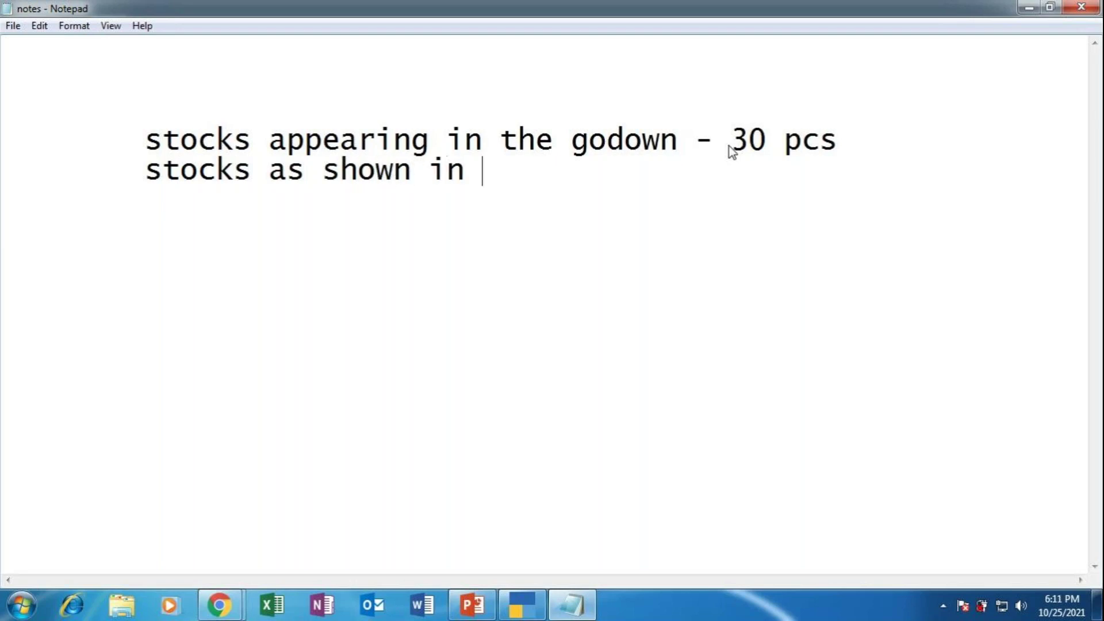
text(the comapny)
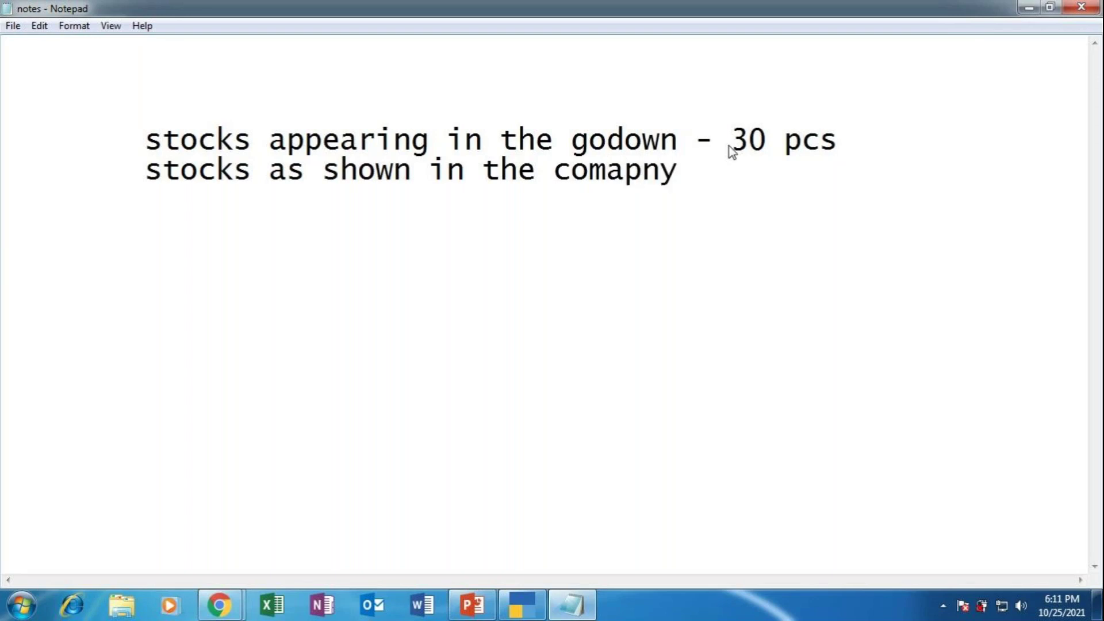
key(BackSpace)
key(BackSpace)
key(BackSpace)
key(BackSpace)
text(pany)
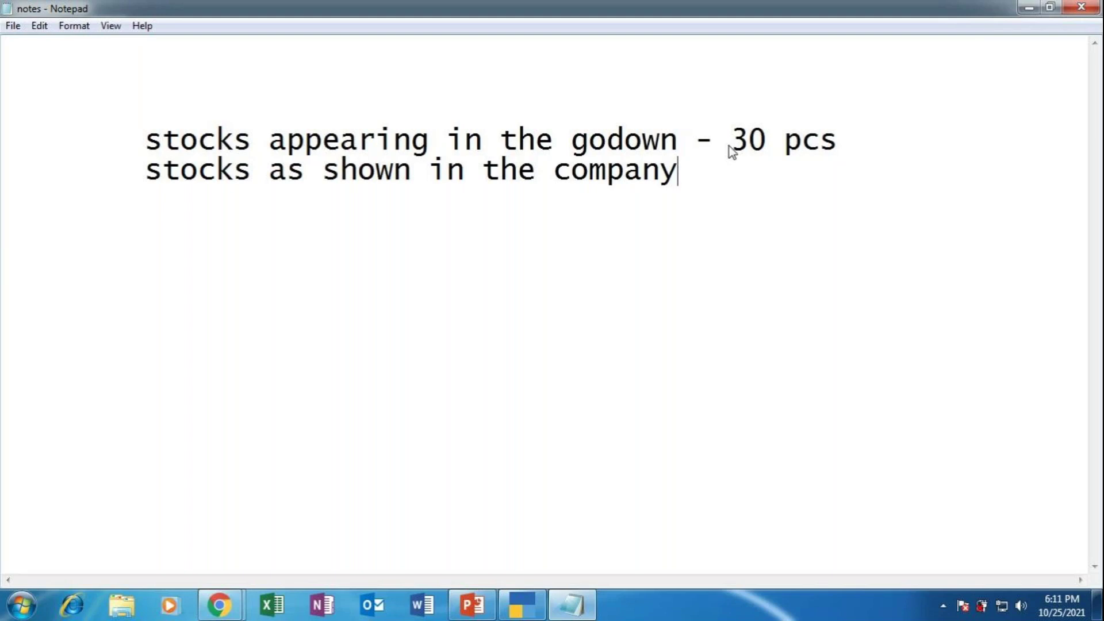
text('s)
key(Return)
key(BackSpace)
text(books )
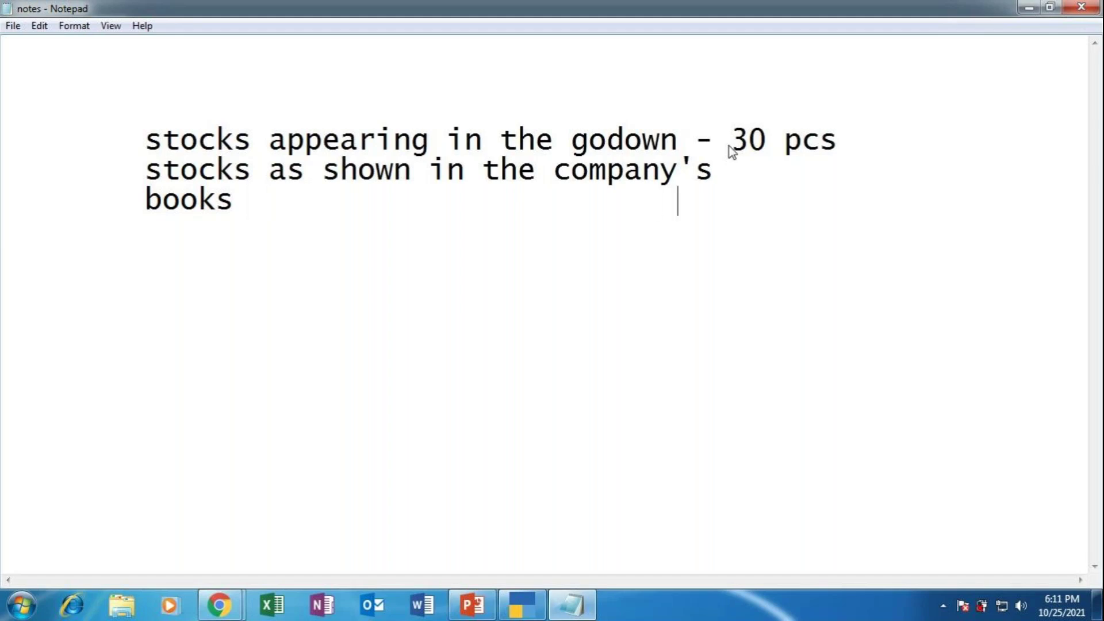
text(                         - 35 )
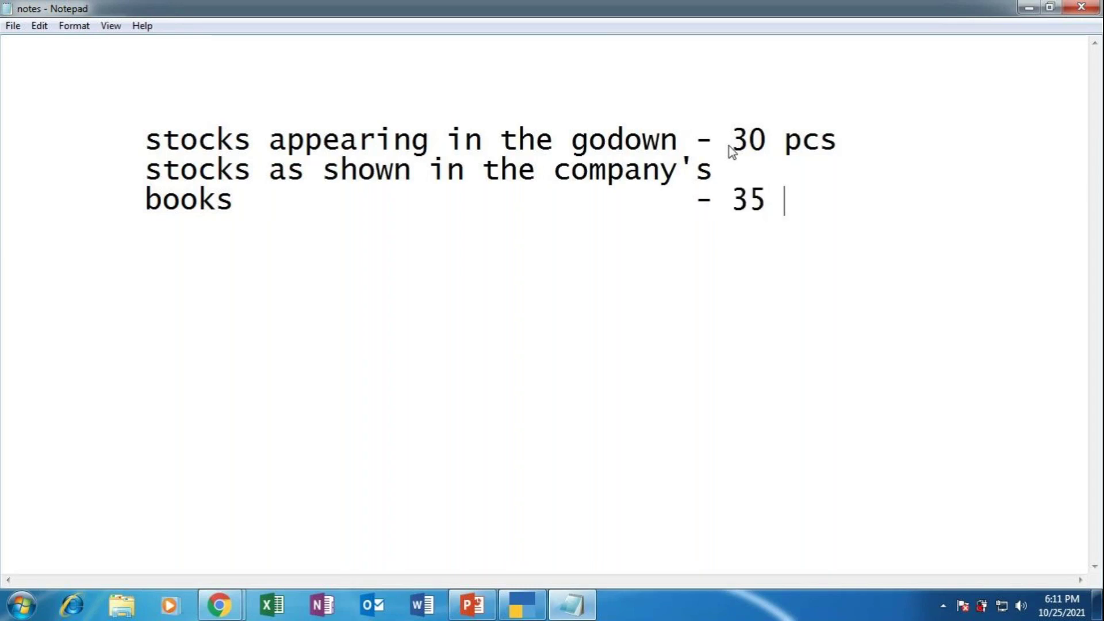
text(pcs)
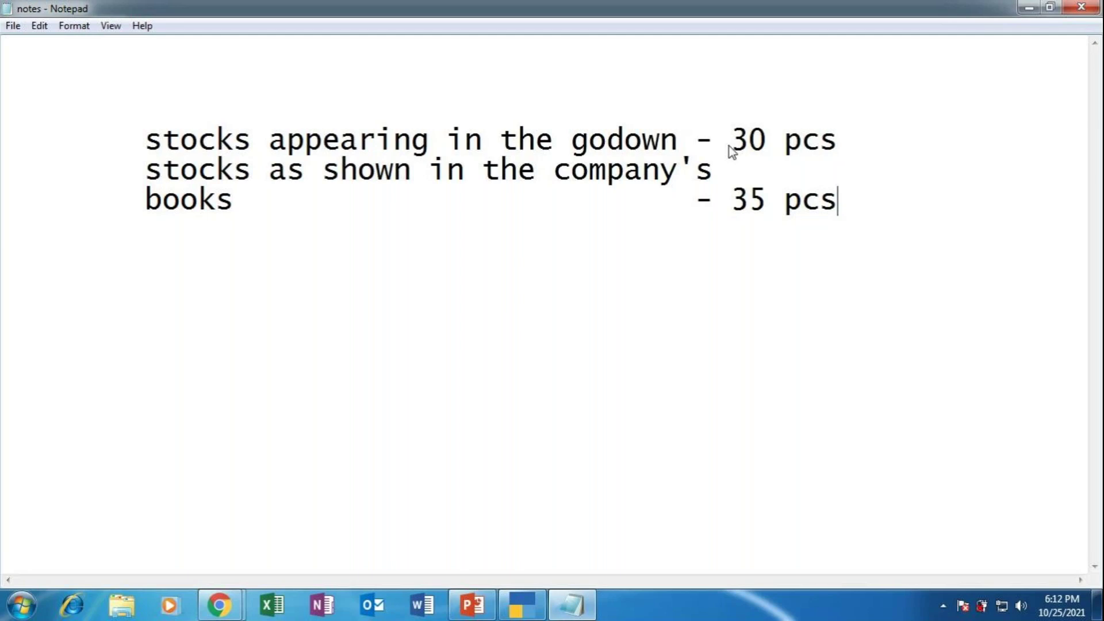
Switch to the MAPR presentation in PowerPoint, show the Physical Stock Voucher exercise slide full screen, and leave the slide show
click(469, 609)
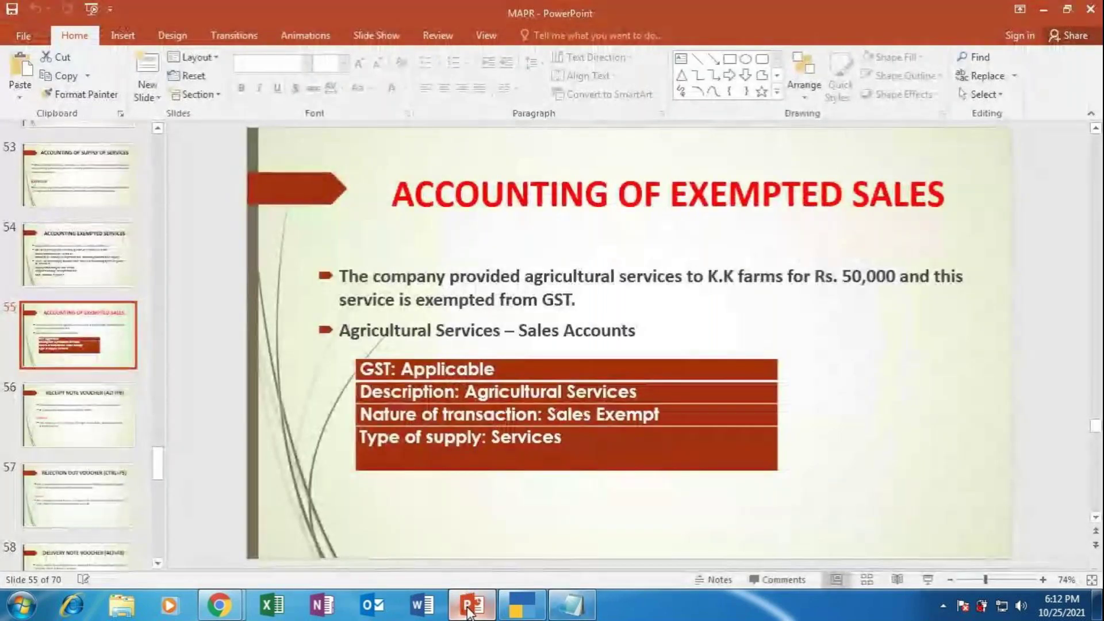
click(928, 580)
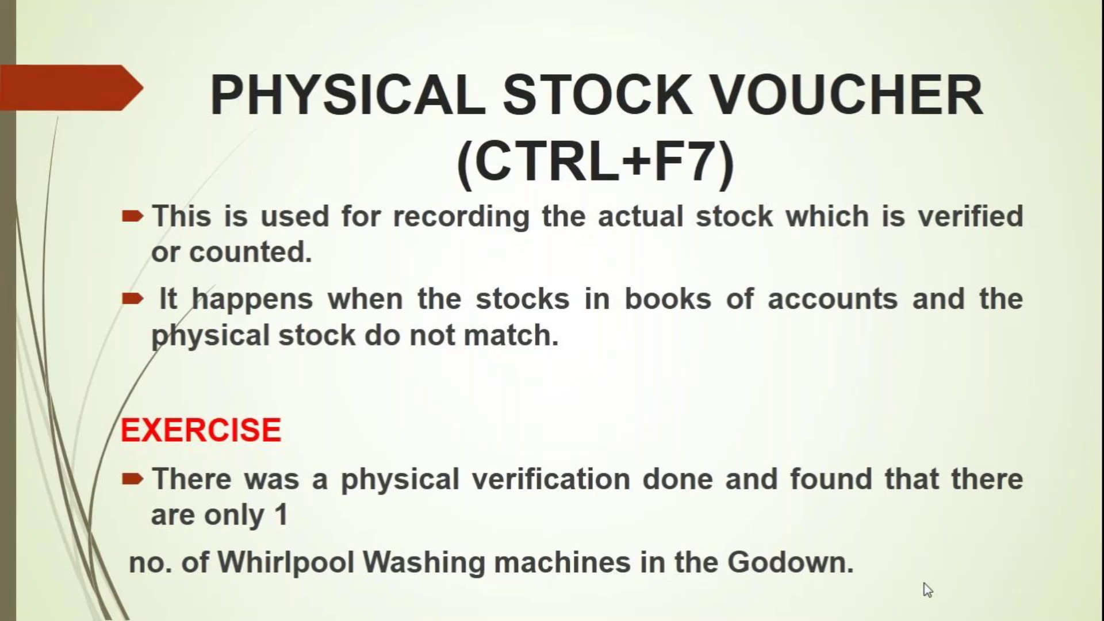
key(Escape)
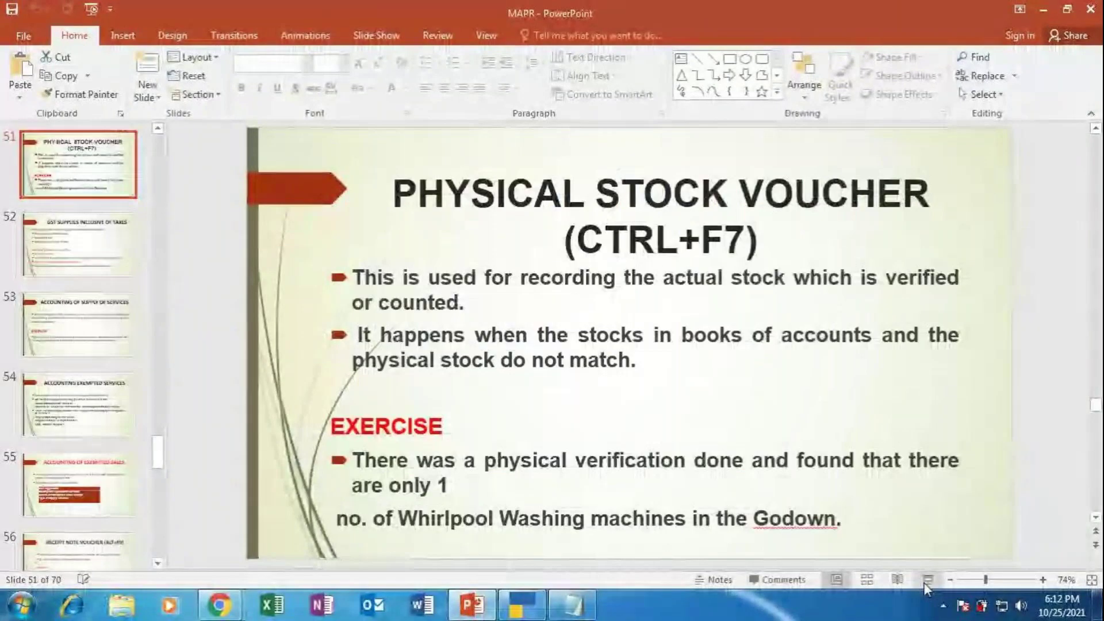
Switch to TallyPrime and start a new Physical Stock voucher
key(alt+Tab)
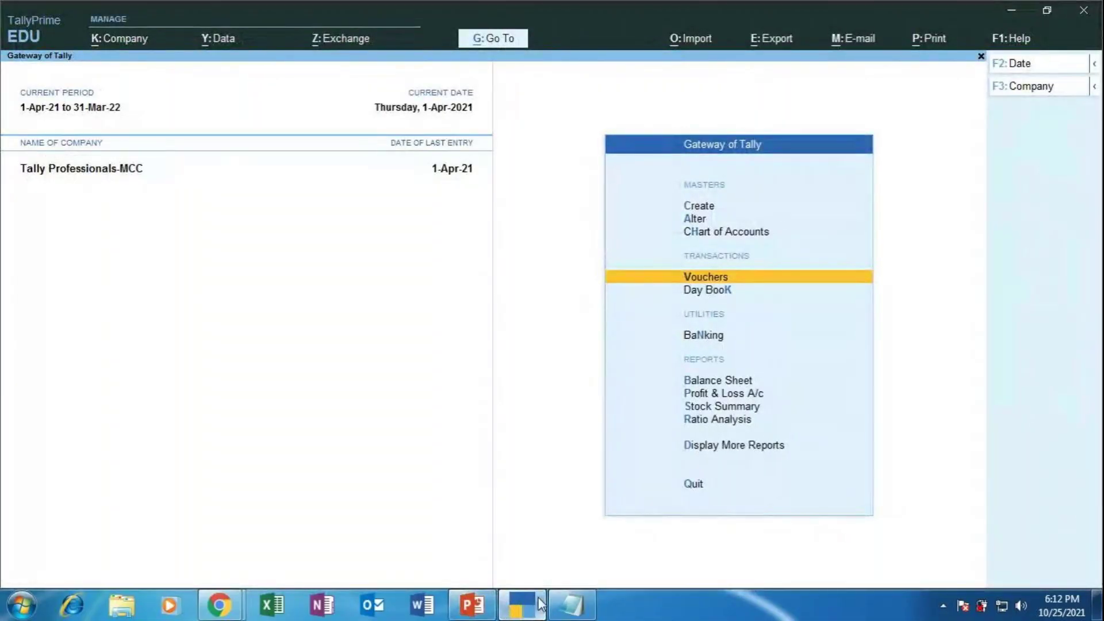
key(Return)
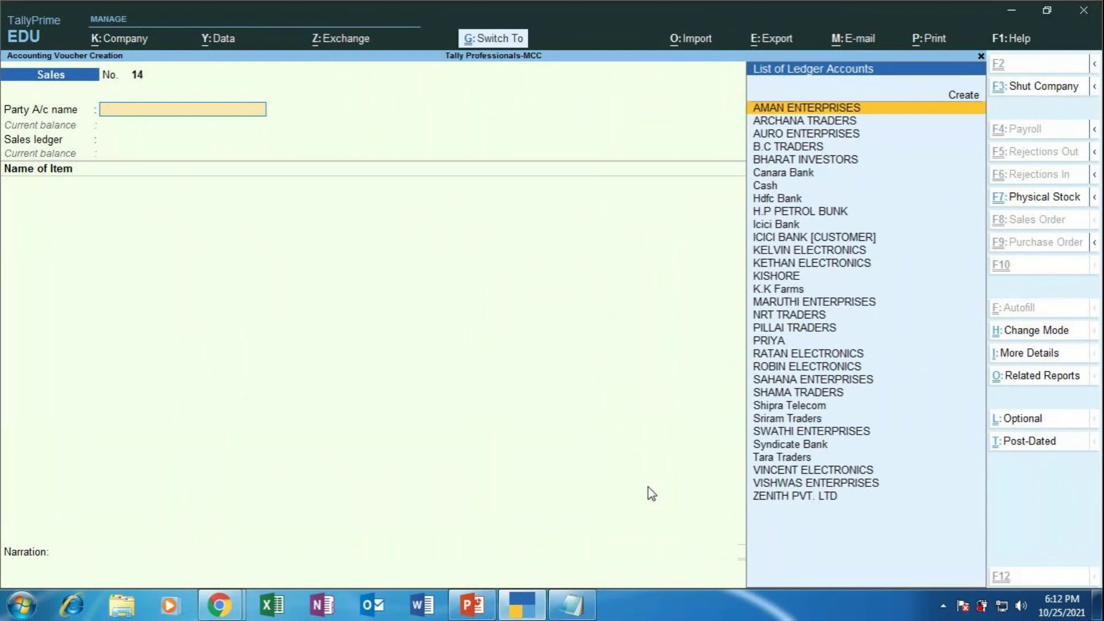
key(ctrl+F7)
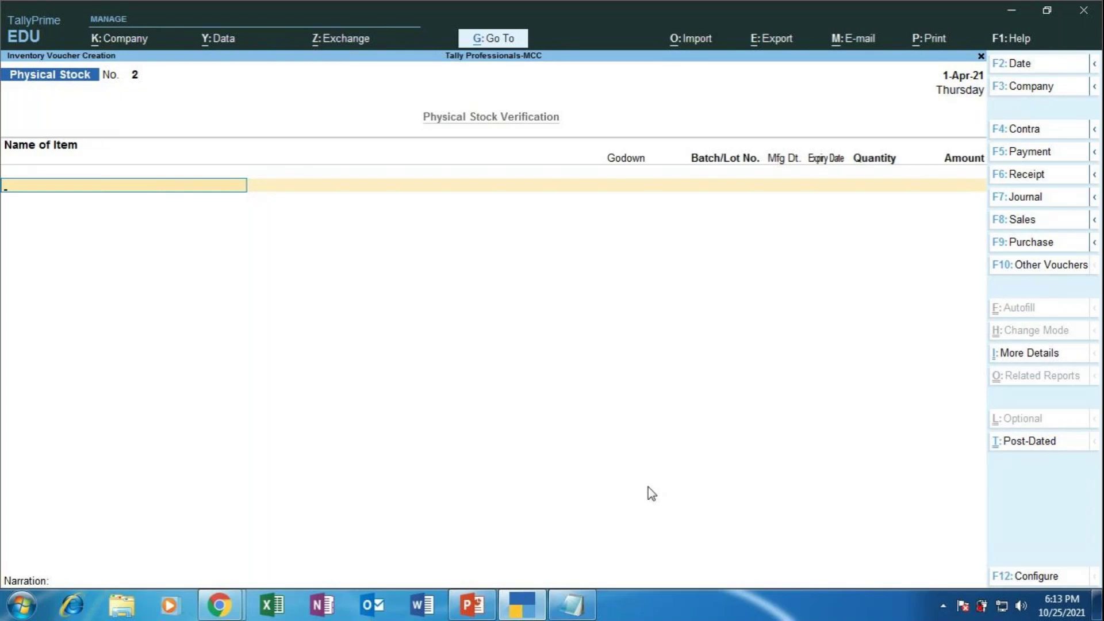
Enter LEDGER BOOKS as the stock item in the voucher and bring up its list of godowns
key(space)
key(Down)
key(Down)
key(Down)
key(Down)
key(Down)
key(Down)
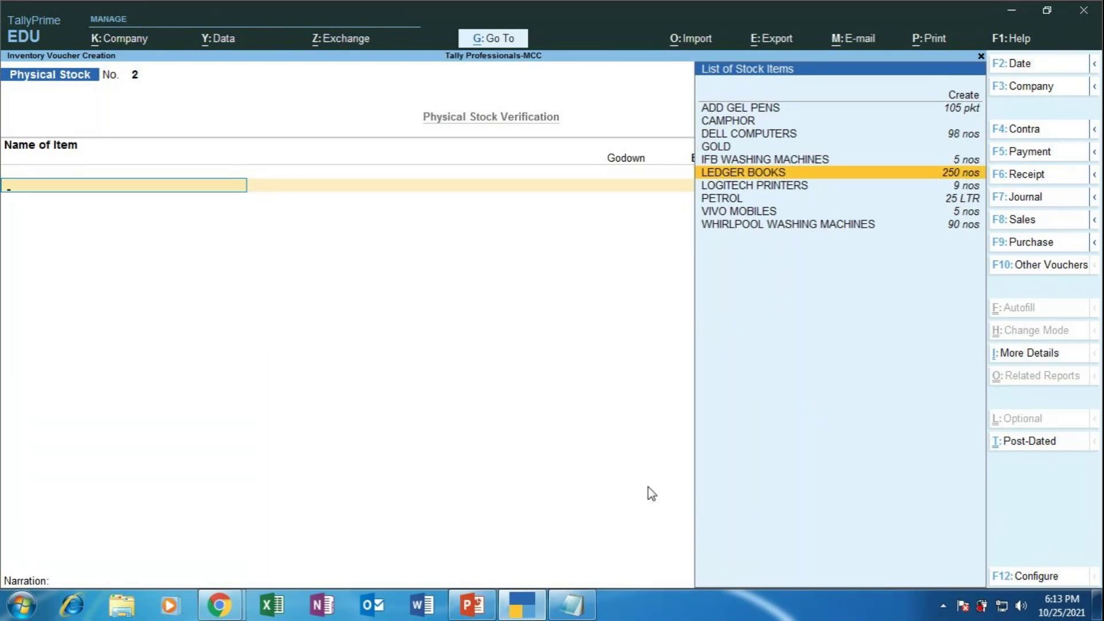
key(Return)
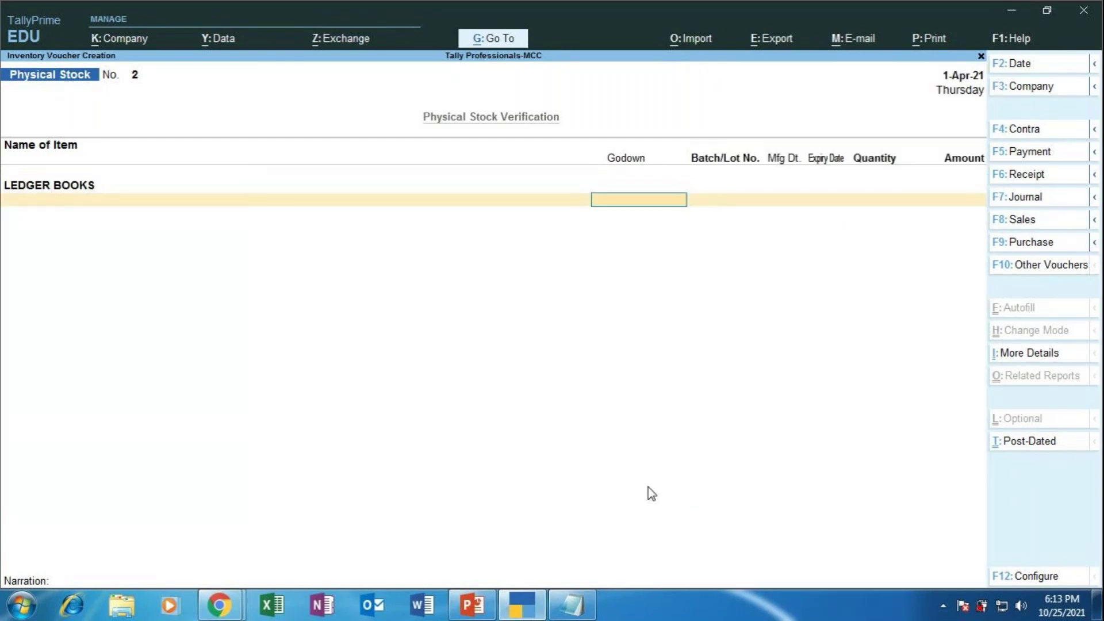
key(BackSpace)
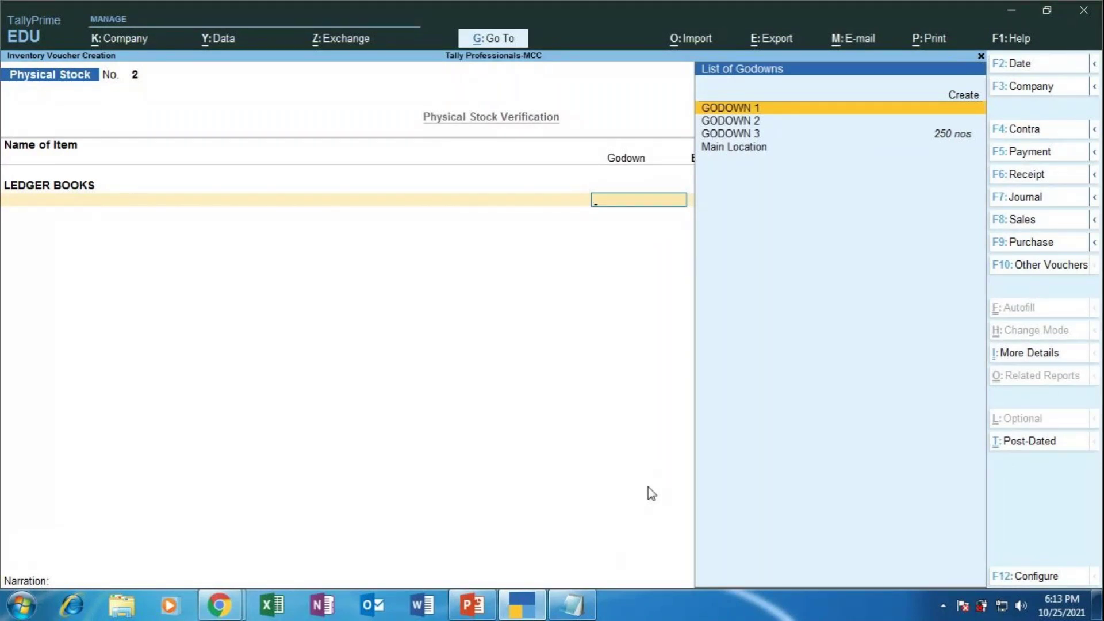
Switch to the GoToMeeting page in Chrome and look through the participant tiles to see who is speaking
click(219, 605)
click(208, 551)
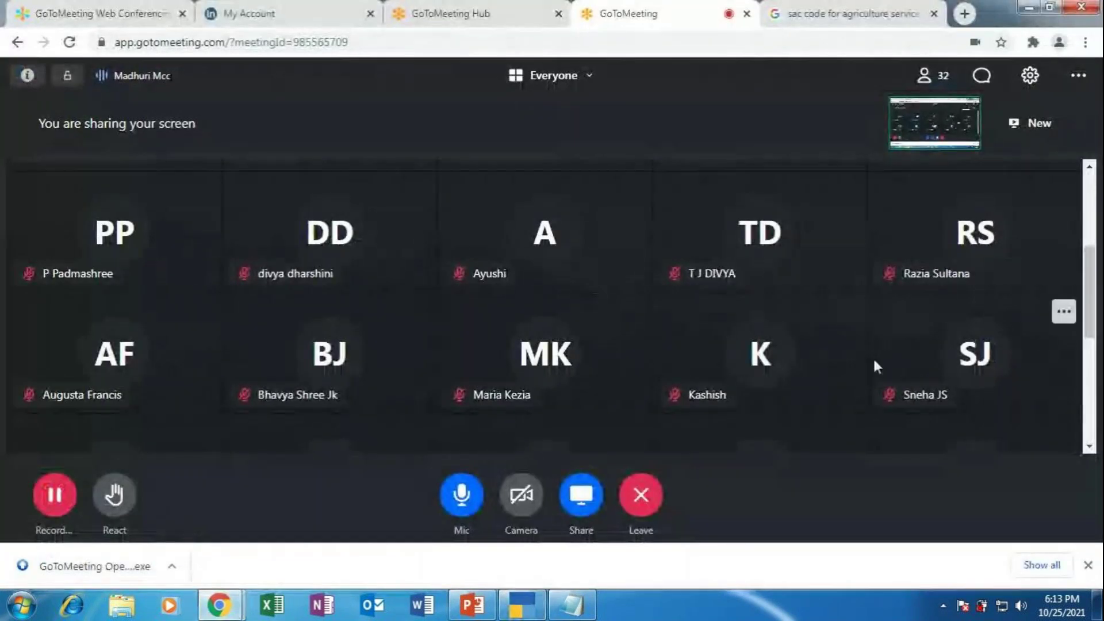
scroll(902, 353, down, 5)
scroll(874, 332, down, 2)
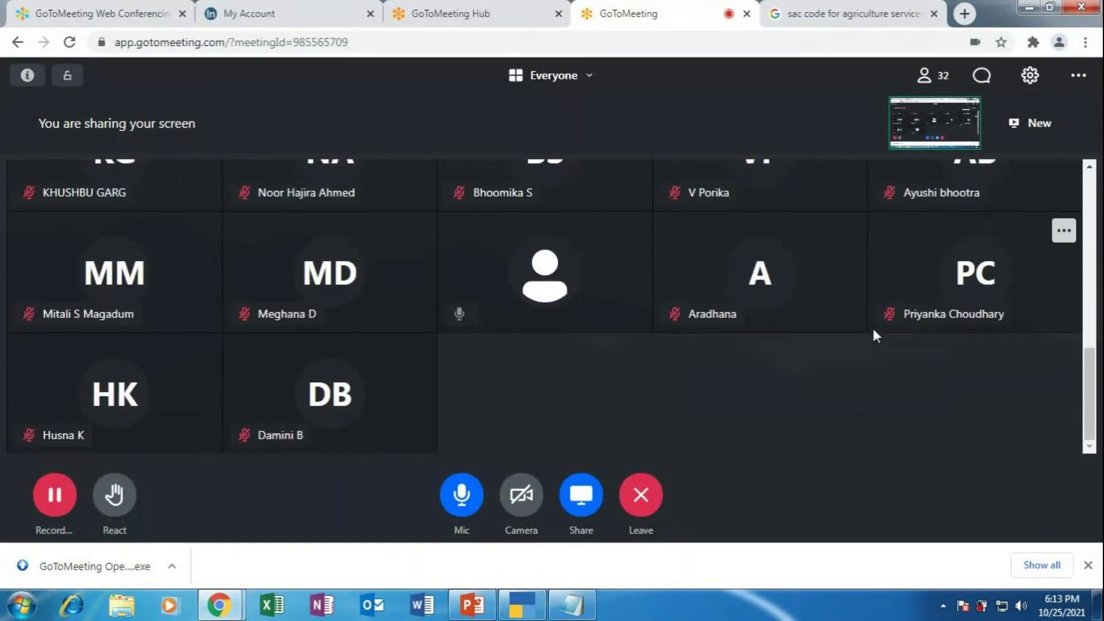
scroll(873, 332, up, 4)
scroll(873, 331, up, 5)
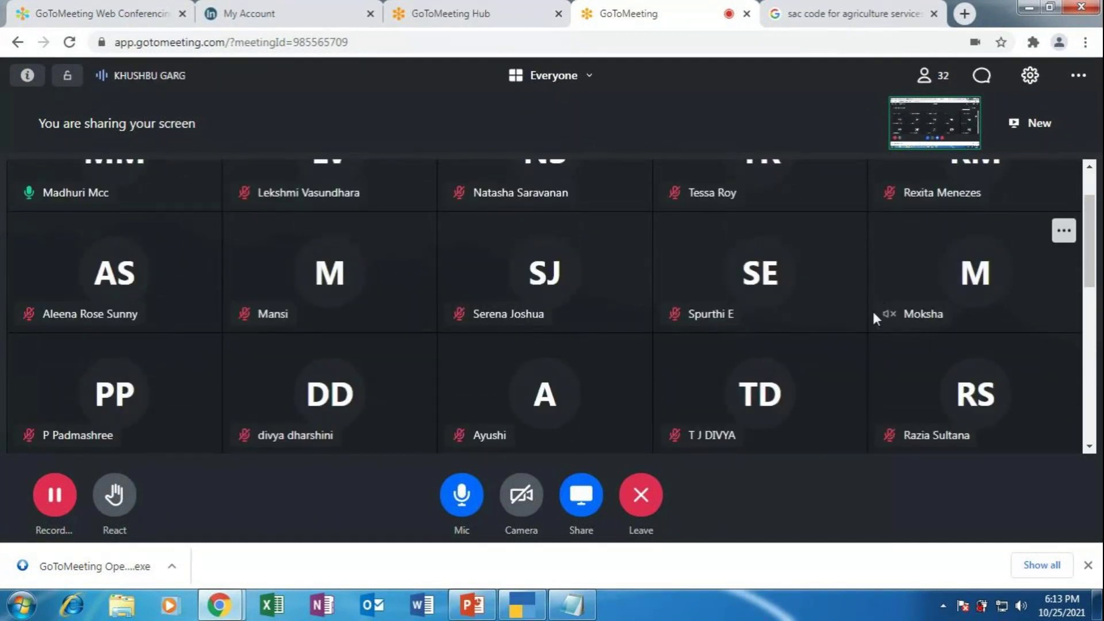
scroll(716, 316, down, 2)
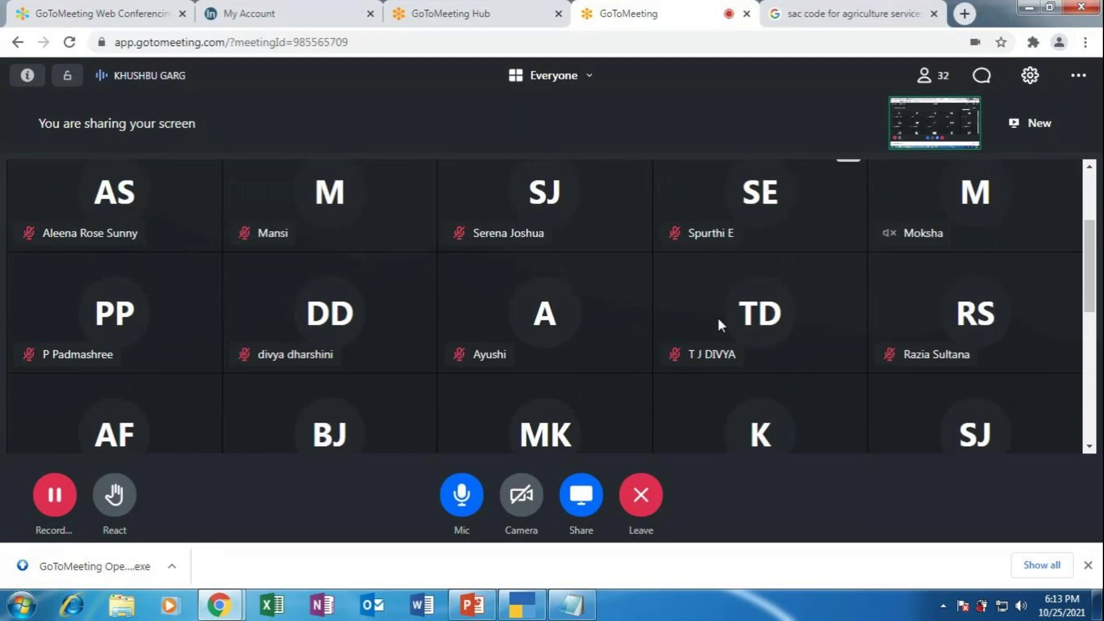
scroll(716, 315, down, 2)
scroll(712, 315, down, 2)
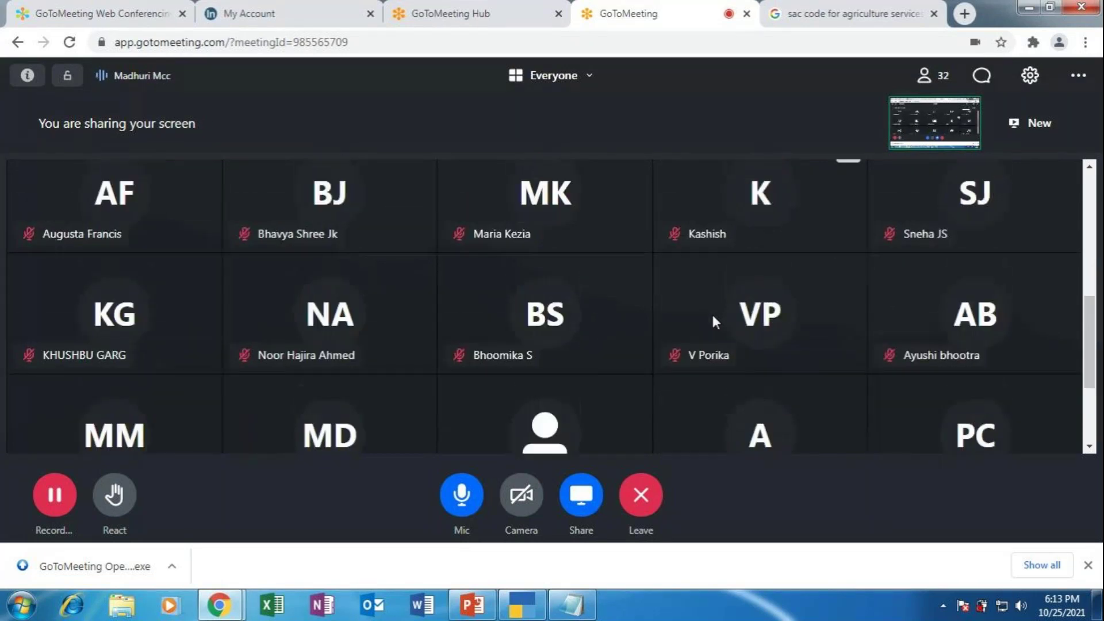
scroll(789, 312, up, 2)
scroll(908, 346, up, 1)
scroll(907, 346, up, 2)
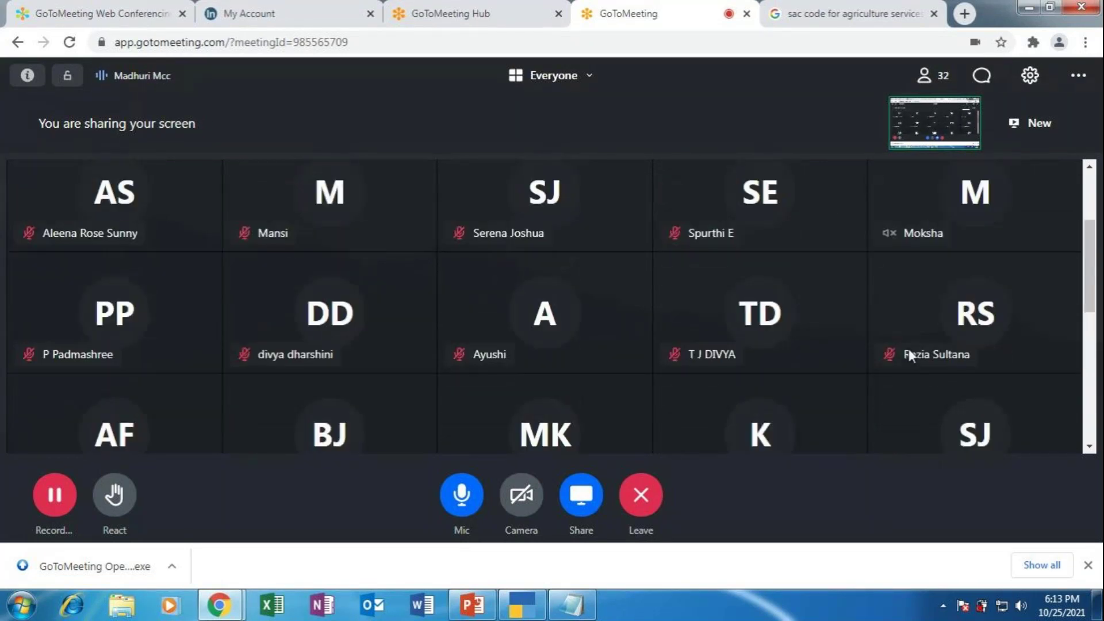
scroll(907, 346, up, 2)
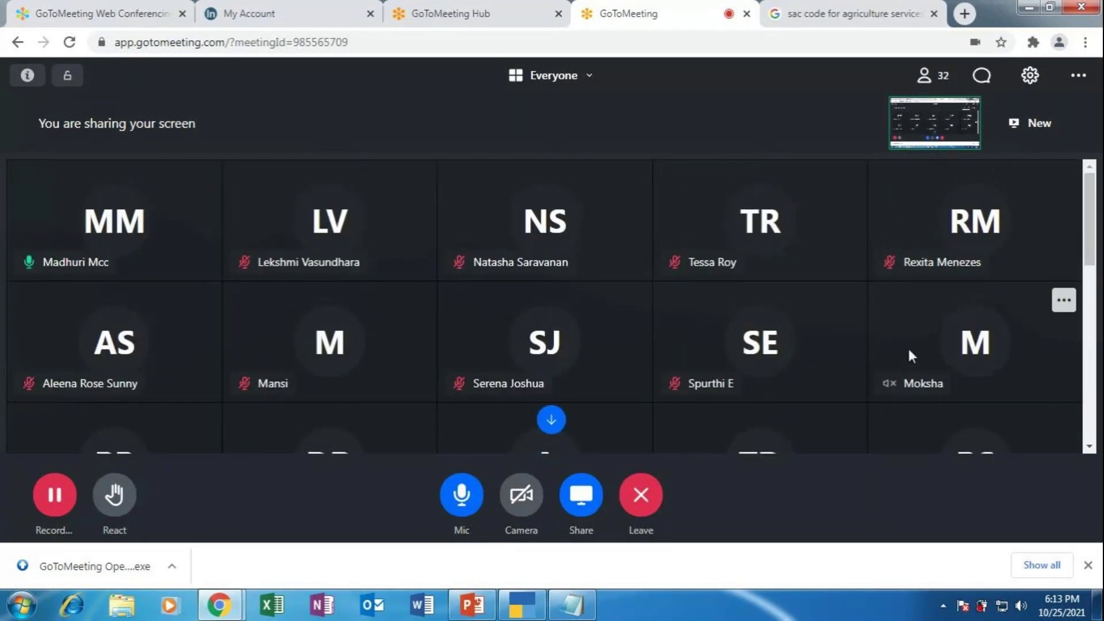
scroll(909, 351, down, 5)
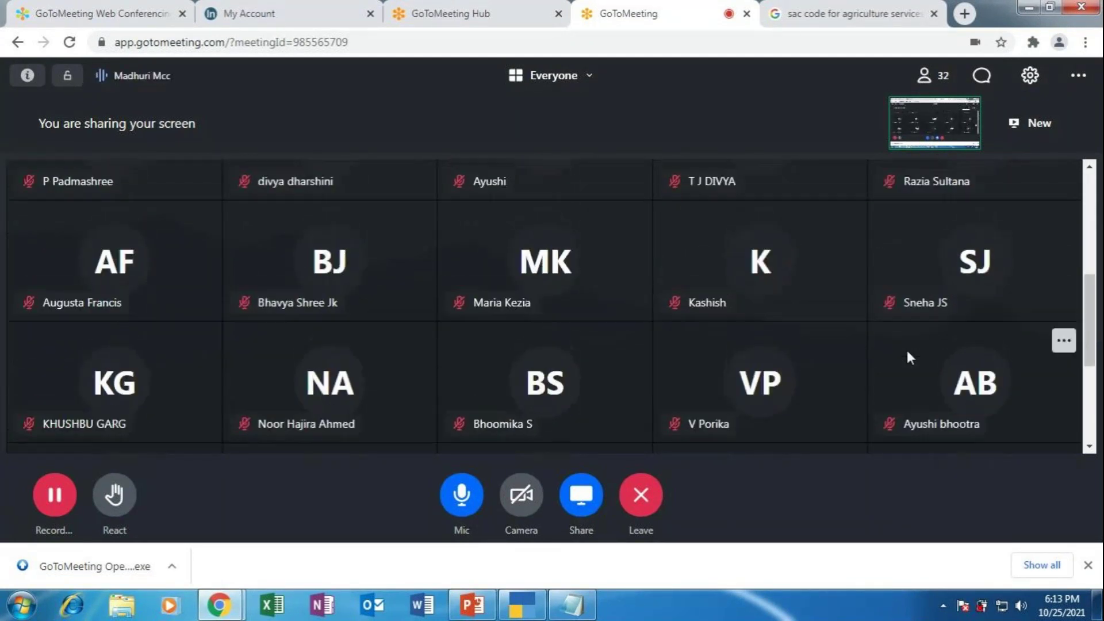
scroll(907, 357, down, 4)
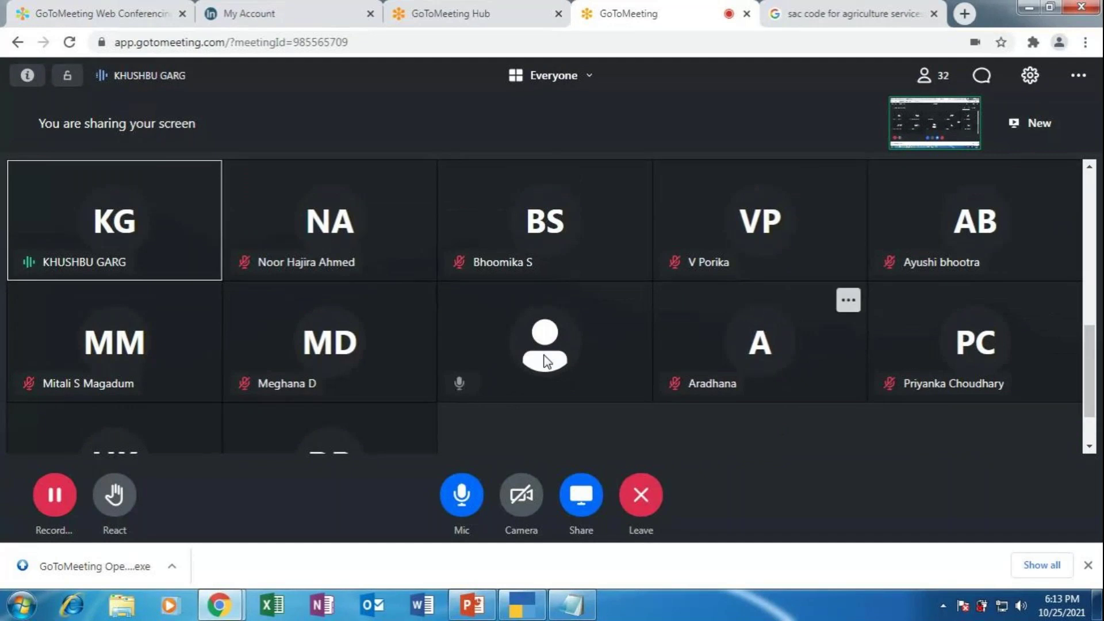
Back in TallyPrime, assign the ledger books to GODOWN 3 with a quantity of 200 nos and finish the item entries
click(519, 605)
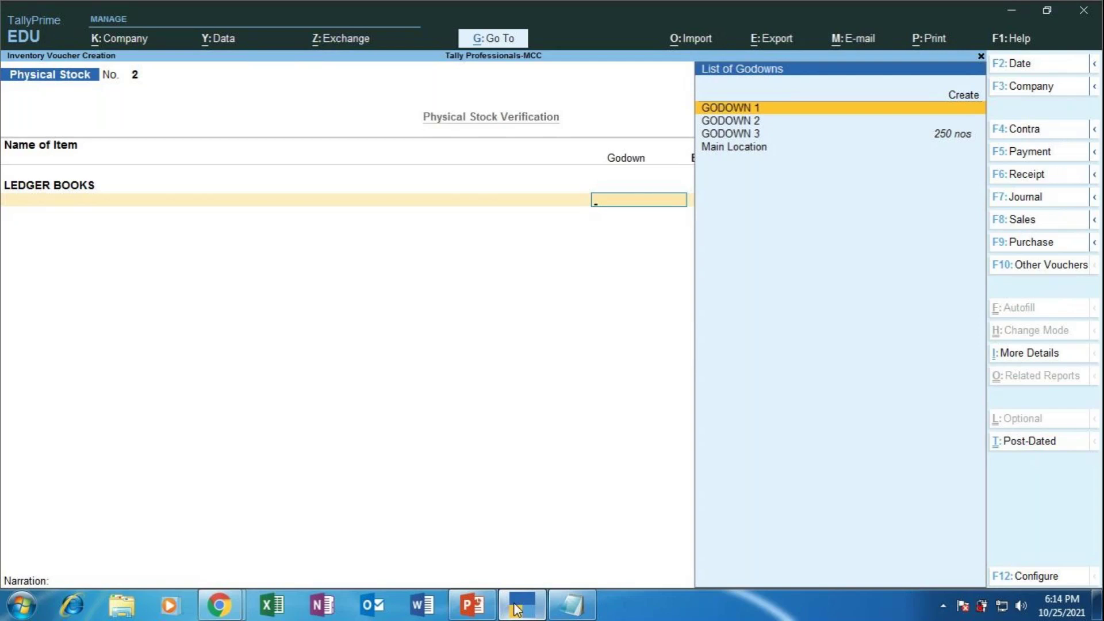
key(Down)
key(Down)
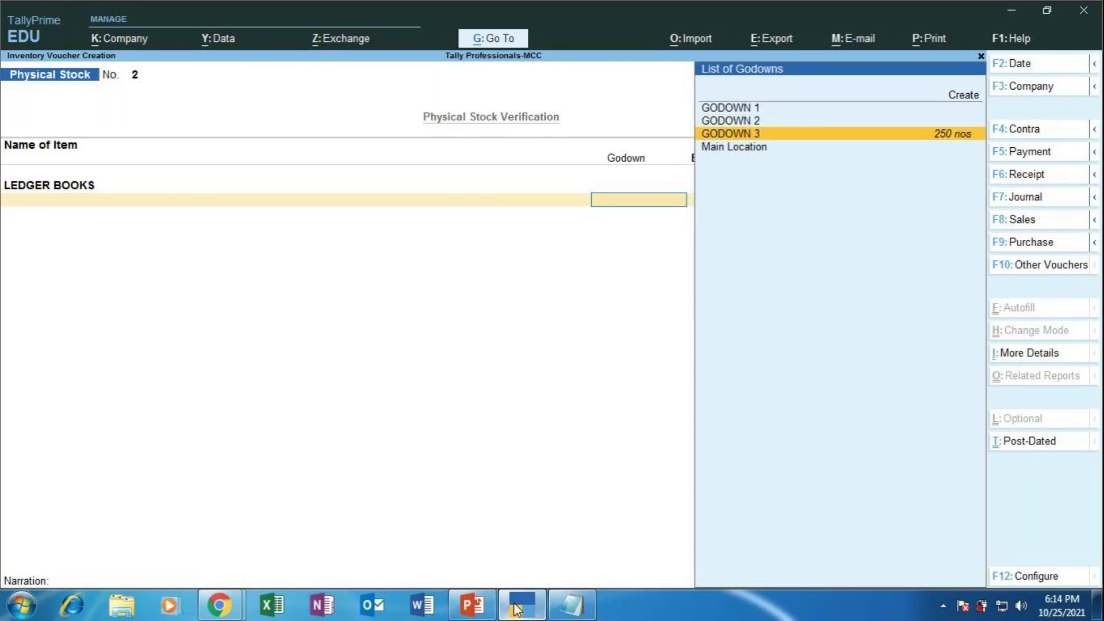
key(Return)
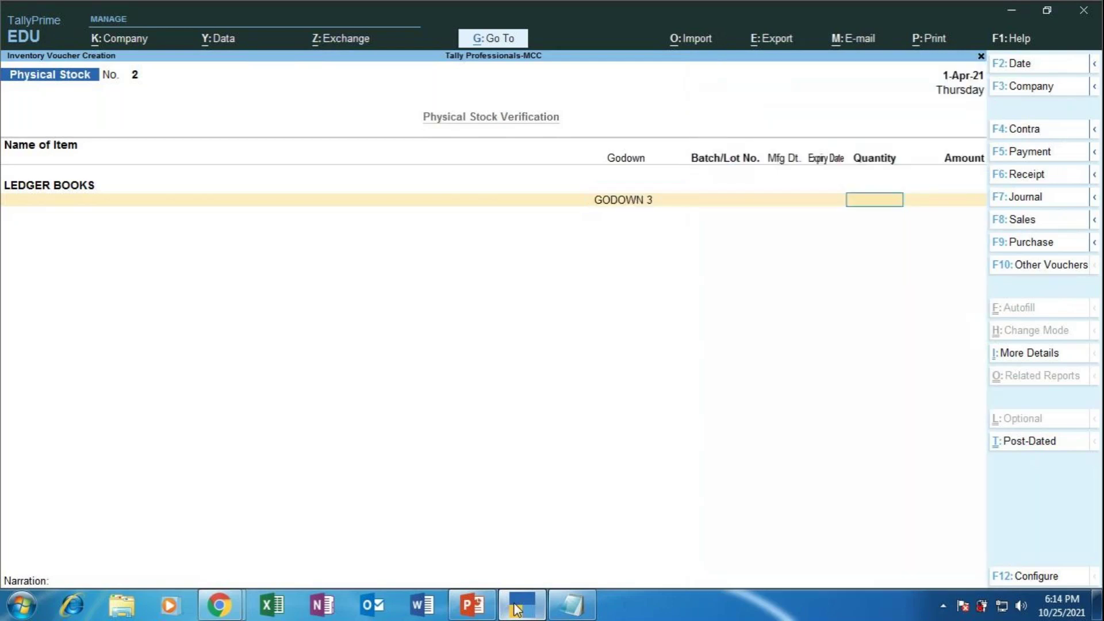
text(200)
key(Return)
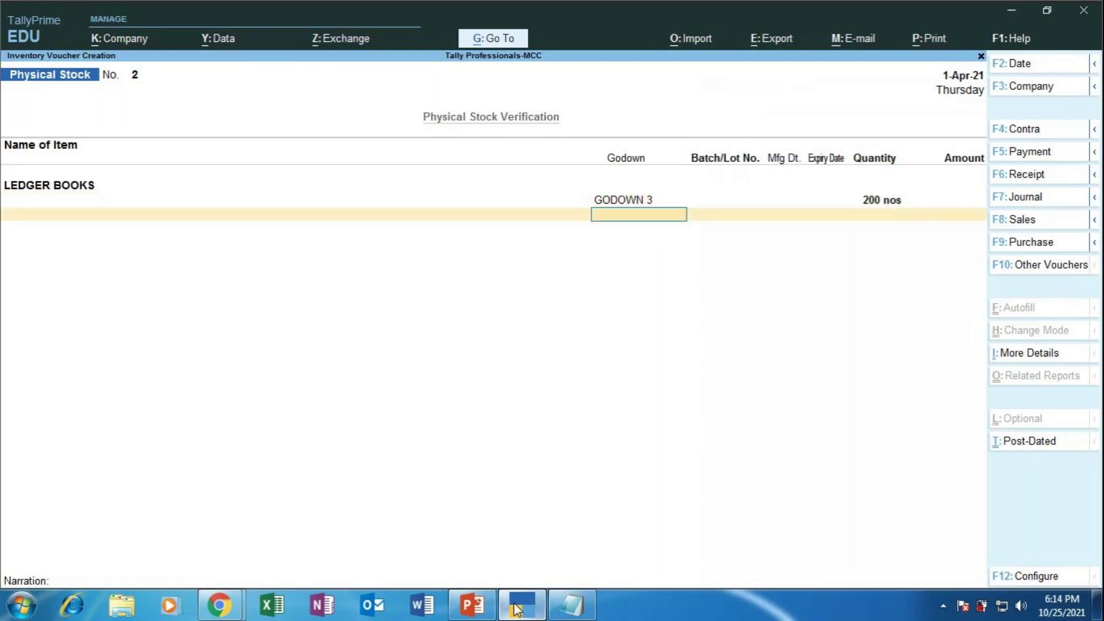
key(Return)
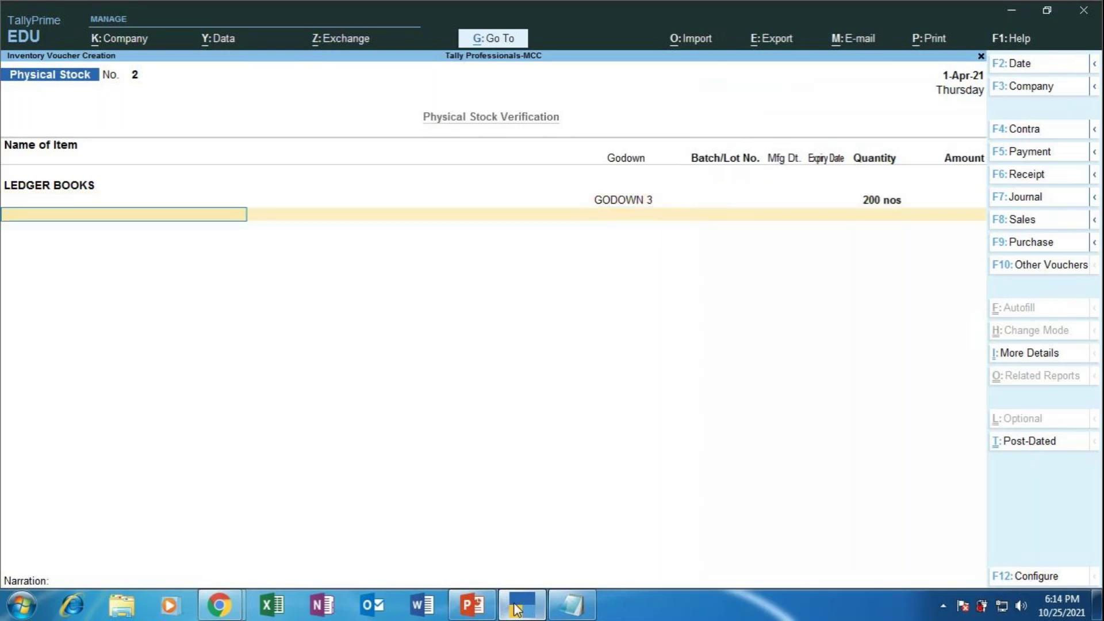
key(Return)
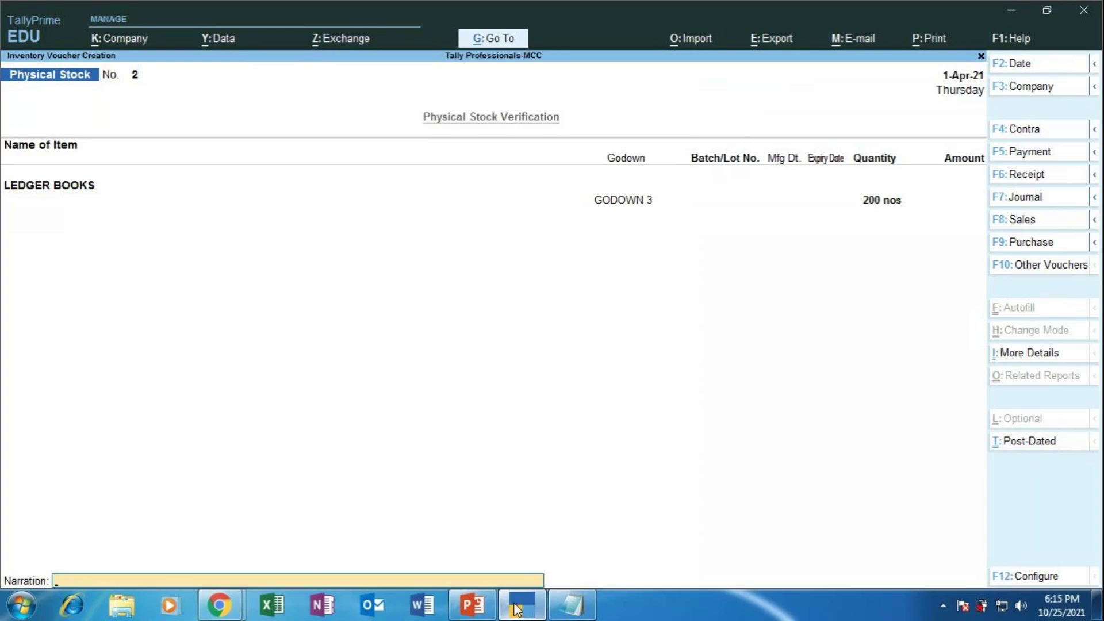
Enter the narration "being ledger books stock verified from the godown and updated in the company's books" and accept the voucher
text(being ledger books t)
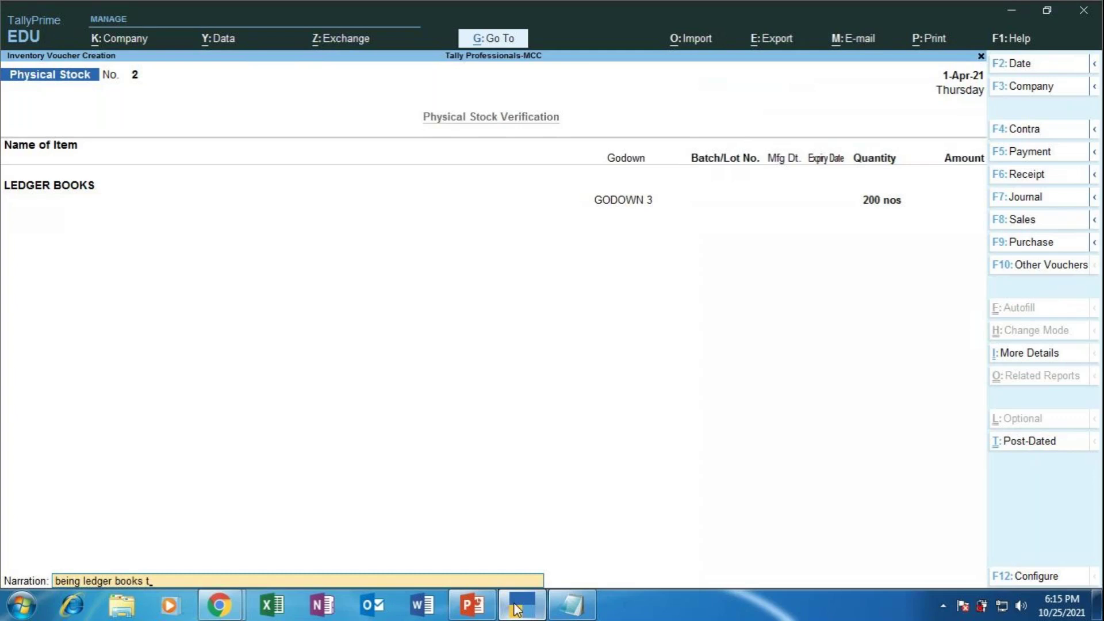
text(stock)
text( verf)
text(ified)
text(from)
text( the)
text( godo)
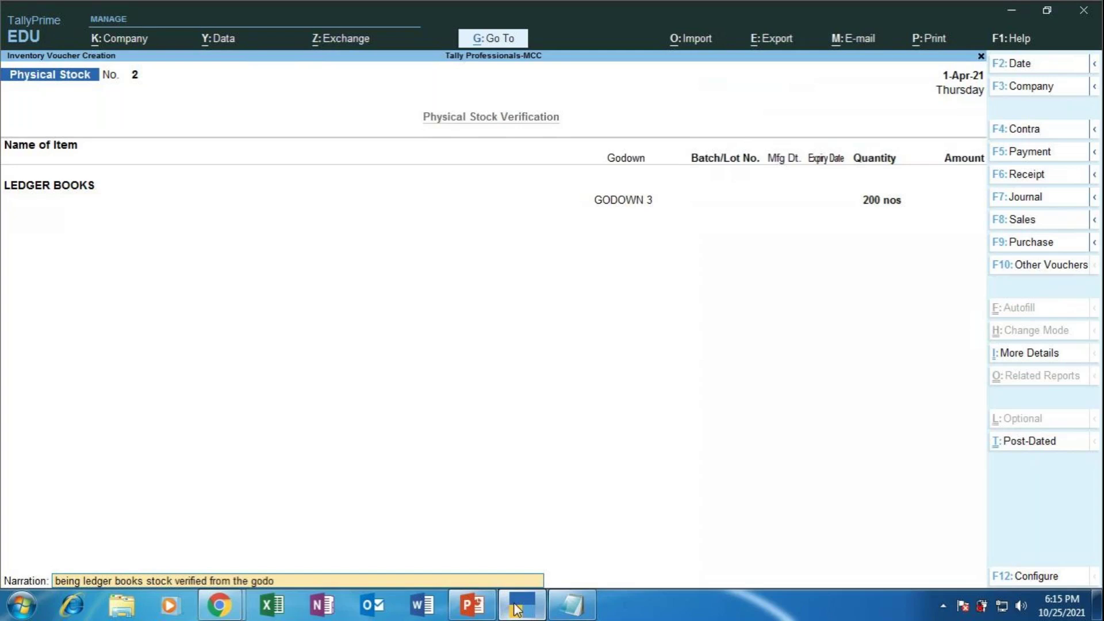
text(wn and updated in the company)
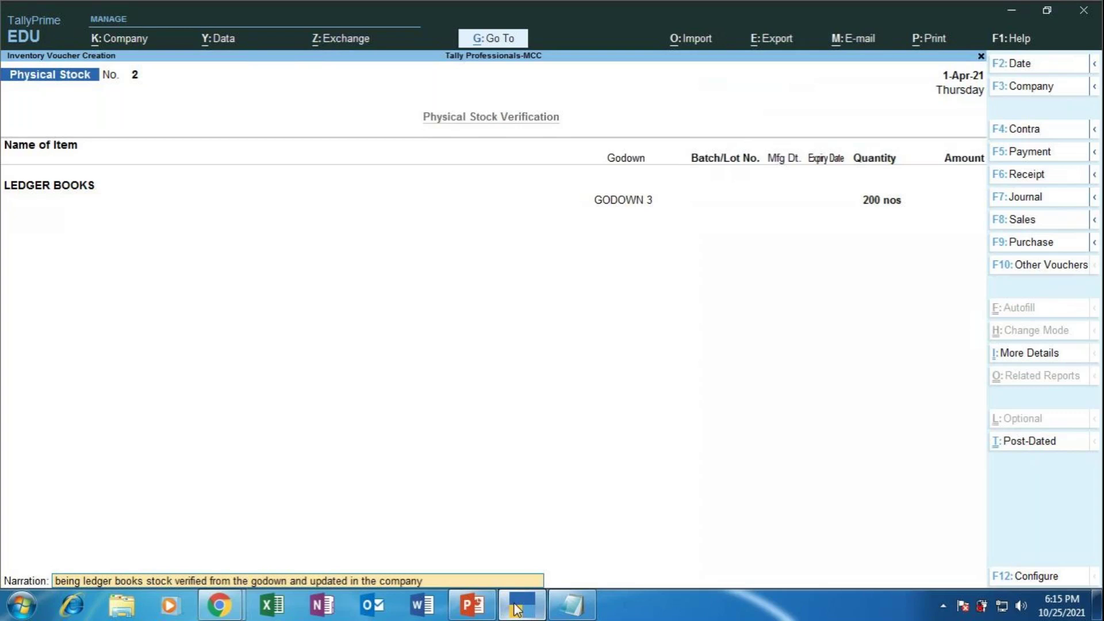
text('s books)
key(Return)
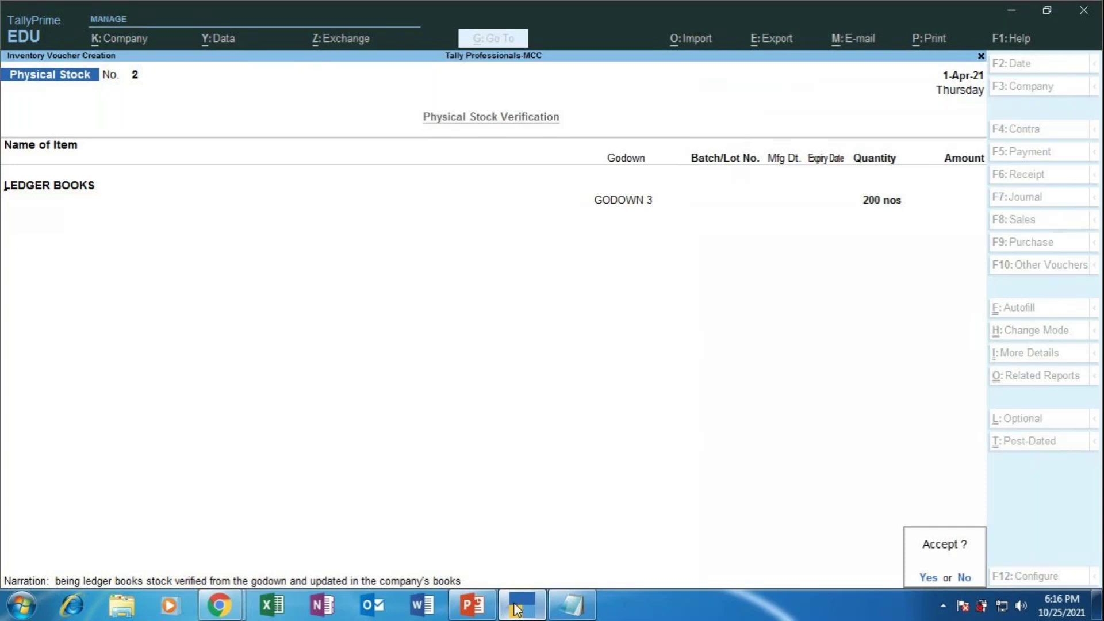
key(Return)
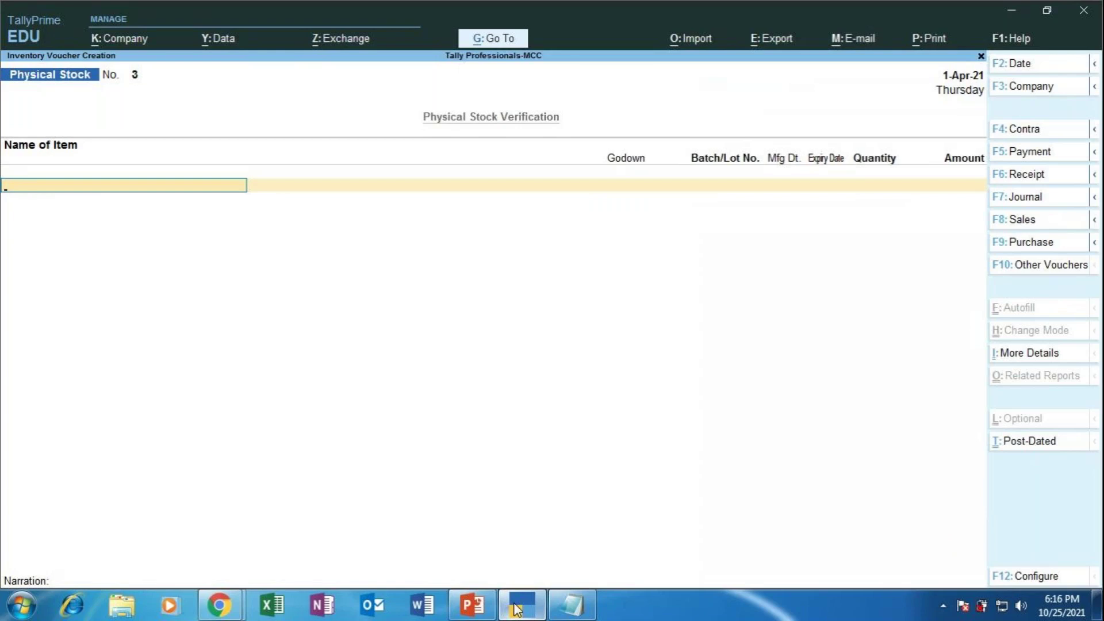
Leave voucher entry, open the Stock Summary report and examine the closing balance of the NOTEBOOKS group
key(Escape)
key(Return)
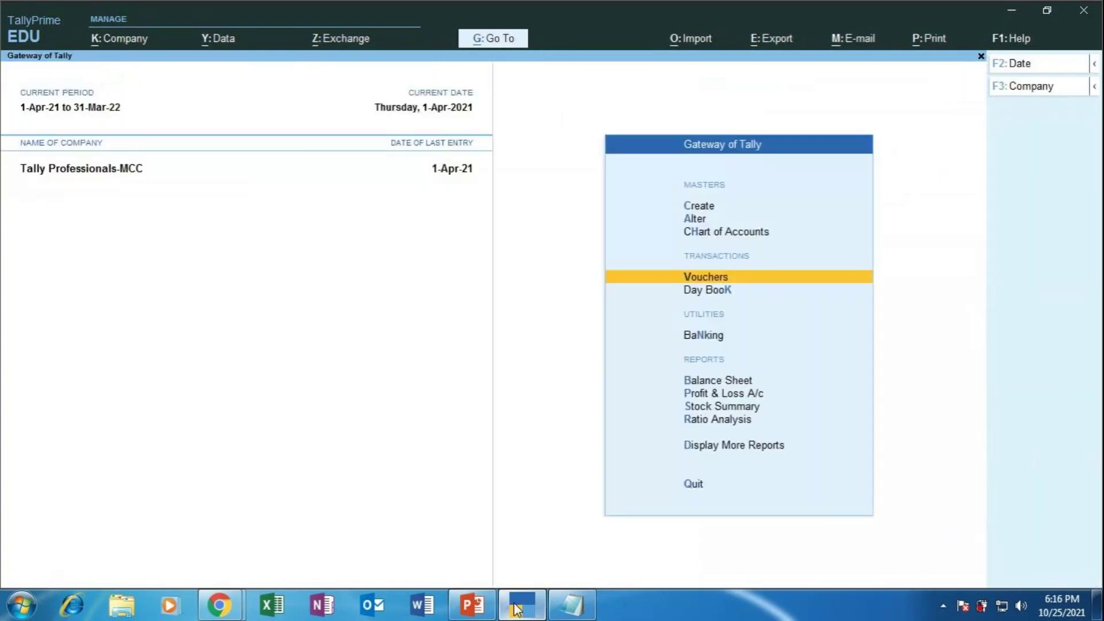
key(Down)
key(Down)
key(Down)
key(Down)
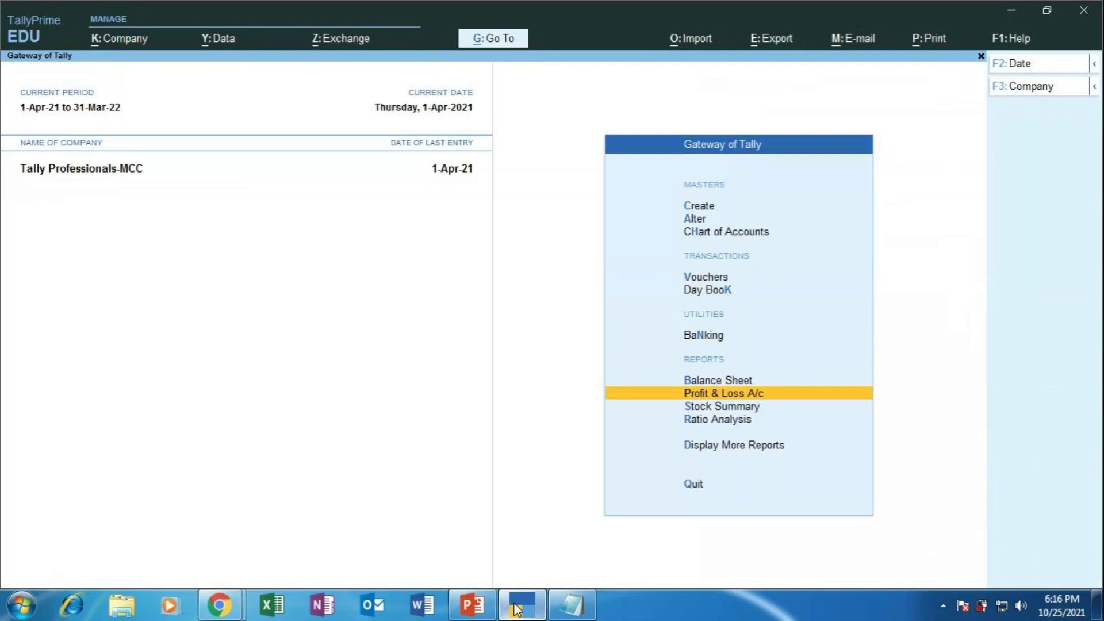
key(Down)
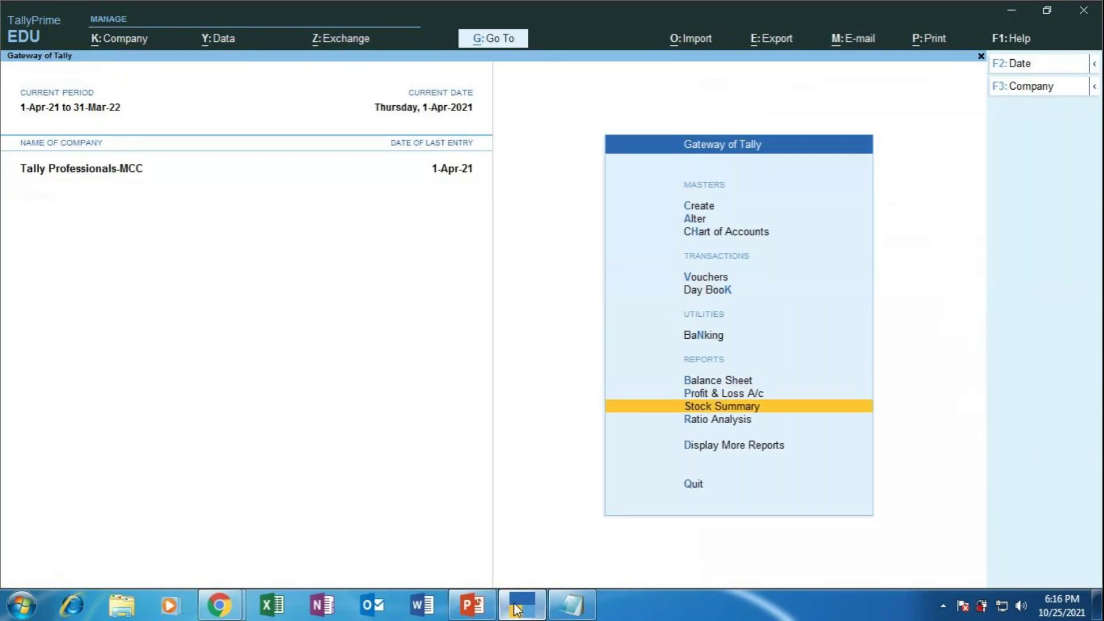
key(Return)
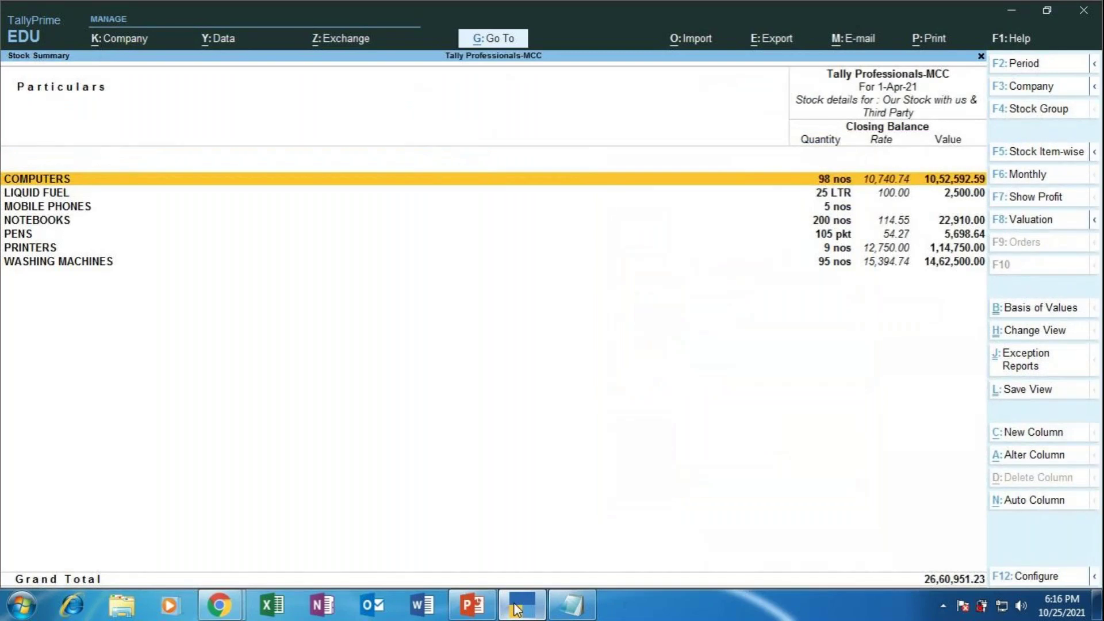
key(Down)
key(Down)
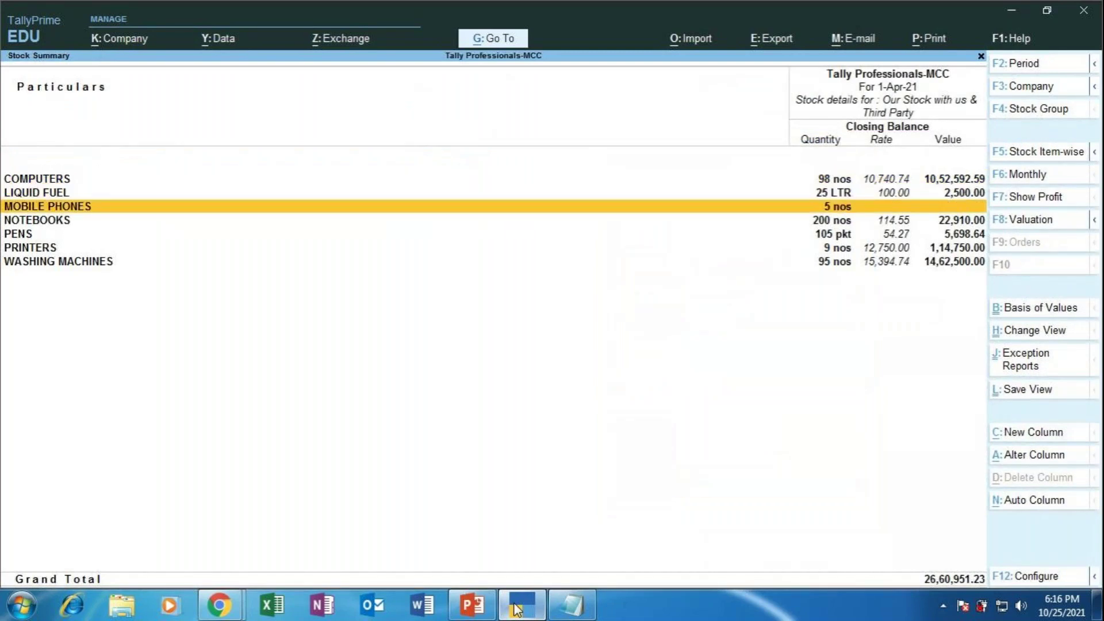
key(Down)
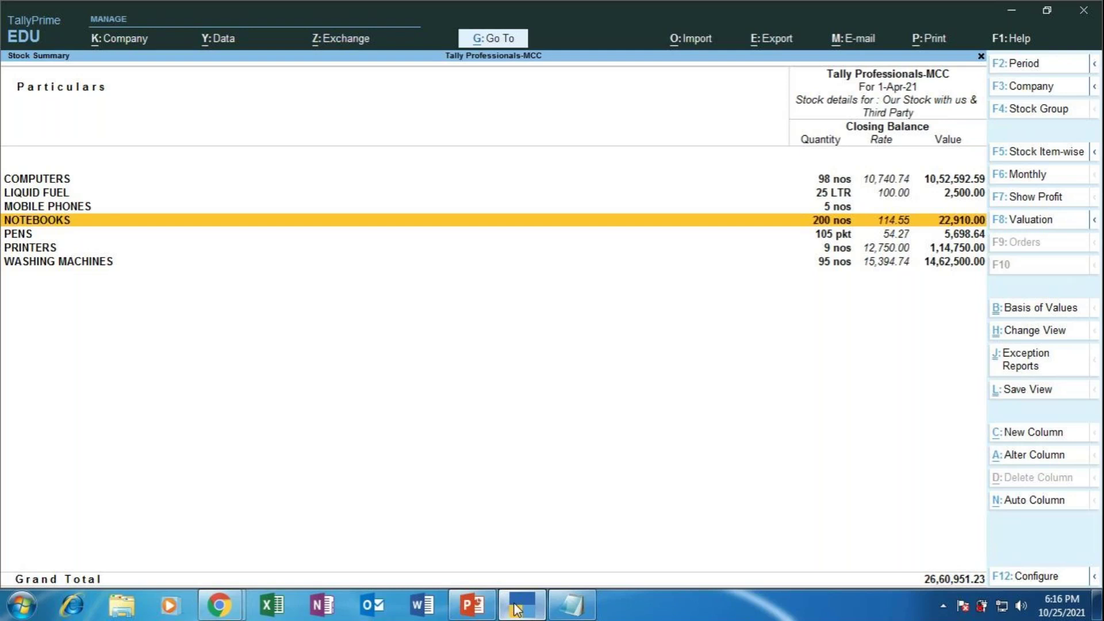
Check the GoToMeeting page in Chrome and switch to the MAPR presentation in PowerPoint
click(230, 609)
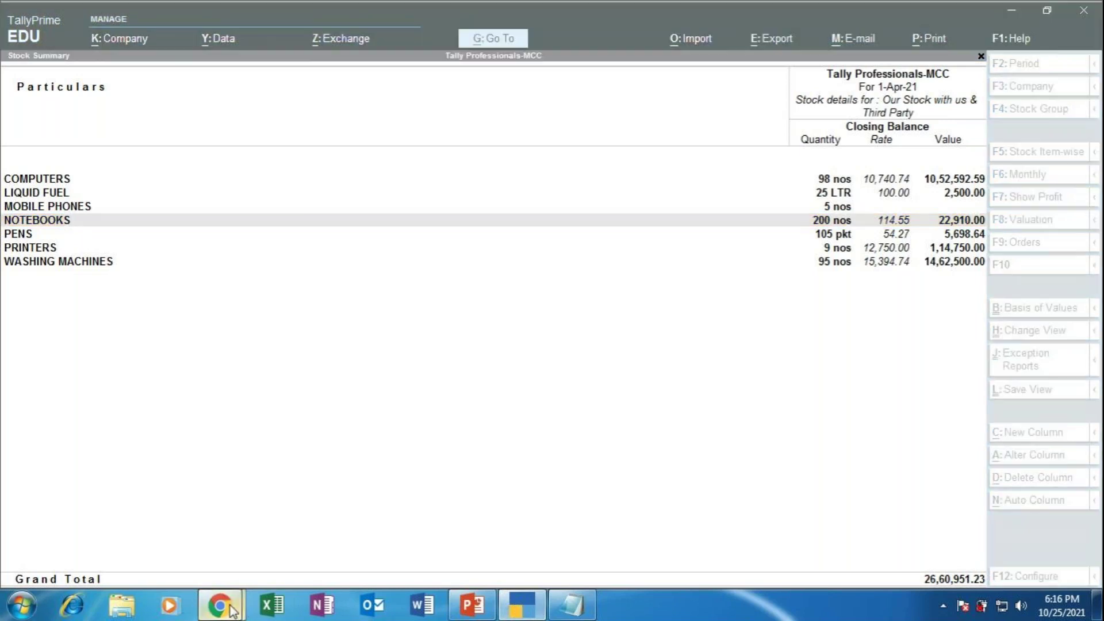
click(154, 525)
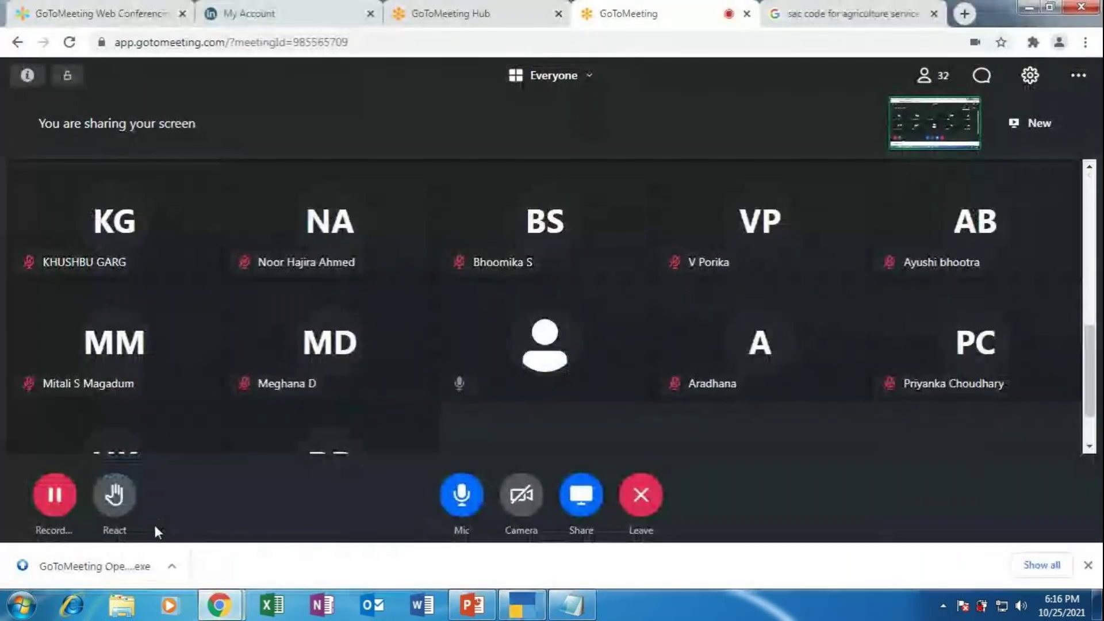
click(473, 605)
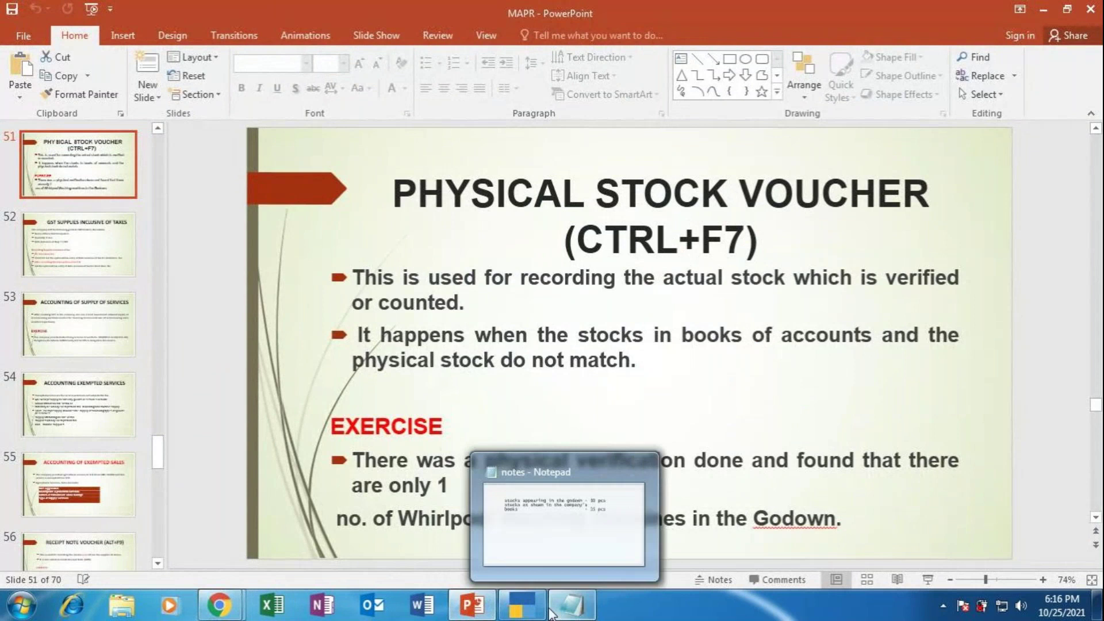
Glance at the Stock Summary in TallyPrime, return to PowerPoint and present the physical stock voucher slide, advancing one slide before ending the show
click(517, 607)
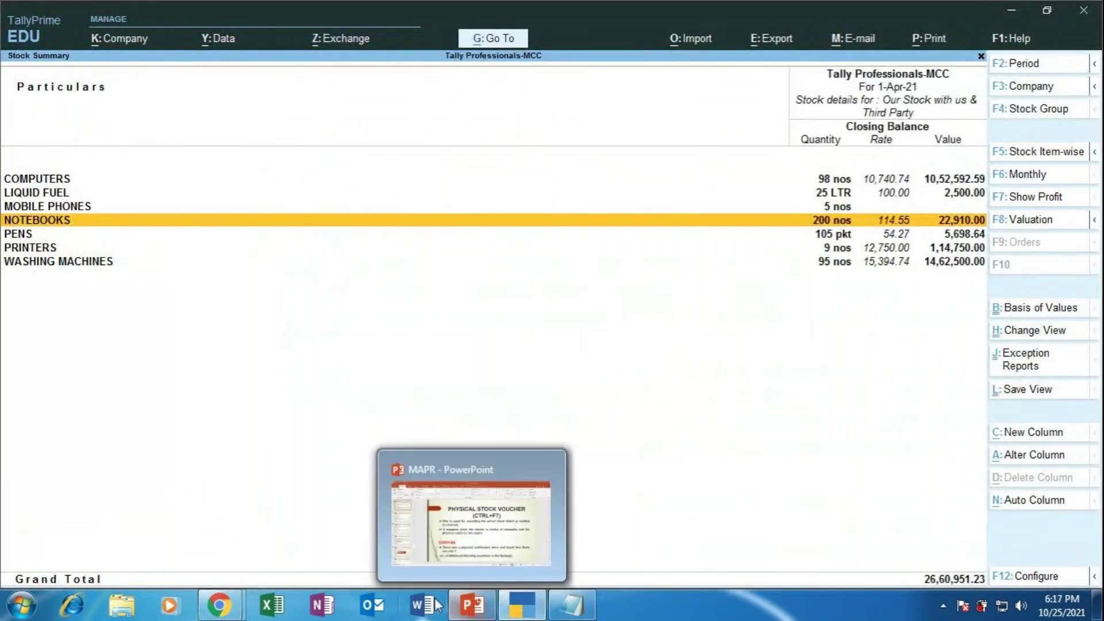
click(471, 608)
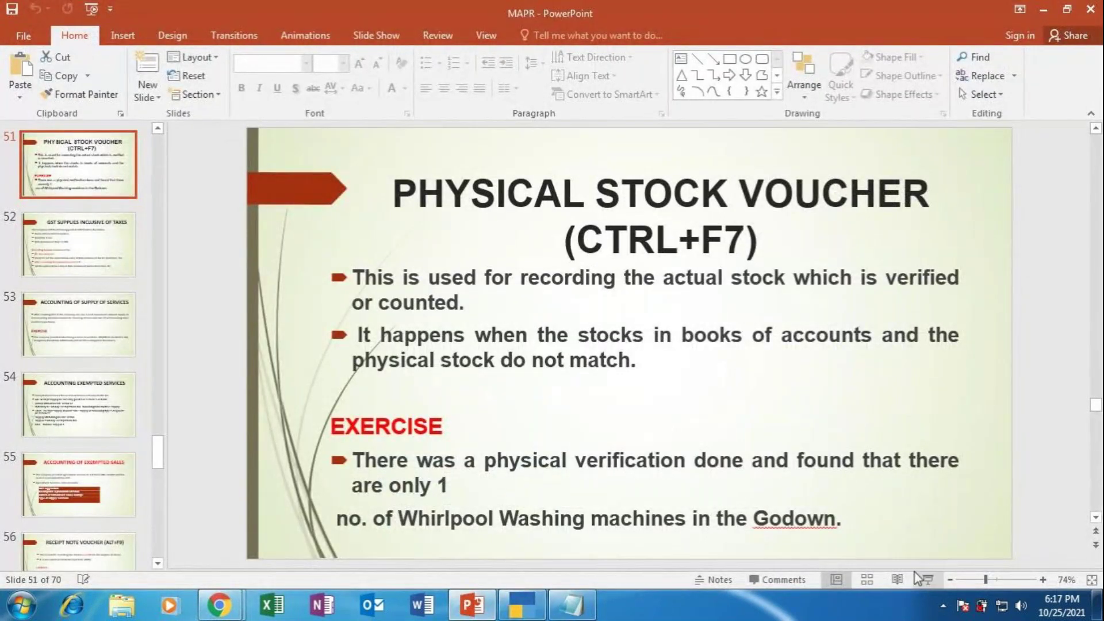
click(917, 574)
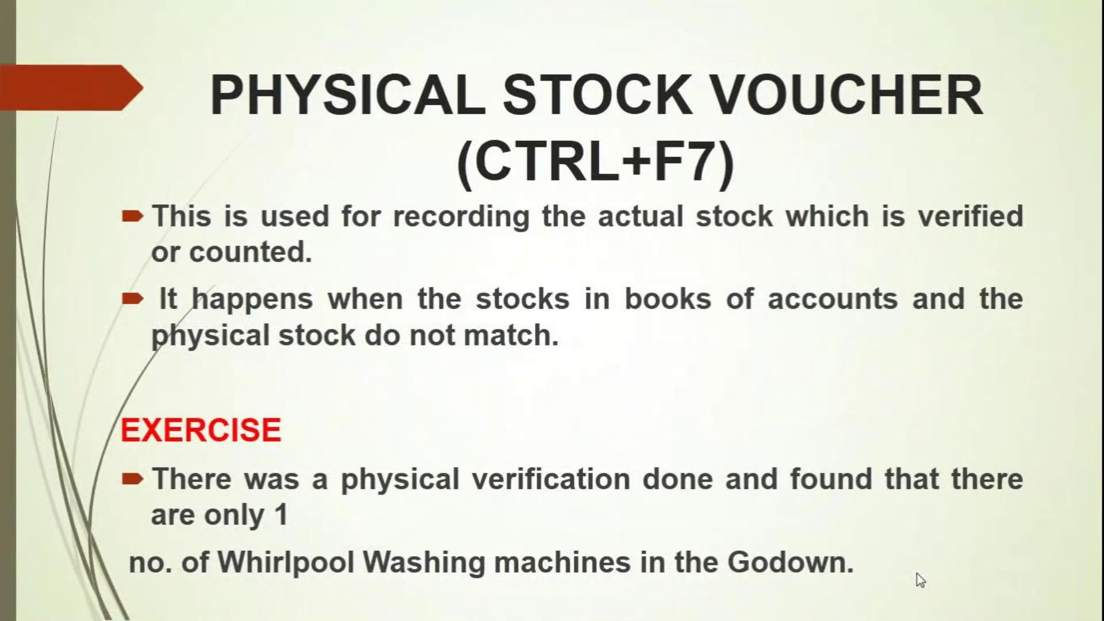
click(917, 574)
key(Escape)
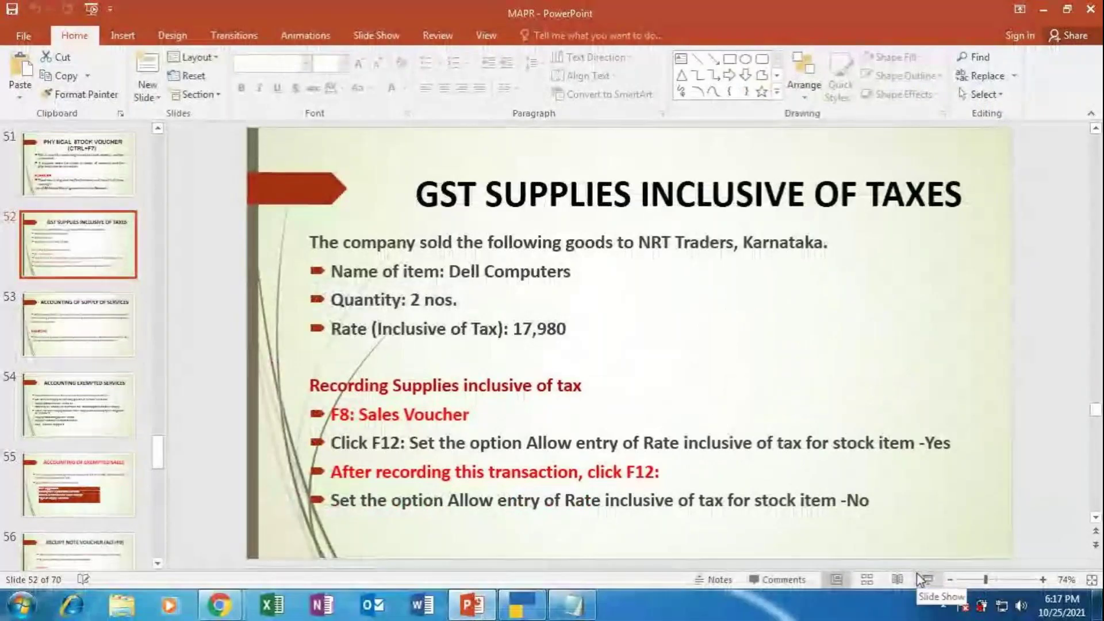
Search the presentation for "creation of new voucher type" to reach the slide on creating voucher types
key(ctrl+f)
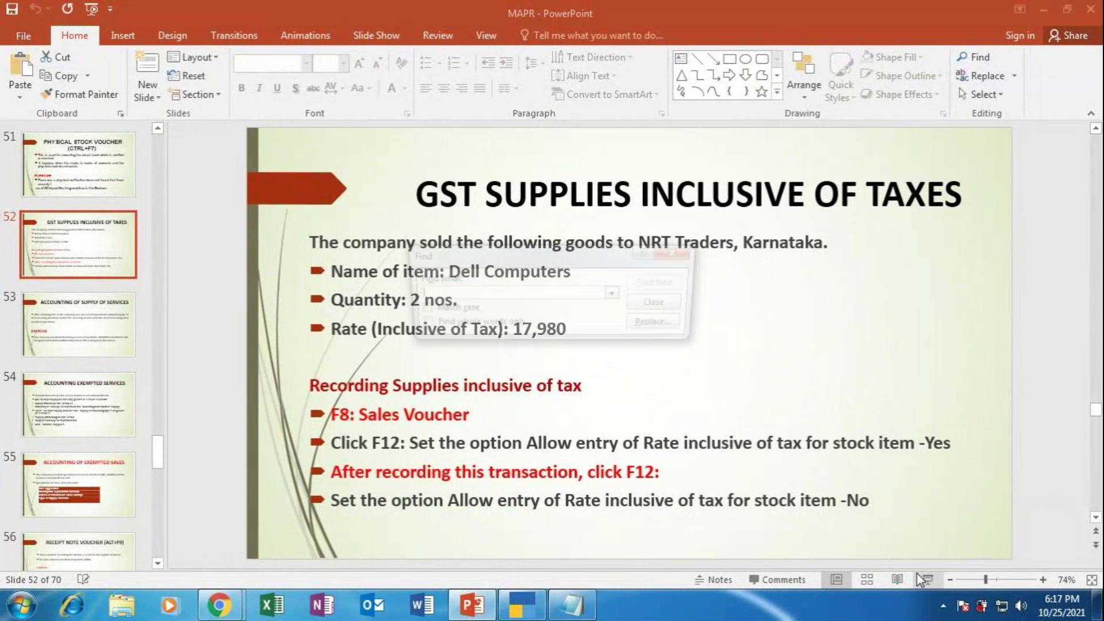
text(crea)
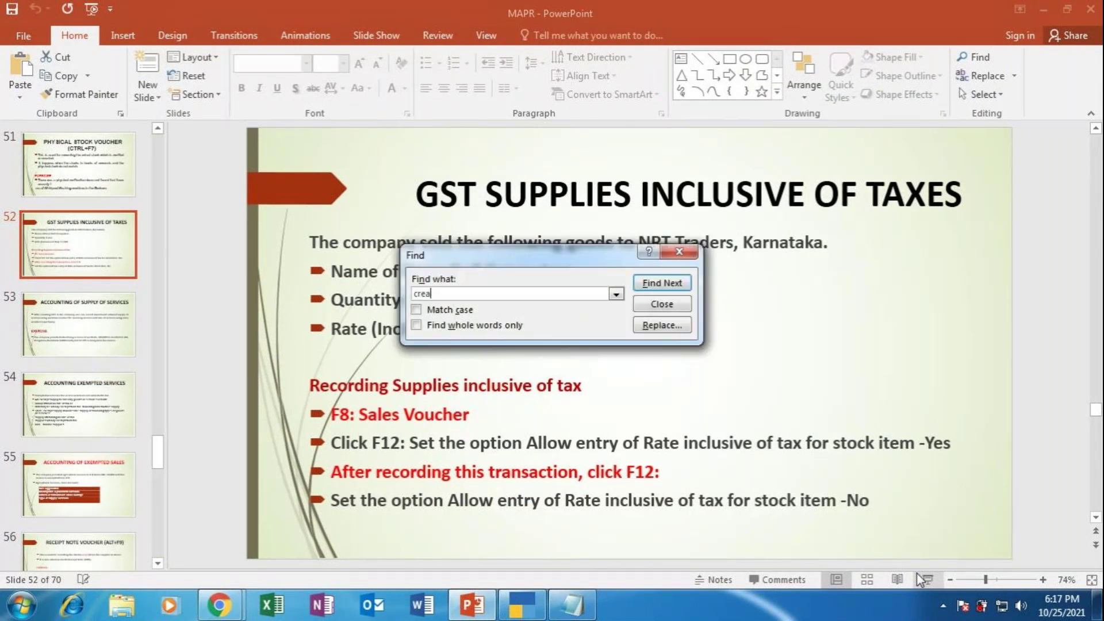
text(tion of ne)
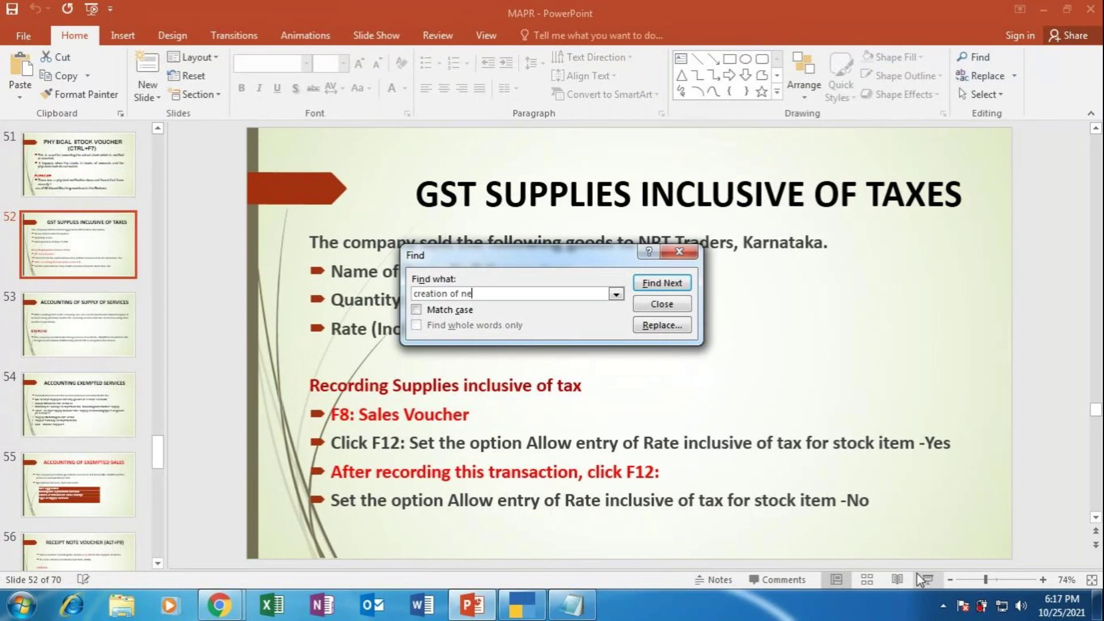
text(w voucher type)
key(Return)
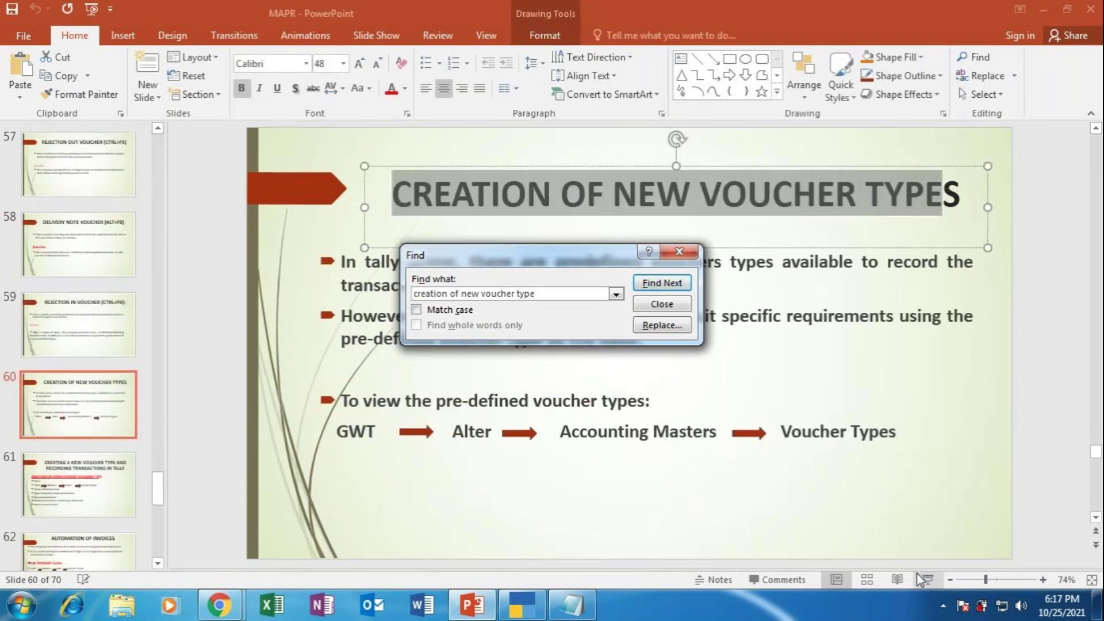
click(834, 315)
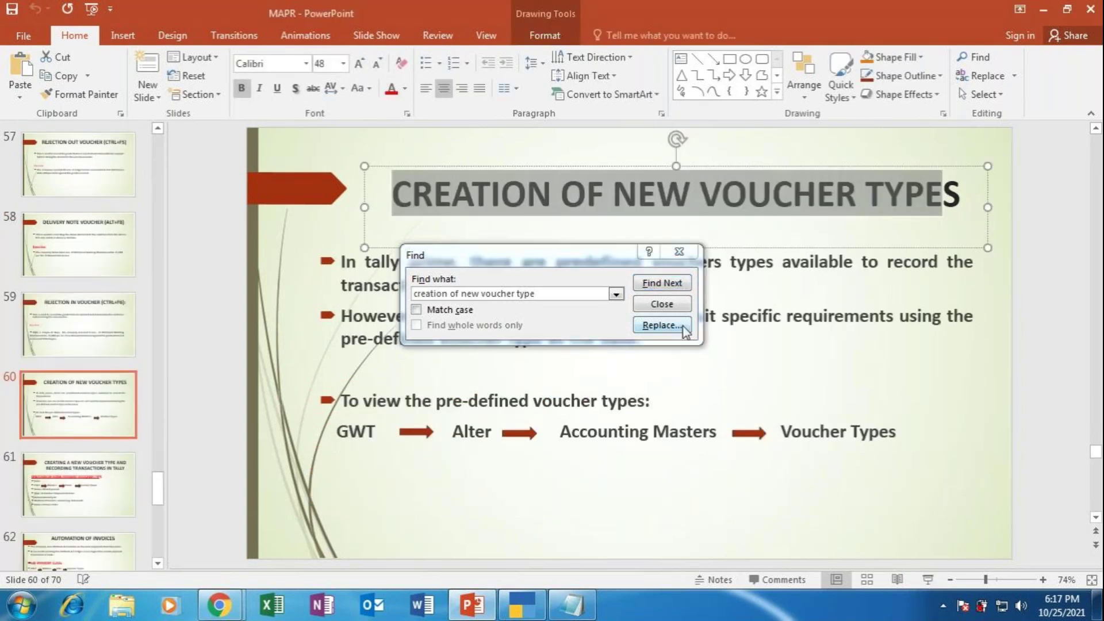
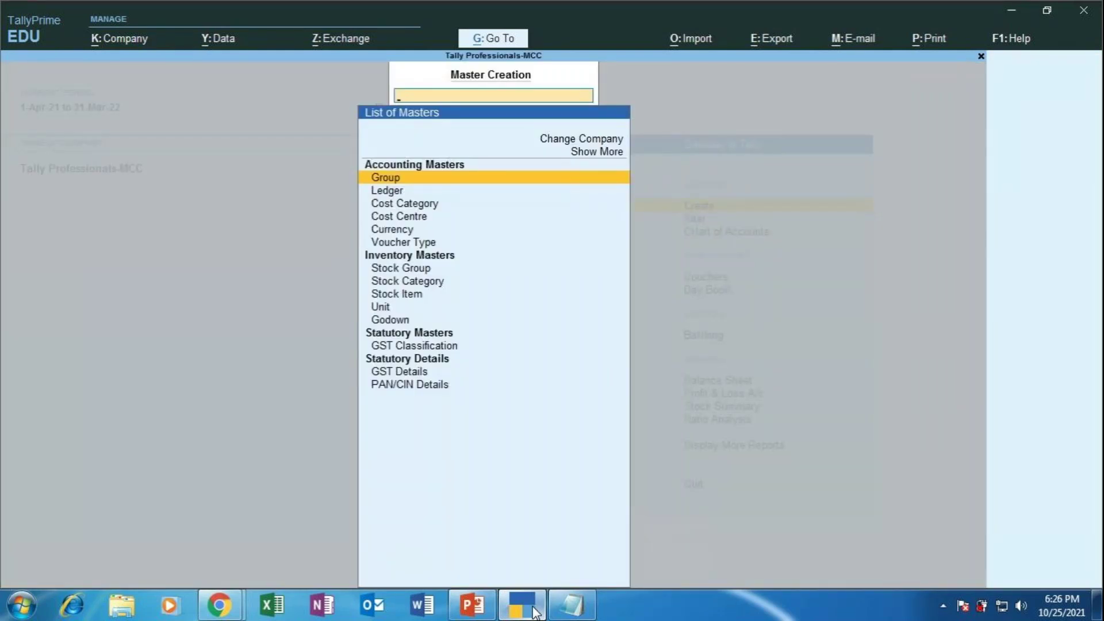
In TallyPrime, start creating a Voucher Type master named "Bank Payment Voucher" and leave the alias blank
key(Down)
key(Down)
key(Down)
key(Down)
key(Down)
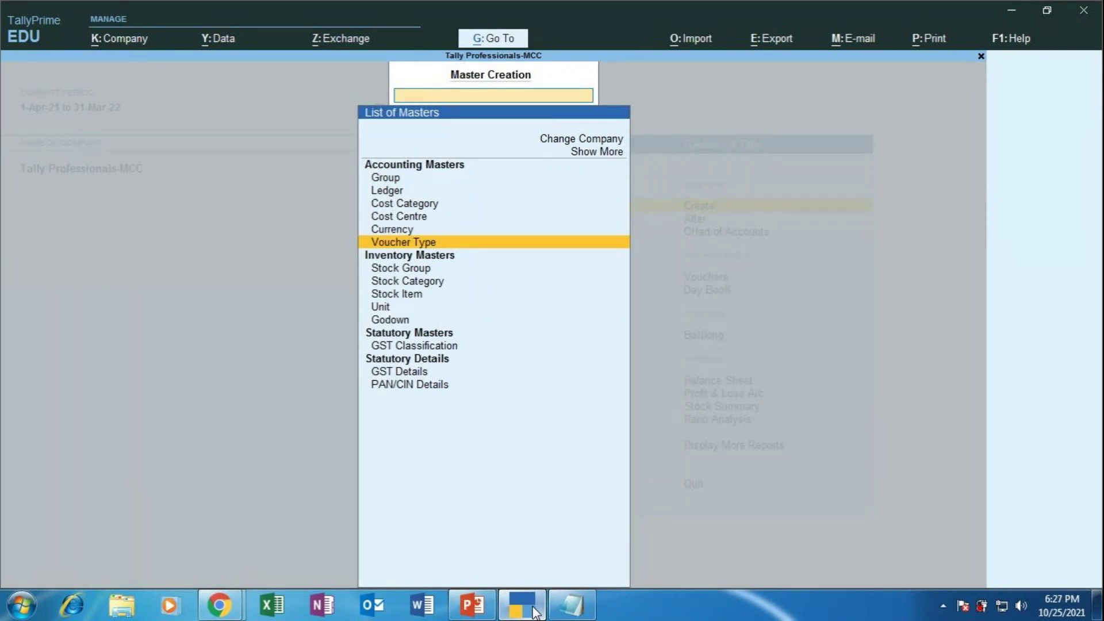
key(Return)
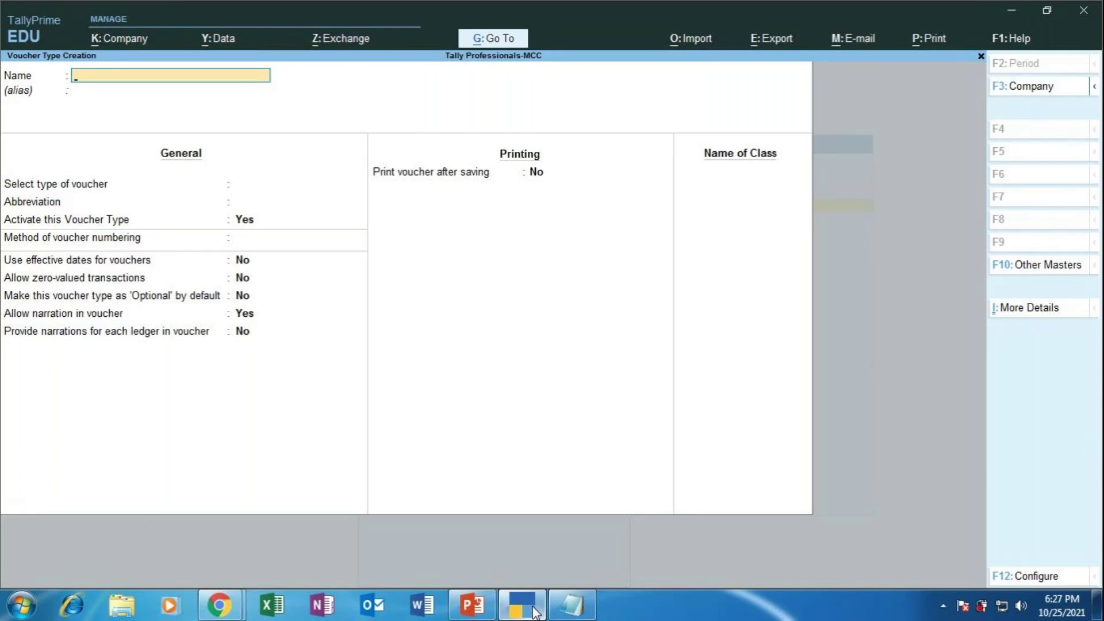
text(Bank Payment Voucher)
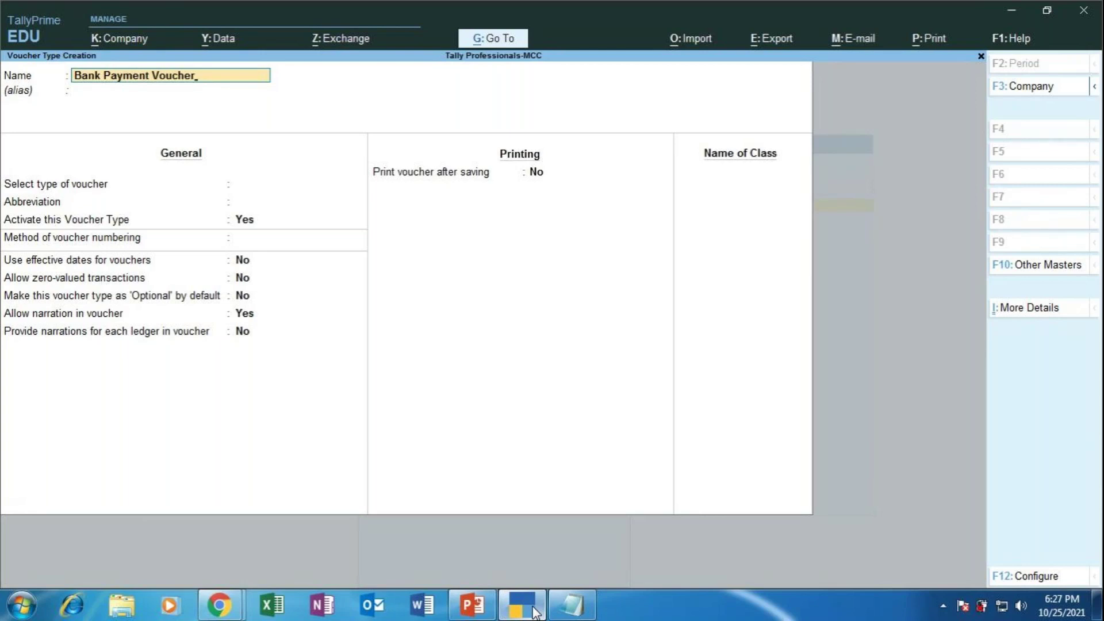
key(Return)
key(Return)
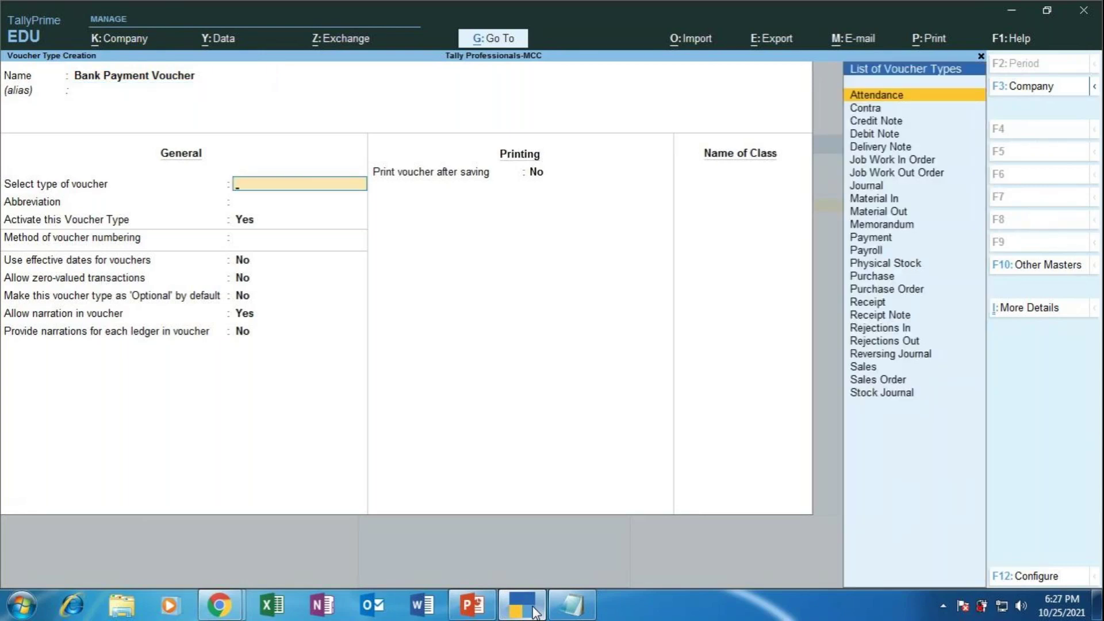
Base the new voucher type on the predefined Payment voucher
key(Down)
key(Down)
key(Down)
key(Down)
key(Down)
key(Down)
key(Down)
key(Down)
key(Down)
key(Down)
key(Down)
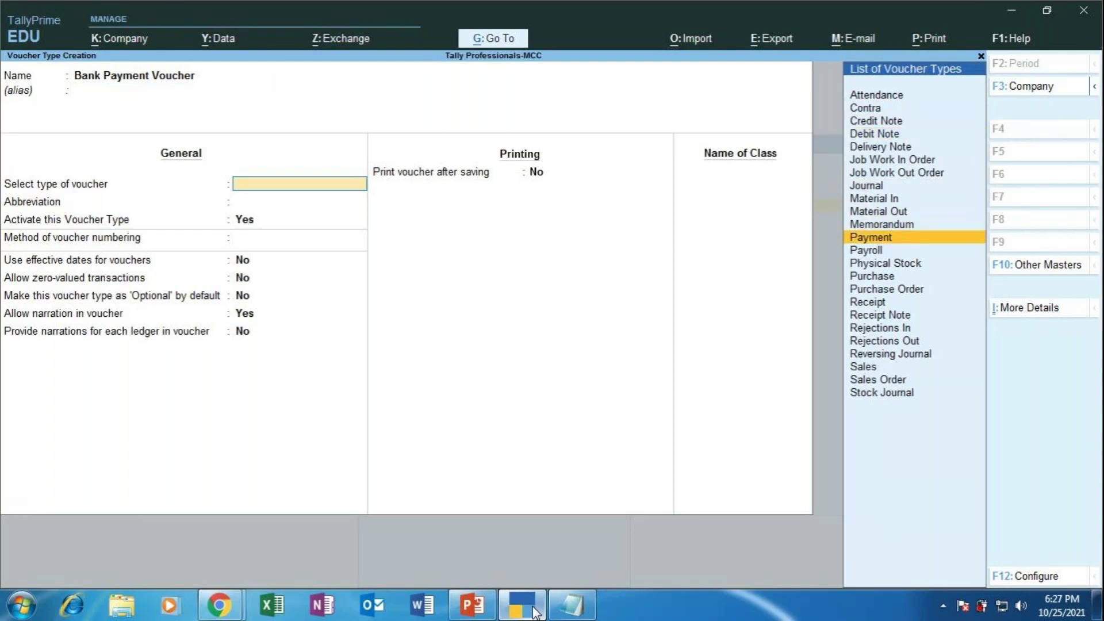
key(Return)
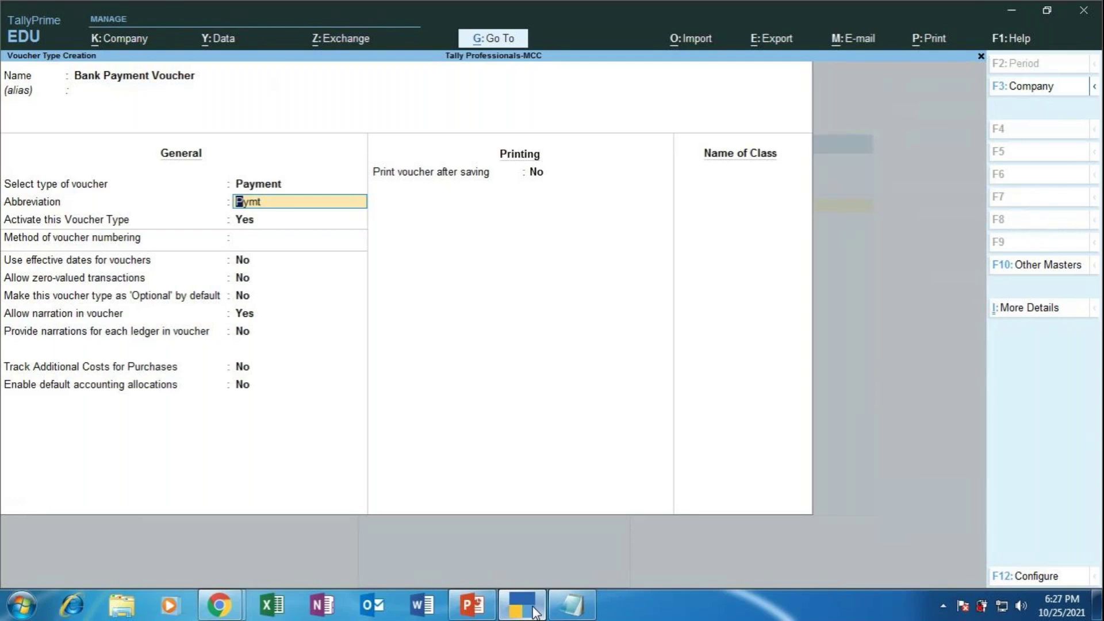
key(BackSpace)
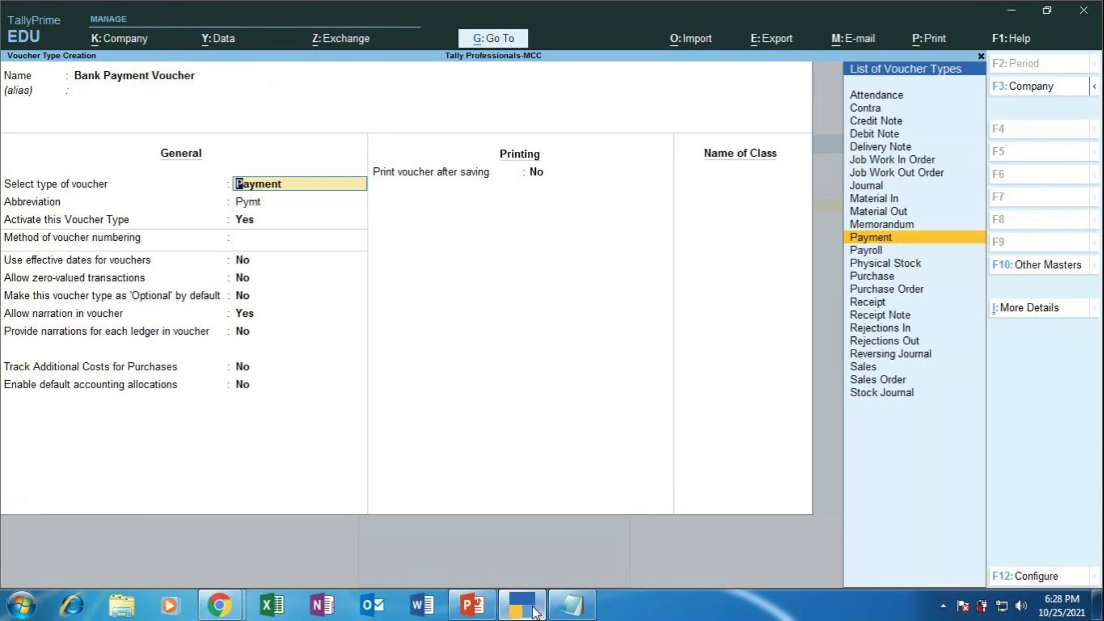
key(Return)
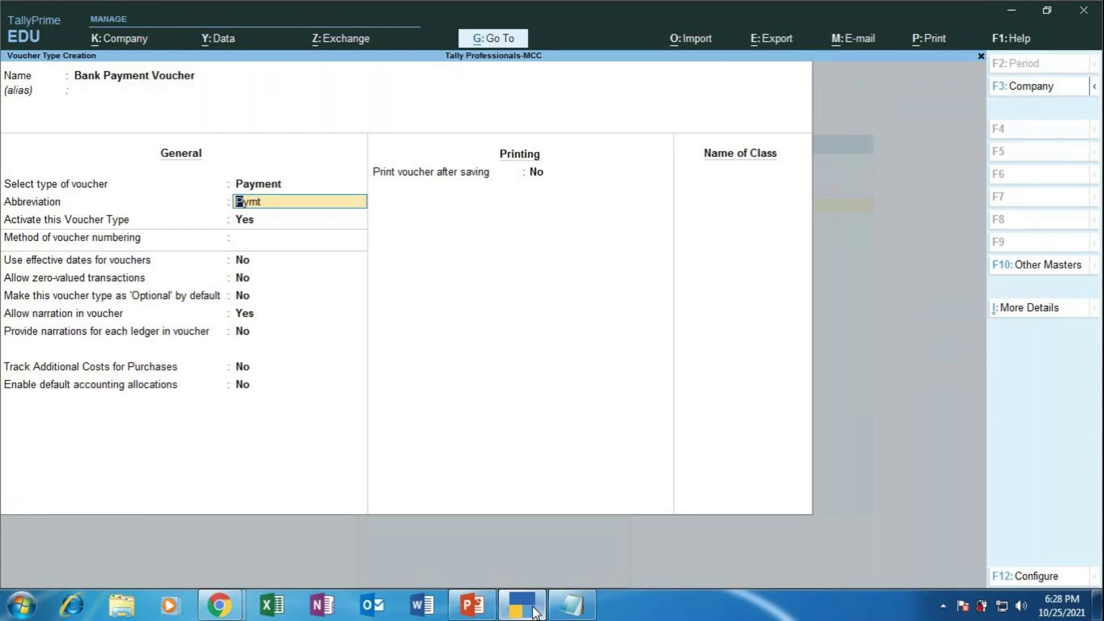
Set the voucher type's abbreviation to "Bk.Pymt"
text(Bk)
key(BackSpace)
key(BackSpace)
text(BK)
key(BackSpace)
key(BackSpace)
text(Bk.Pymt)
key(Return)
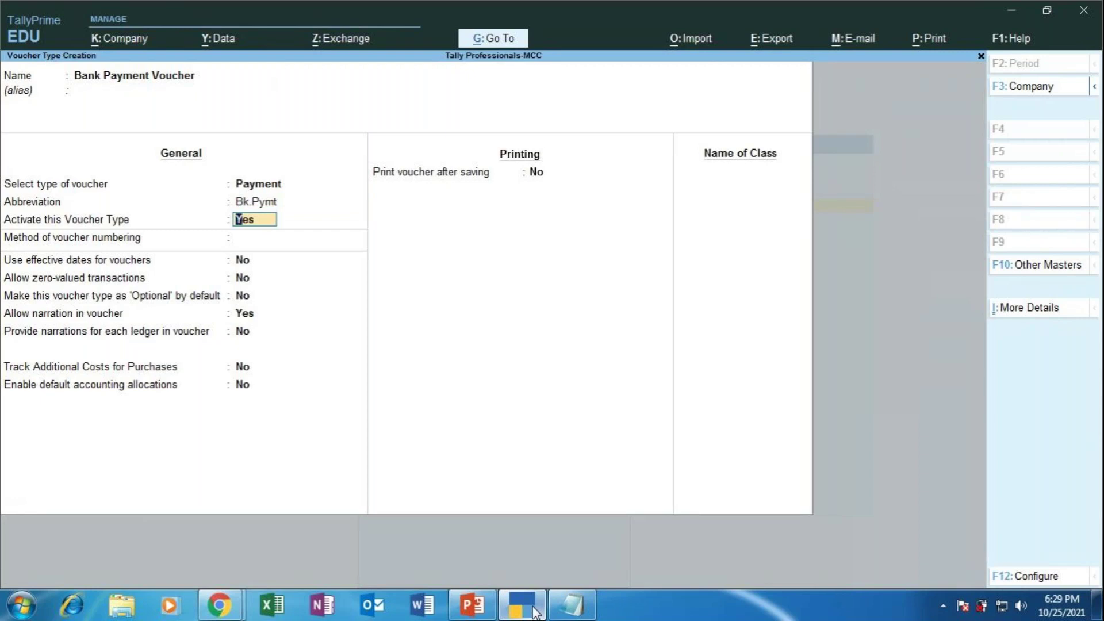
Keep the voucher type active, choose Automatic voucher numbering, and accept the remaining general and printing defaults
key(Return)
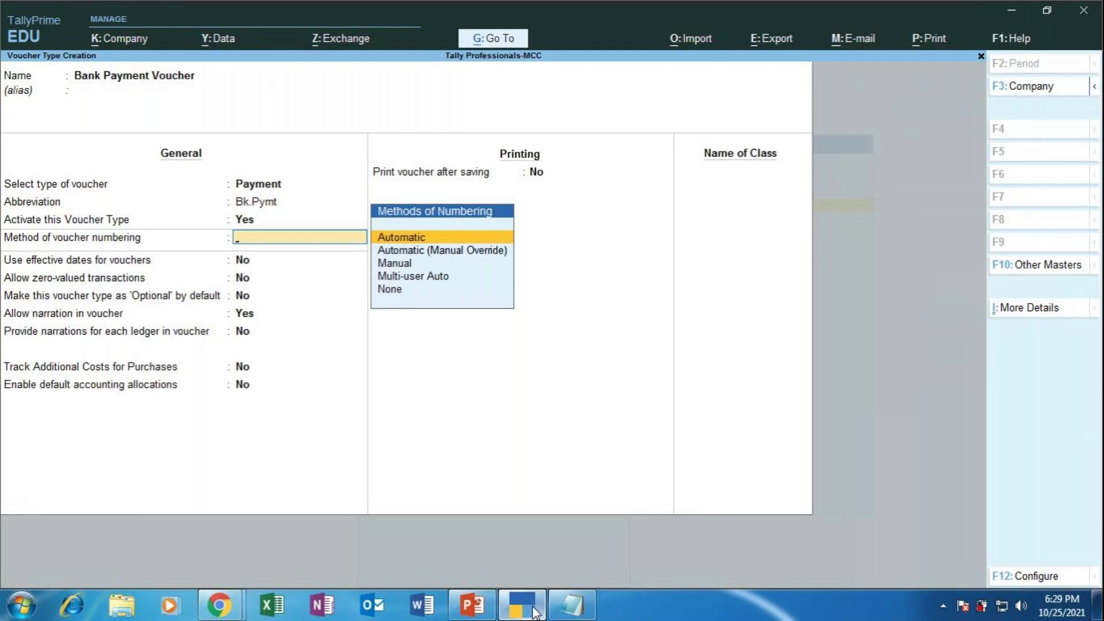
key(Return)
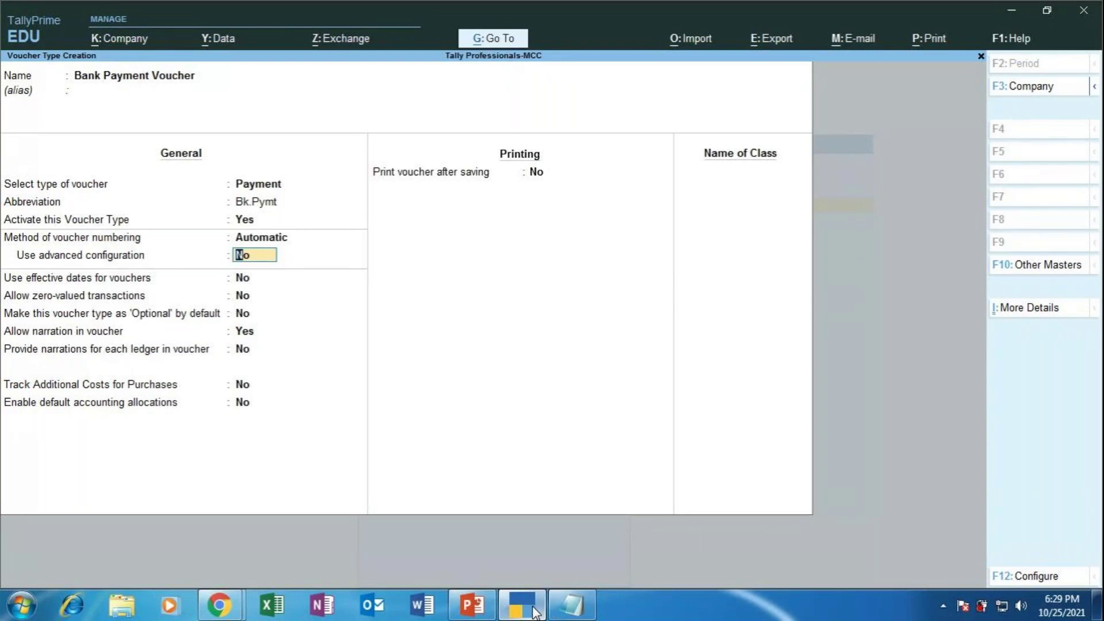
key(Return)
key(Return)
key(Return)
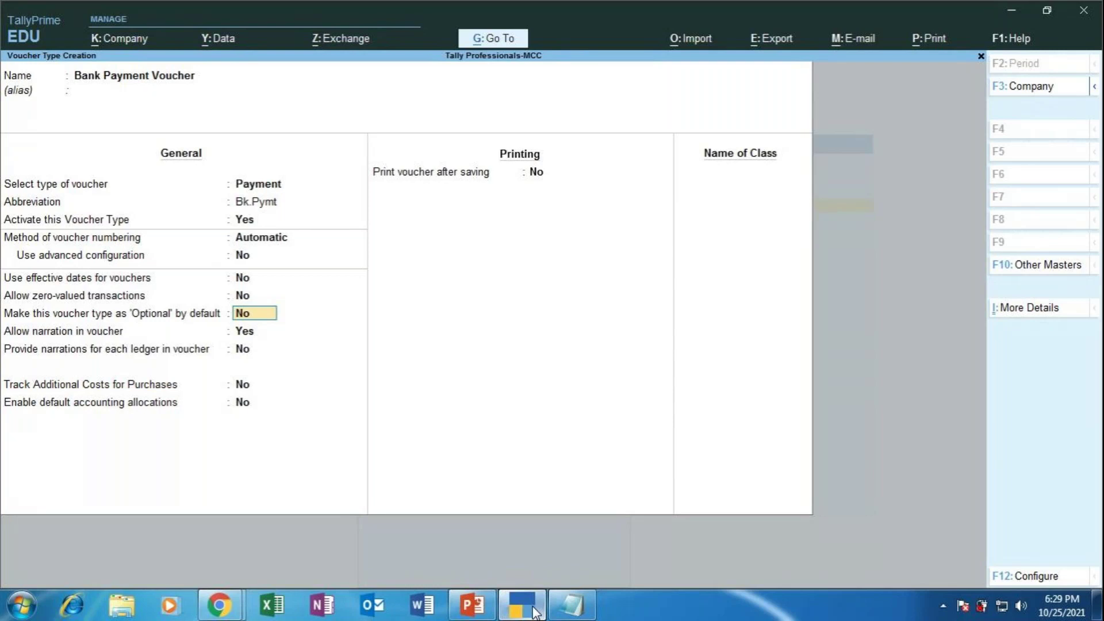
key(Return)
key(Return)
key(Return)
key(Return)
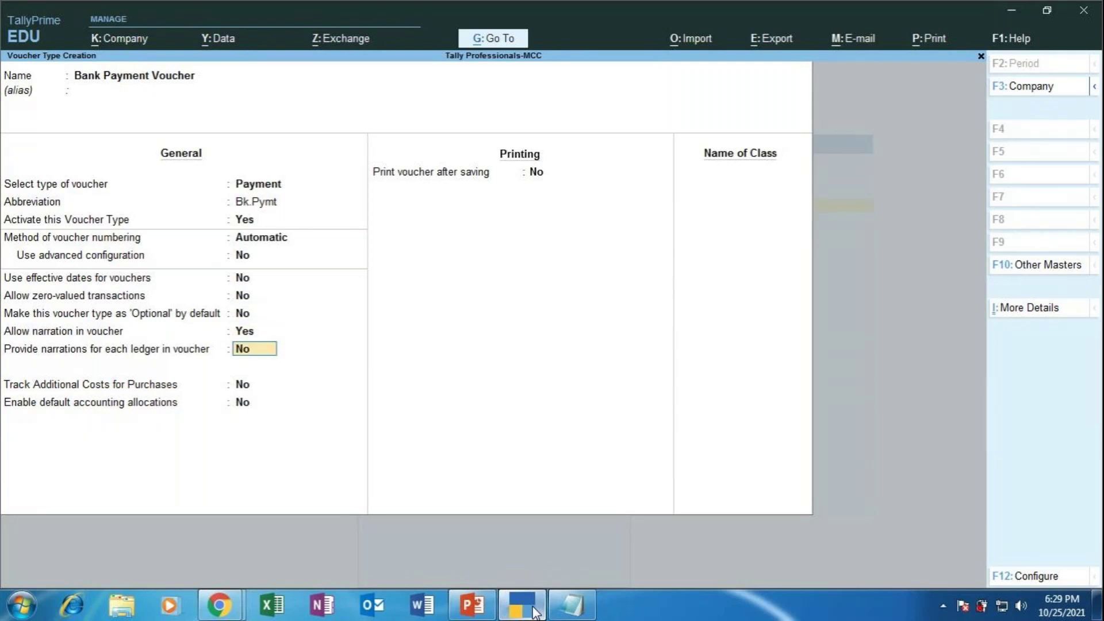
key(Return)
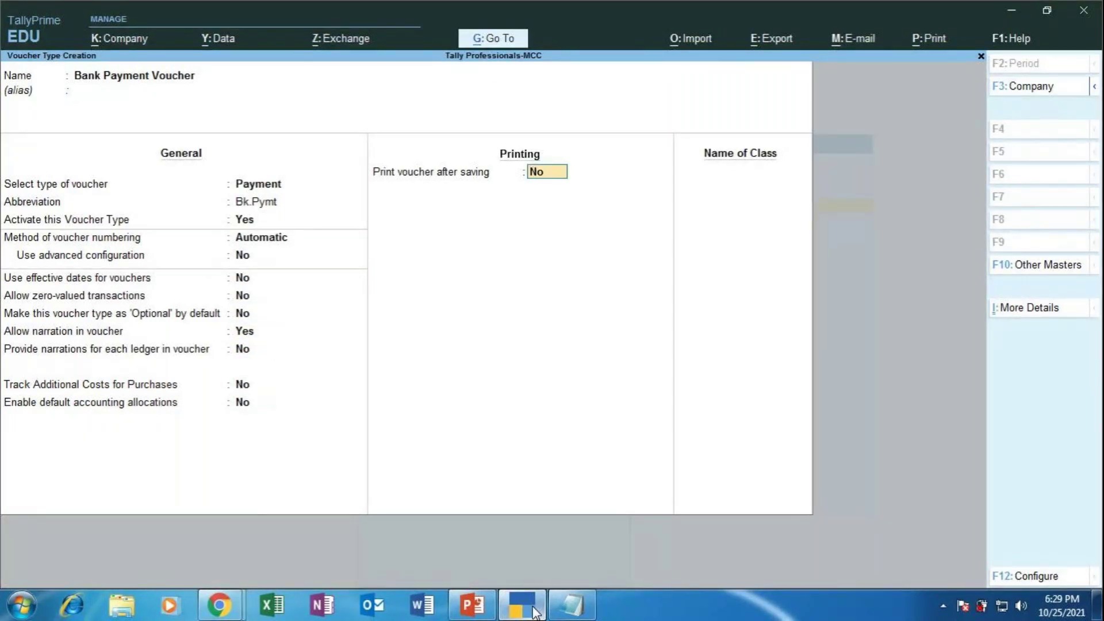
key(Return)
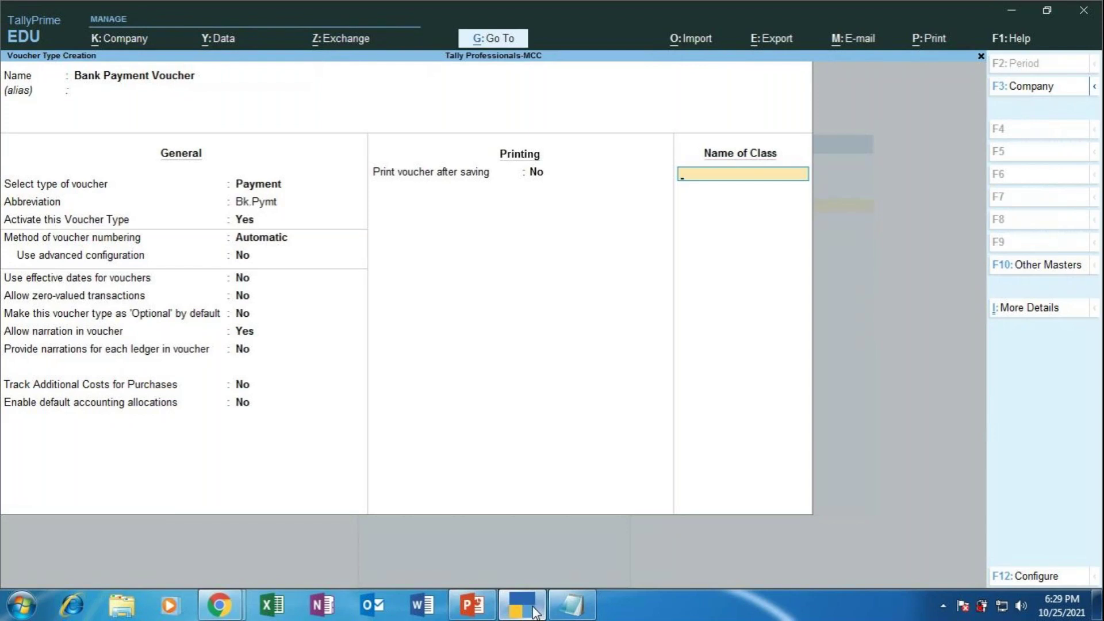
Check the GoToMeeting page in Chrome and return to the voucher type form in TallyPrime
click(219, 605)
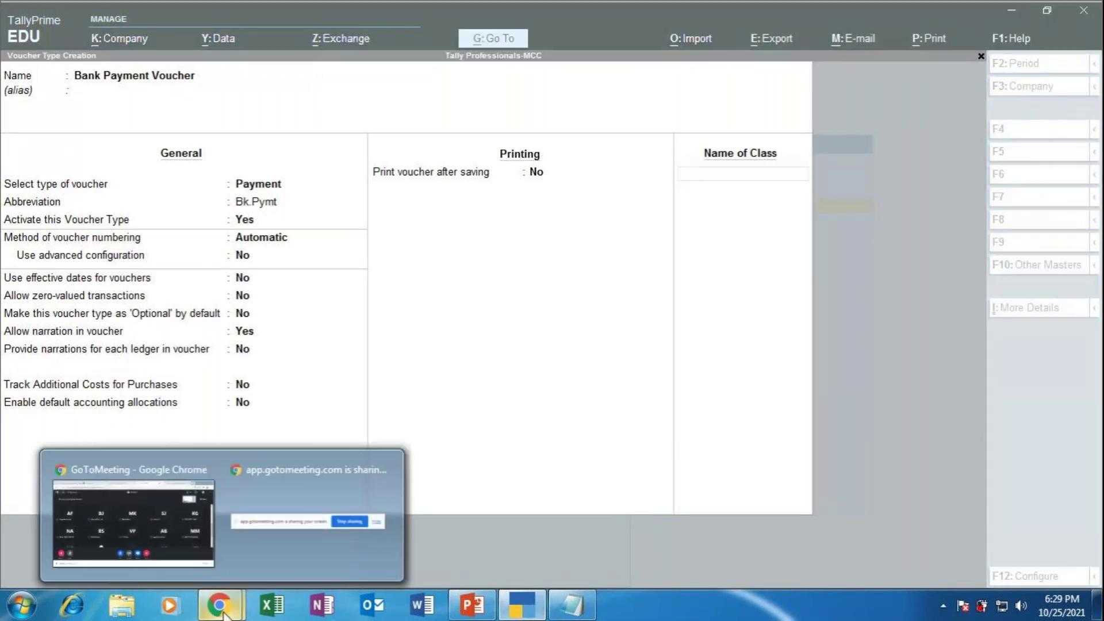
click(174, 530)
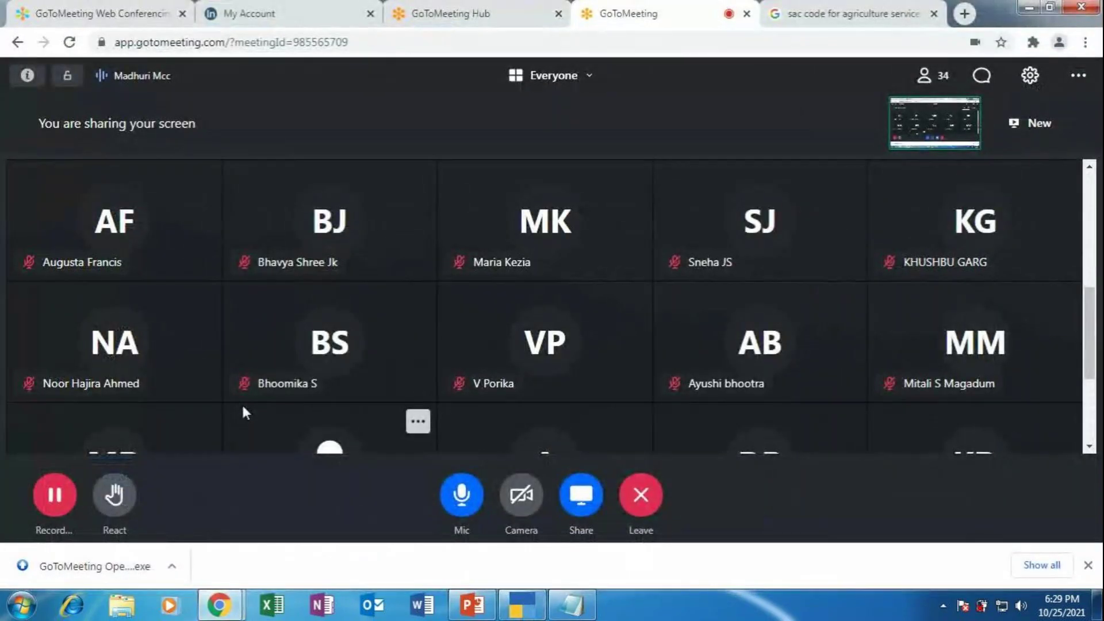
click(506, 610)
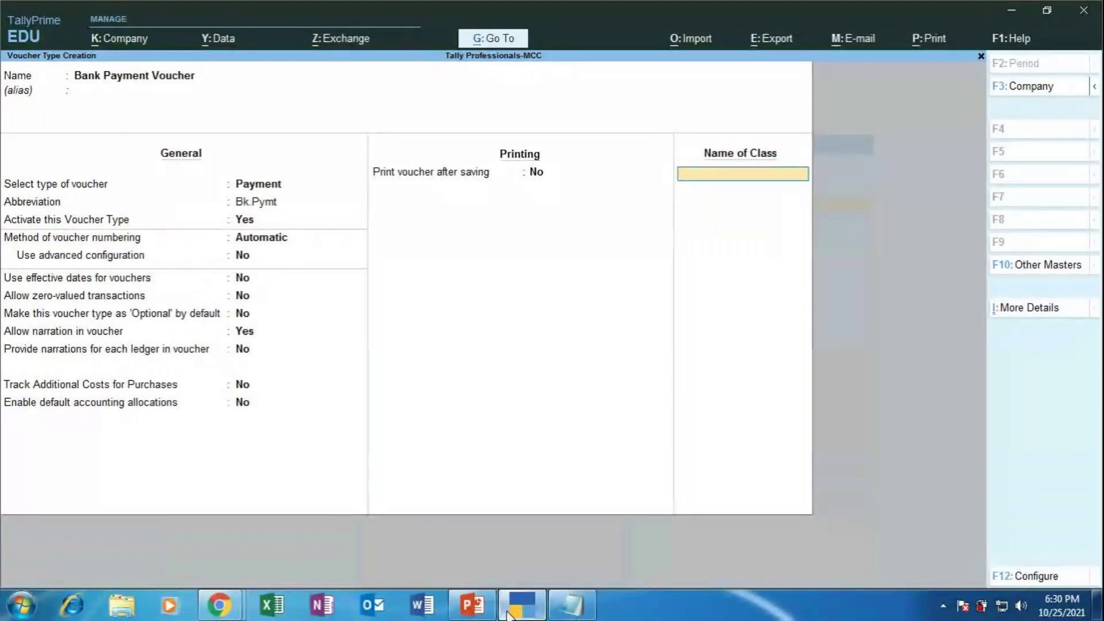
Open the Cash/Bank Book report and examine the bank accounts held by the company
key(alt)
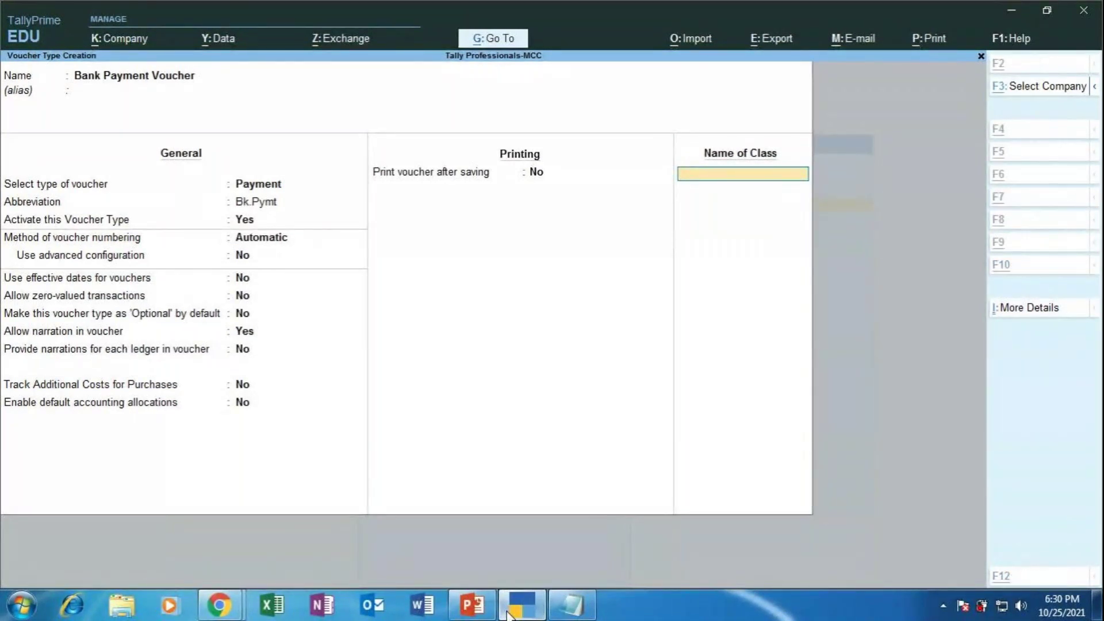
key(alt+g)
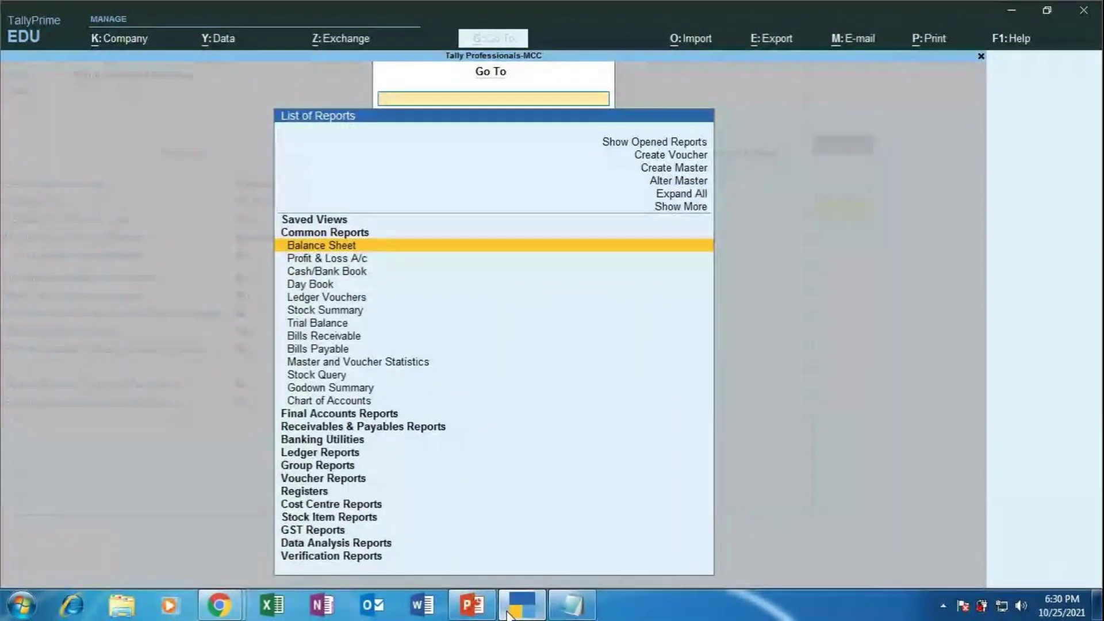
key(Down)
key(Down)
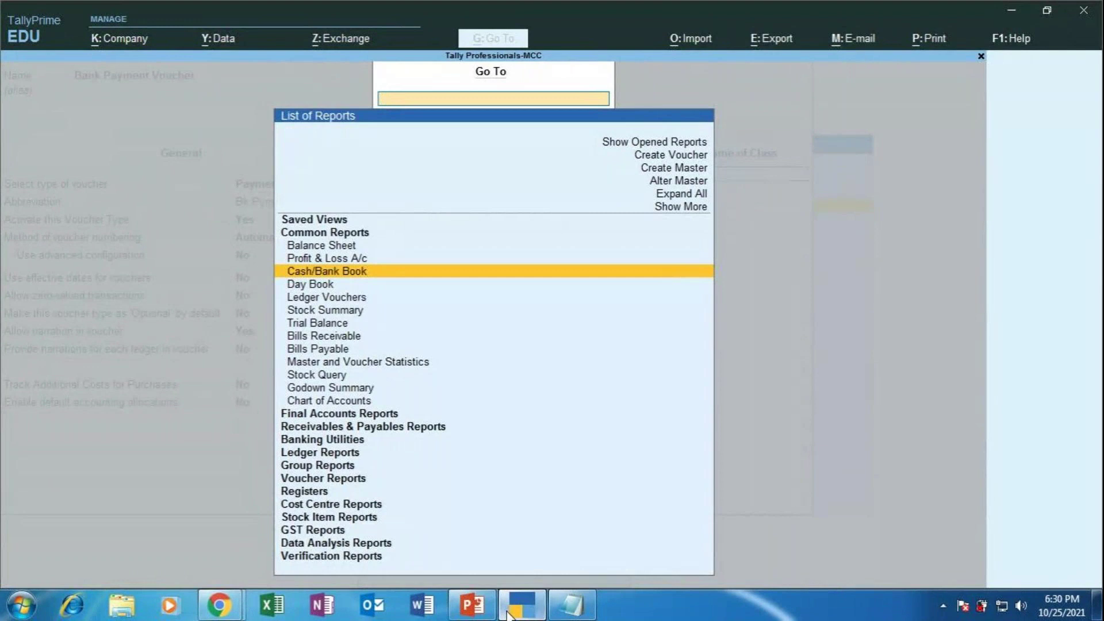
key(Return)
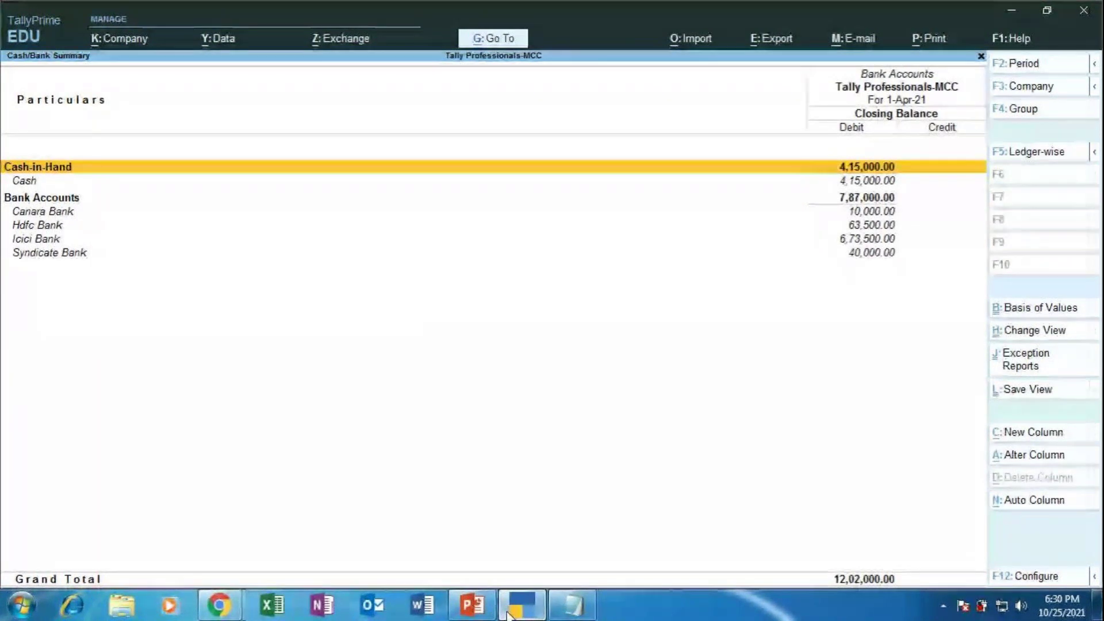
key(Down)
key(Down)
key(Down)
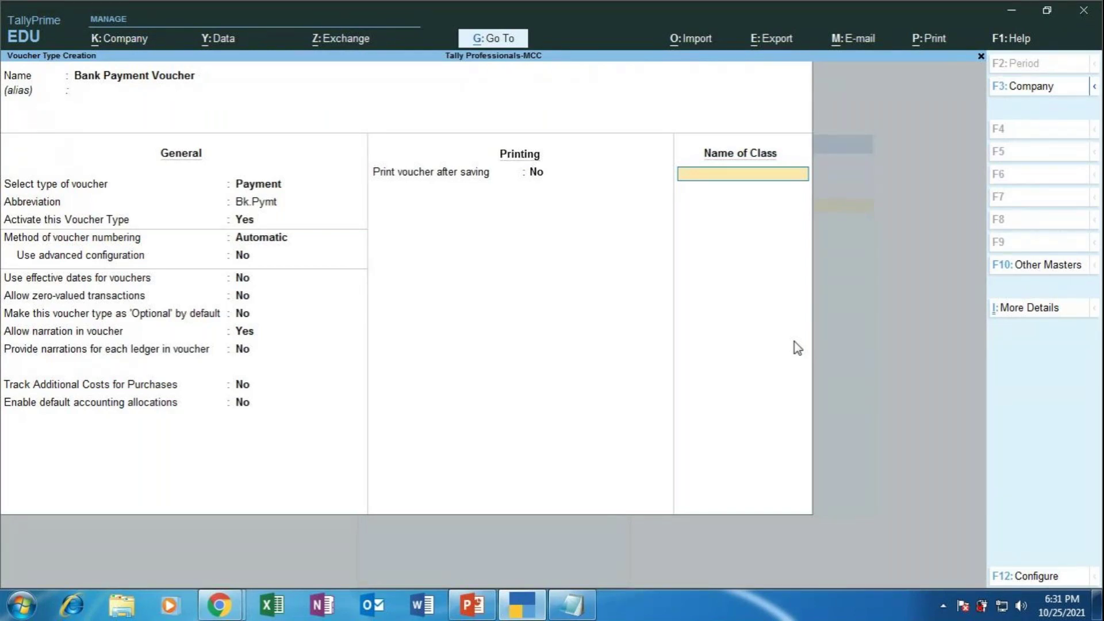
Enter "ICICI" in capitals as the class name for the Bank Payment Voucher type
text(Icici)
key(BackSpace)
key(BackSpace)
key(BackSpace)
key(BackSpace)
text(CICI)
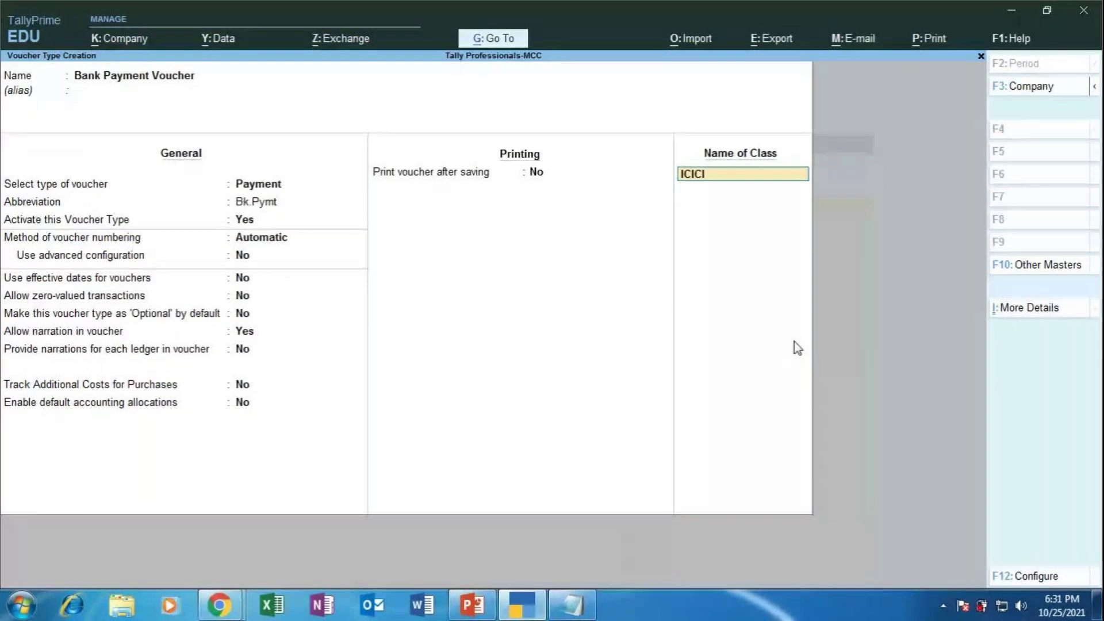
Name the voucher class ICICI BANK, keeping cost-centre-based bank allocations at No and leaving the excluded and included group lists empty
text( BANK)
key(Return)
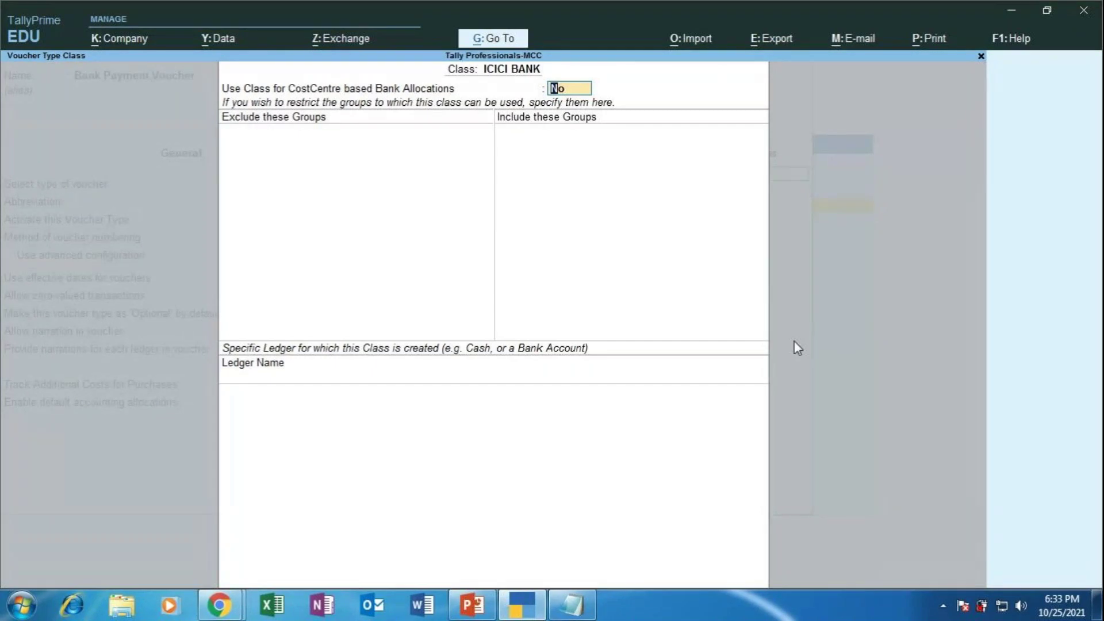
key(Return)
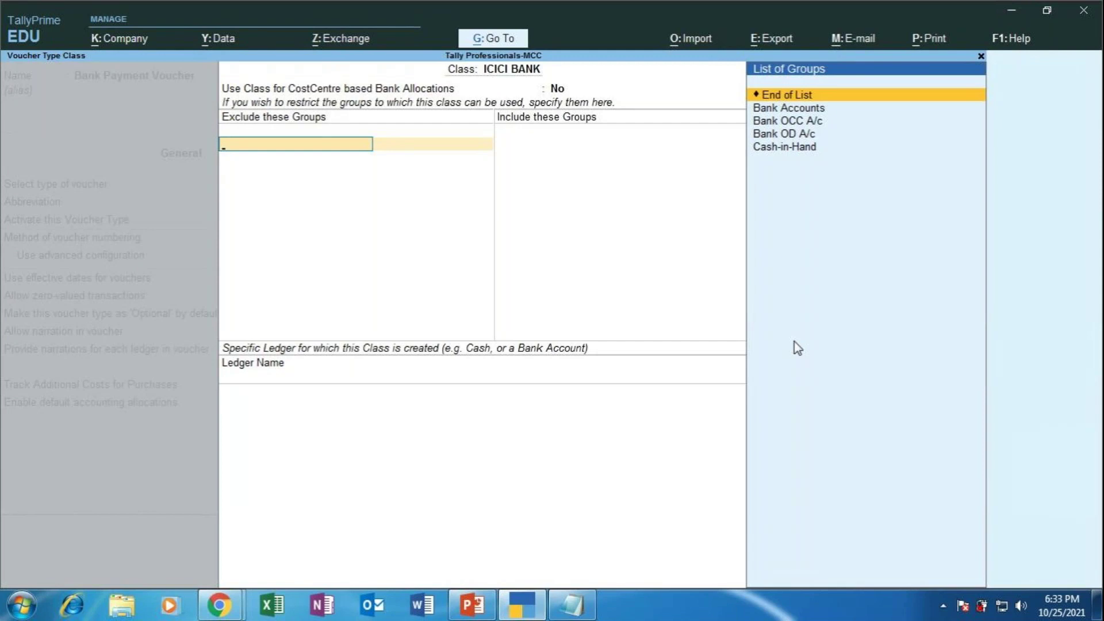
key(Down)
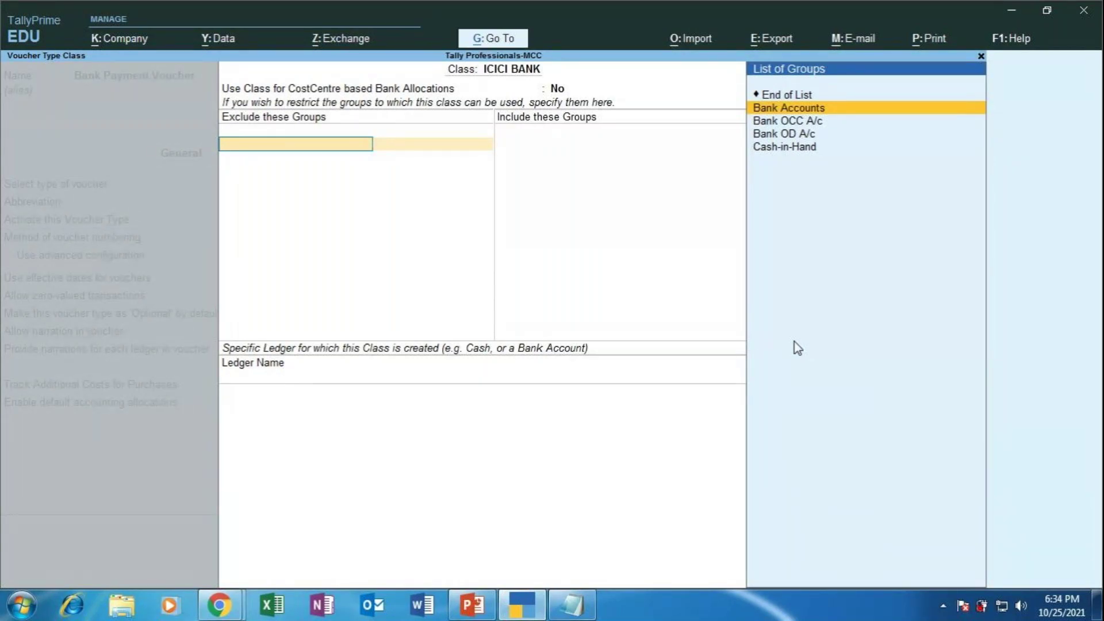
key(Up)
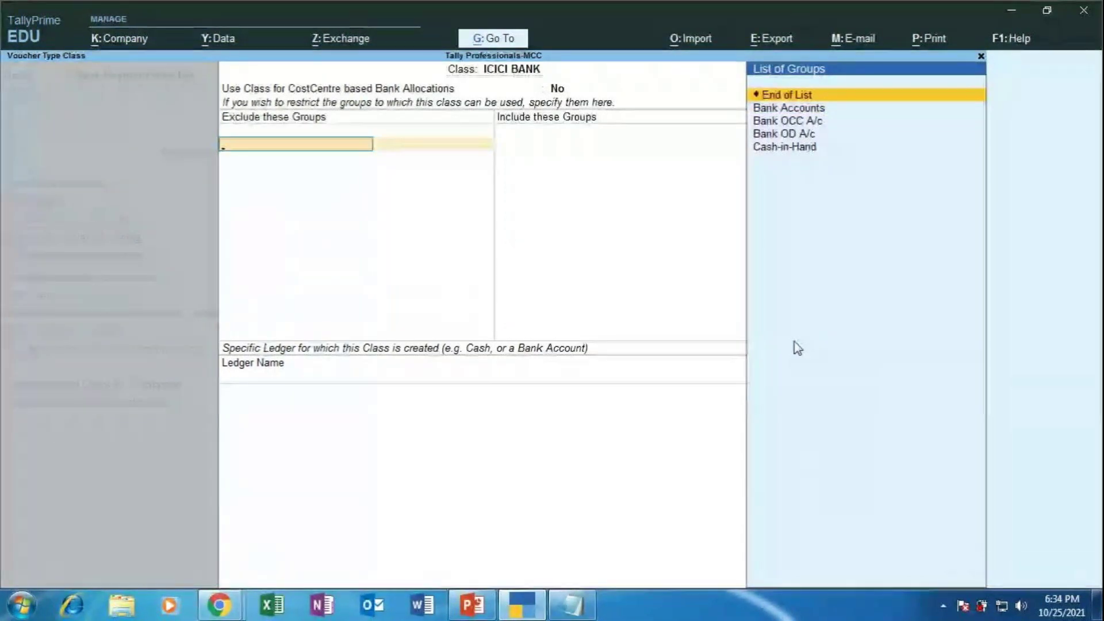
key(Return)
key(Return)
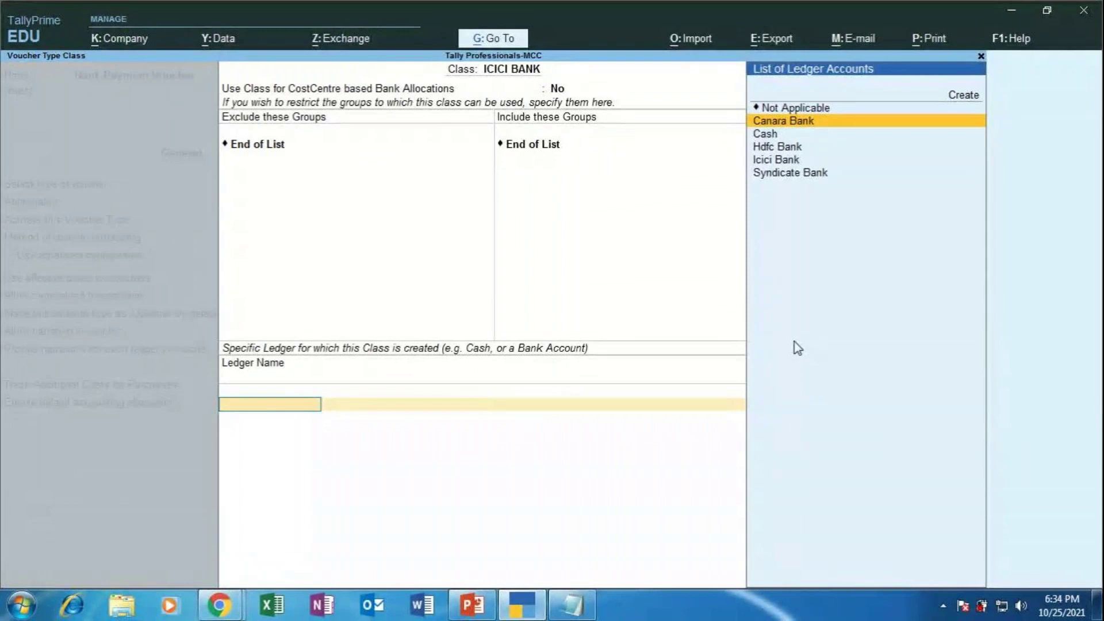
Set Icici Bank as the specific ledger for the voucher class and accept the class
key(Down)
key(Down)
key(Down)
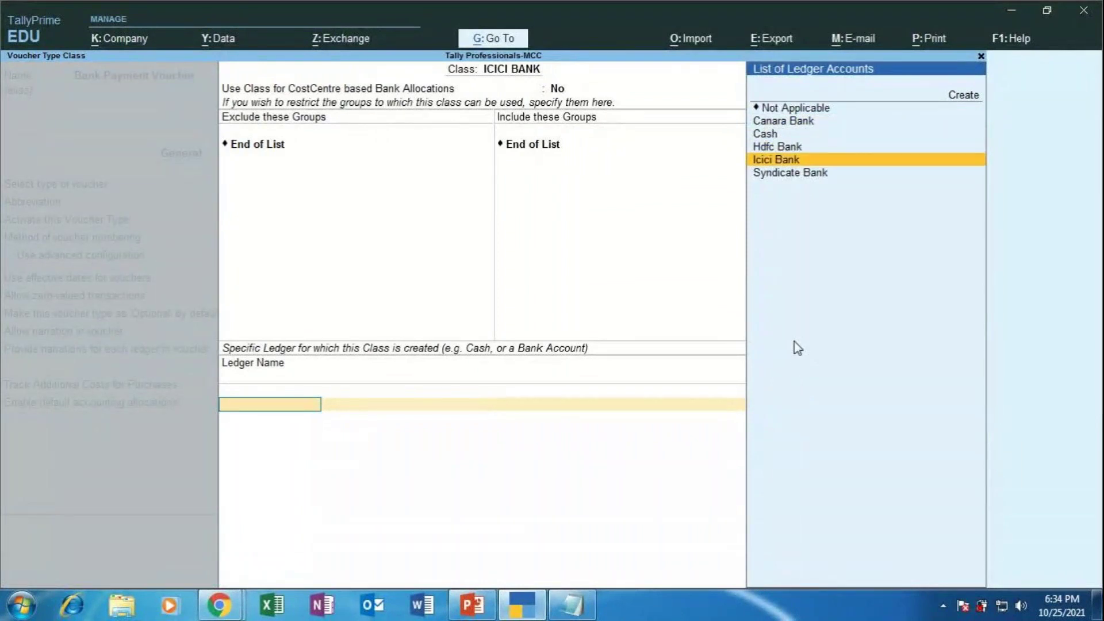
key(Return)
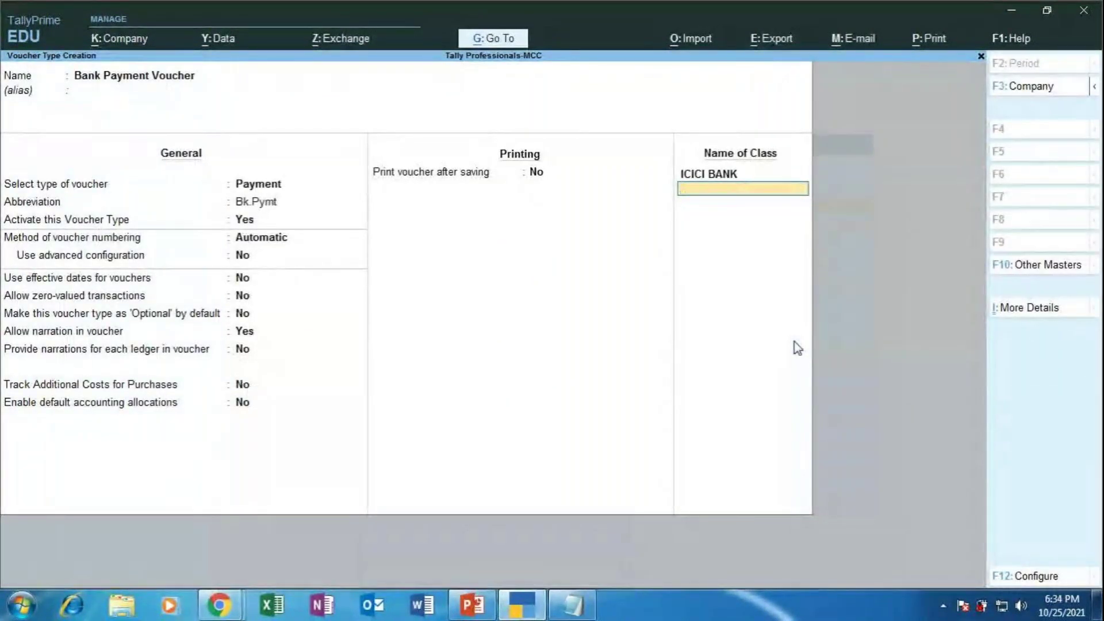
Recheck the ICICI BANK class settings and save the Bank Payment Voucher type
key(Up)
key(Return)
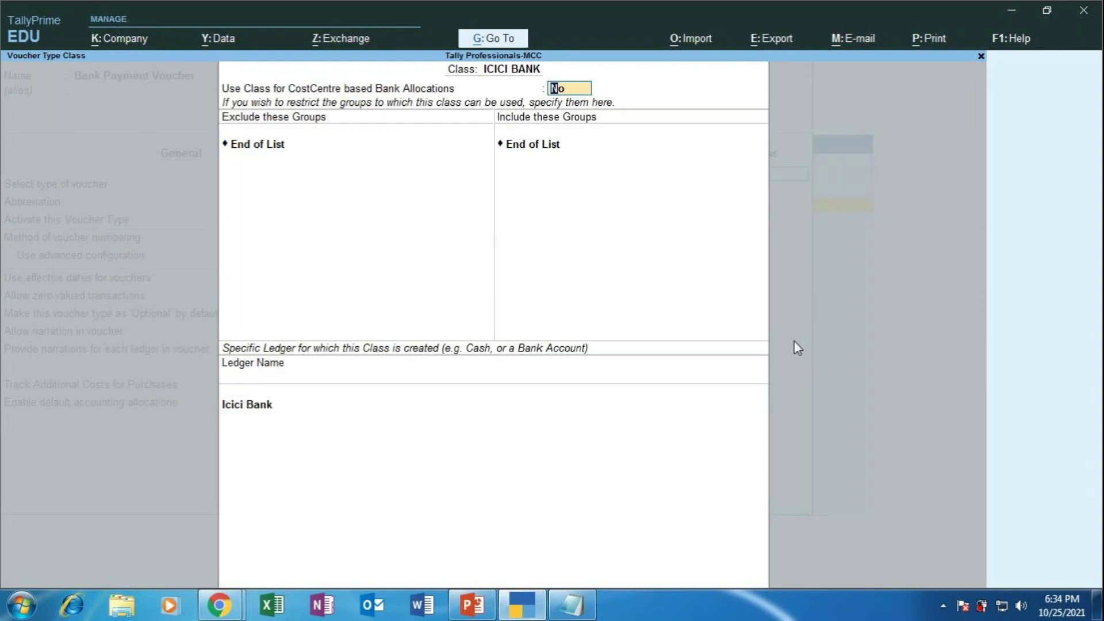
key(Return)
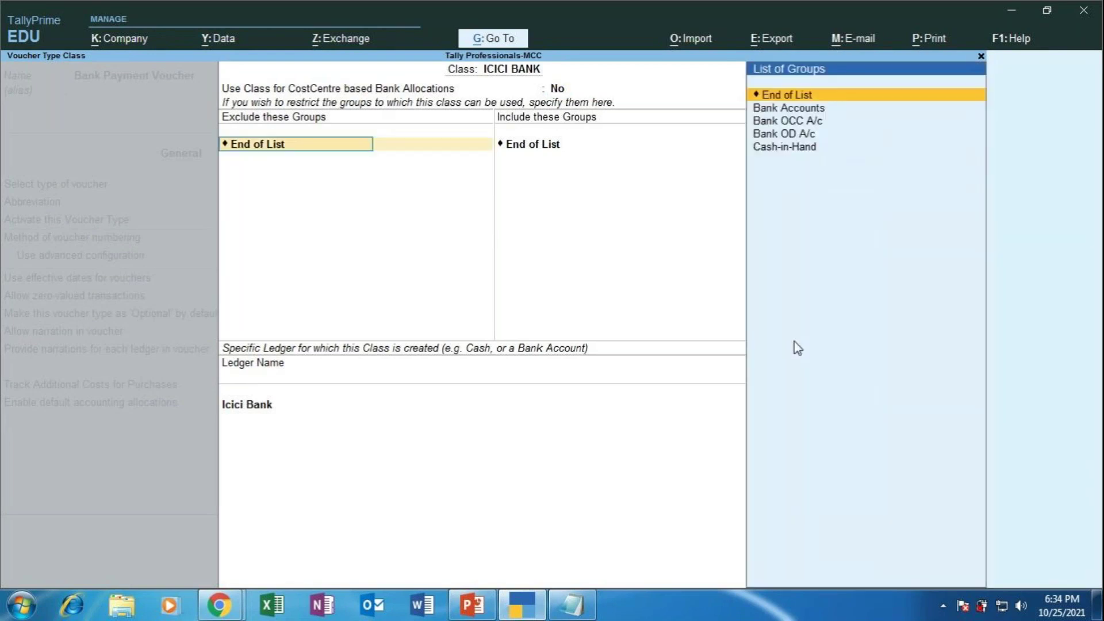
key(ctrl+a)
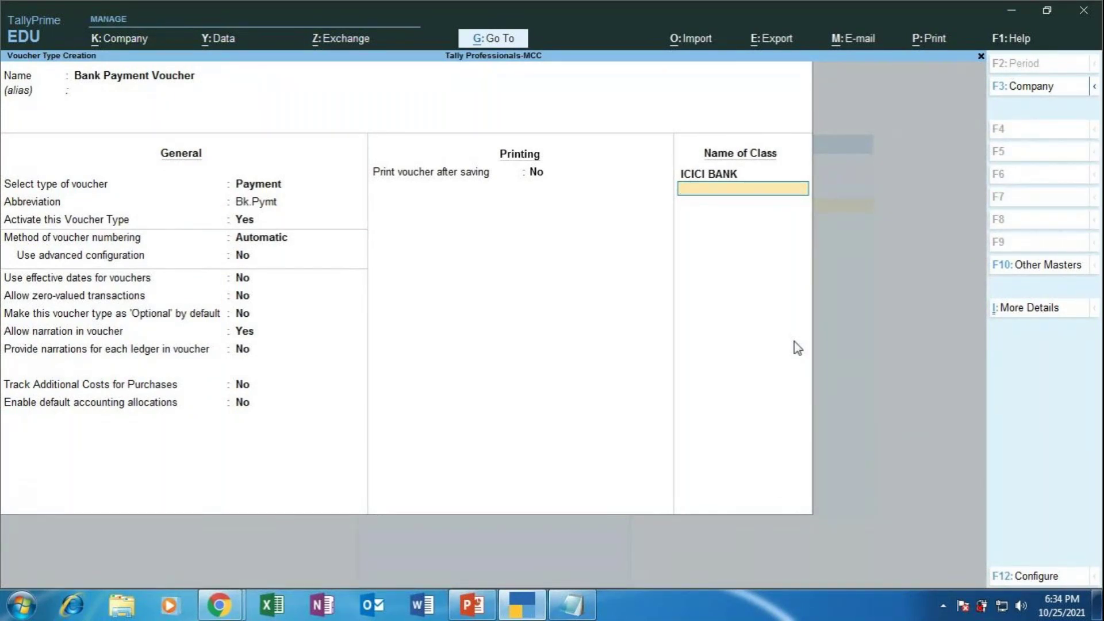
key(Return)
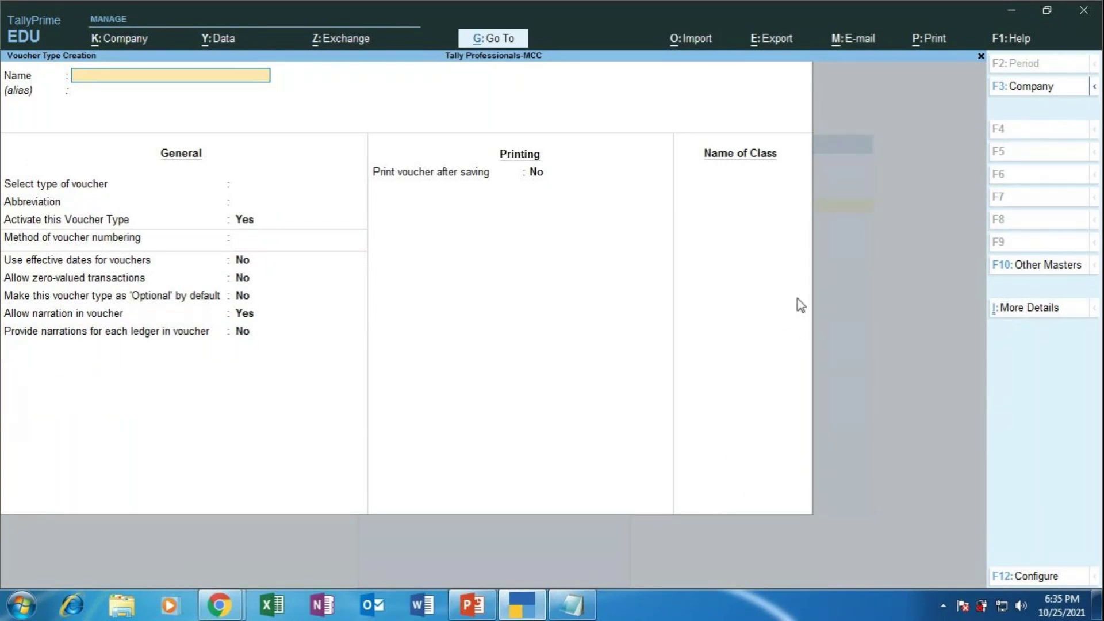
Switch to PowerPoint and present the slide on creating a bank payment voucher type
click(532, 592)
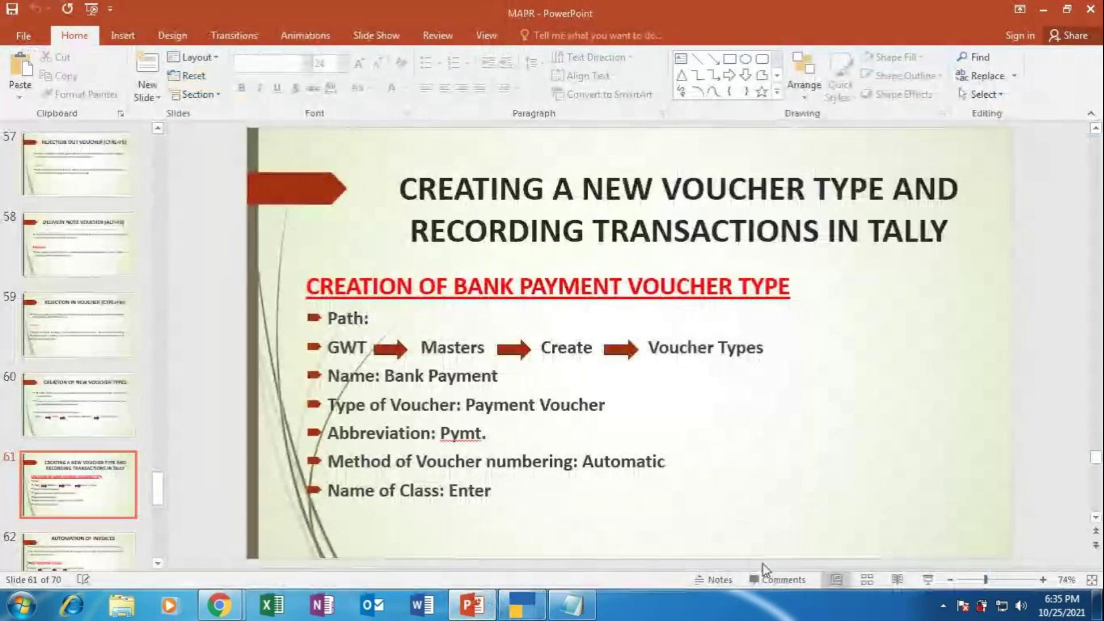
click(927, 579)
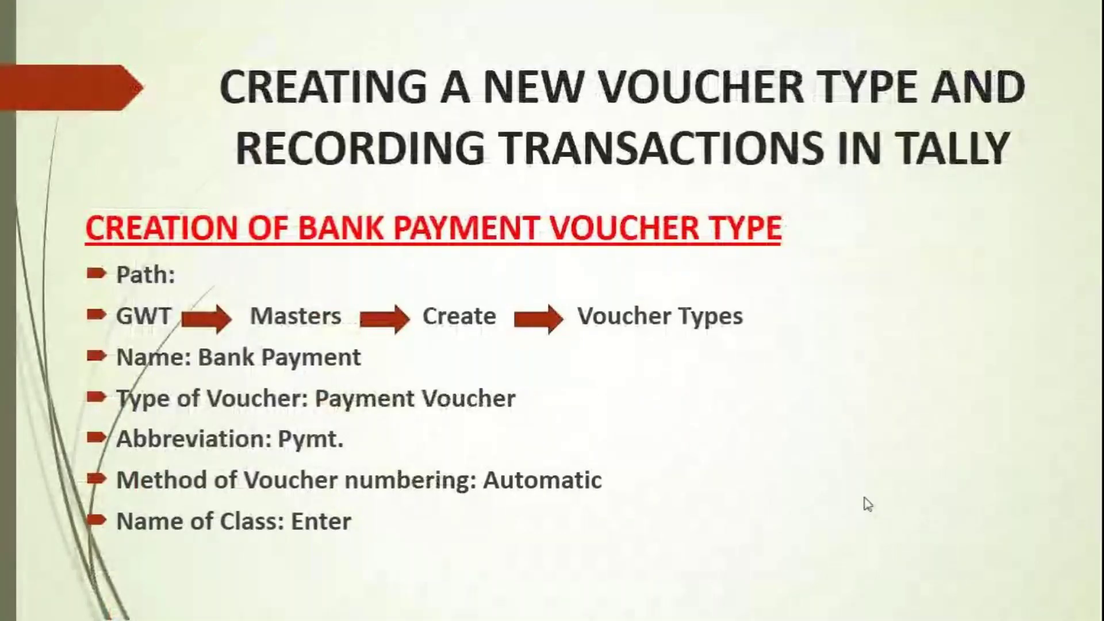
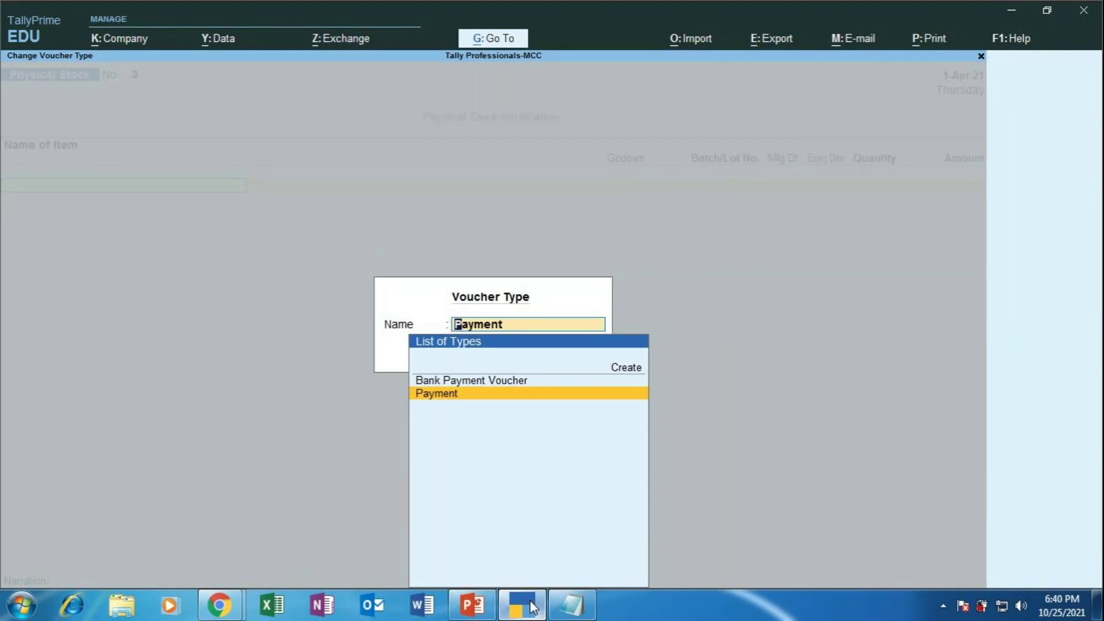
Change the voucher type to Bank Payment Voucher with the ICICI BANK class
key(Up)
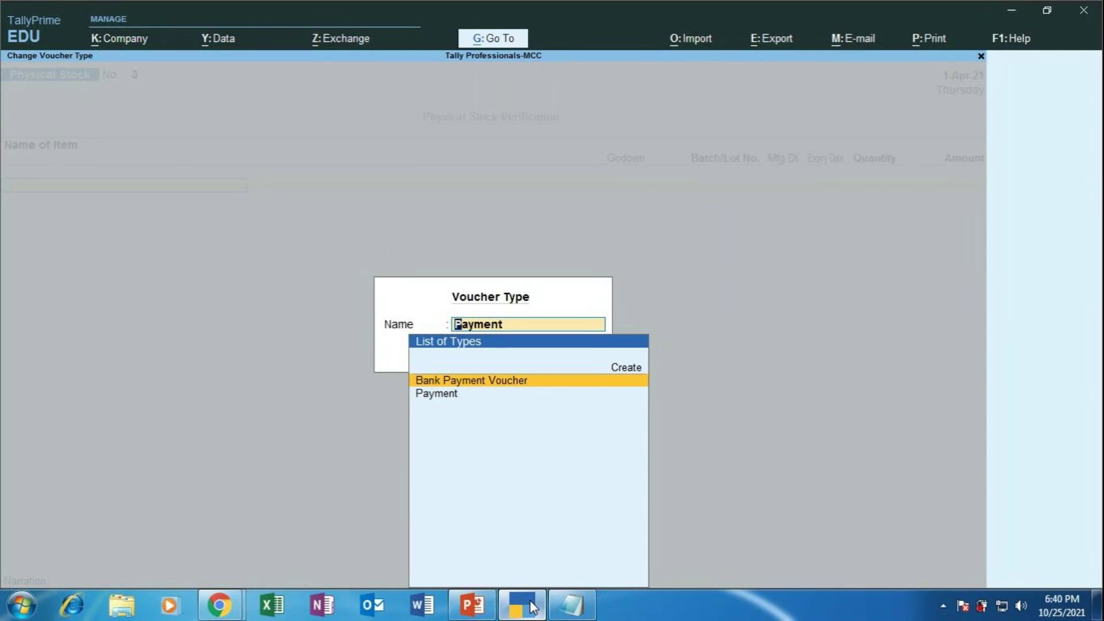
key(Return)
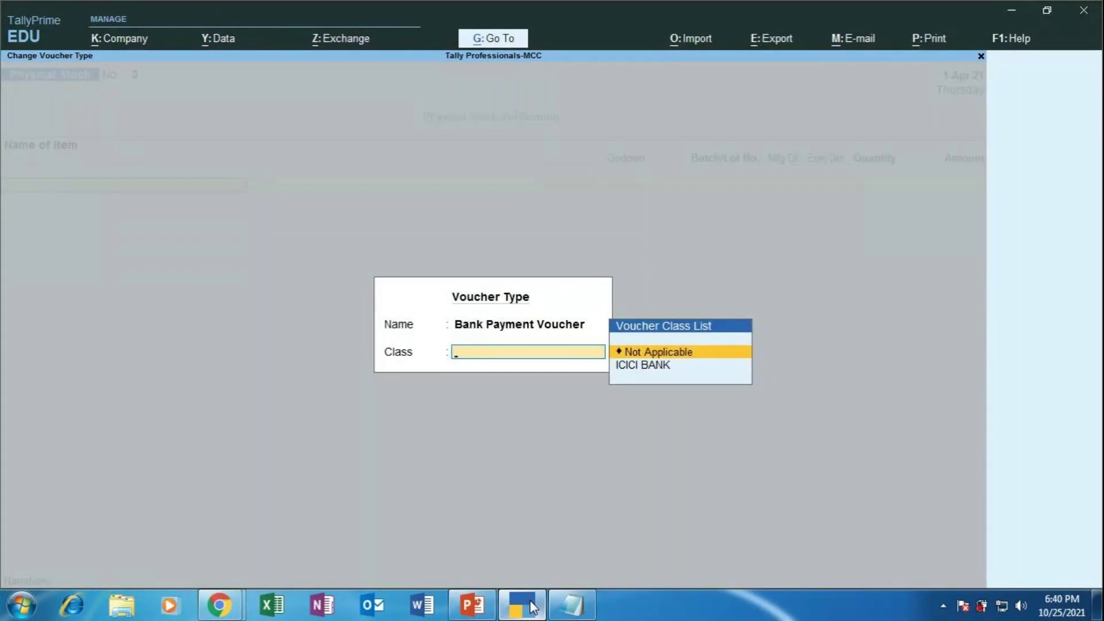
key(Down)
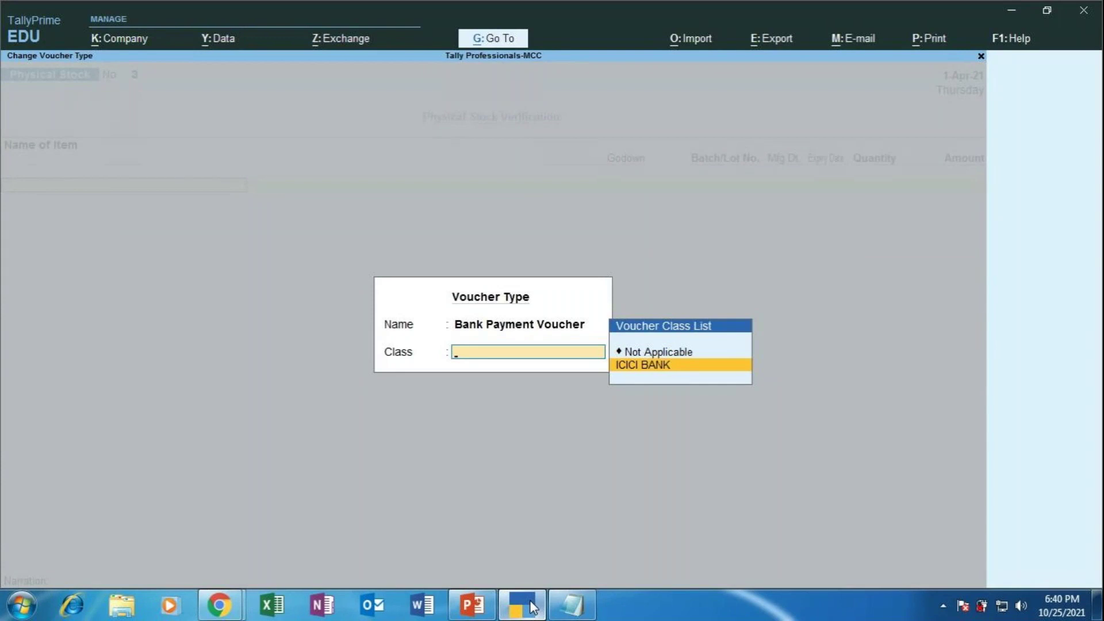
text(.)
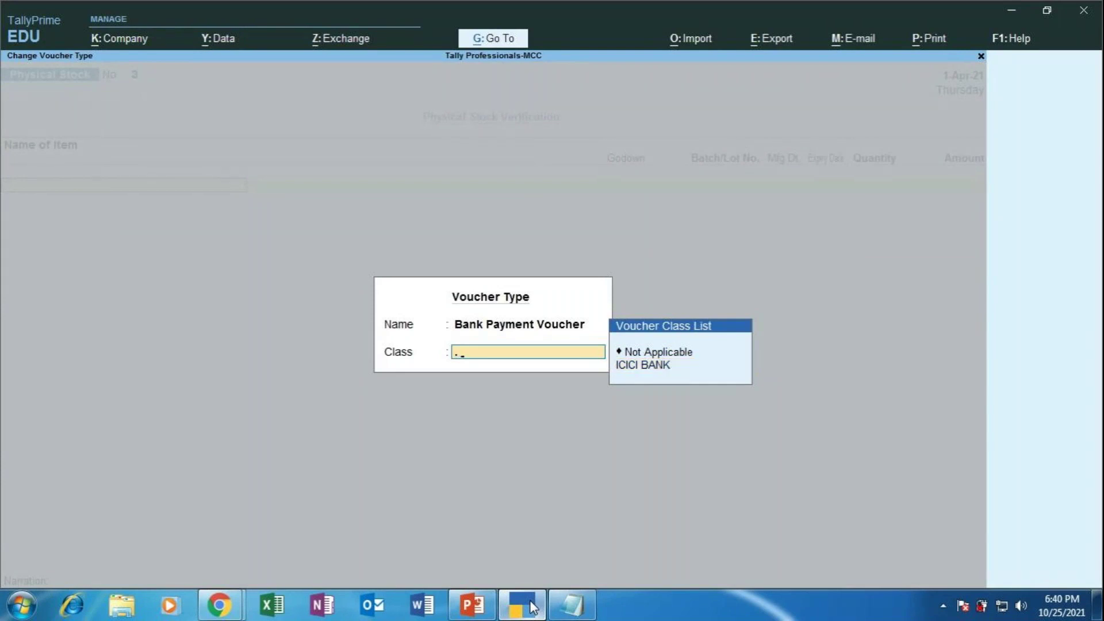
key(Down)
key(Down)
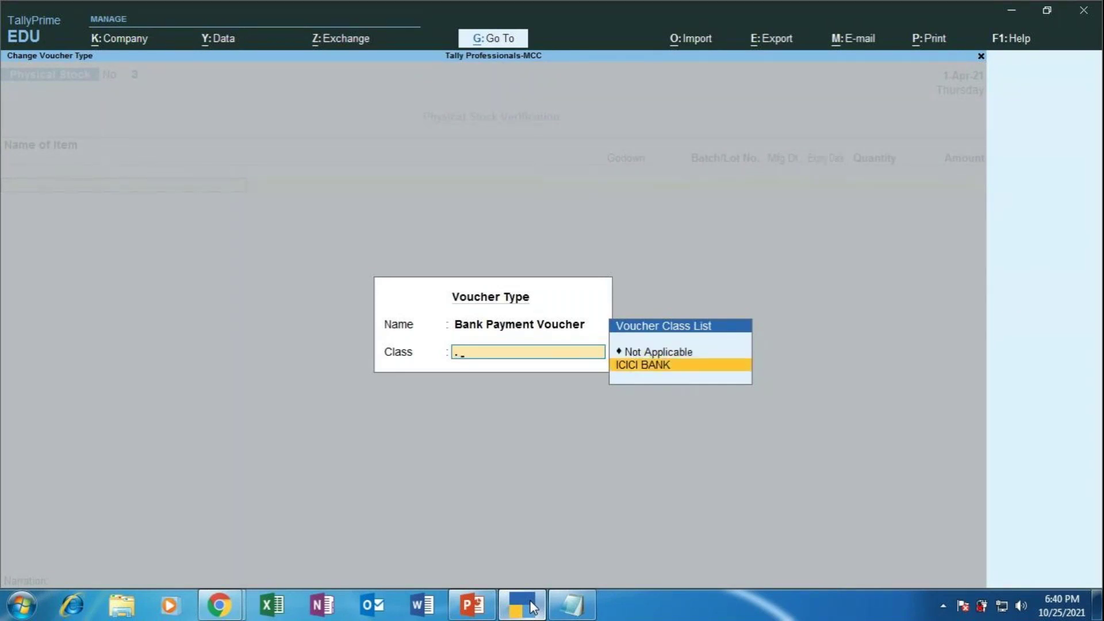
key(Return)
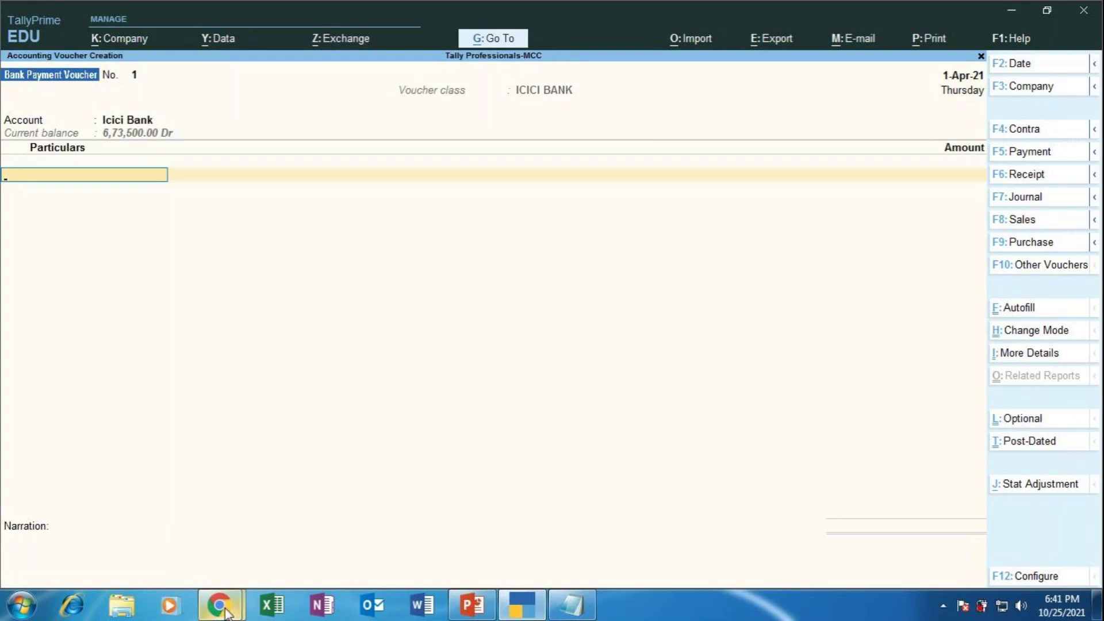
Switch to GoToMeeting in Chrome, mute the microphone, and return to TallyPrime
mouse_move(226, 612)
click(151, 521)
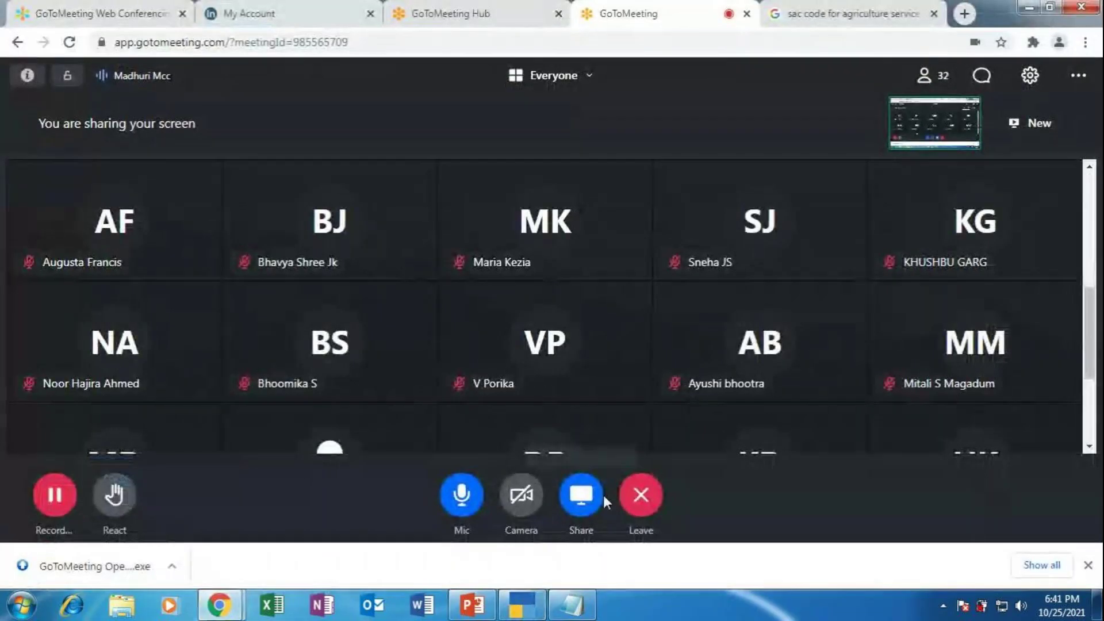
click(461, 494)
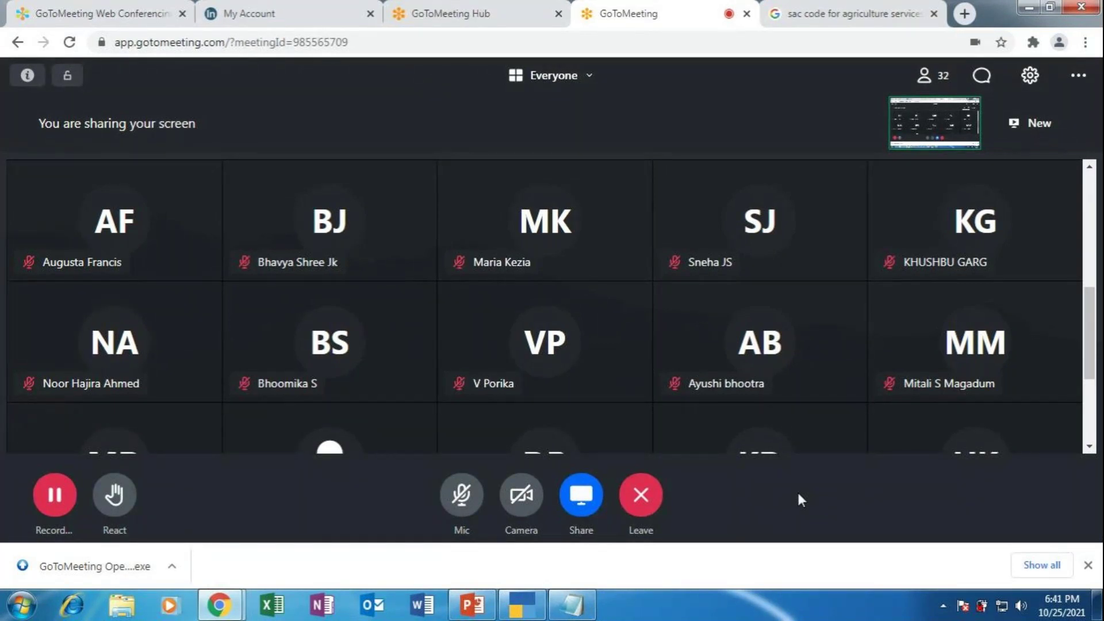
mouse_move(491, 611)
click(522, 605)
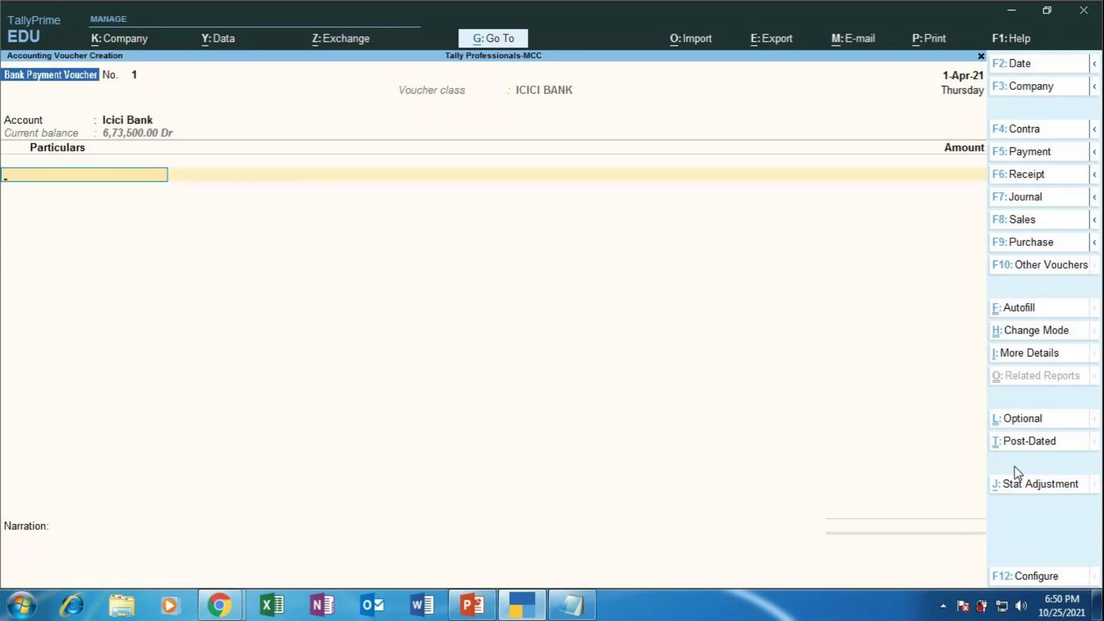
Unmute the microphone in the GoToMeeting session in Chrome and return to TallyPrime
click(517, 615)
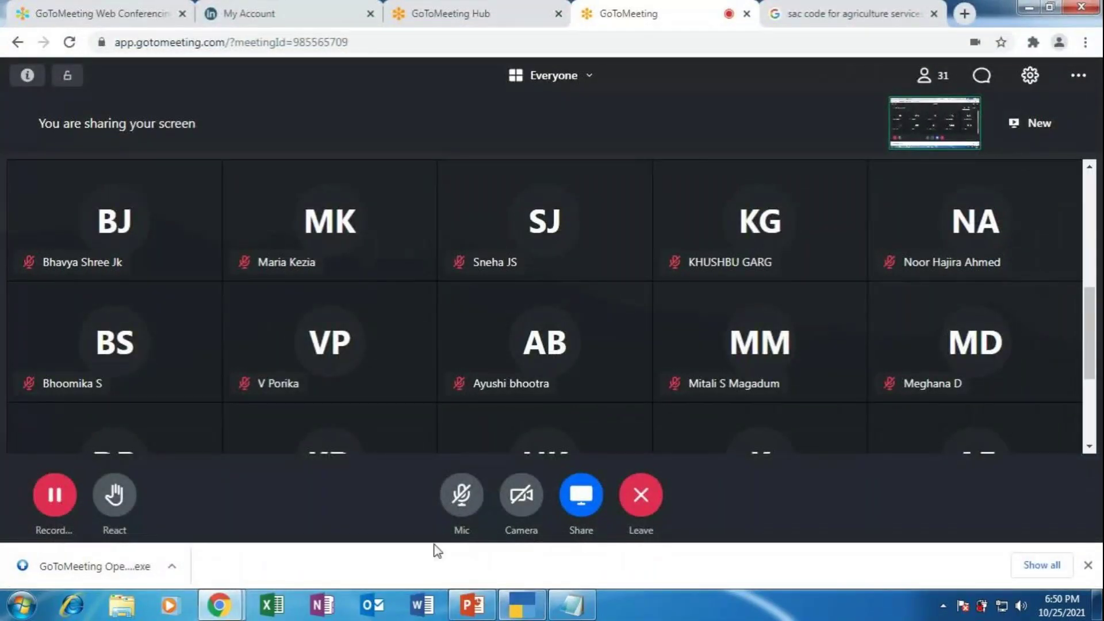
click(460, 496)
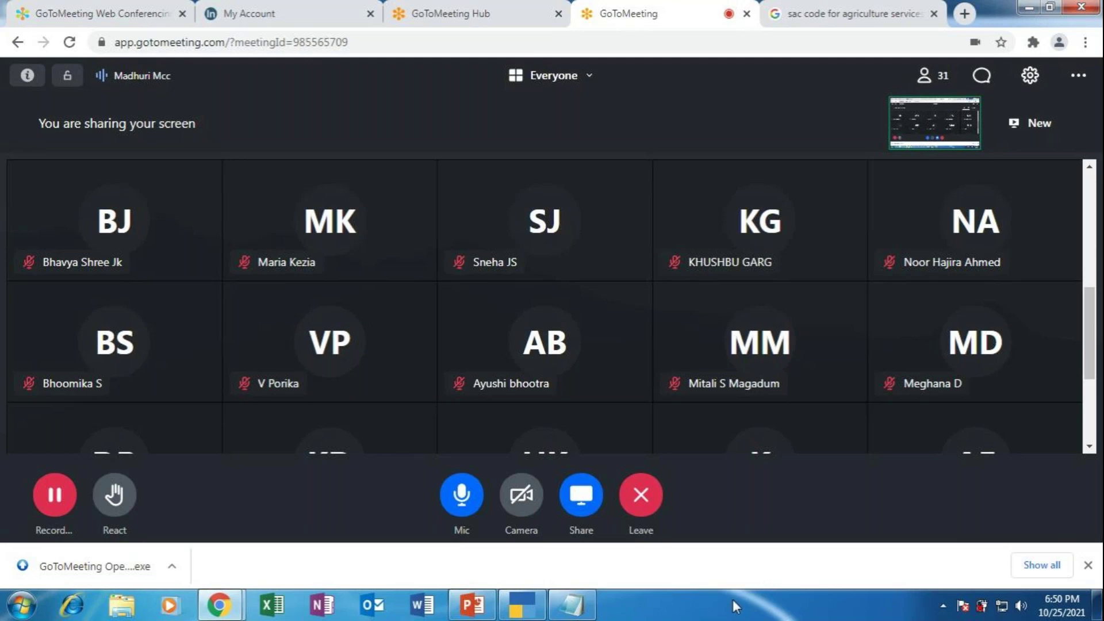
click(529, 613)
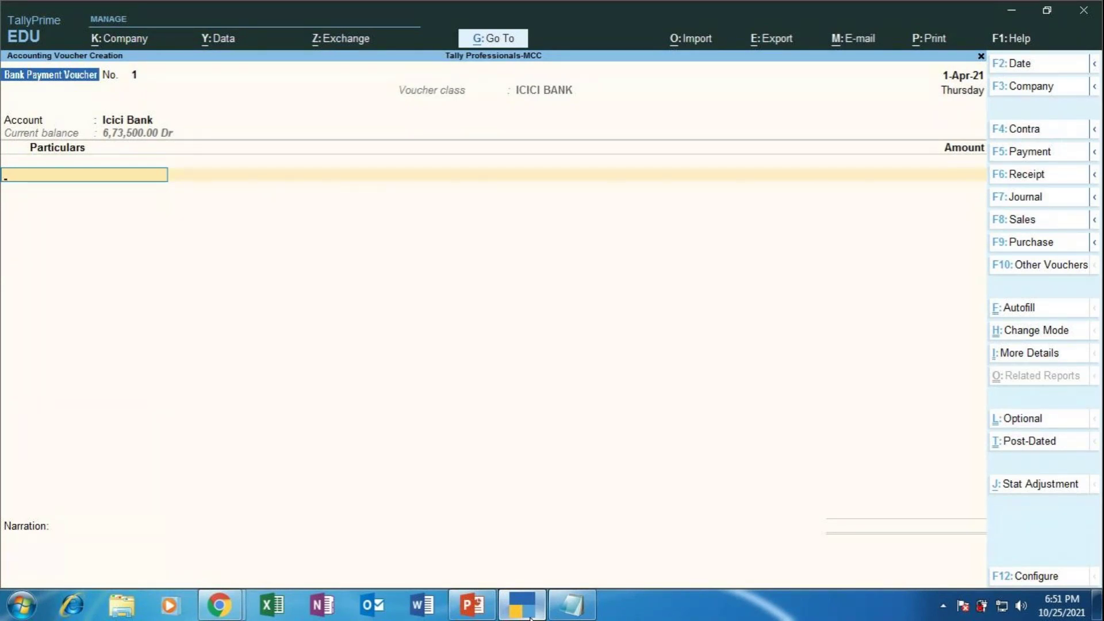
Switch to PowerPoint and review the Practical Exercise slide for the expenses and amounts to record
click(474, 614)
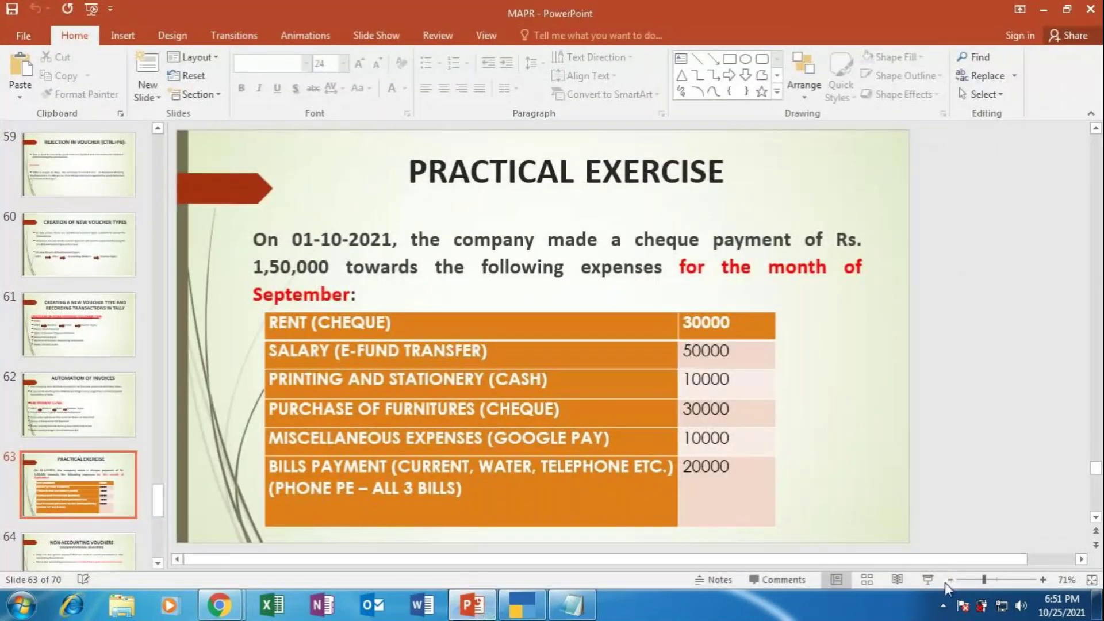
click(928, 579)
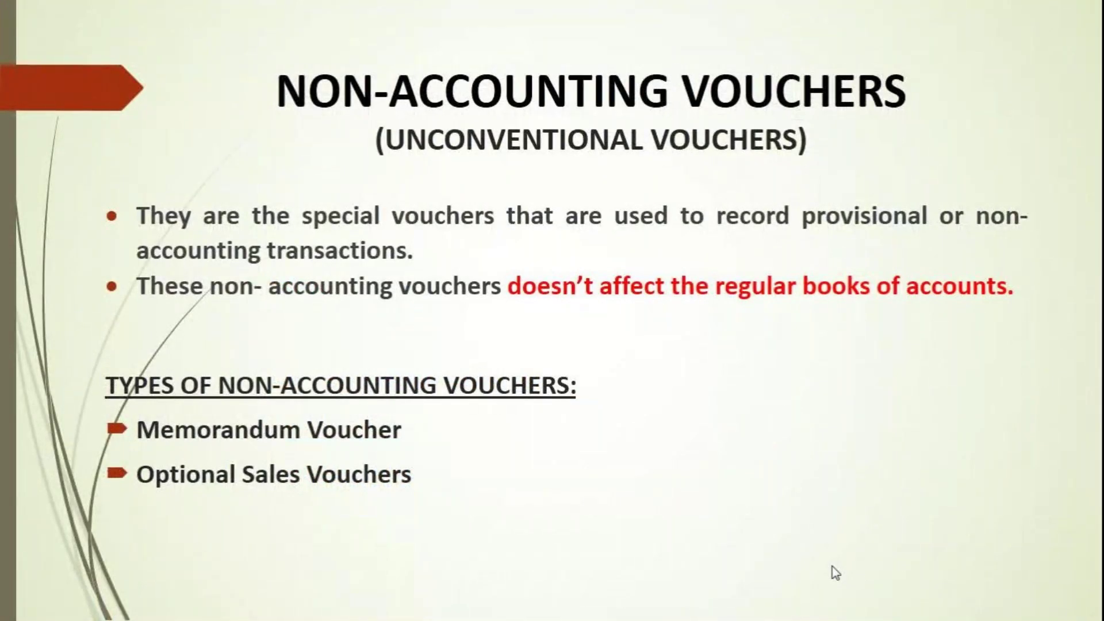
key(Left)
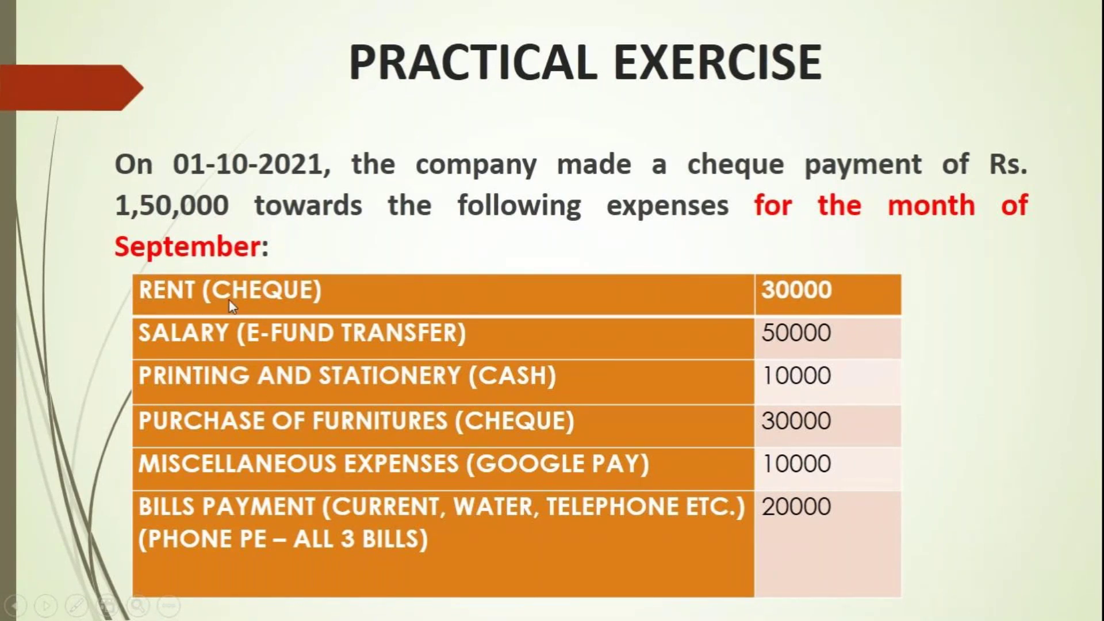
key(Escape)
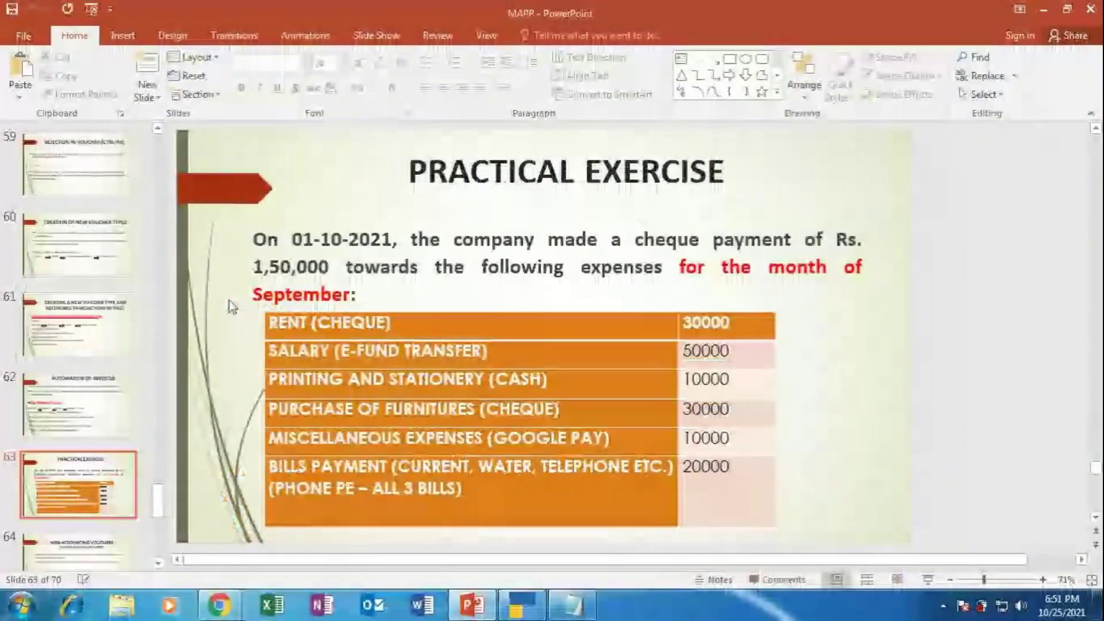
Return to TallyPrime and select the RENT PAID ledger as the voucher's first particular
click(522, 605)
text(RE)
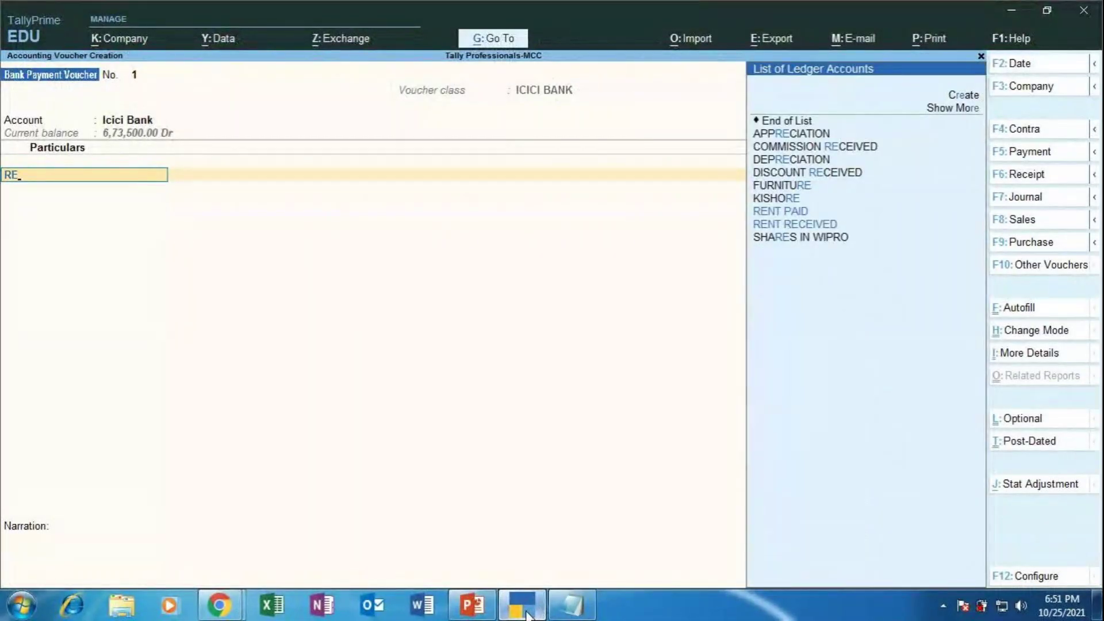
key(Down)
key(Down)
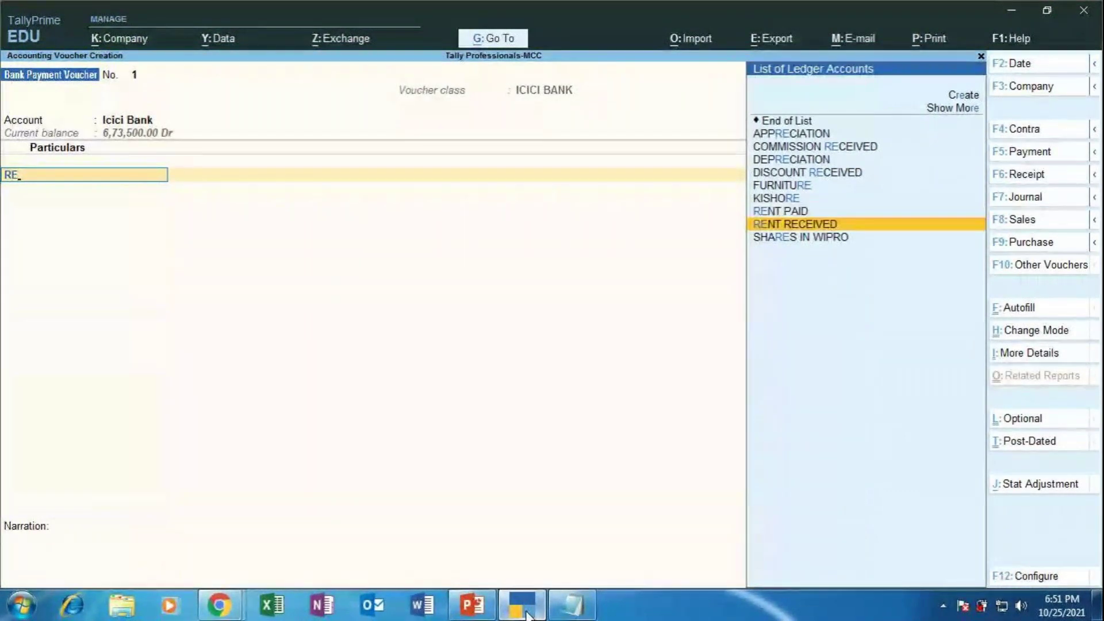
key(Up)
key(Return)
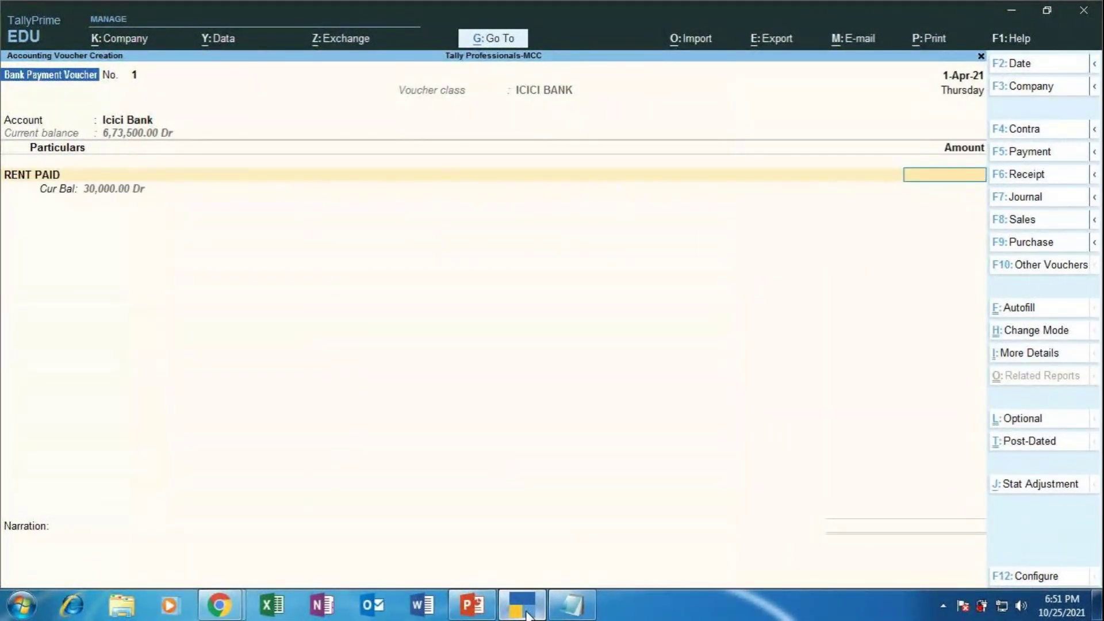
Set the RENT PAID amount in the Bank Payment Voucher to 30,000
text(30020)
key(BackSpace)
key(BackSpace)
text(000)
key(BackSpace)
key(Return)
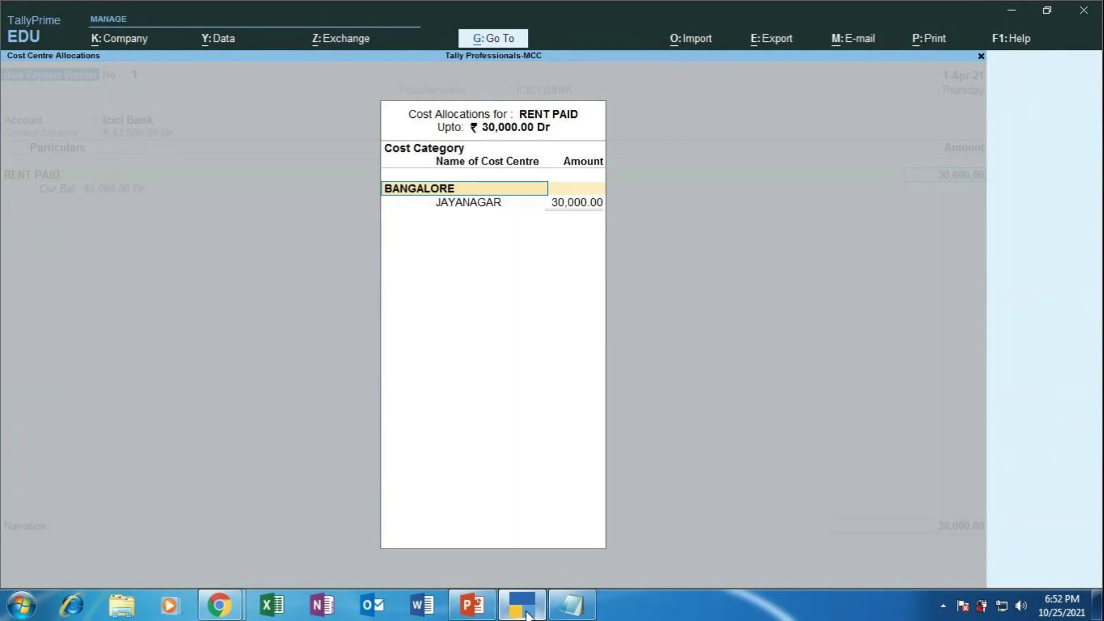
Allocate the full 30,000 of RENT PAID to the JAYANAGAR cost centre under the BANGALORE category
key(Return)
key(Return)
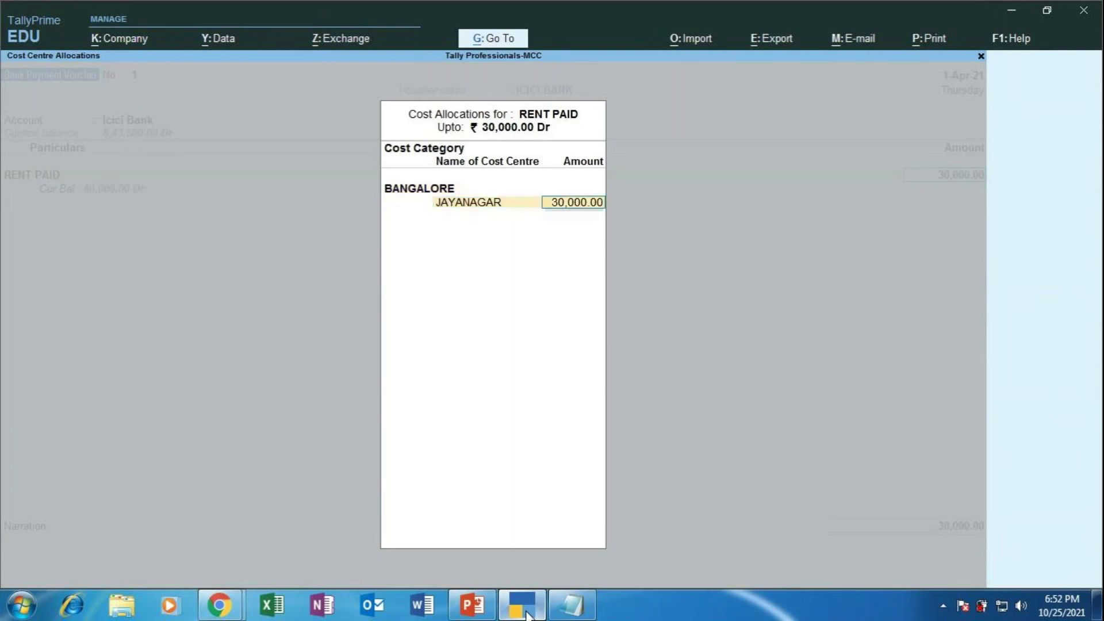
key(Return)
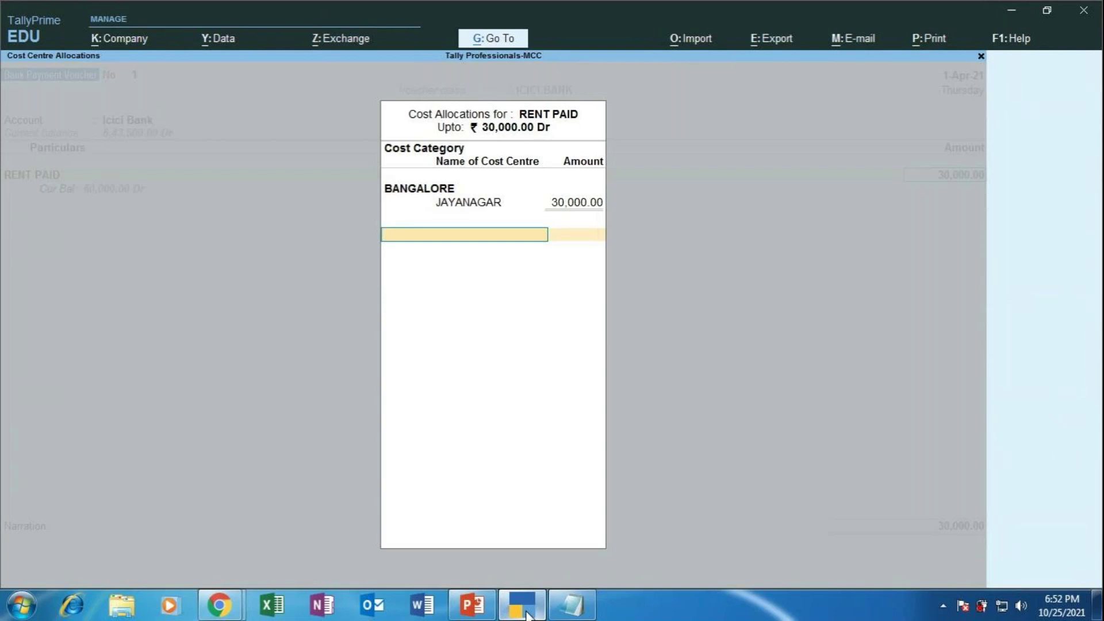
key(Return)
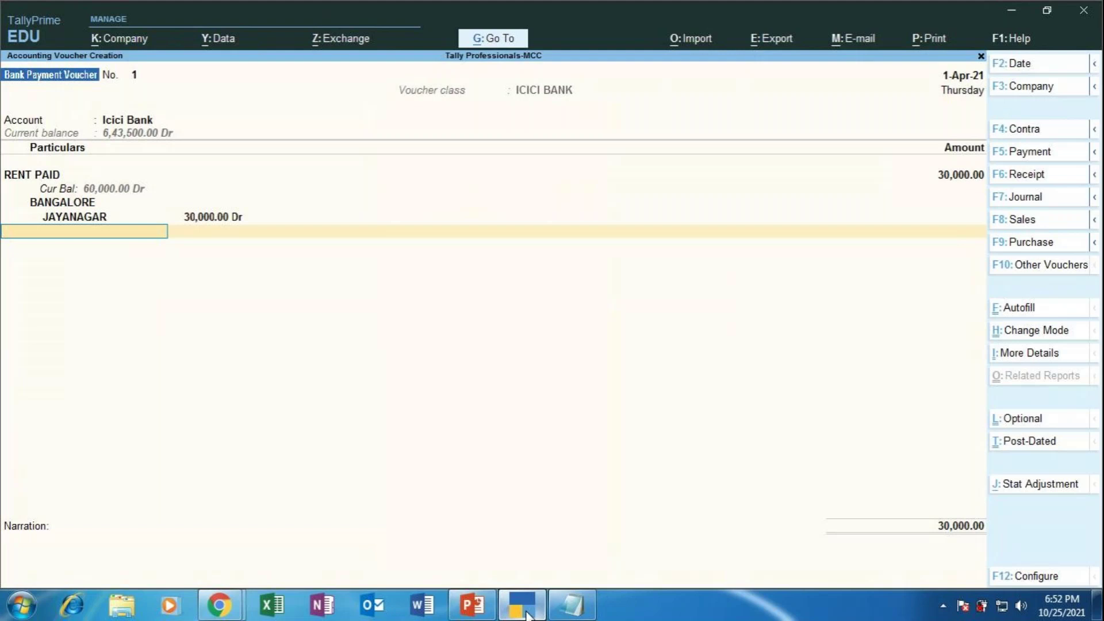
Start a new ledger from the voucher's second particular, naming it SALARY and grouping it under Indirect Expenses
text(S)
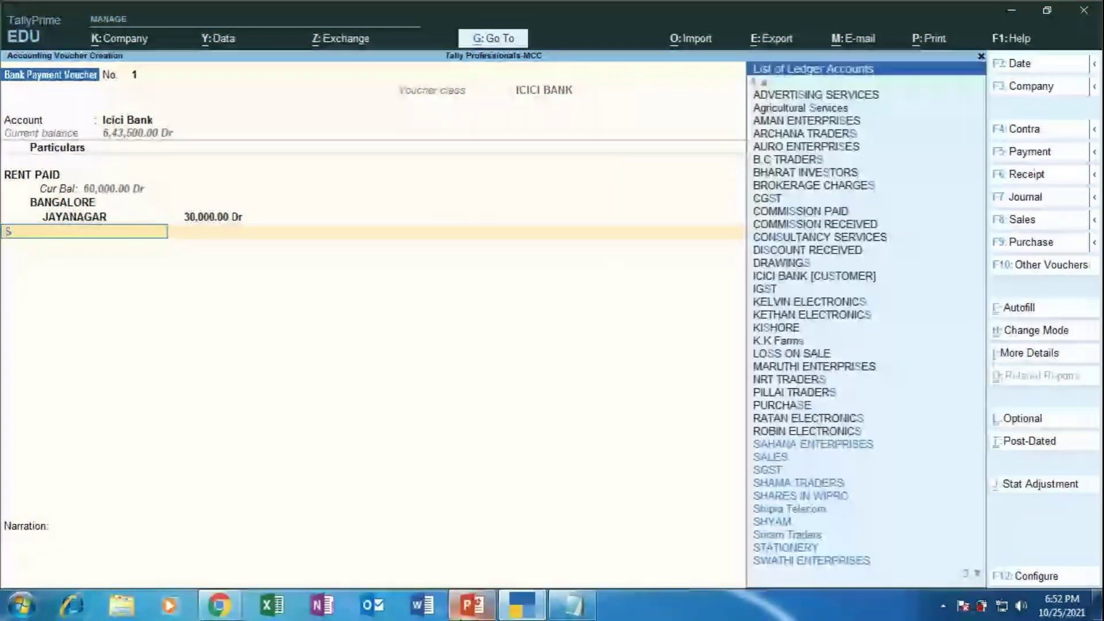
text(A)
key(alt+c)
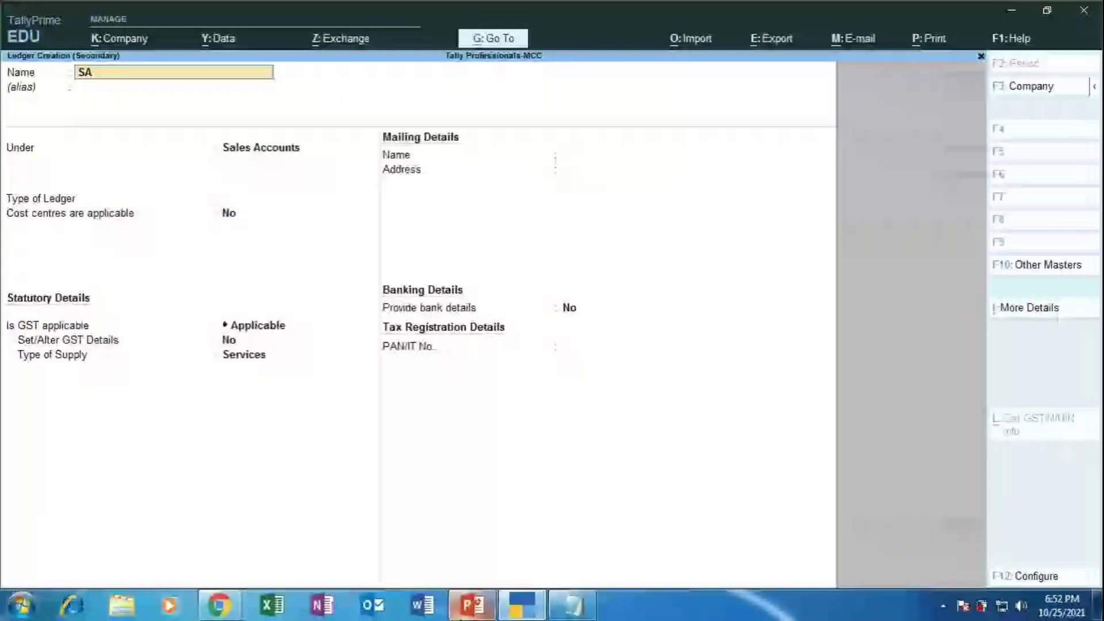
text(LARY)
key(Return)
text(ind)
key(Return)
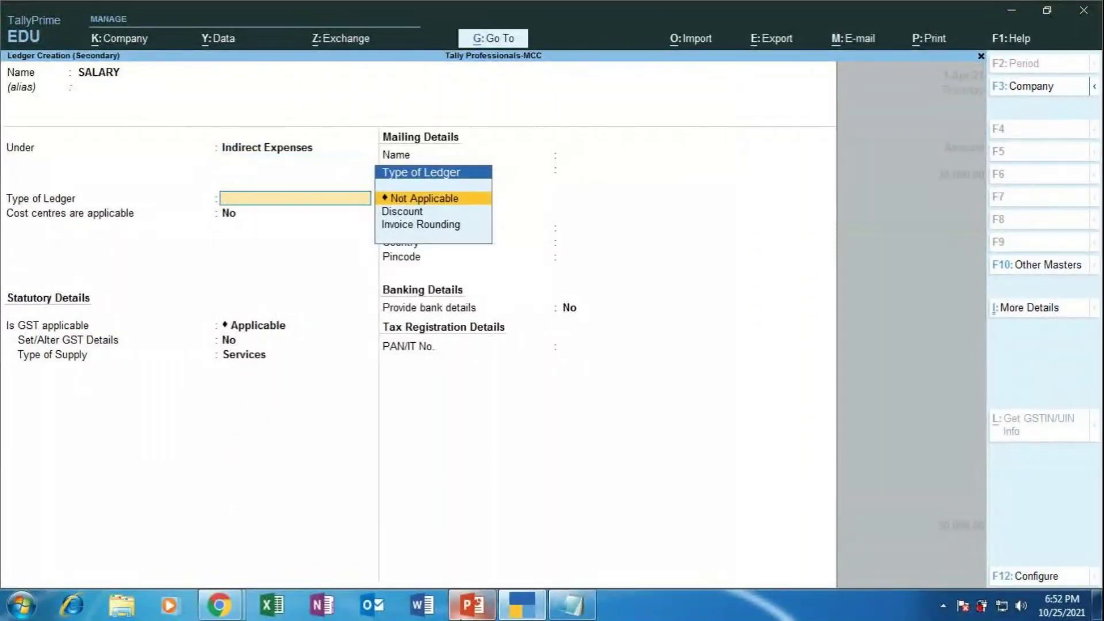
Set the SALARY ledger to use cost centres, mark its ledger type and GST as Not Applicable, and save it
key(Return)
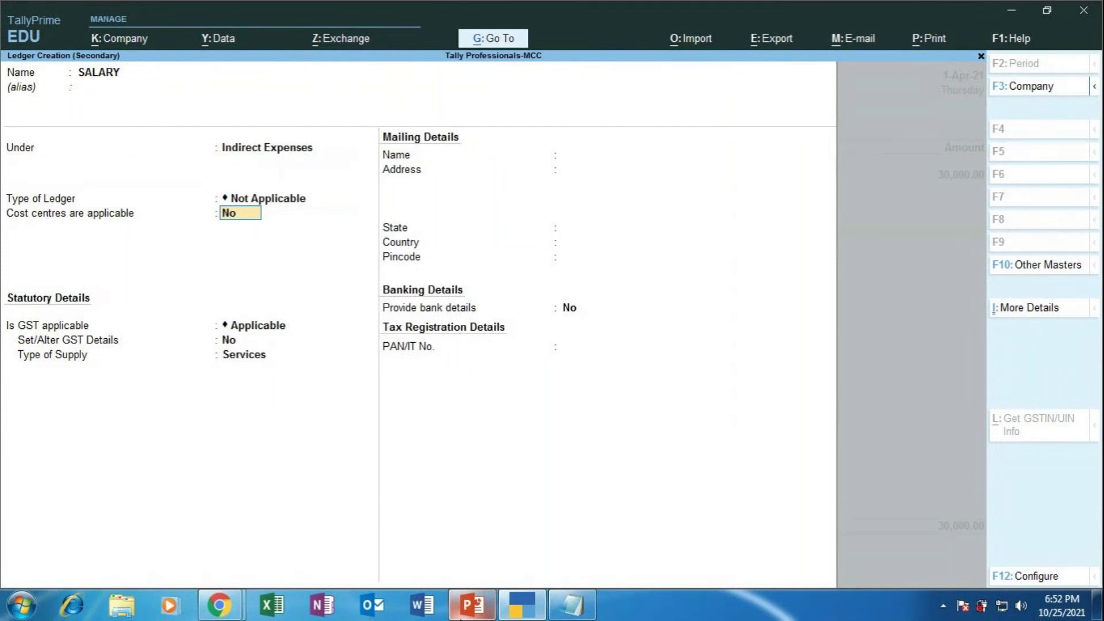
text(yes)
key(Return)
key(BackSpace)
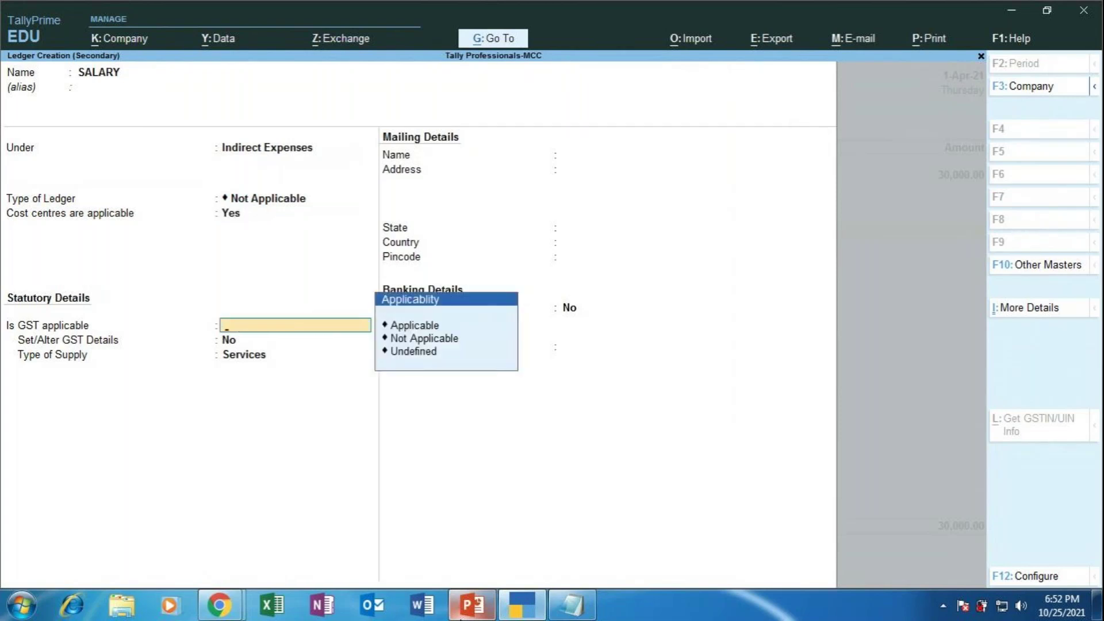
key(Down)
key(Down)
key(Return)
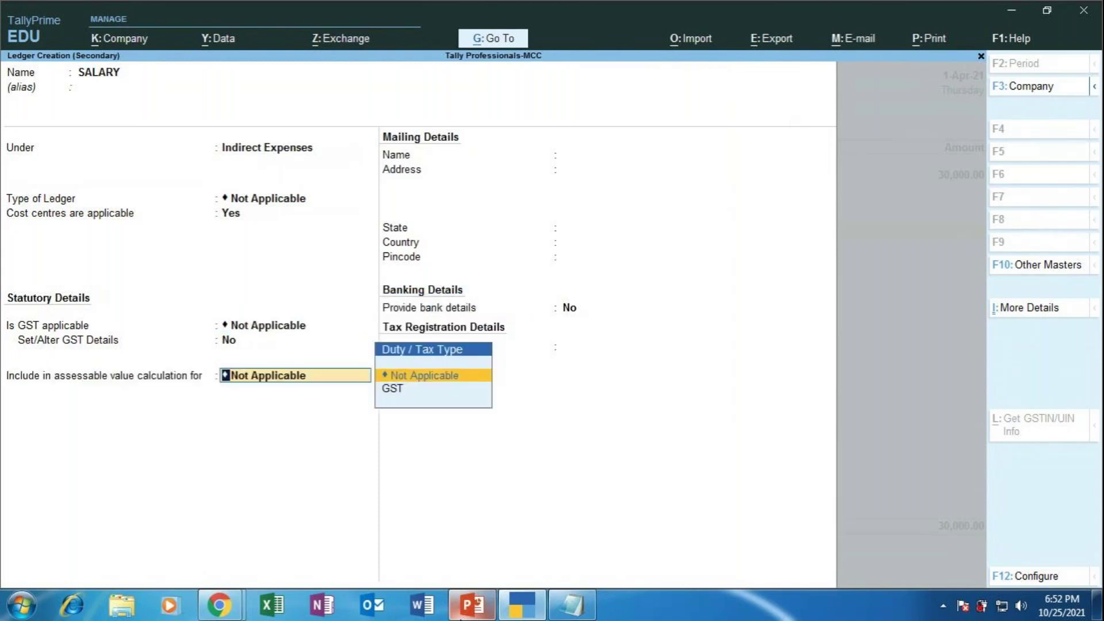
key(Return)
key(Return)
key(Return)
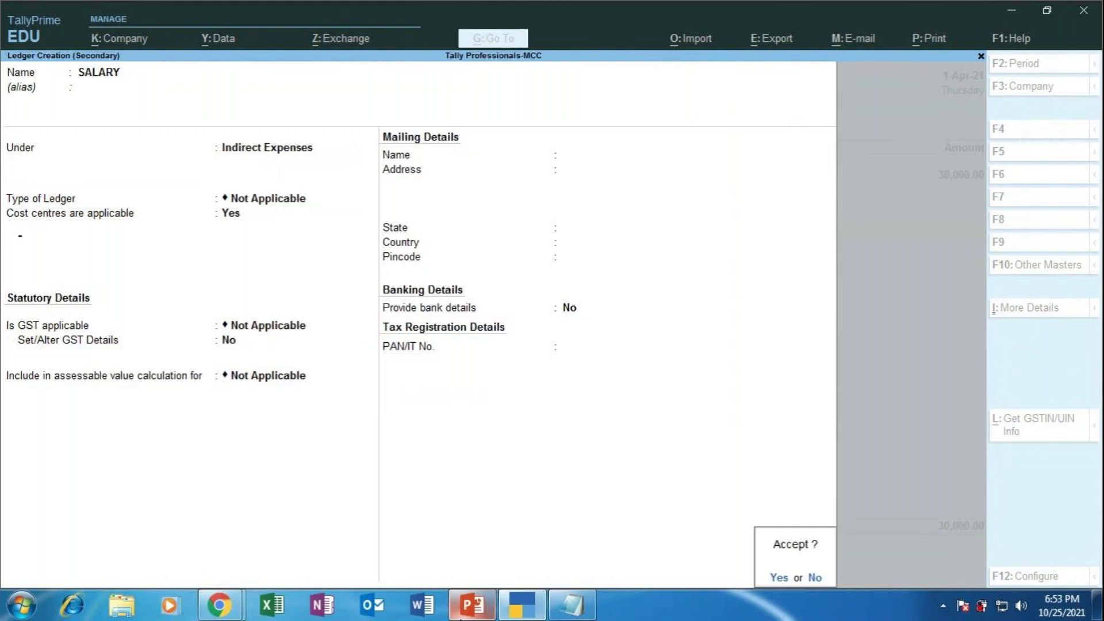
key(Return)
text(50000)
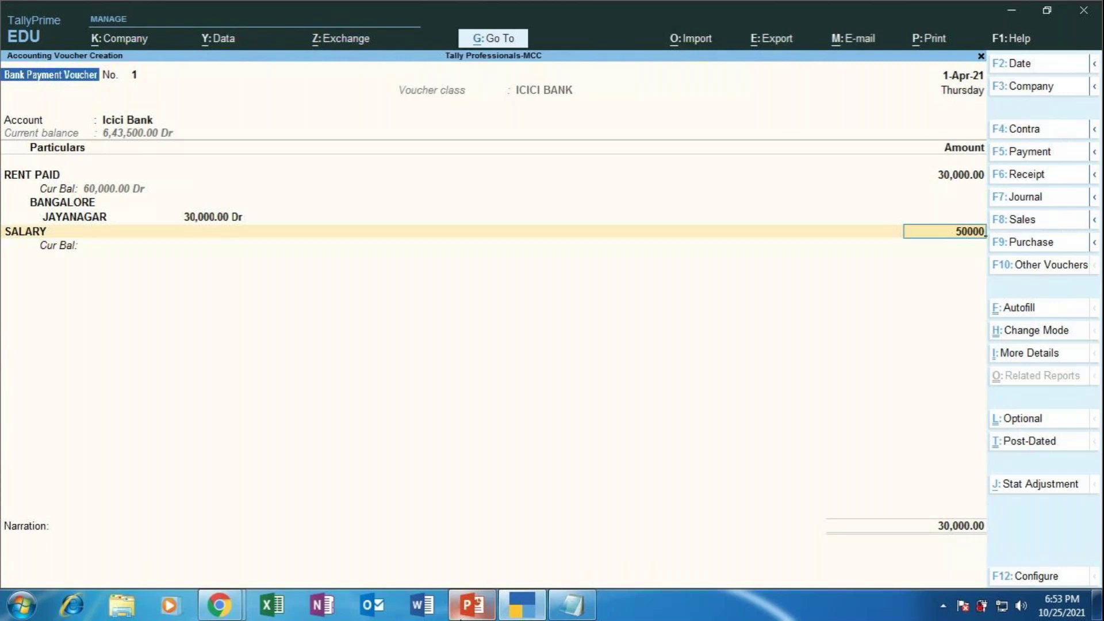
key(BackSpace)
key(BackSpace)
key(BackSpace)
key(BackSpace)
key(BackSpace)
key(BackSpace)
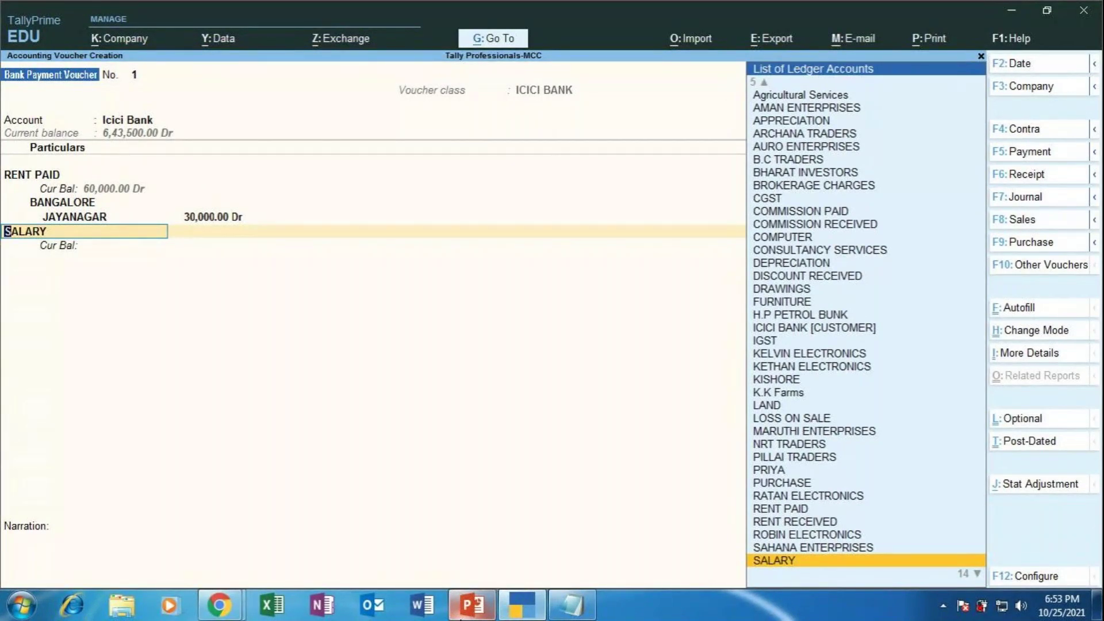
Select the SALARY ledger as the second particular and set its amount to 50,000
key(Return)
text(50000)
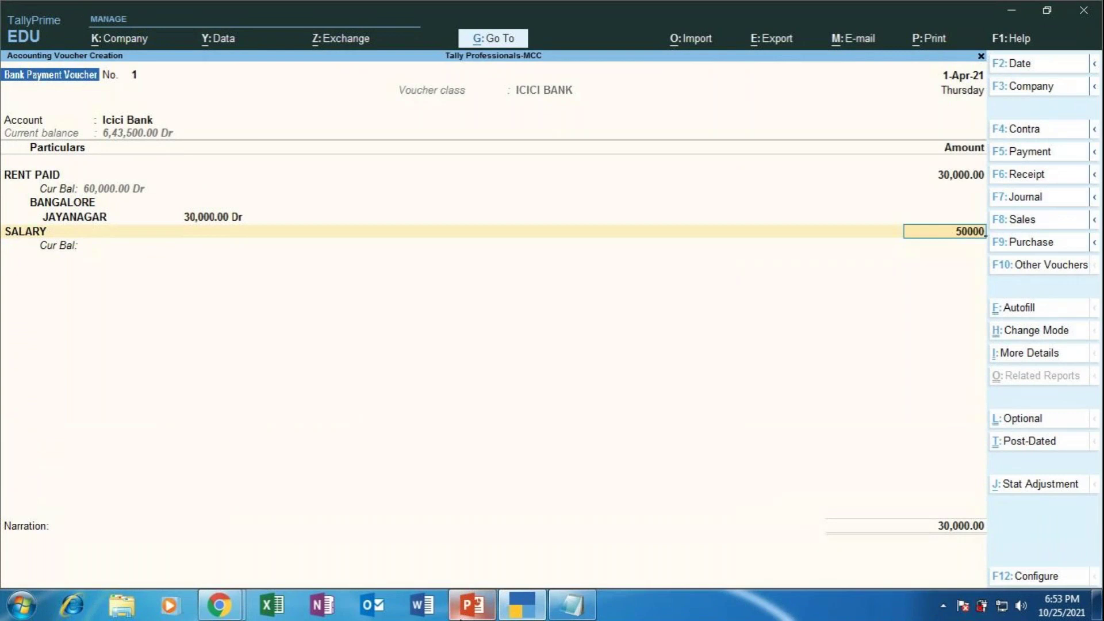
key(Return)
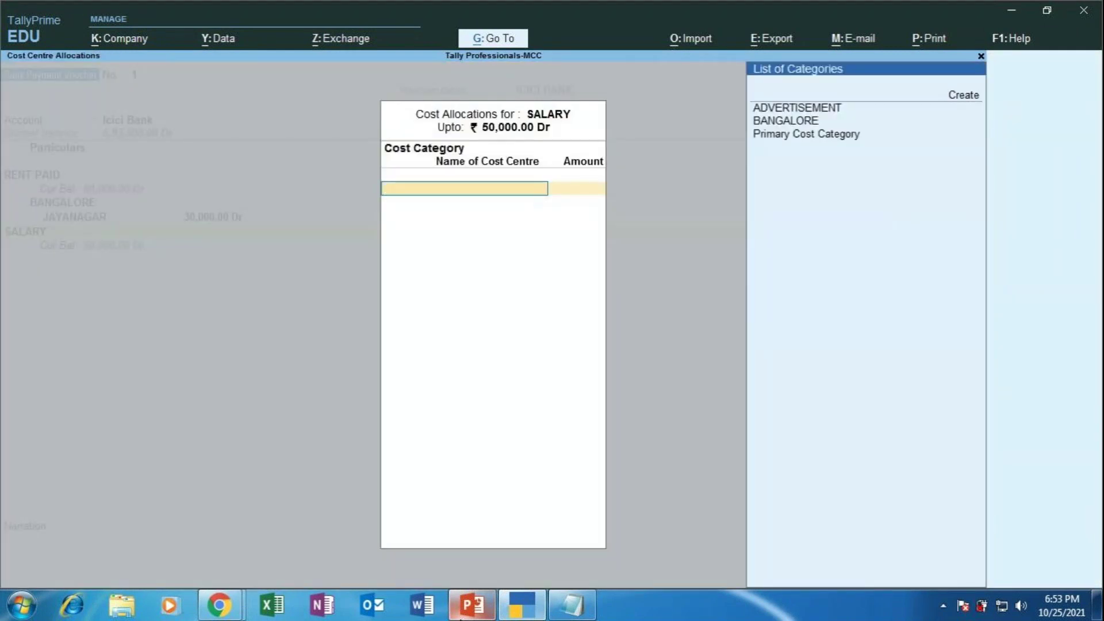
Allocate the full 50,000 of SALARY to the JAYANAGAR cost centre under the BANGALORE category
key(Down)
key(Down)
key(Down)
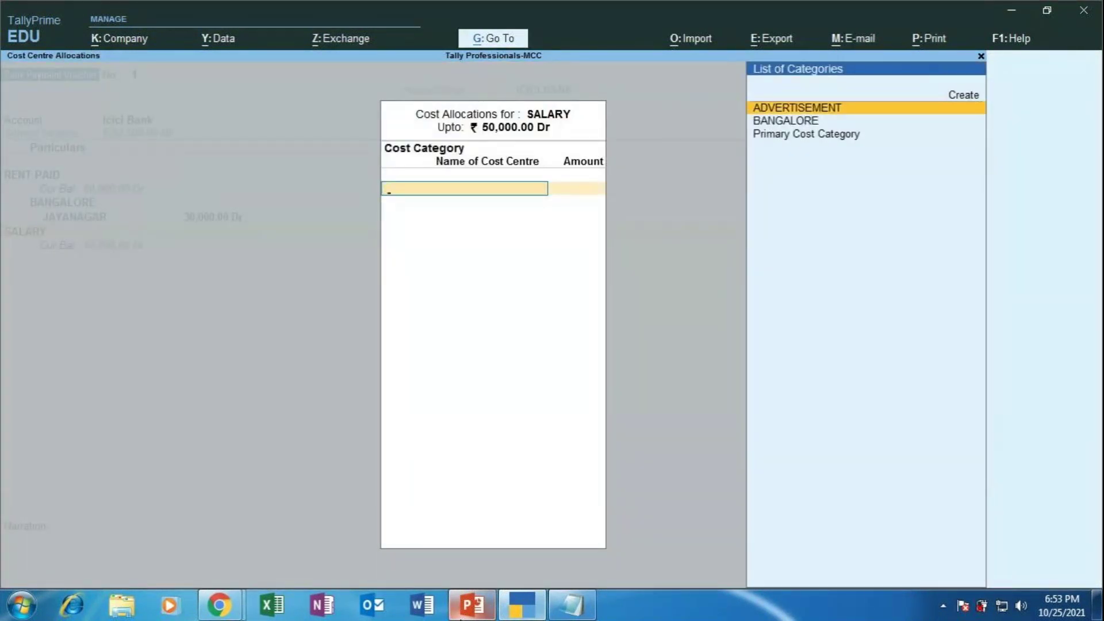
key(Return)
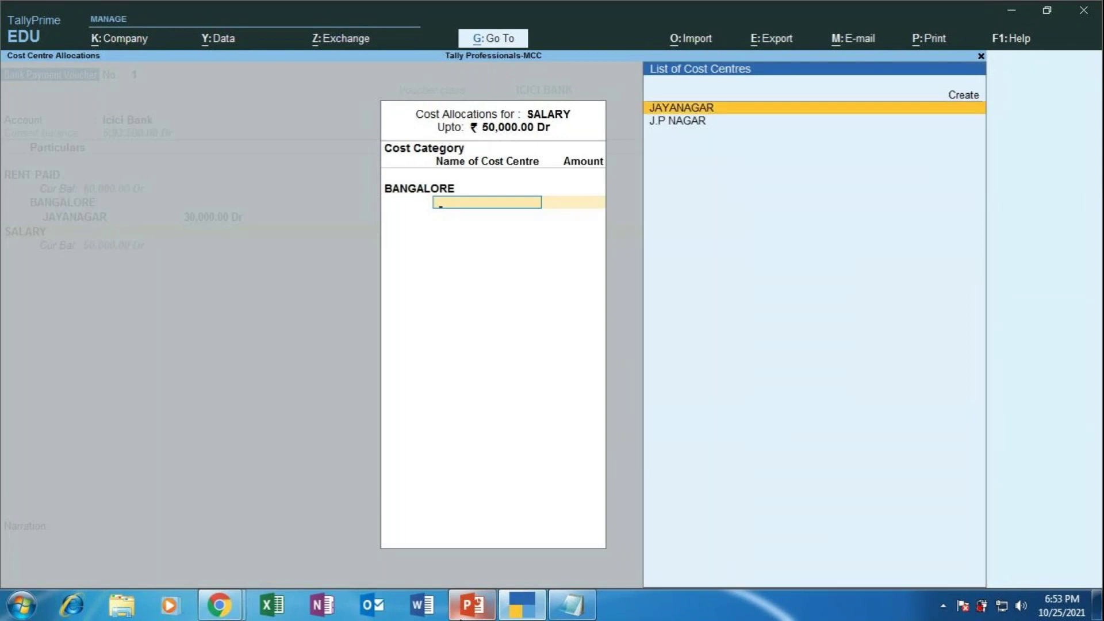
key(Return)
key(Return)
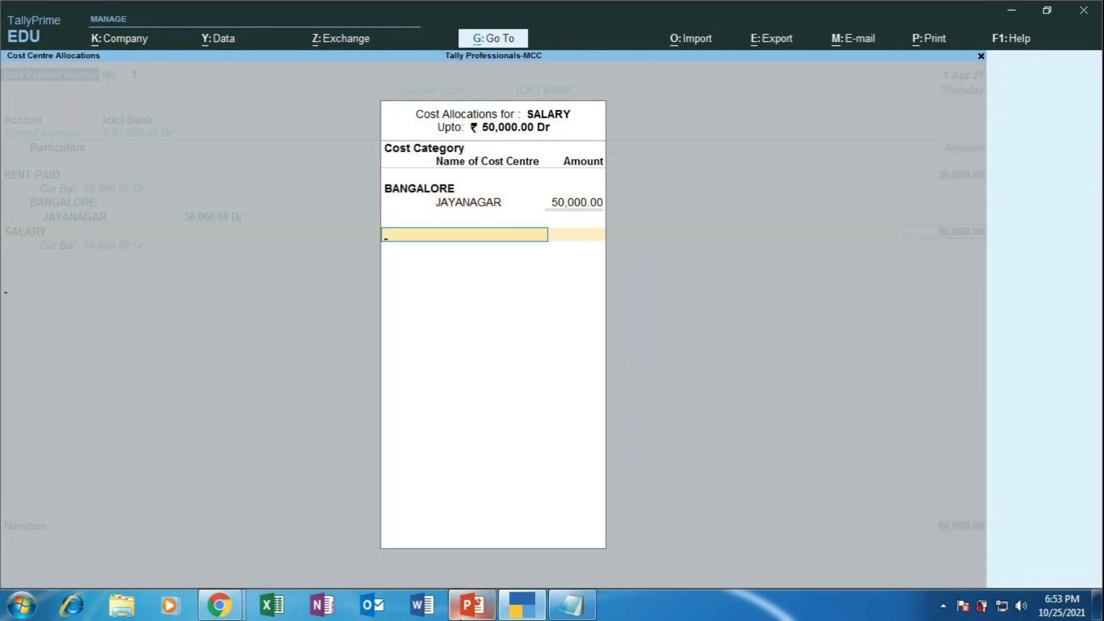
key(Return)
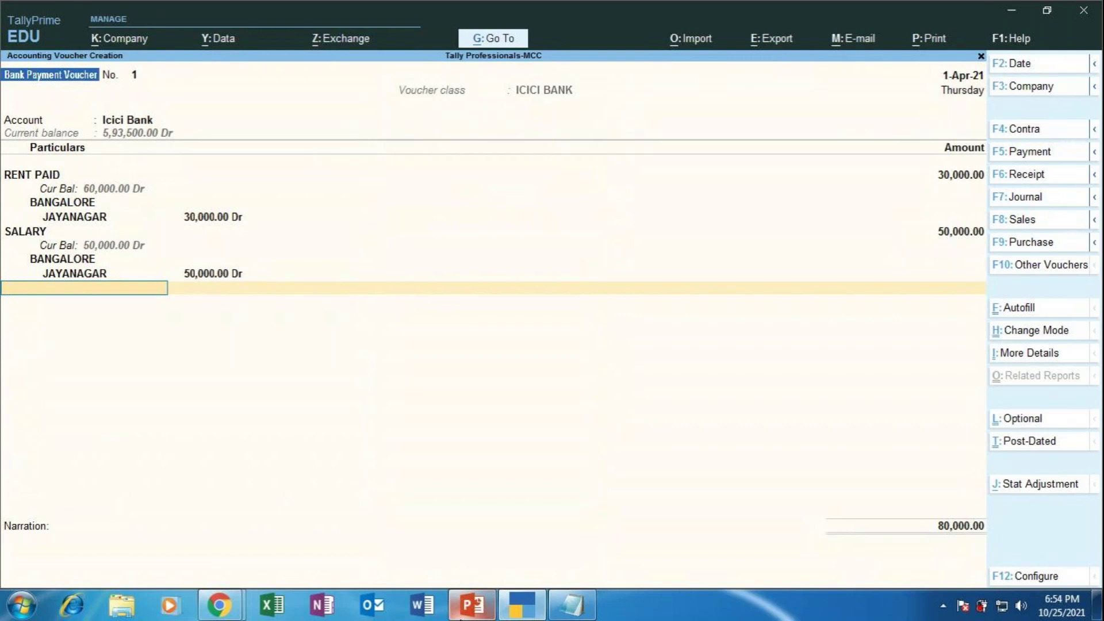
Switch to PowerPoint, check the remaining expenses on the Practical Exercise slide in full screen, and return to TallyPrime
click(470, 607)
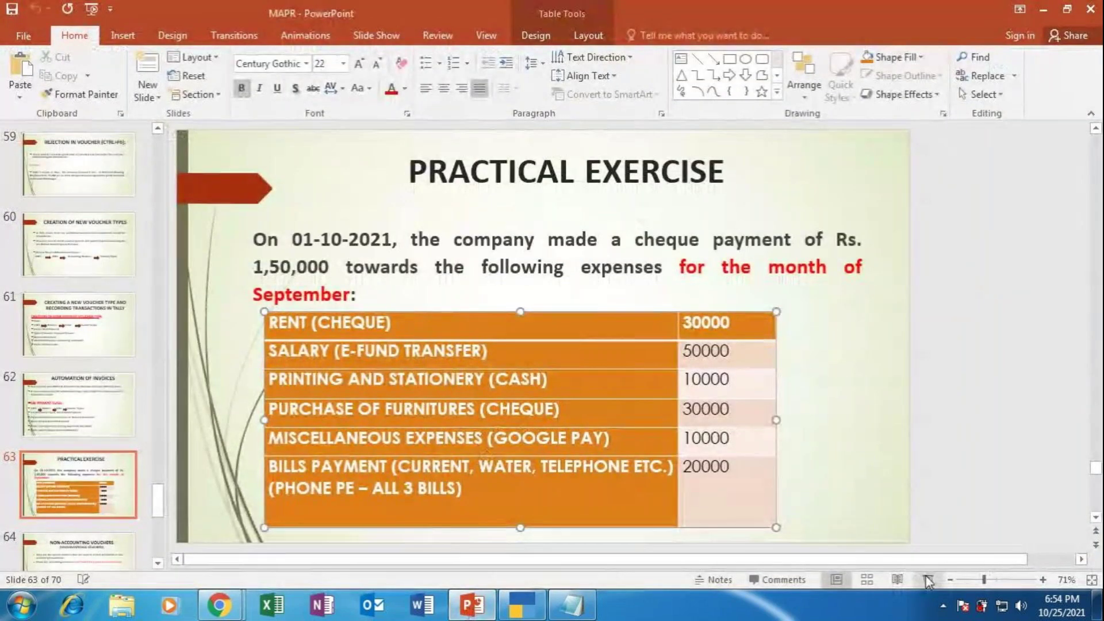
click(928, 581)
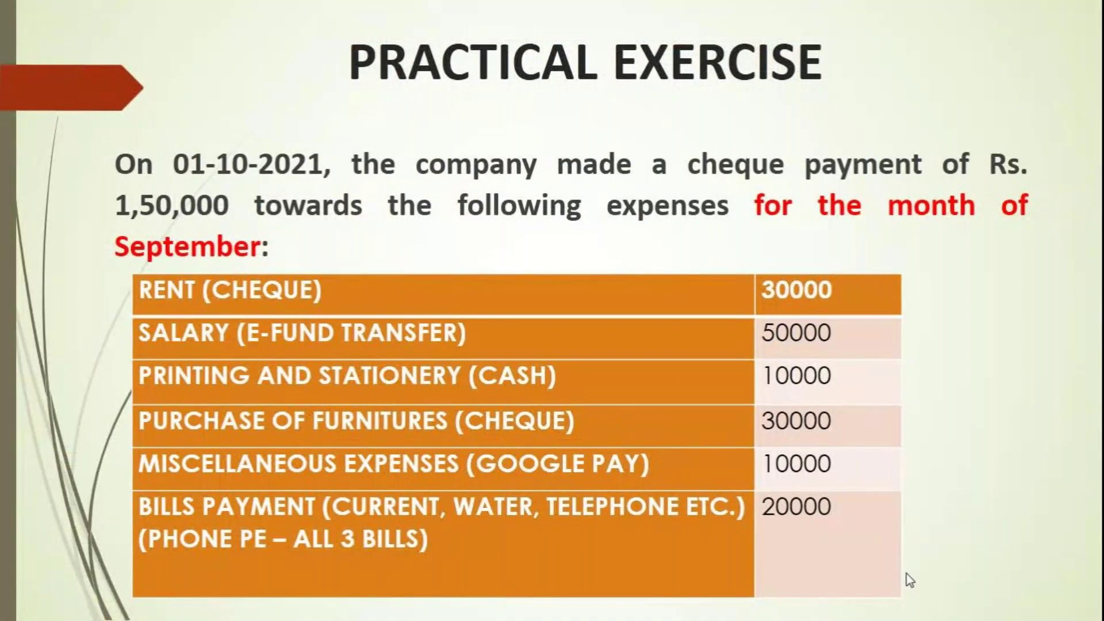
key(Escape)
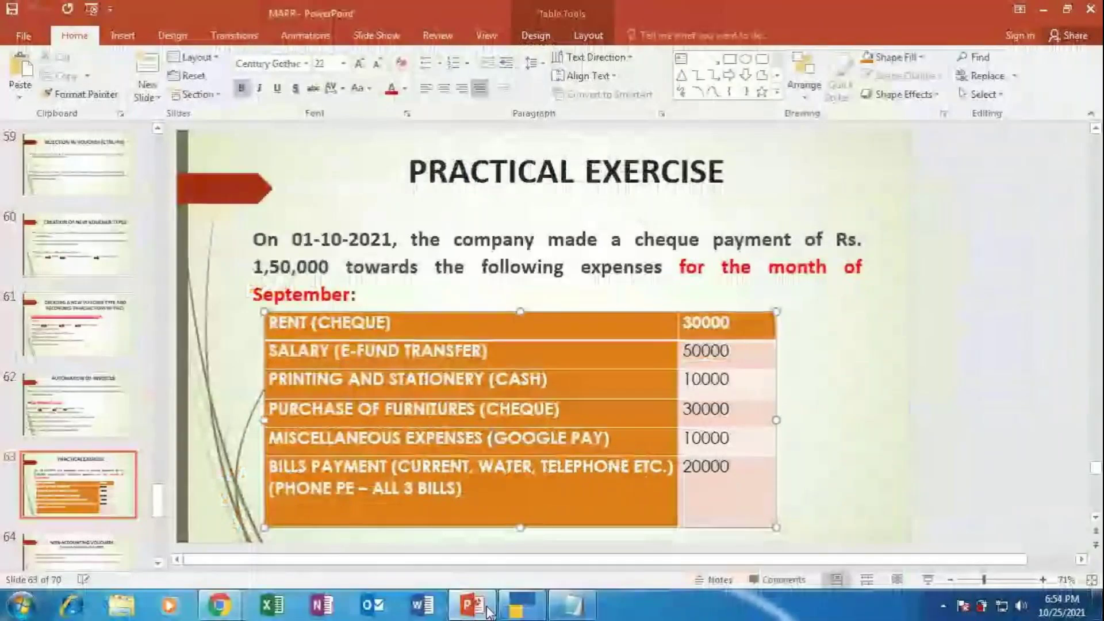
click(475, 610)
Start a new ledger from the voucher's third particular, naming it PRINTING AND STATIONERY under Indirect Expenses
text(P)
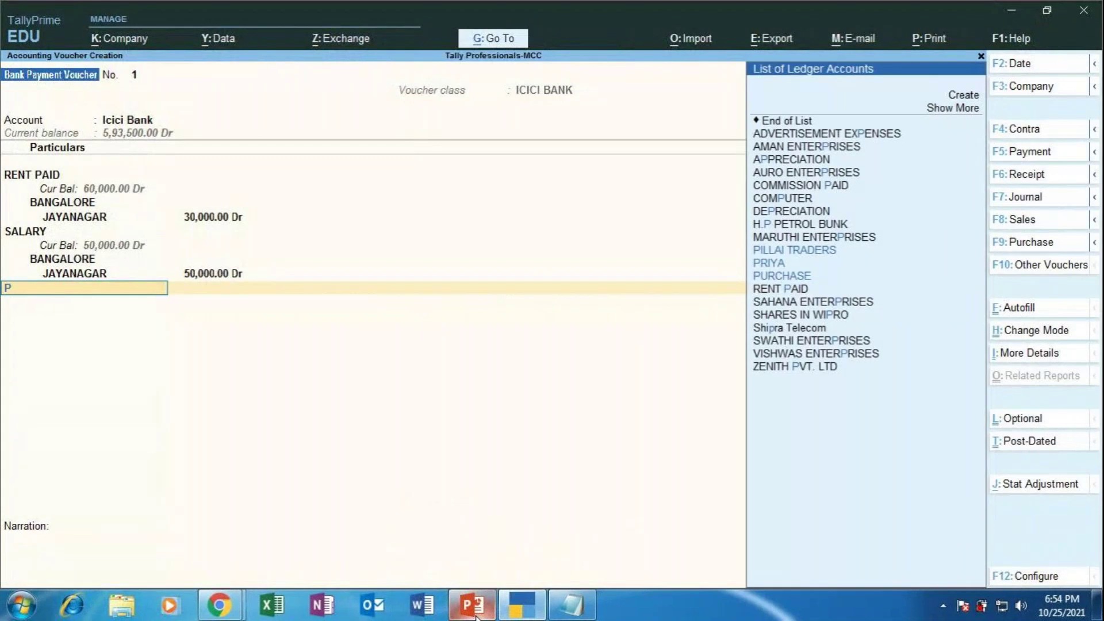
key(Up)
key(Up)
key(Up)
key(Up)
key(Up)
key(Up)
key(Up)
key(Up)
key(Up)
key(Up)
key(Up)
key(Up)
key(Up)
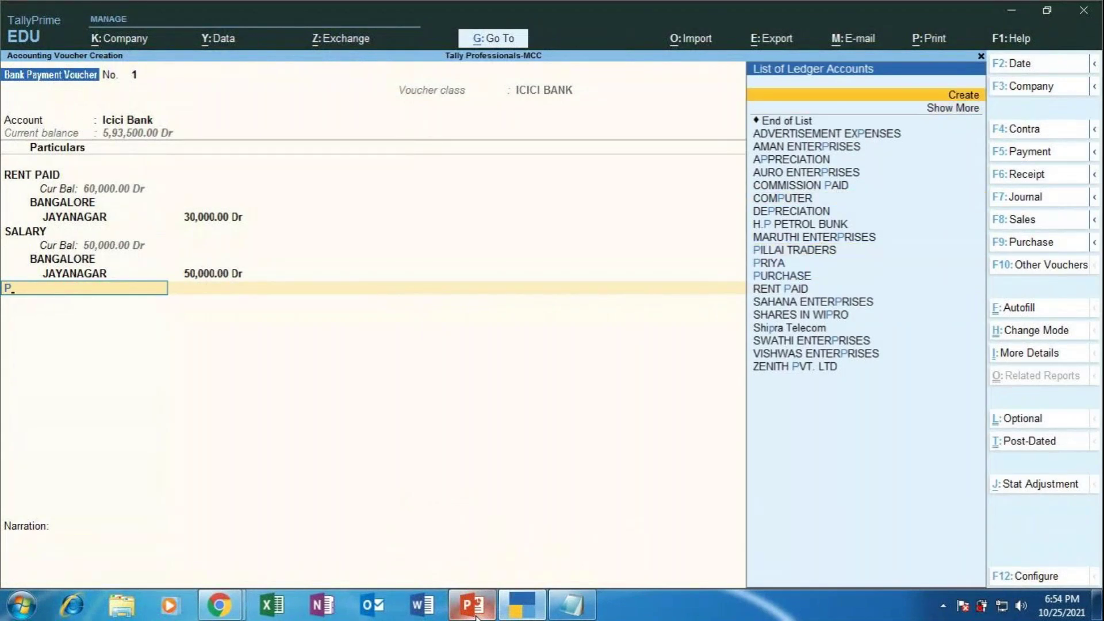
key(Return)
text(PRI)
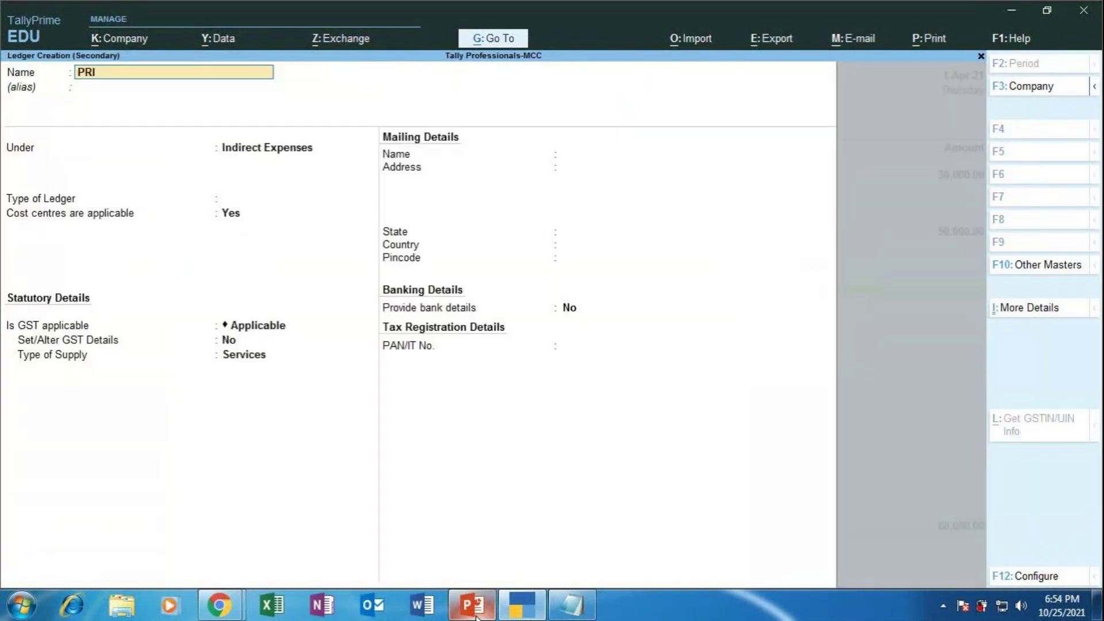
text(NTING AND STATIONERY)
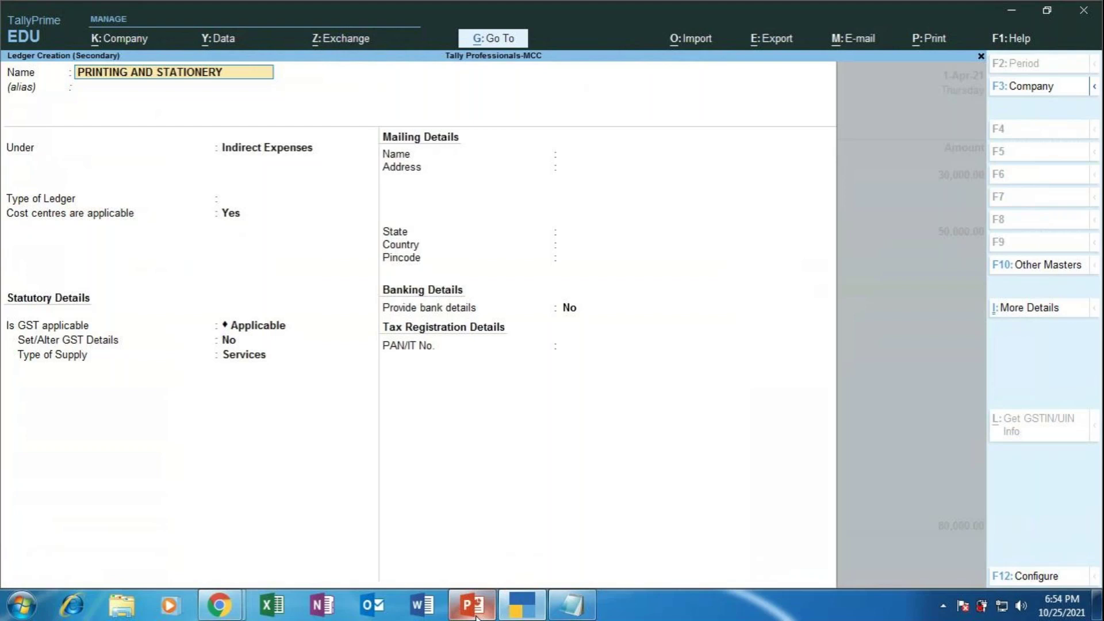
key(Return)
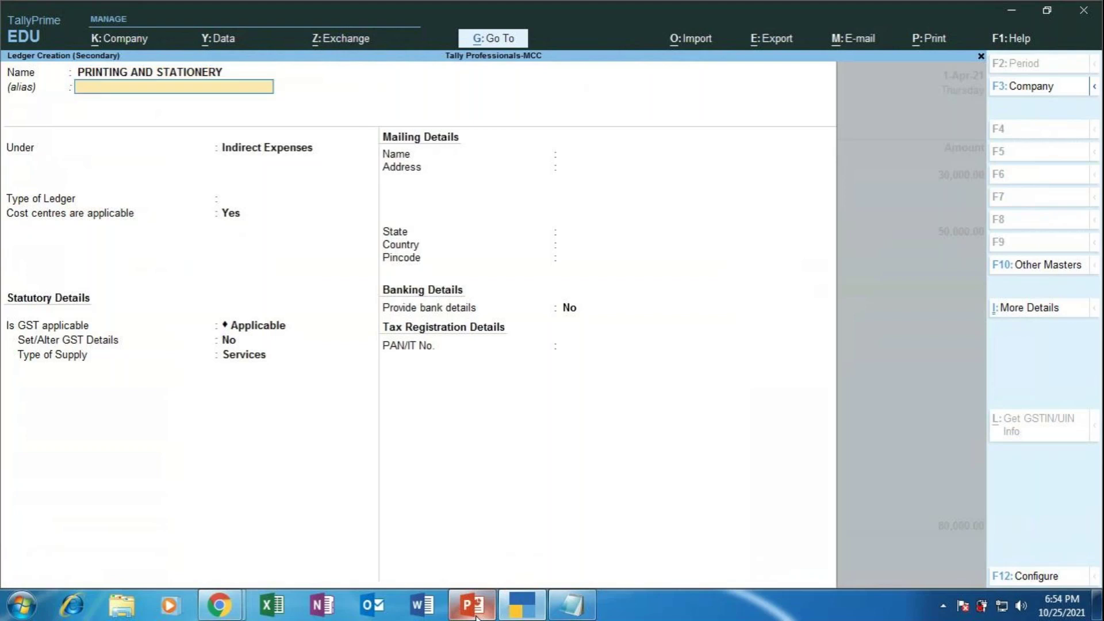
key(Return)
key(Return)
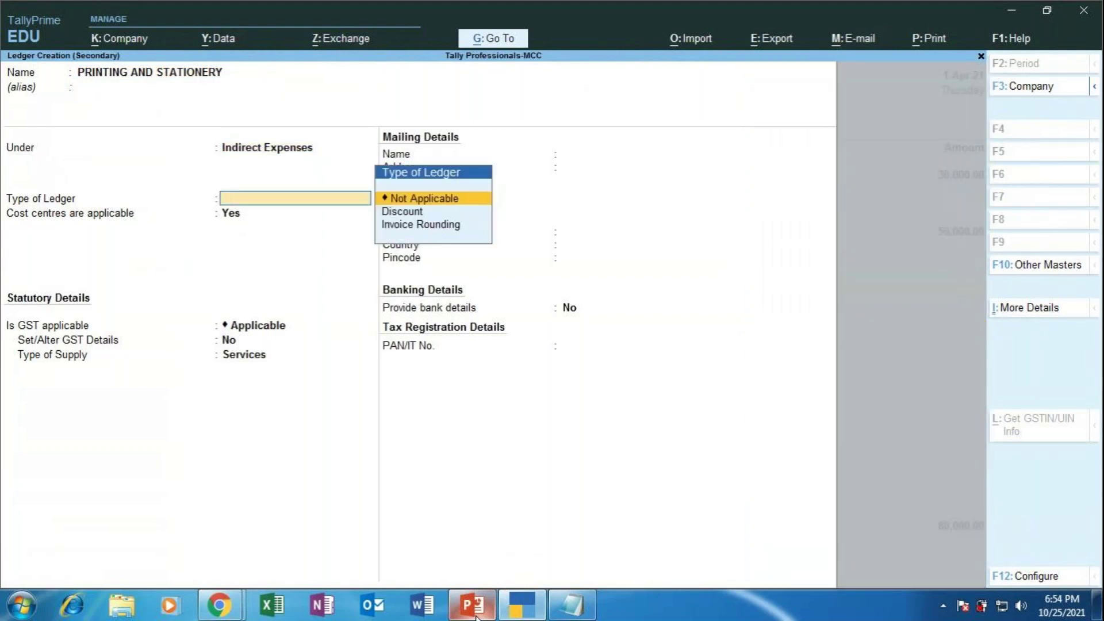
Keep cost centres enabled for the PRINTING AND STATIONERY ledger, set its ledger type and GST to Not Applicable, and save it
key(Return)
key(Return)
key(Return)
key(BackSpace)
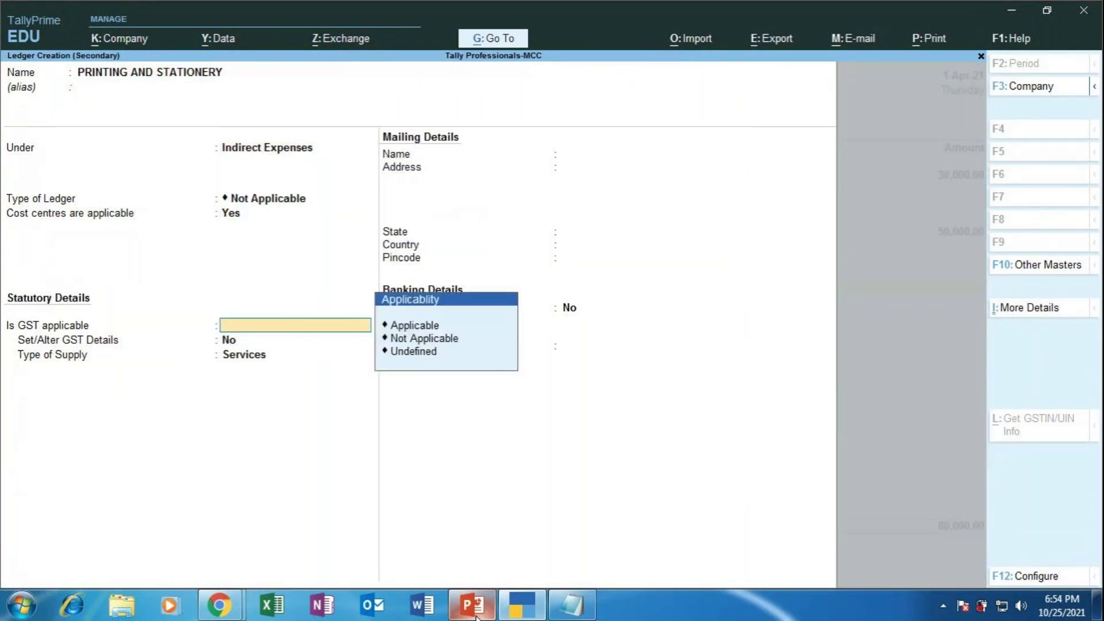
key(Down)
key(Return)
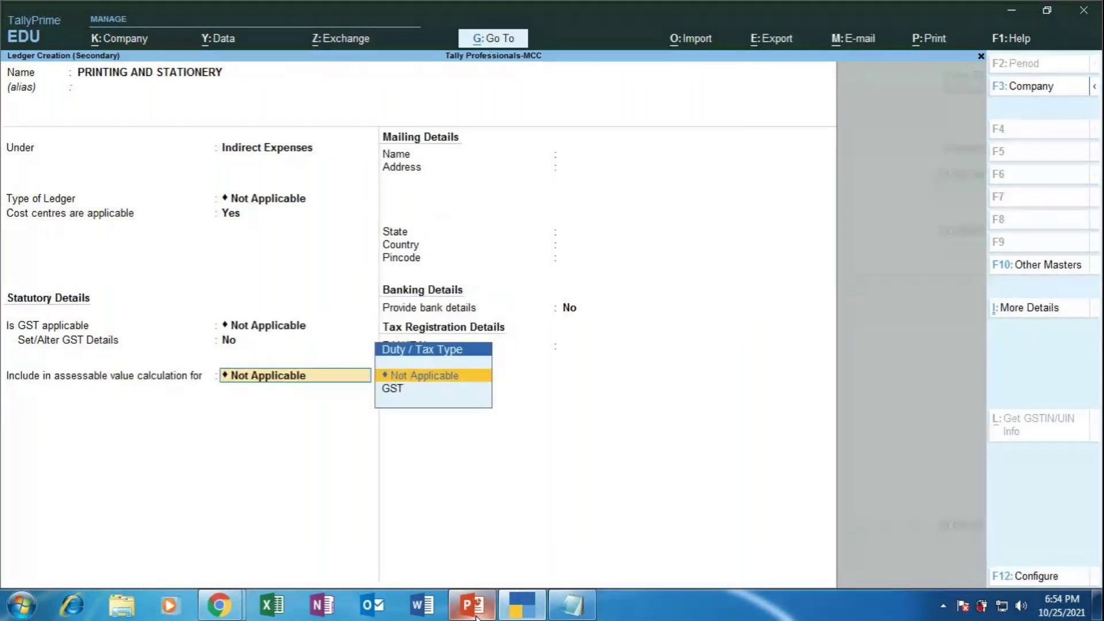
key(Return)
key(Return)
key(Return)
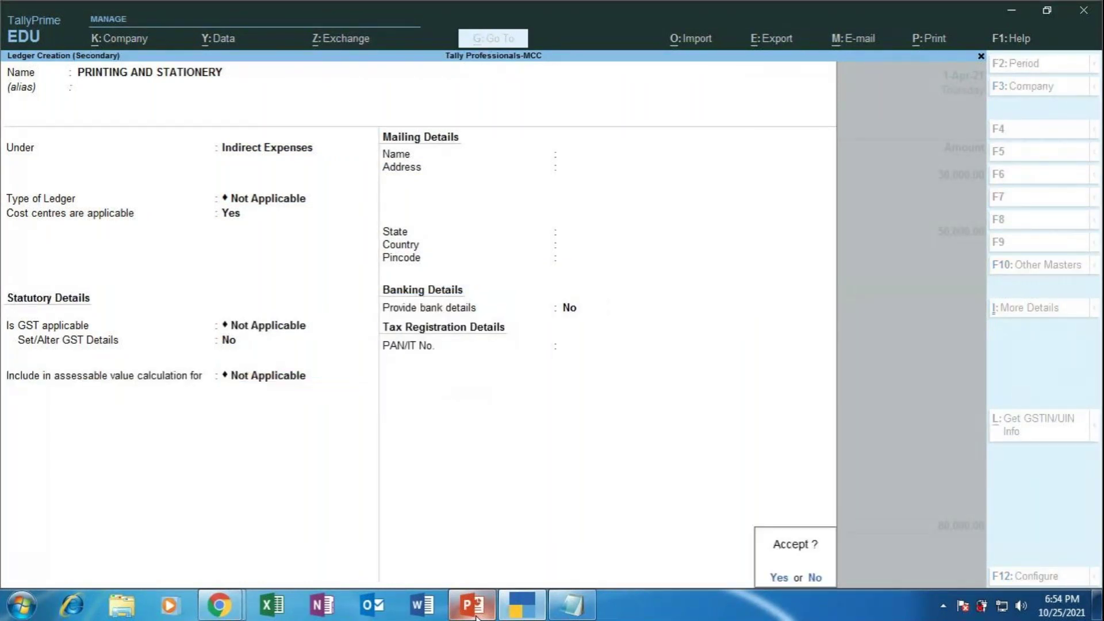
key(y)
Set the PRINTING AND STATIONERY amount in the voucher to 10,000
text(10)
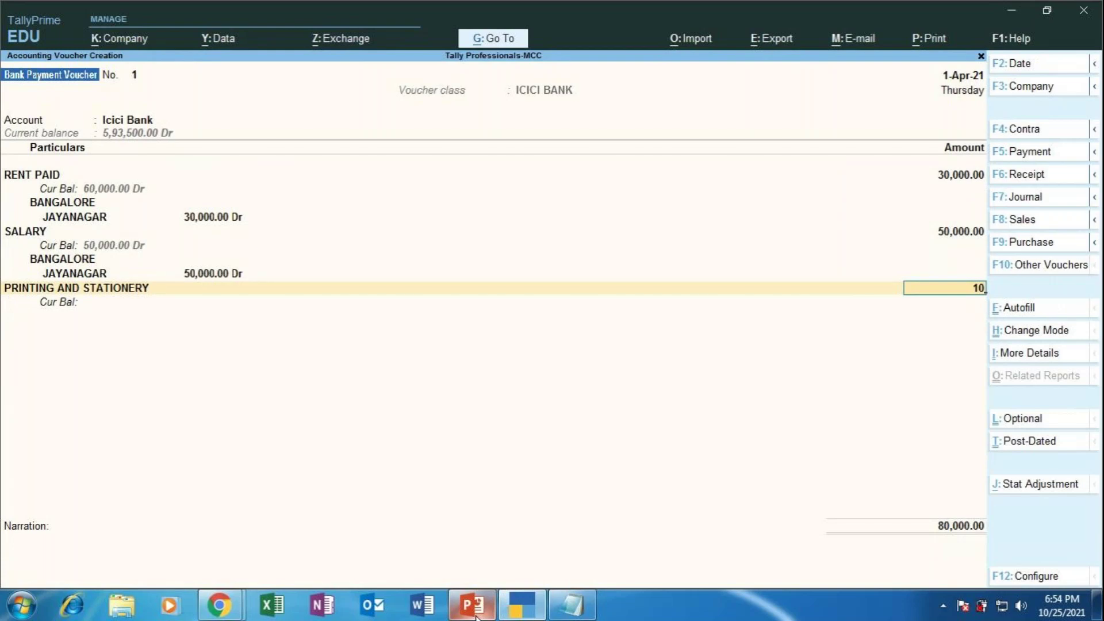
text(000)
key(Return)
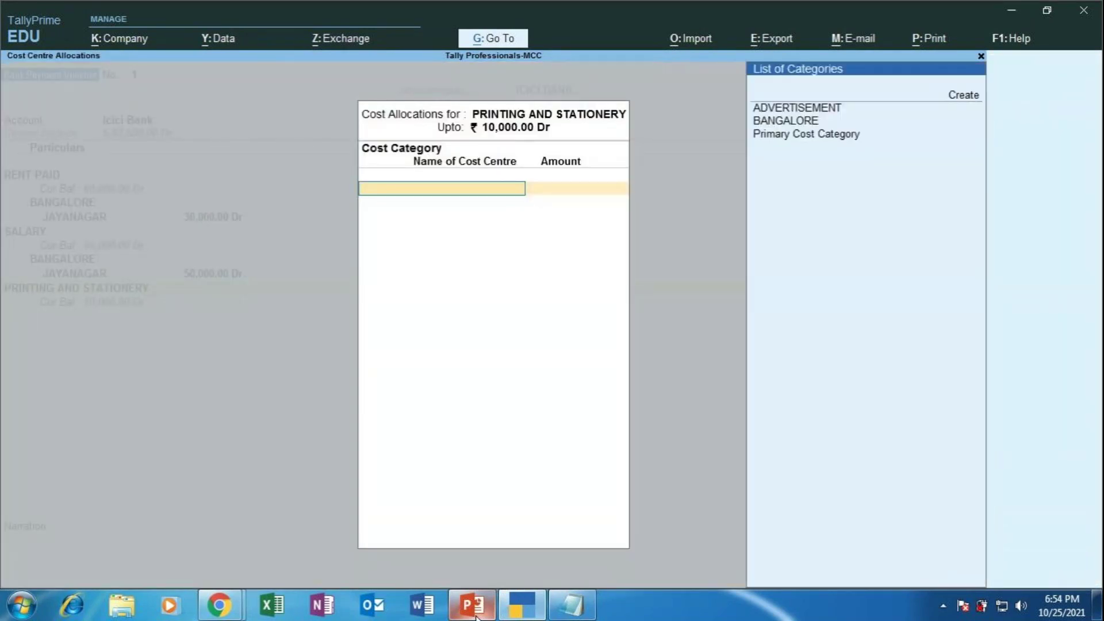
Allocate the full 10,000 of PRINTING AND STATIONERY to the JAYANAGAR cost centre under the BANGALORE category
key(Down)
key(Down)
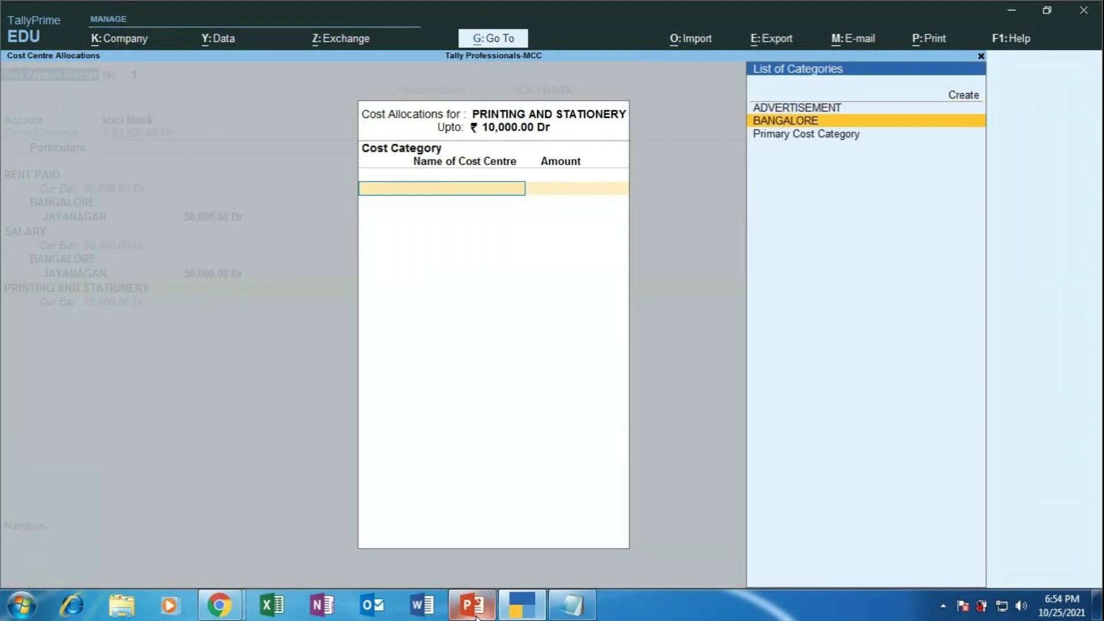
key(Return)
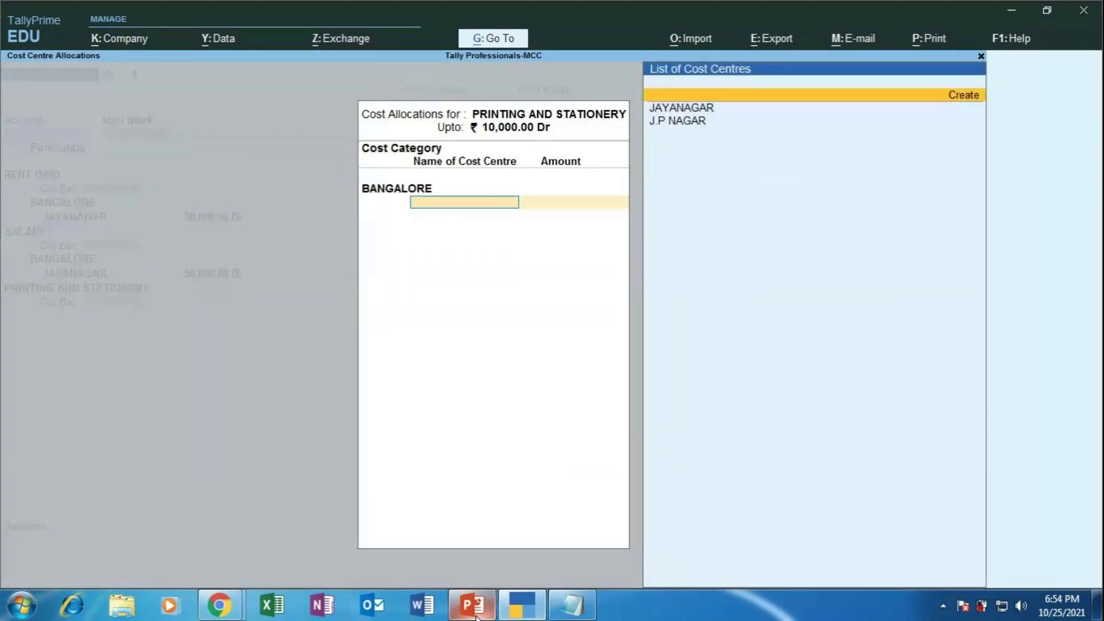
key(Down)
key(Return)
key(Return)
key(Return)
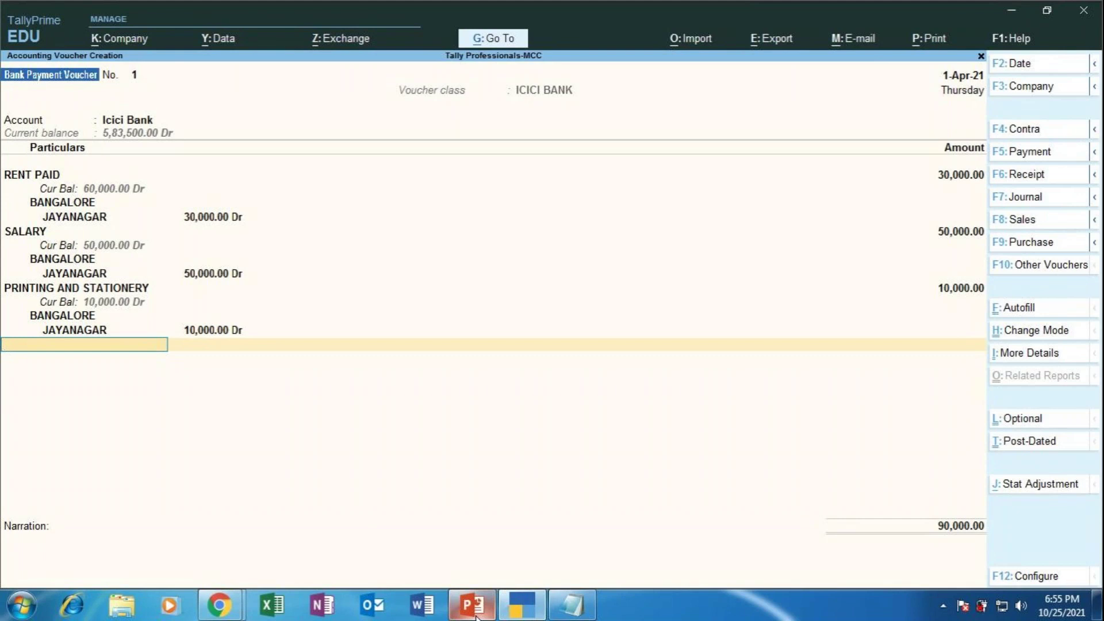
Switch to PowerPoint, read the next expense on the Practical Exercise slide in full screen, and return to TallyPrime
click(520, 605)
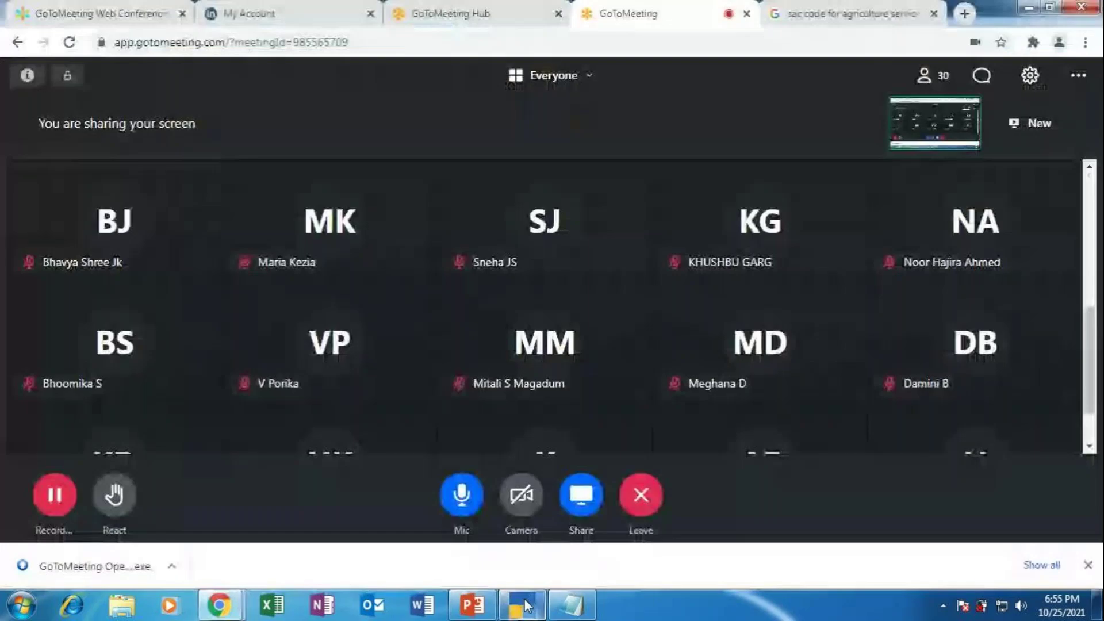
click(521, 605)
click(471, 605)
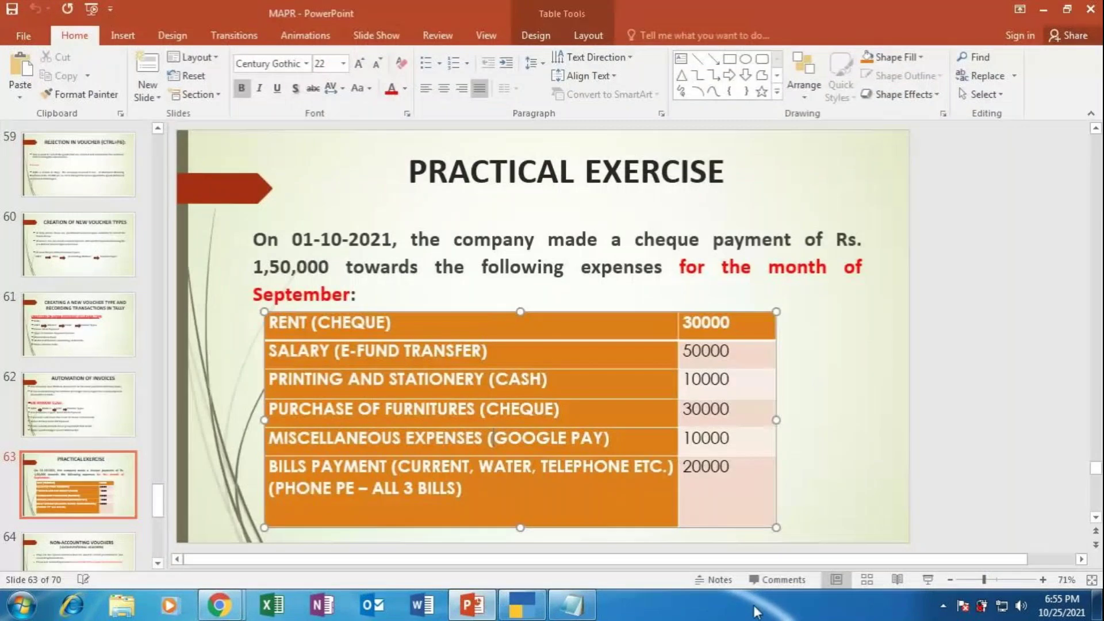
click(936, 580)
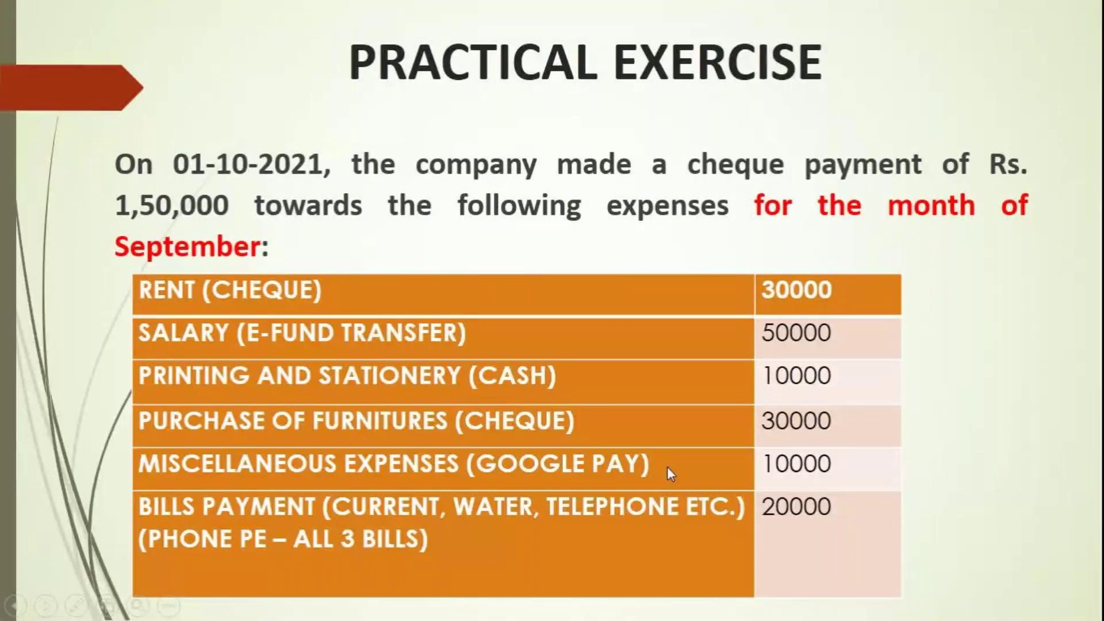
key(Escape)
click(533, 611)
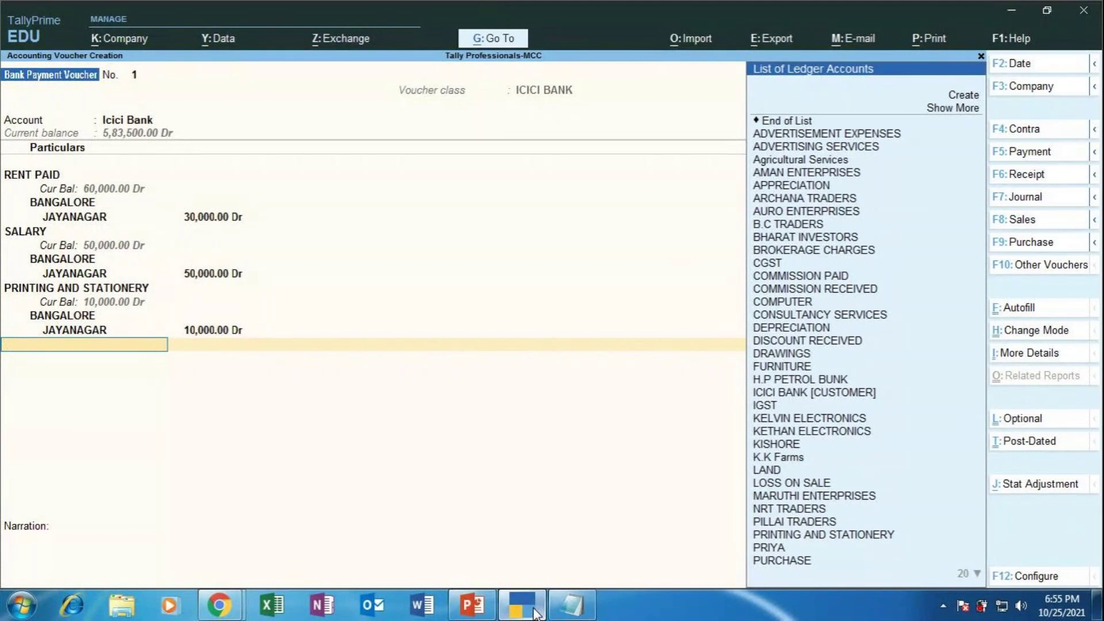
Select the existing FURNITURE ledger as the fourth particular of the Bank Payment Voucher
key(Down)
key(Down)
key(Down)
key(Down)
key(Down)
key(Down)
key(Down)
key(Down)
key(Down)
key(Down)
key(Down)
key(Down)
key(Down)
key(Down)
key(Down)
key(Down)
key(Down)
key(Down)
key(Down)
key(Down)
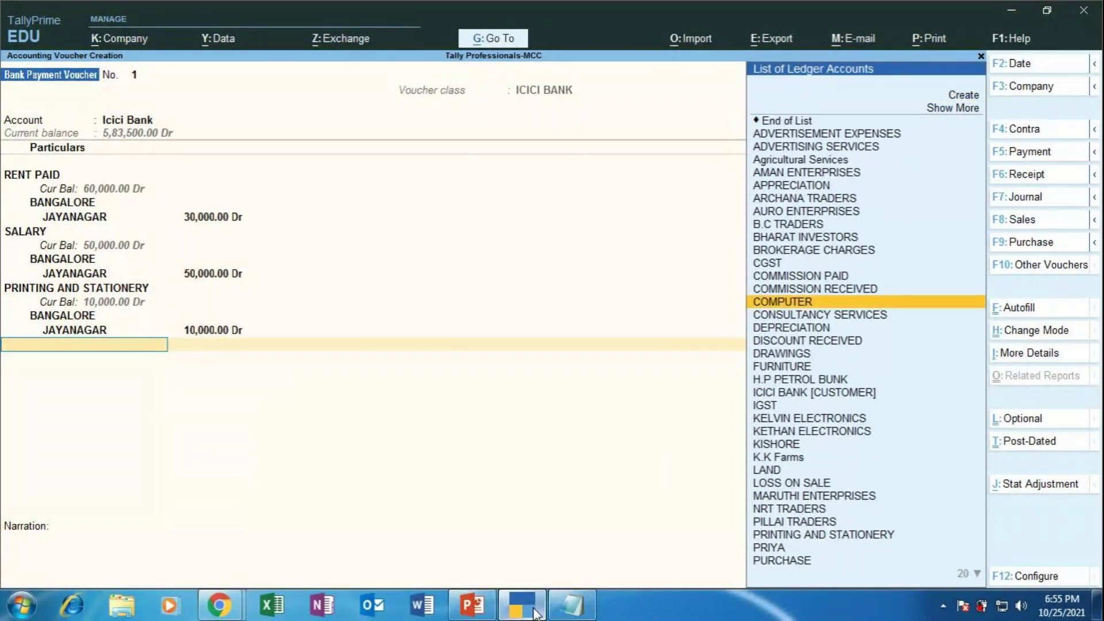
key(Down)
key(Down)
key(Return)
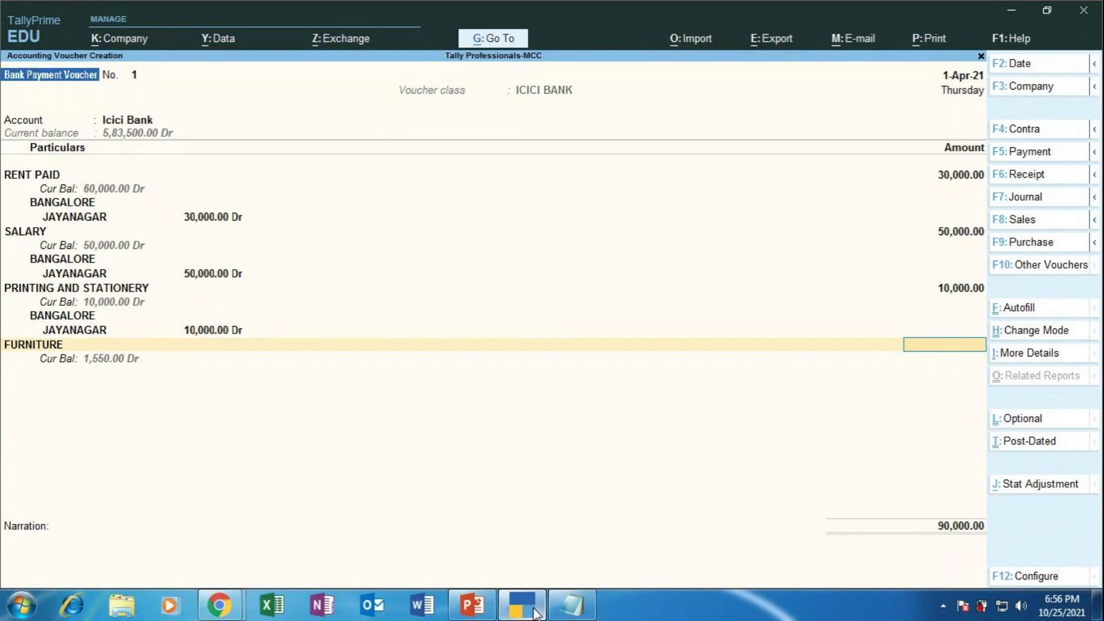
Glance at the furniture purchase on the PowerPoint slide and set the FURNITURE amount in the TallyPrime voucher to 30,000
click(522, 605)
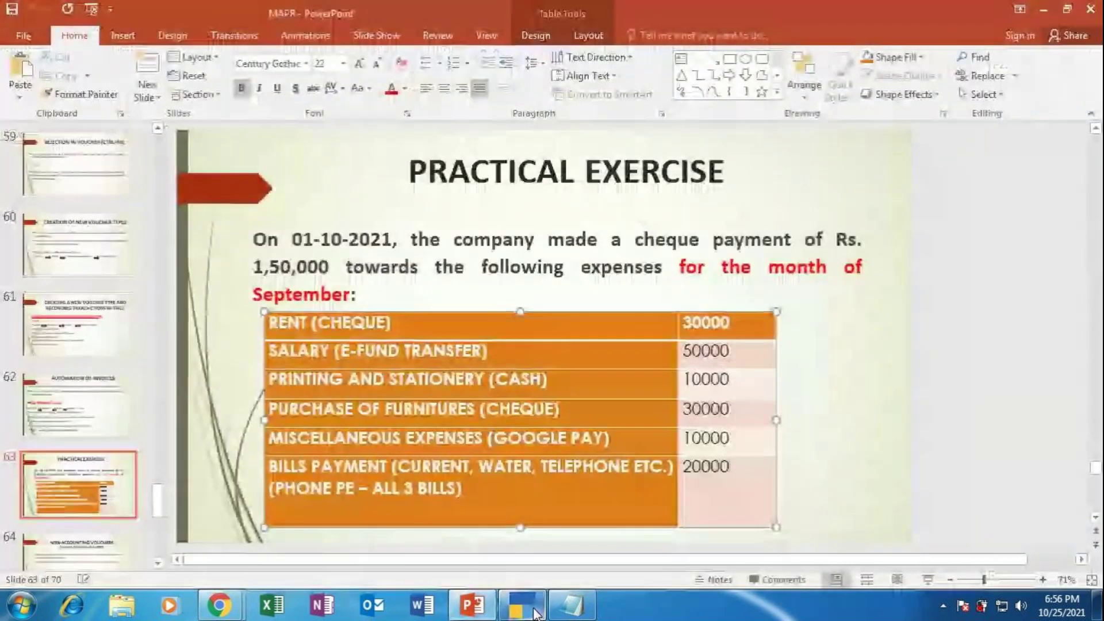
click(534, 612)
text(30,000)
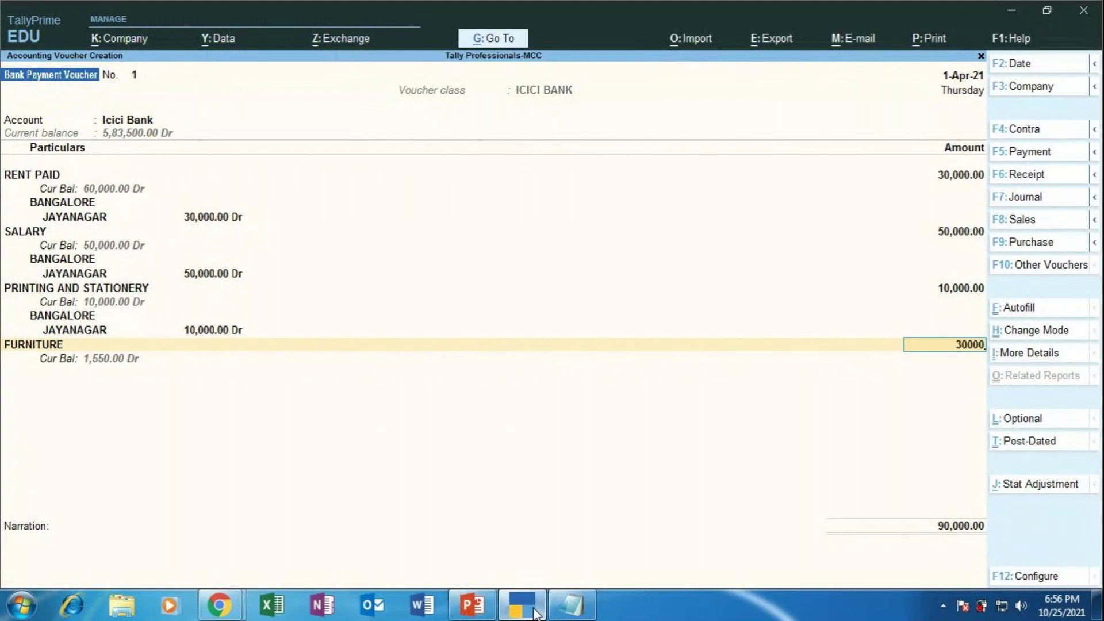
key(Return)
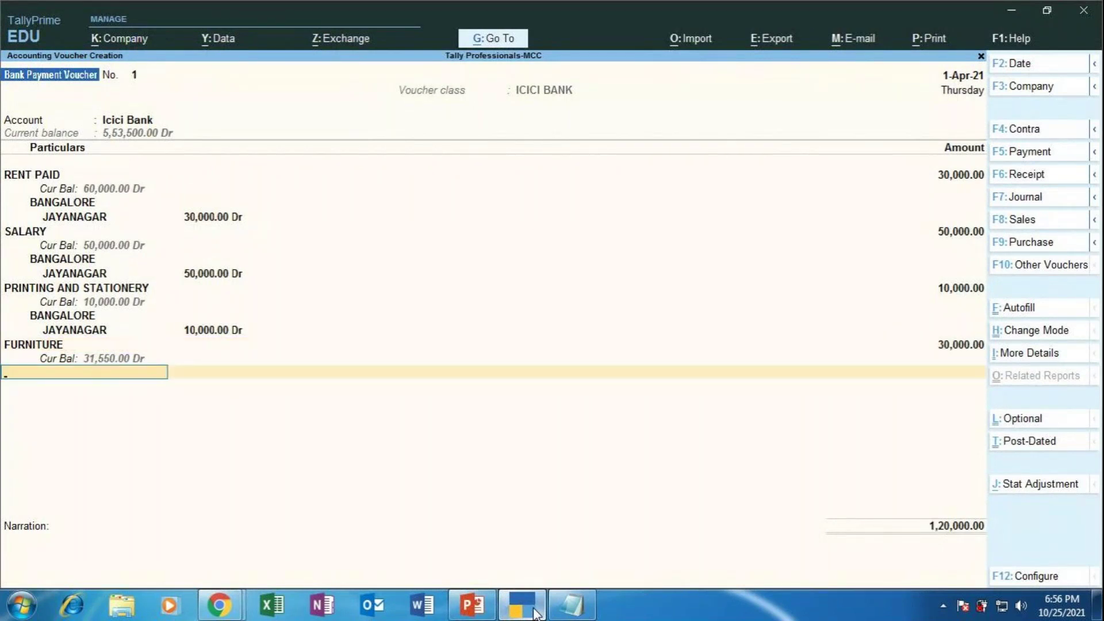
Switch to PowerPoint, check the expense listed after furniture in full screen, and return to the TallyPrime voucher
click(534, 612)
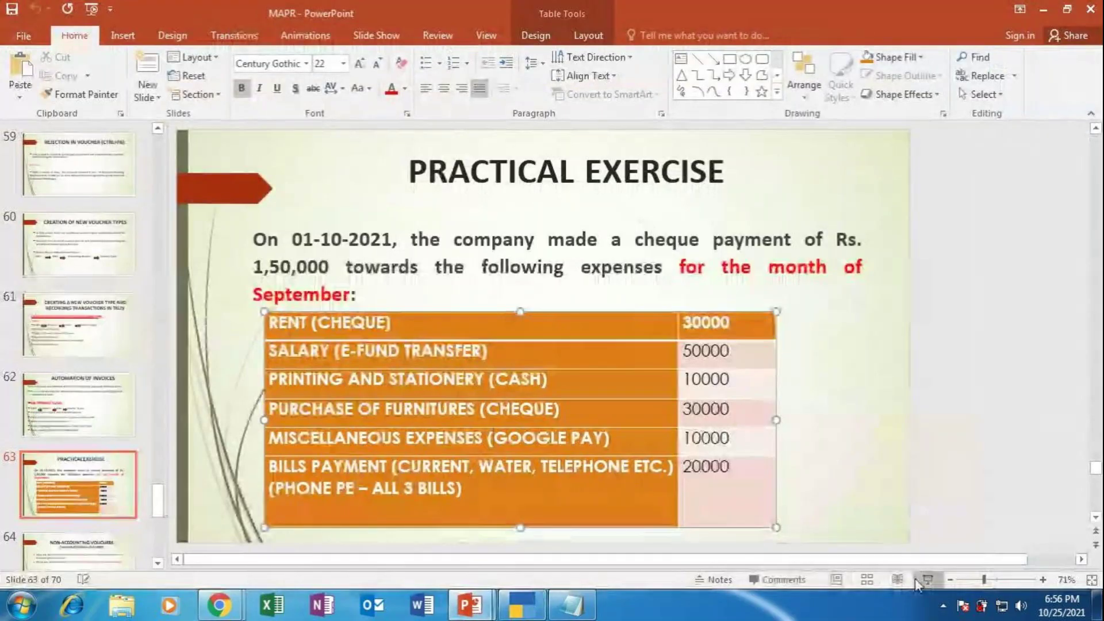
click(918, 582)
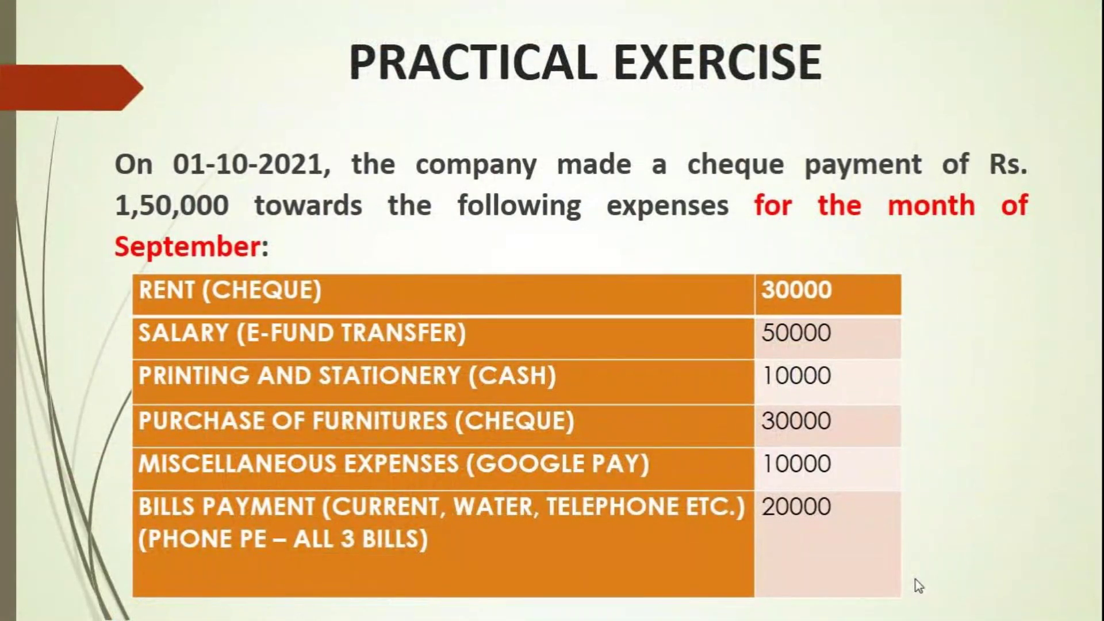
key(Escape)
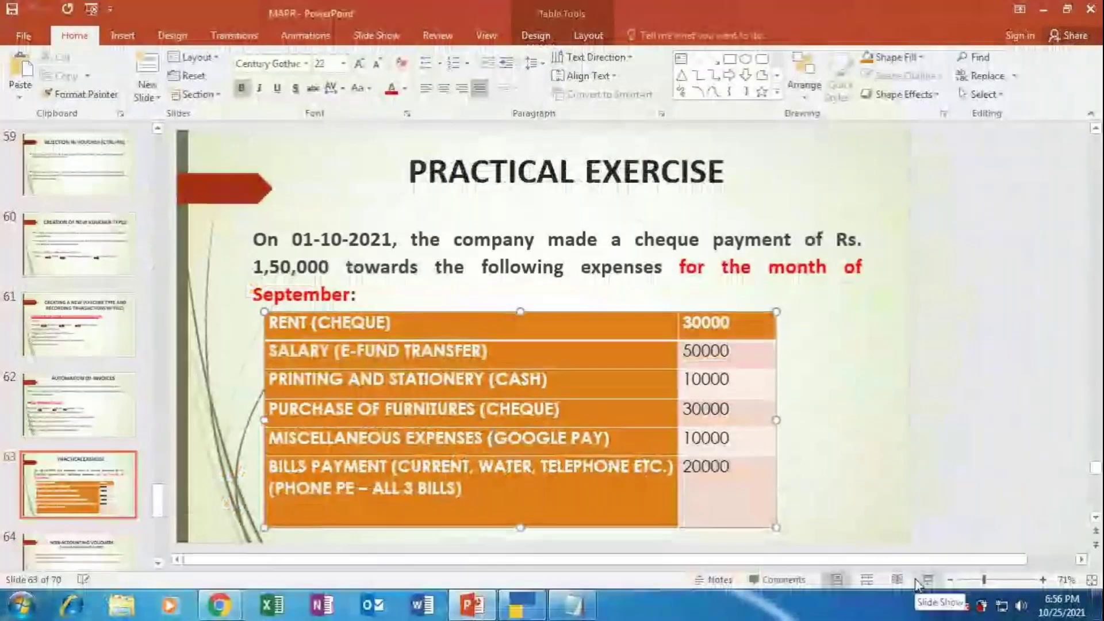
click(510, 613)
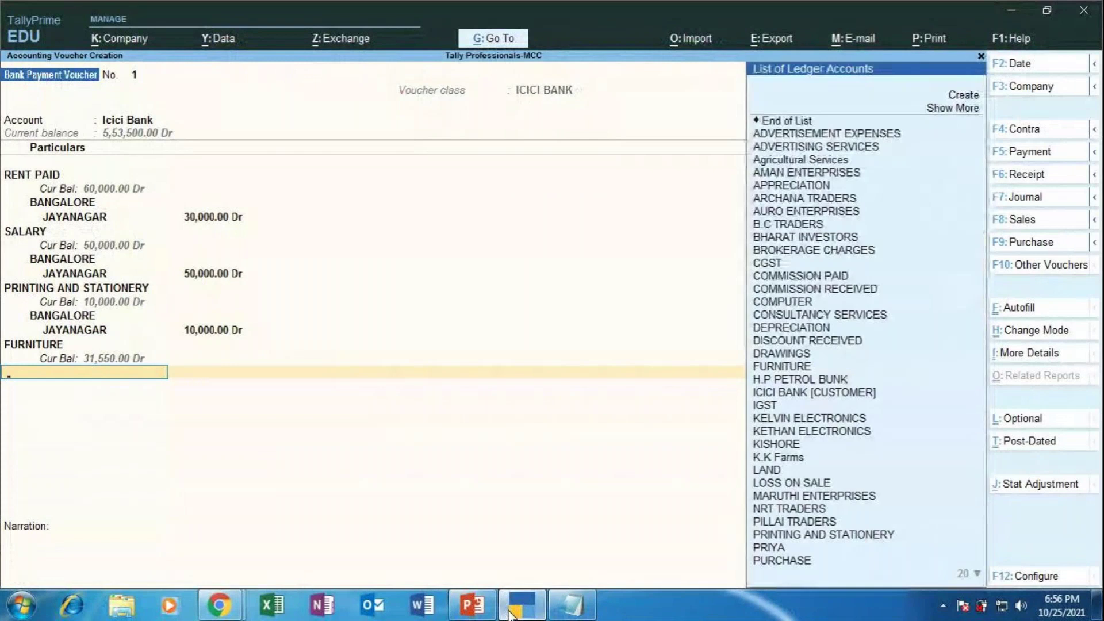
Start a new ledger from the voucher's fifth particular and name it MISCELLANEOUS EXPENSES
key(Up)
key(Up)
key(Up)
key(Up)
key(Up)
key(Up)
key(Up)
key(Up)
key(Up)
key(Up)
key(Up)
key(Up)
key(Up)
key(Up)
key(Up)
key(Up)
key(Up)
key(Up)
key(Up)
key(Up)
key(Up)
key(Up)
key(Up)
key(Up)
key(Up)
key(Up)
key(Up)
key(Up)
key(Up)
key(Up)
key(Up)
key(Up)
key(Up)
key(Up)
key(Up)
key(Up)
key(Up)
key(Up)
key(Up)
key(Up)
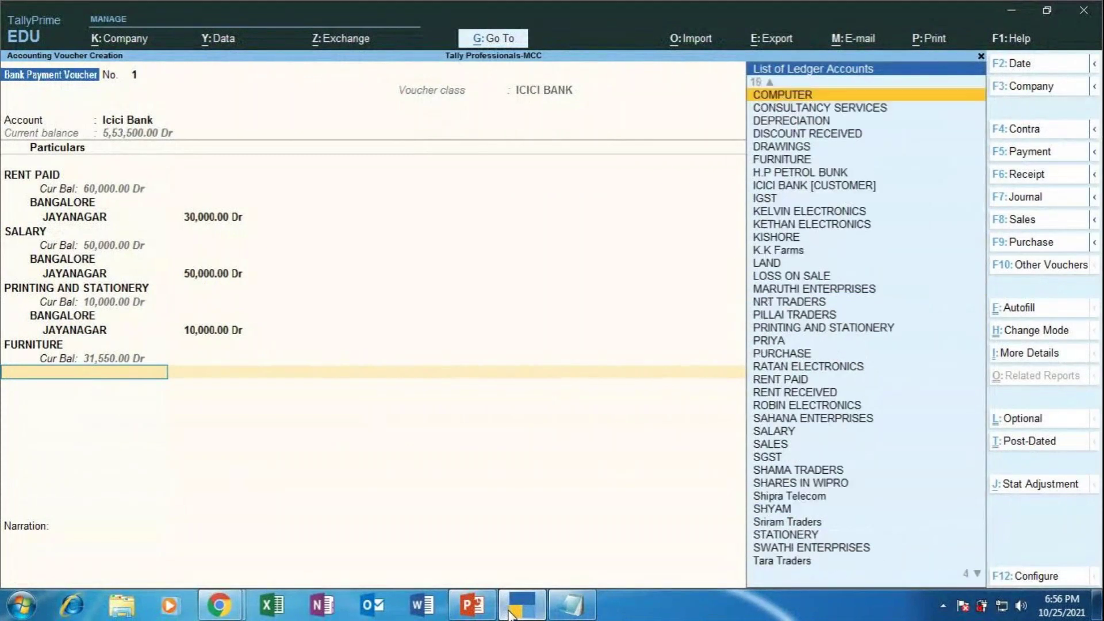
key(Return)
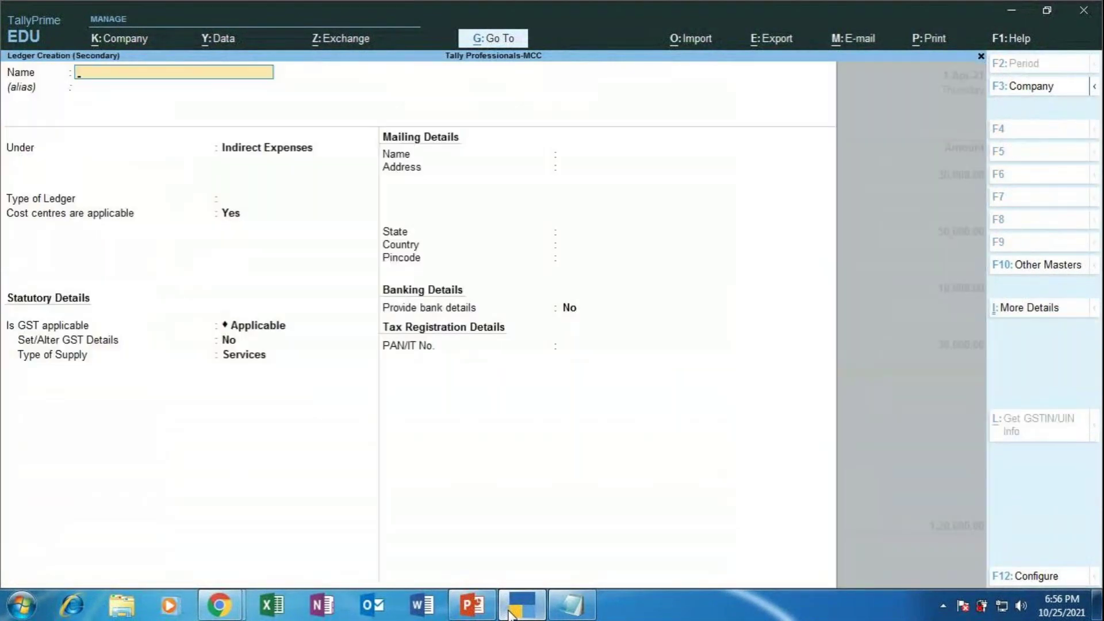
text(MISCELLANEOUS)
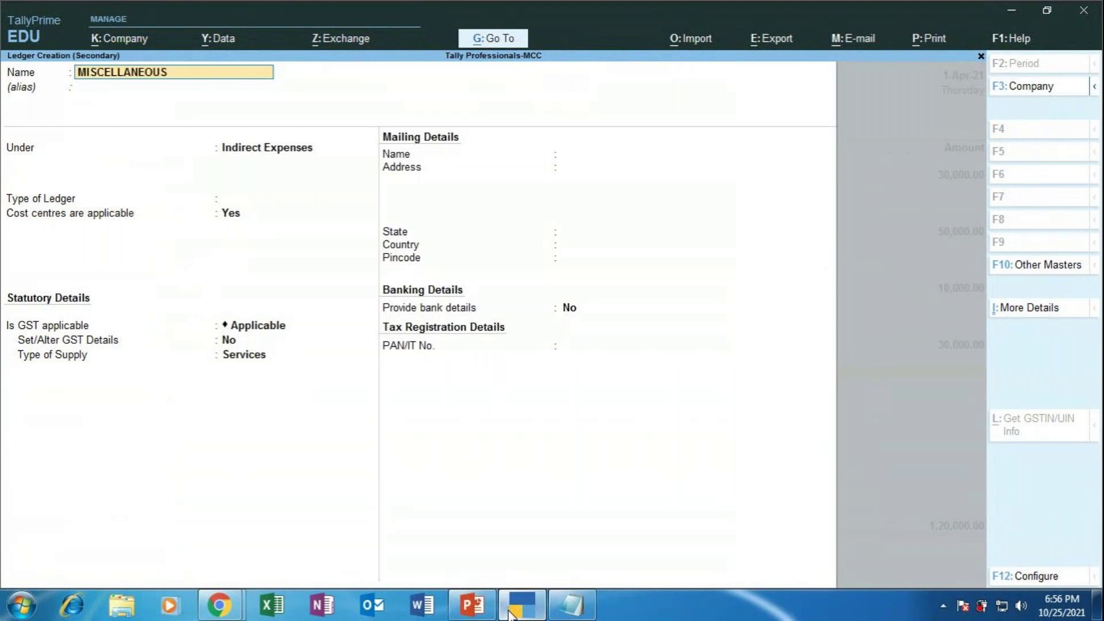
text( EXPENSES)
key(Return)
key(Return)
key(Return)
key(Return)
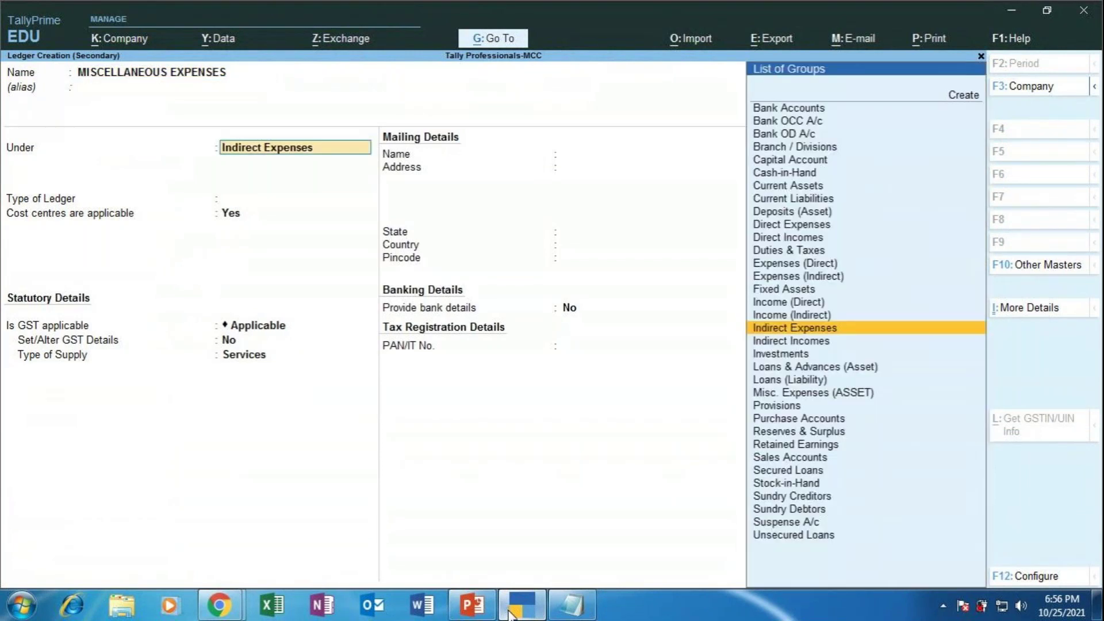
Keep MISCELLANEOUS EXPENSES under Indirect Expenses with cost centres enabled, set its ledger type and GST to Not Applicable, and save it
key(Return)
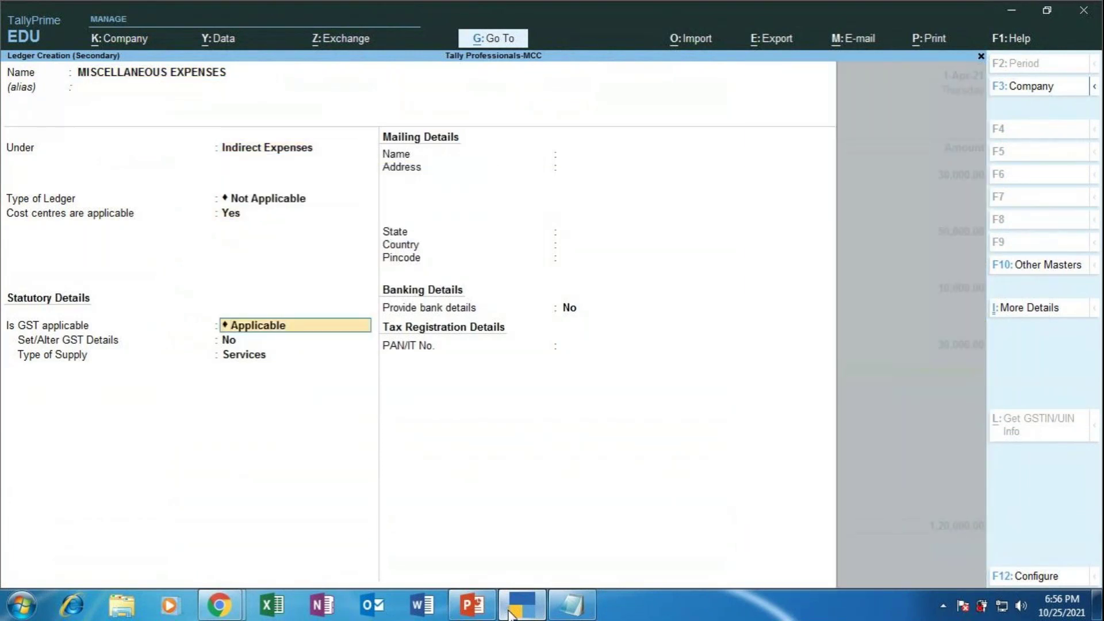
key(Down)
key(Return)
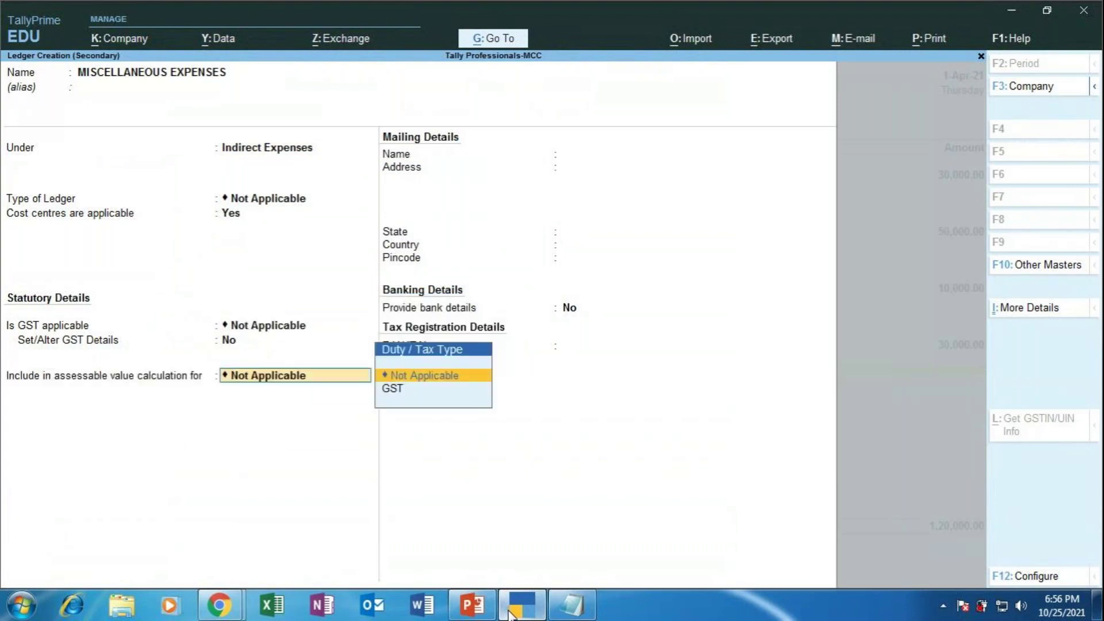
key(Return)
key(Return)
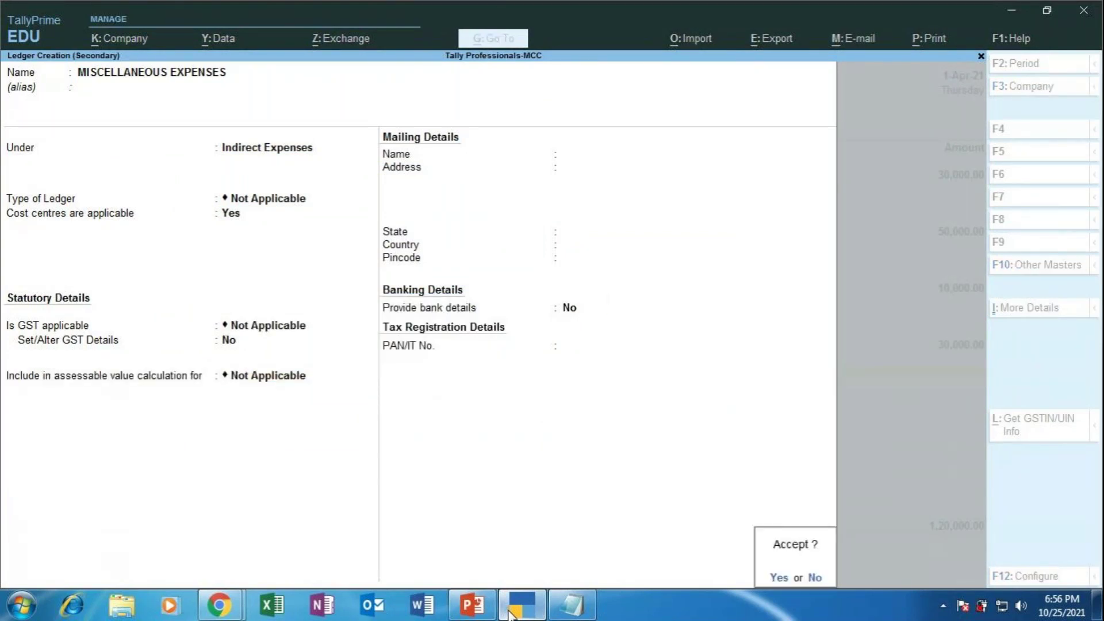
key(Return)
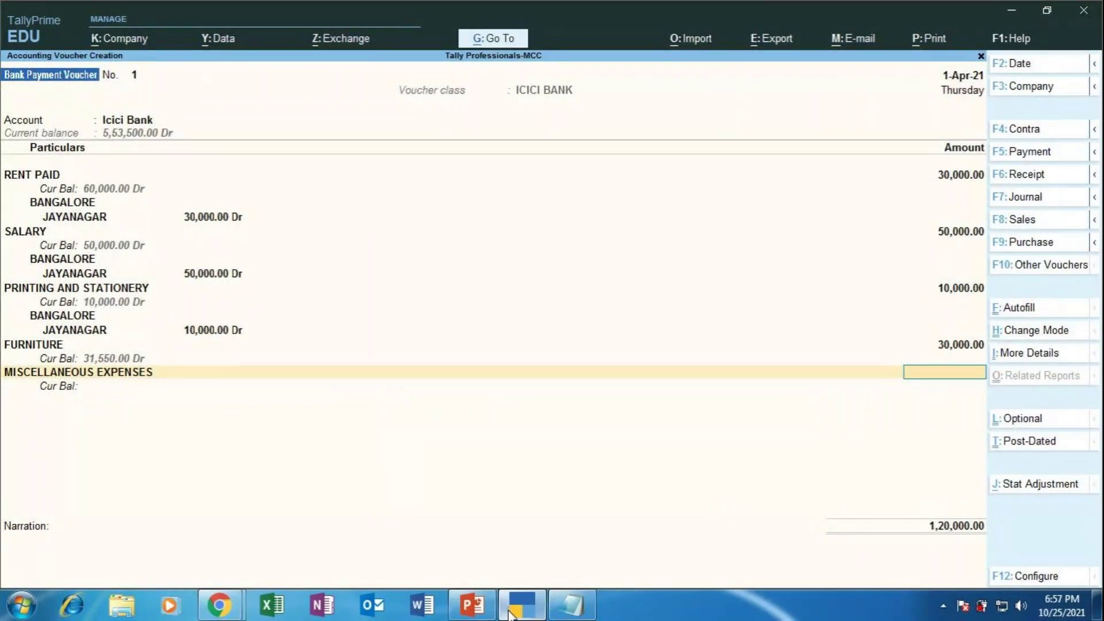
Set the MISCELLANEOUS EXPENSES amount to 10,000 and allocate all of it to JAYANAGAR under the BANGALORE category
text(10000)
key(Return)
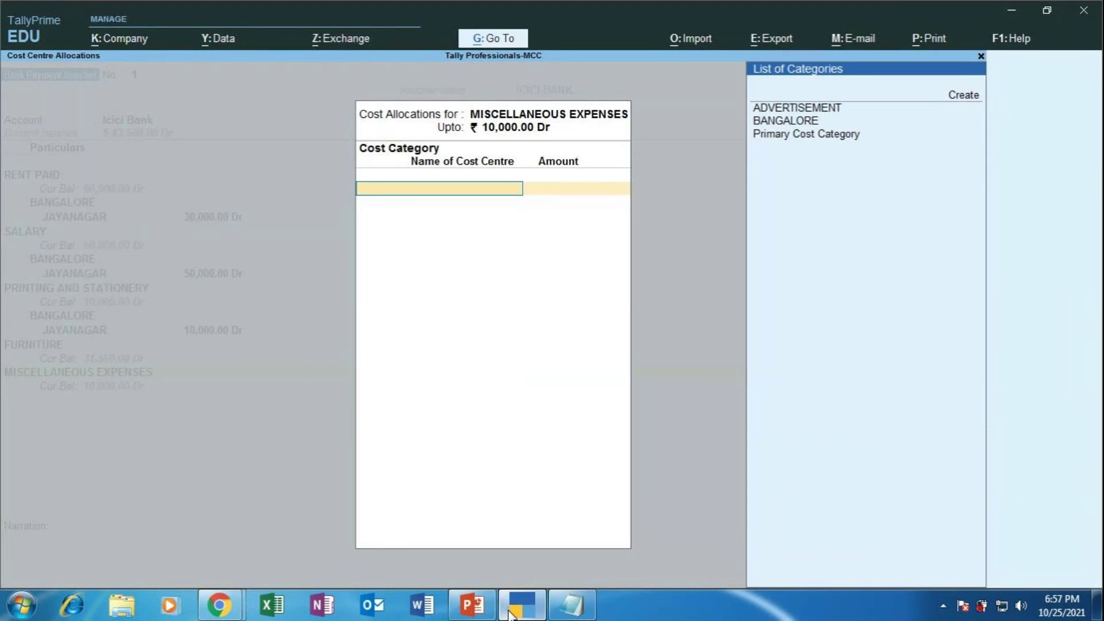
key(Down)
key(Down)
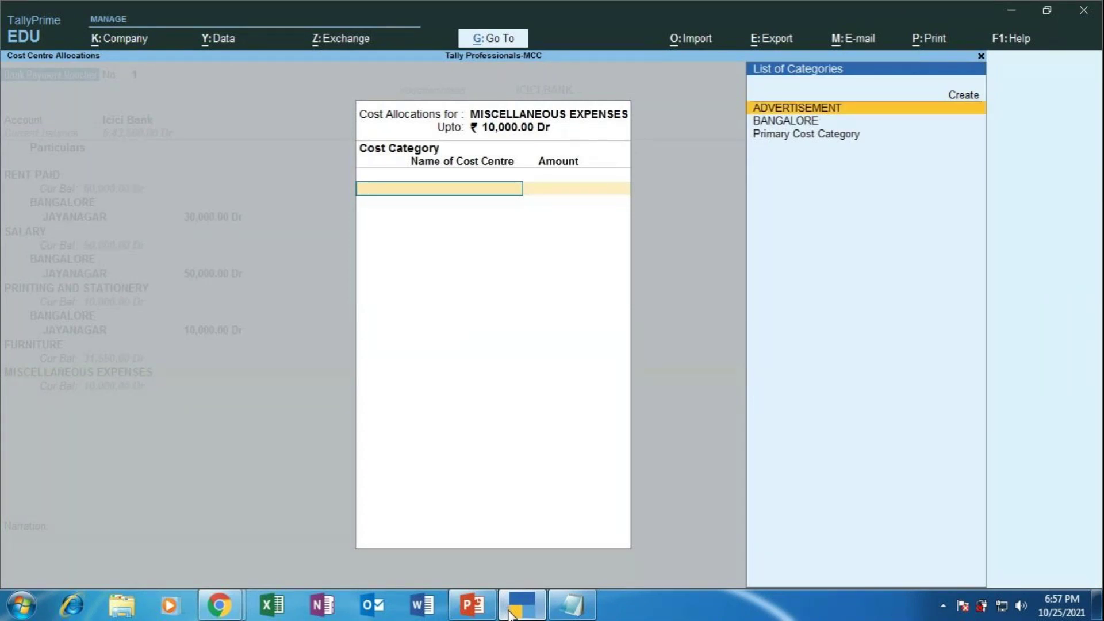
key(Return)
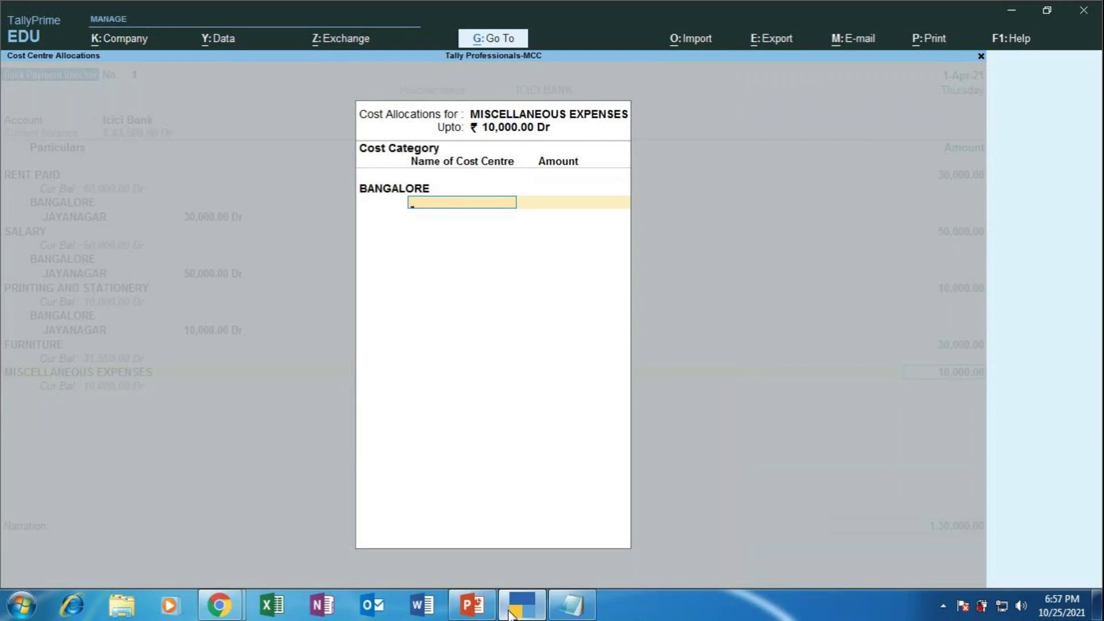
key(Down)
key(Return)
key(Return)
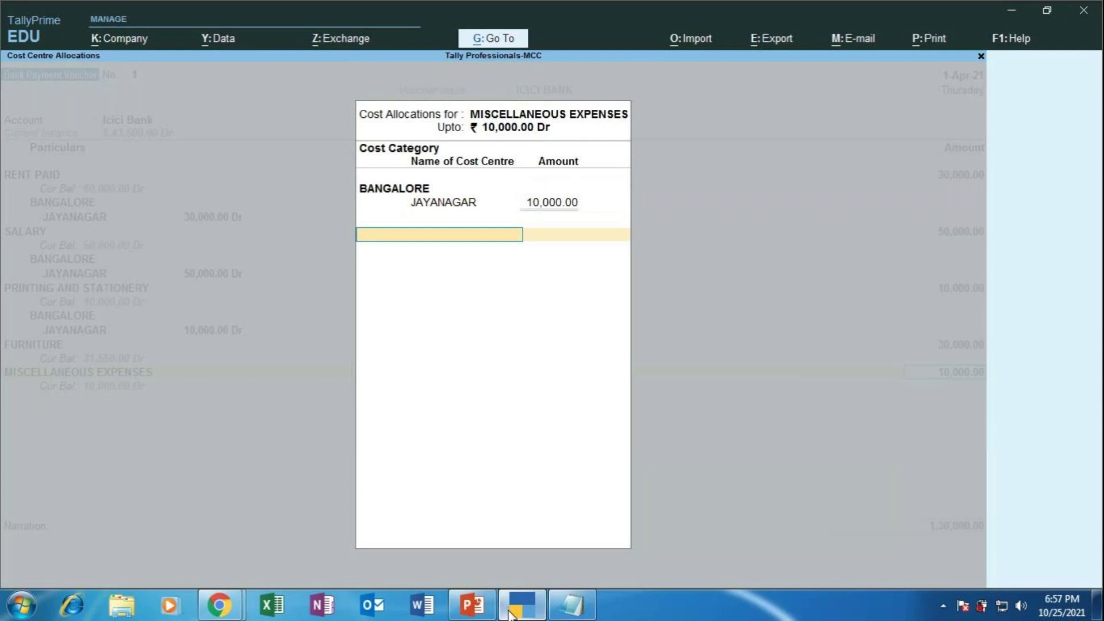
key(Return)
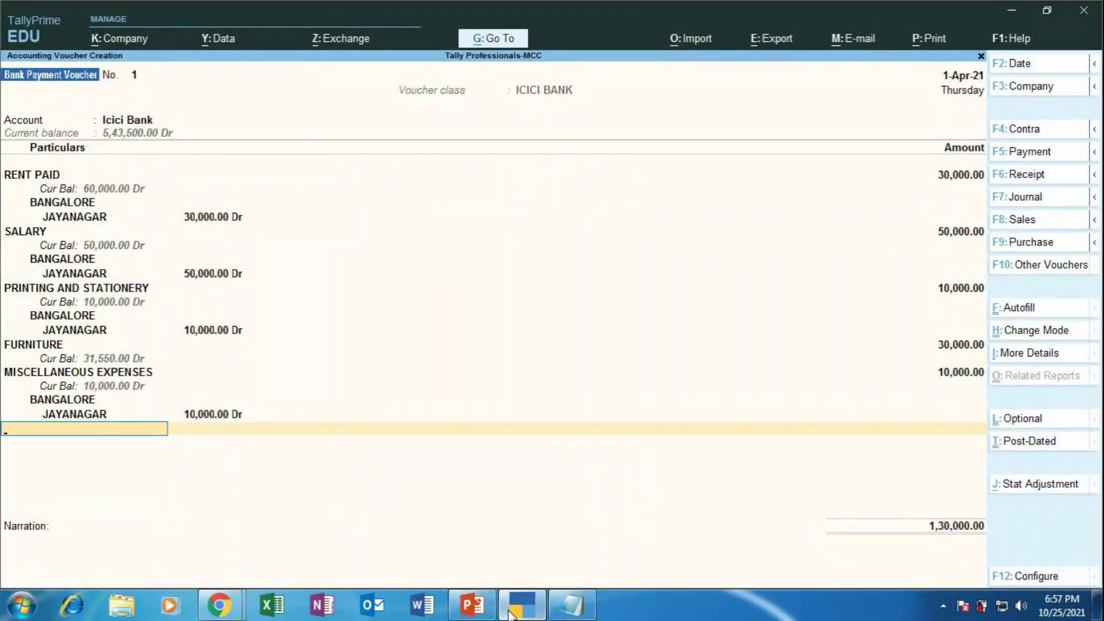
Switch to PowerPoint, check the bills payment entry on the slide in full screen, and return to TallyPrime
click(459, 606)
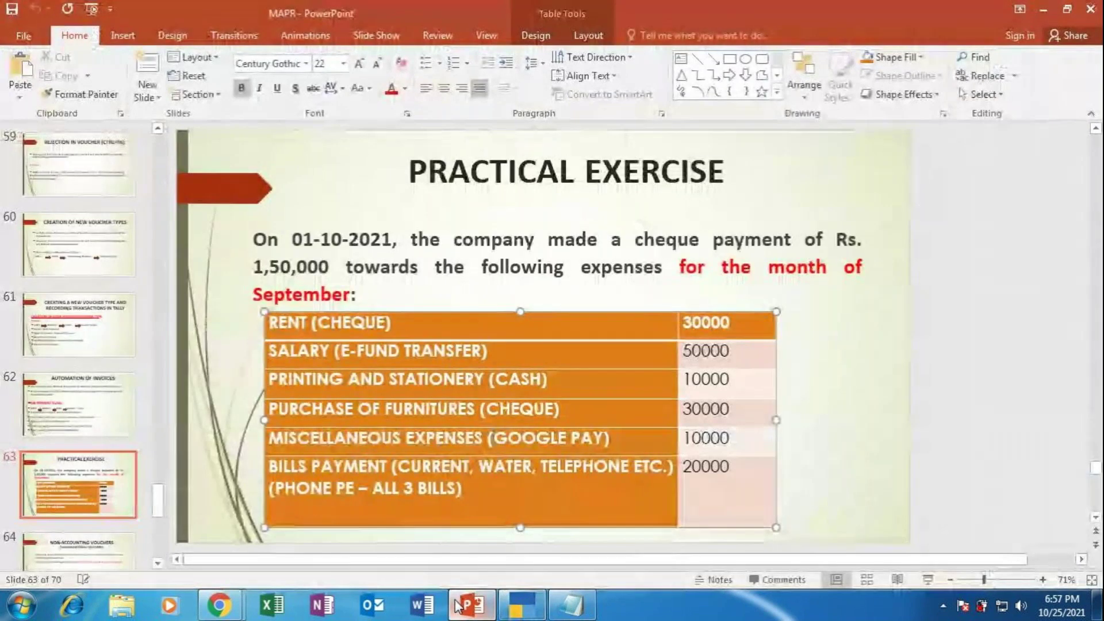
click(928, 579)
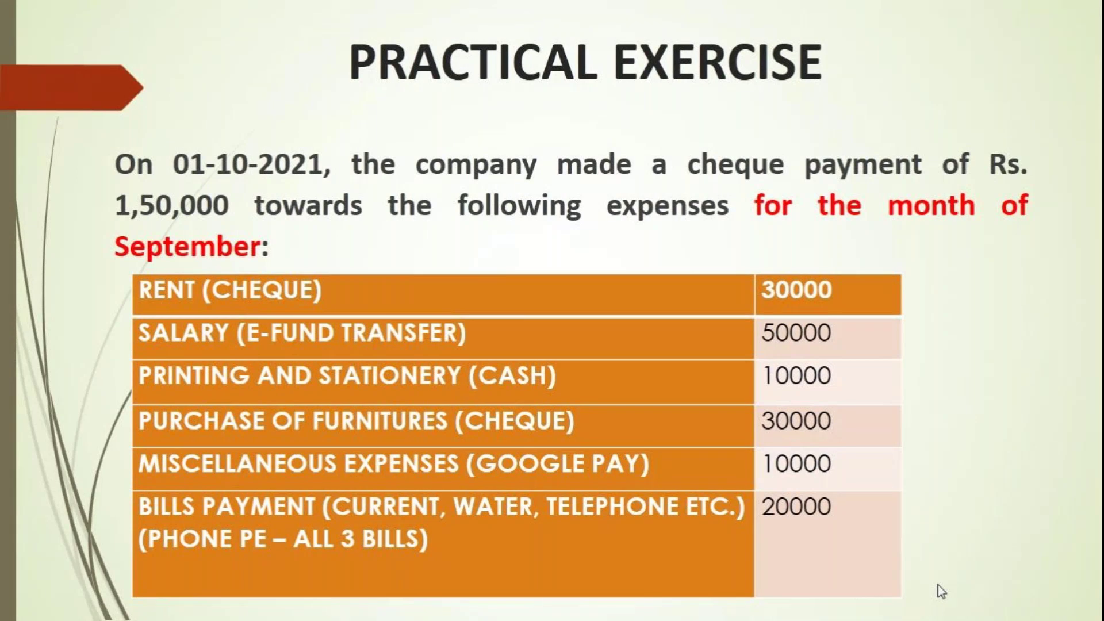
key(Escape)
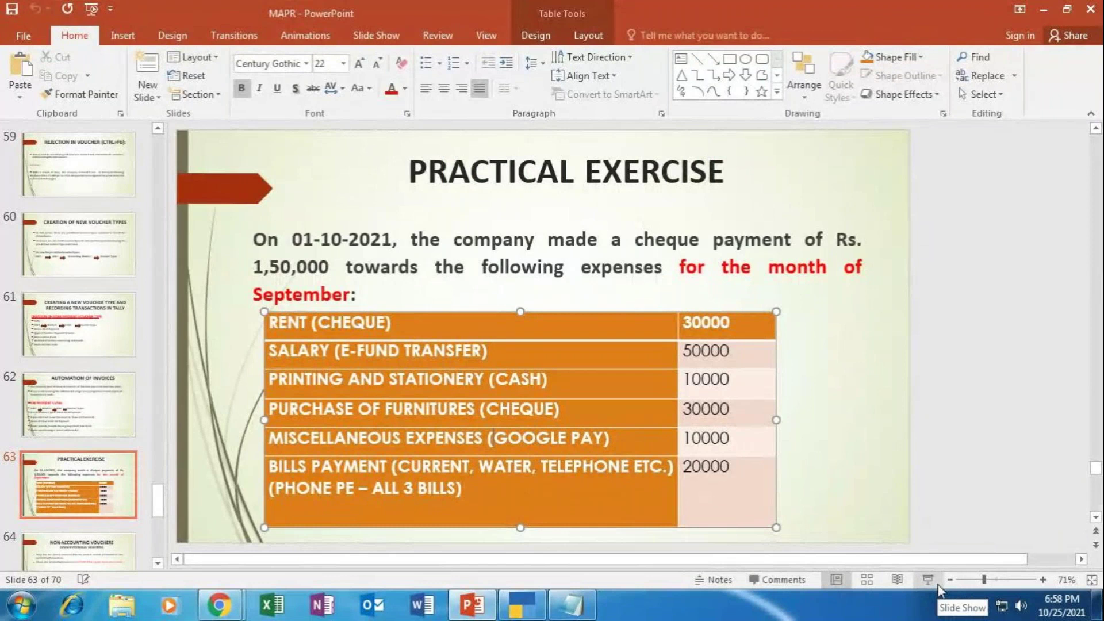
click(533, 608)
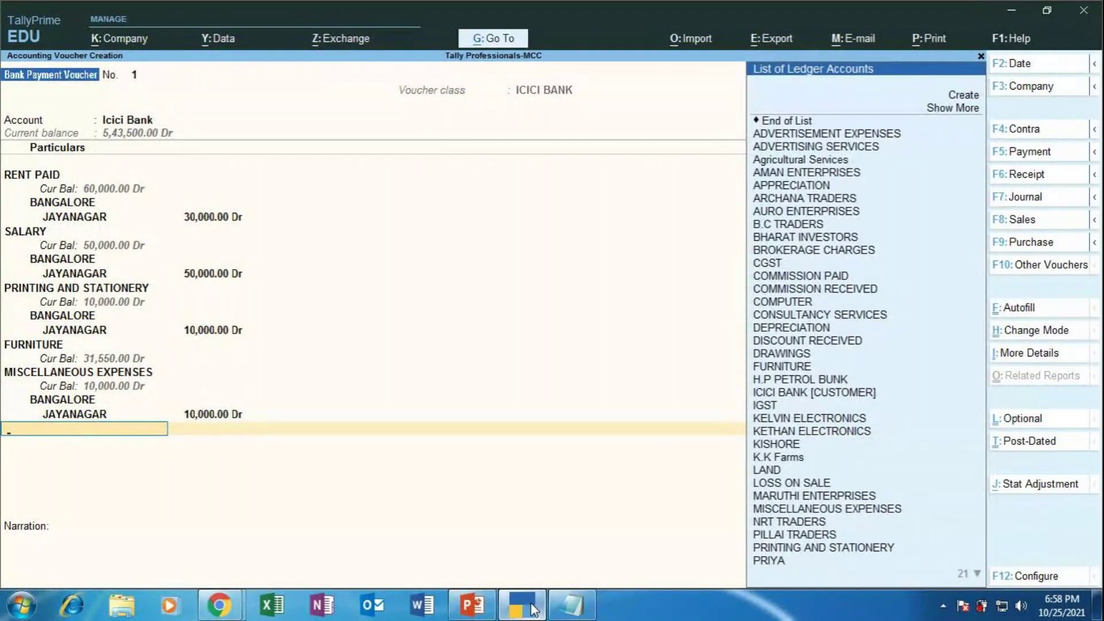
Start a new ledger from the voucher's sixth particular and name it BILLS
key(Up)
key(Up)
key(Up)
key(Up)
key(Up)
key(Up)
key(Up)
key(Up)
key(Up)
key(Up)
key(Up)
key(Up)
key(Up)
key(Up)
key(Up)
key(Up)
key(Up)
key(Up)
key(Up)
key(Up)
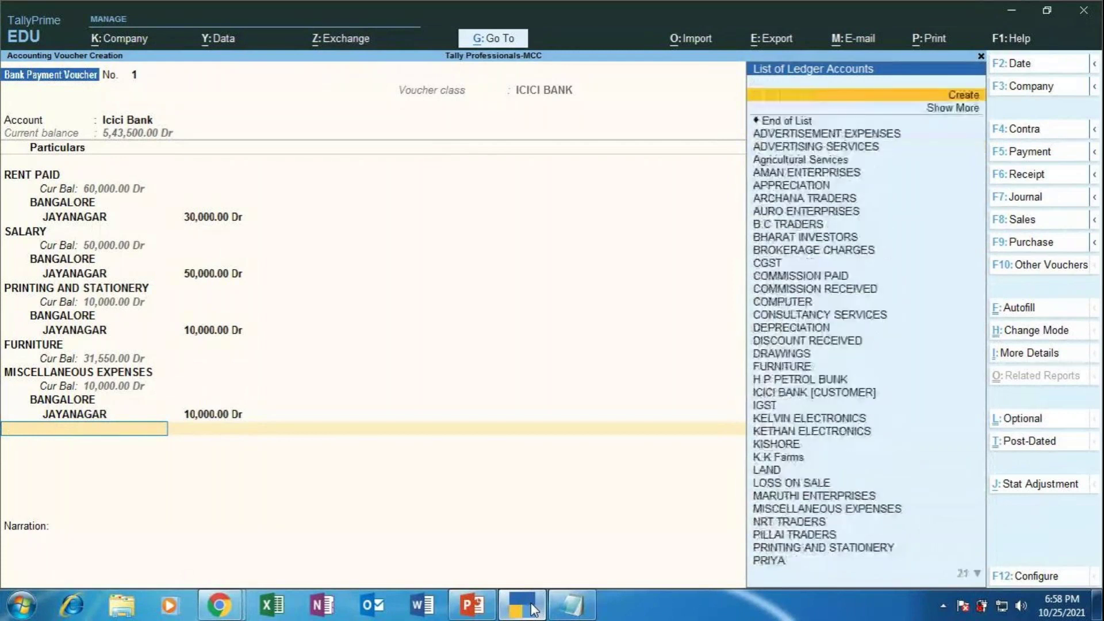
key(Return)
text(BILLS)
key(Return)
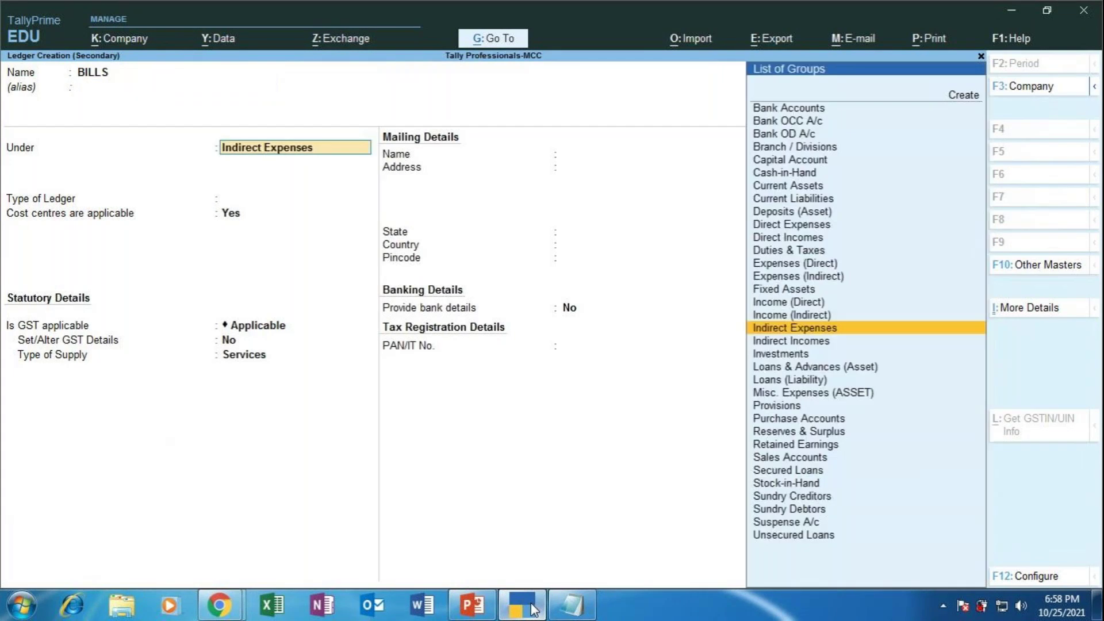
Keep BILLS under Indirect Expenses with cost centres enabled, set its ledger type, GST and assessable value inclusion to Not Applicable, and save it
key(Return)
key(Return)
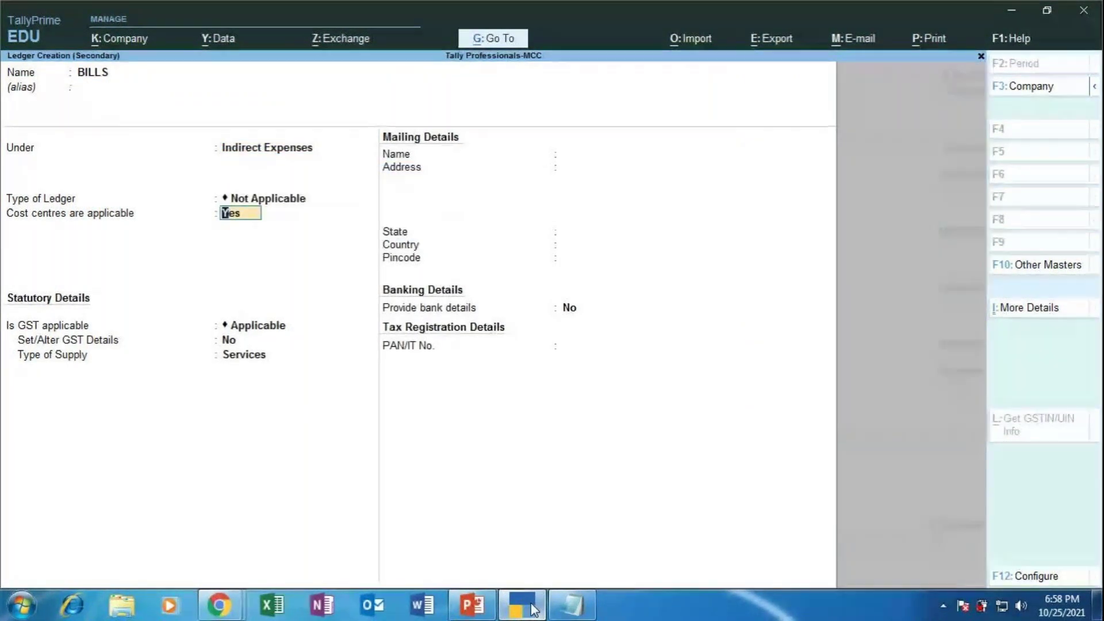
key(Return)
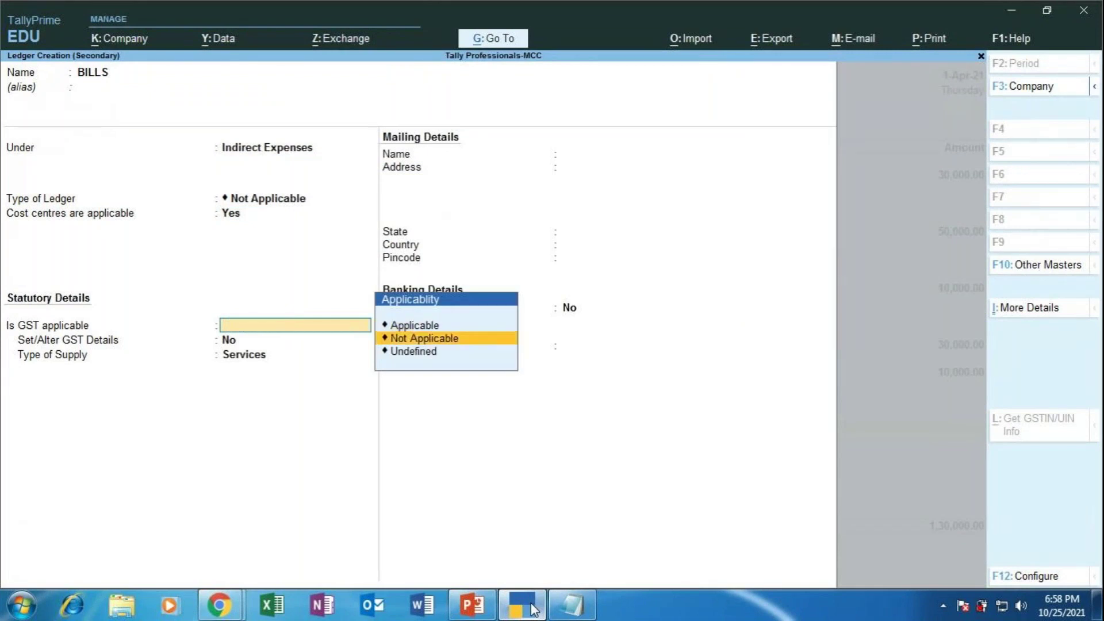
key(Return)
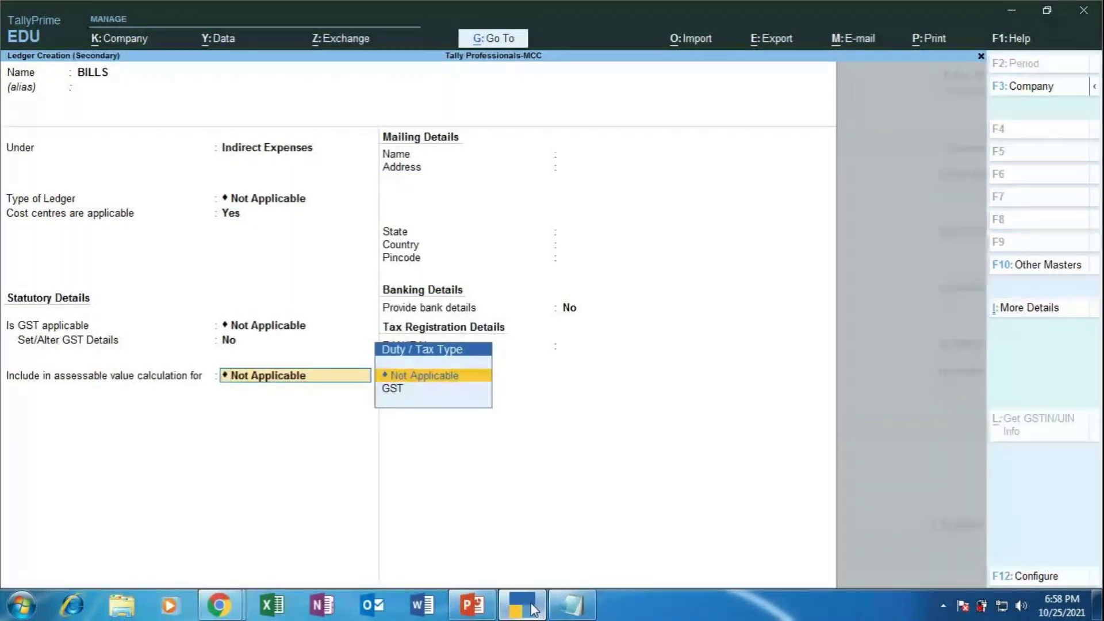
key(Return)
key(Return)
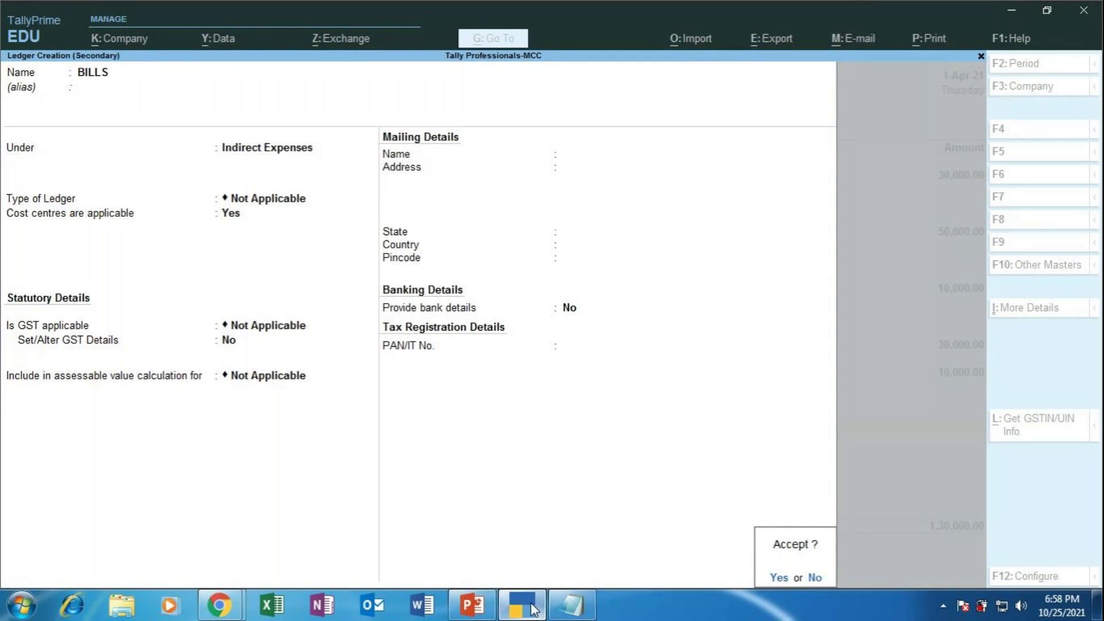
key(Return)
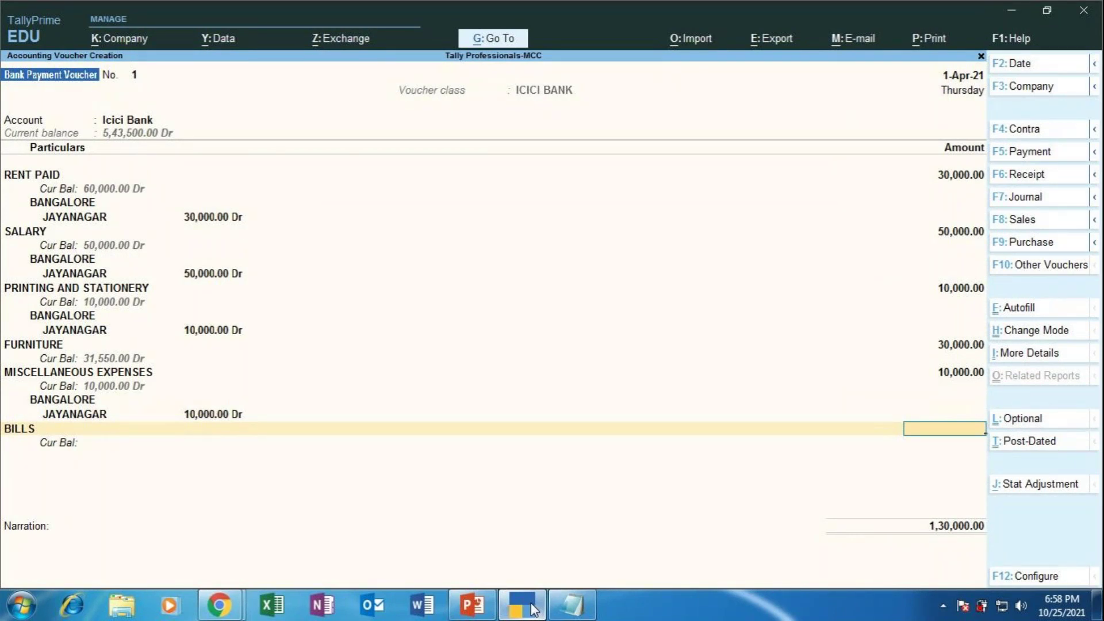
Set the BILLS amount to 20,000 and create a BILLS cost category that allocates revenue items but not non-revenue items
text(20000)
key(Return)
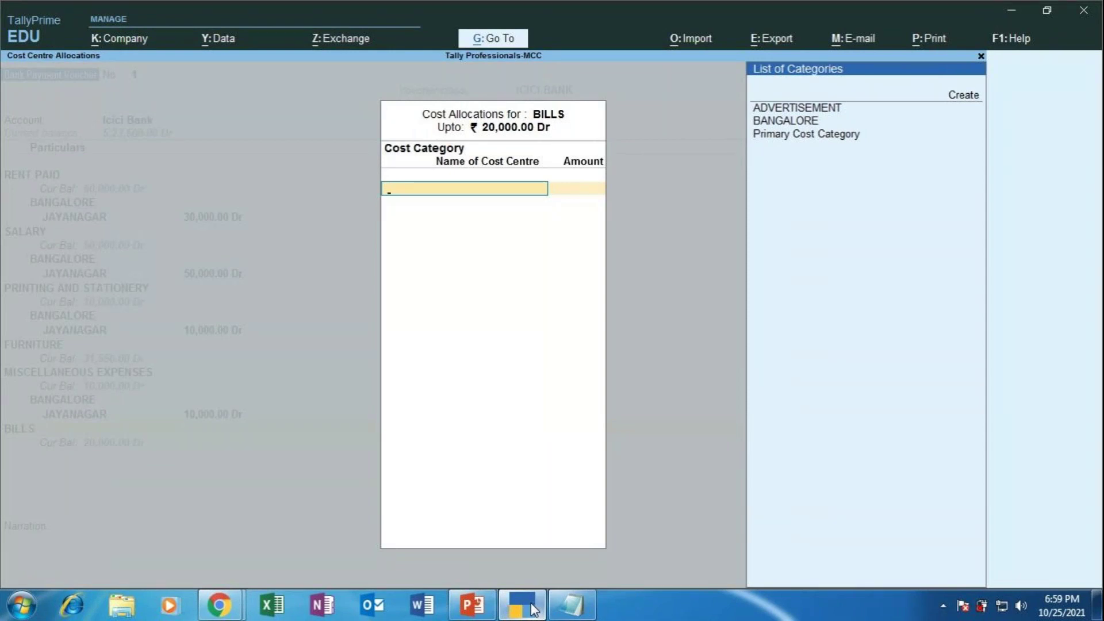
key(Up)
key(Up)
key(Up)
key(Up)
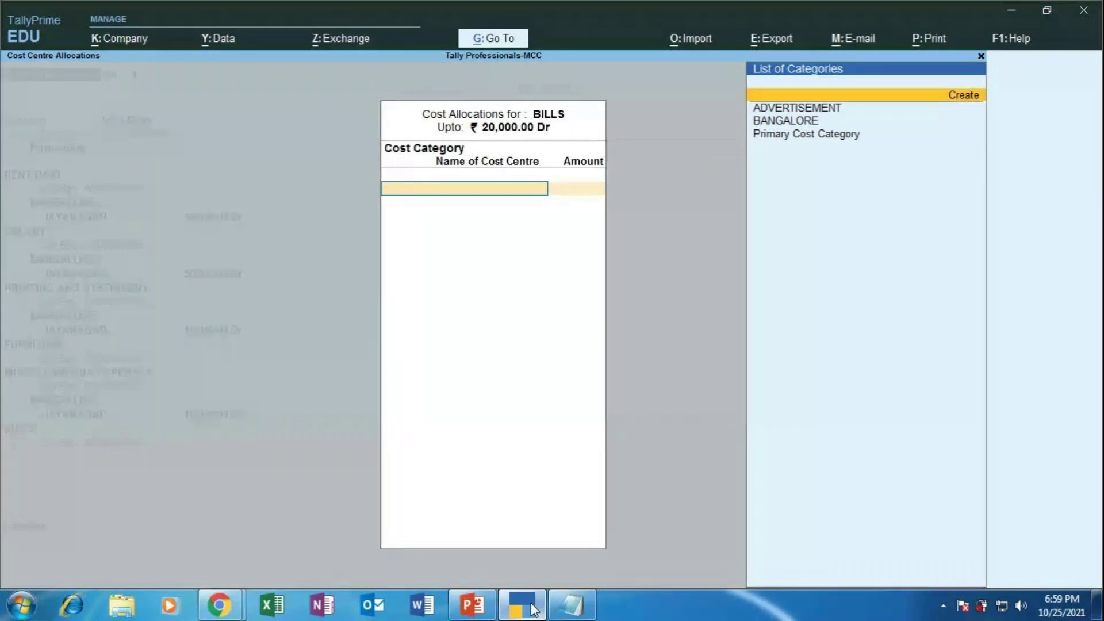
key(Return)
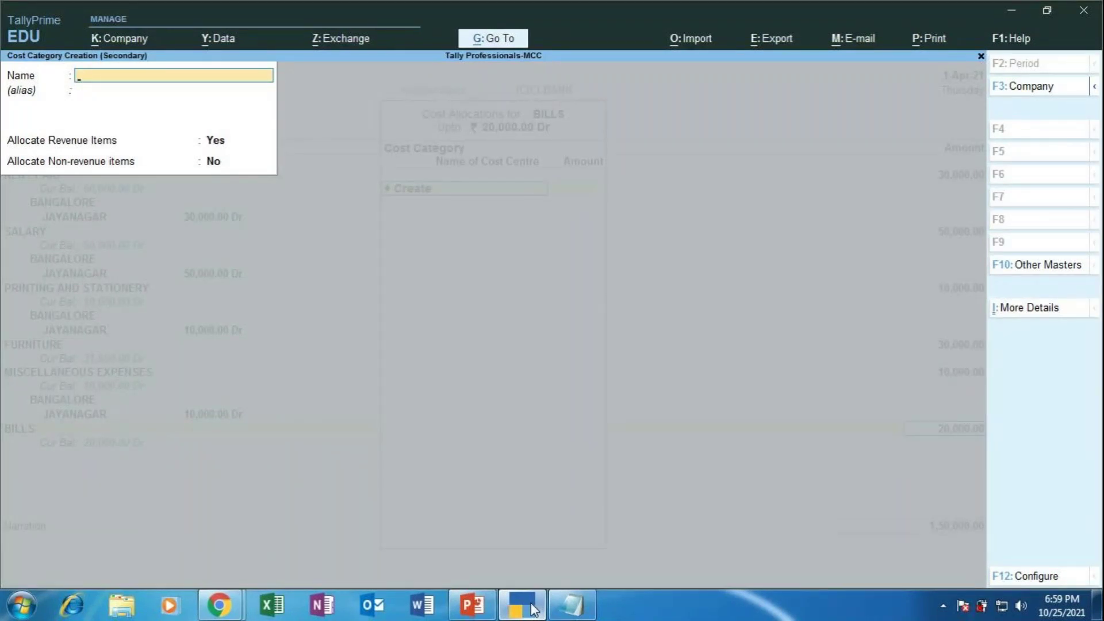
text(BILLS)
key(Return)
key(Return)
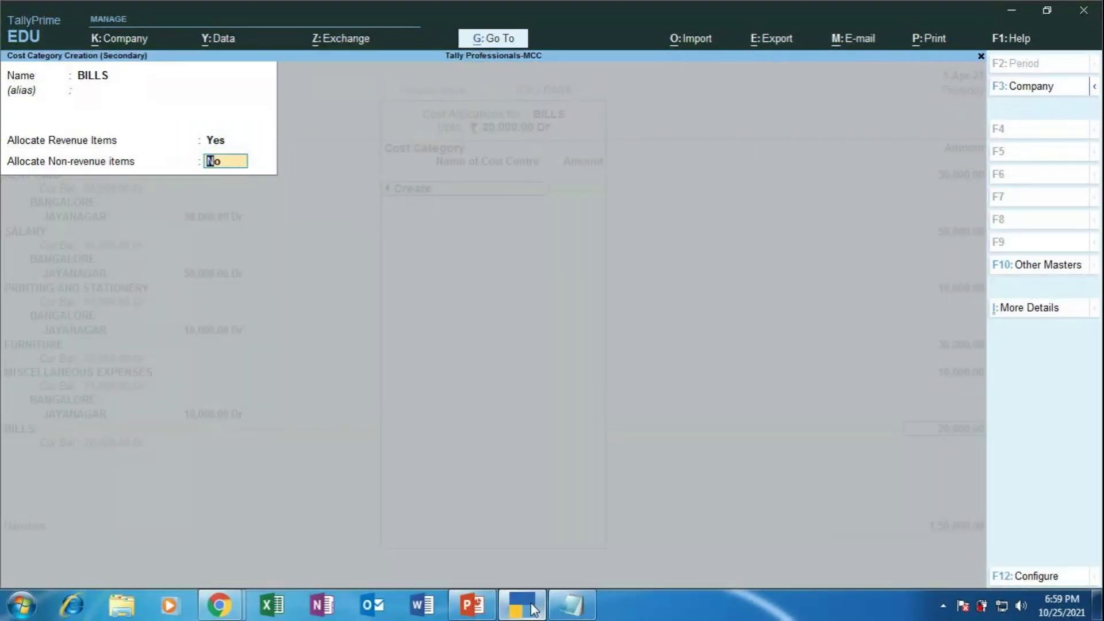
key(Return)
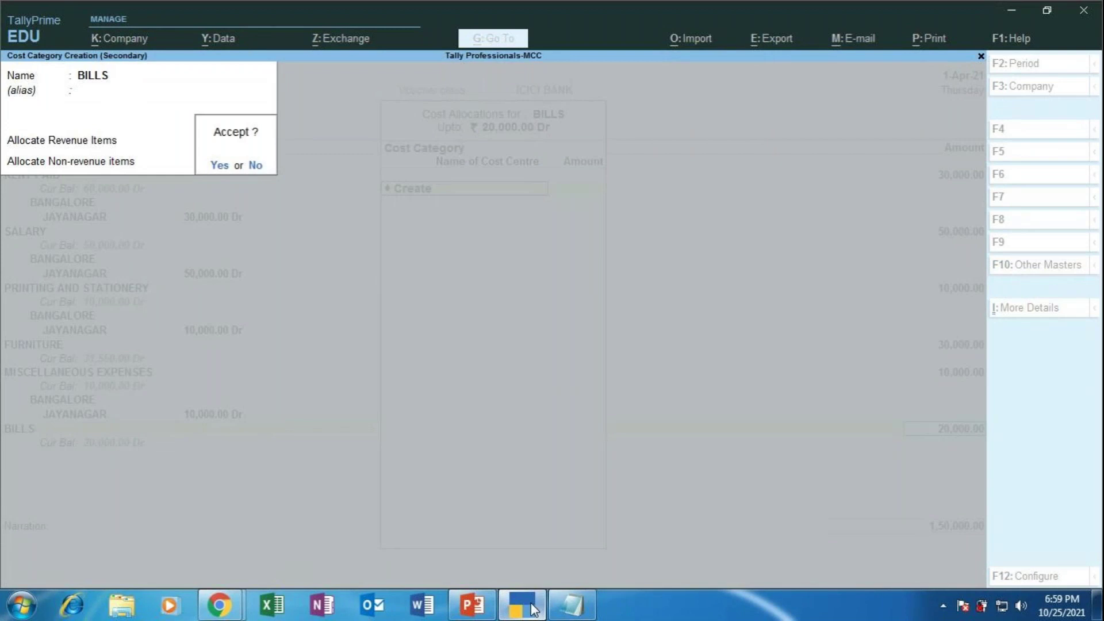
key(Return)
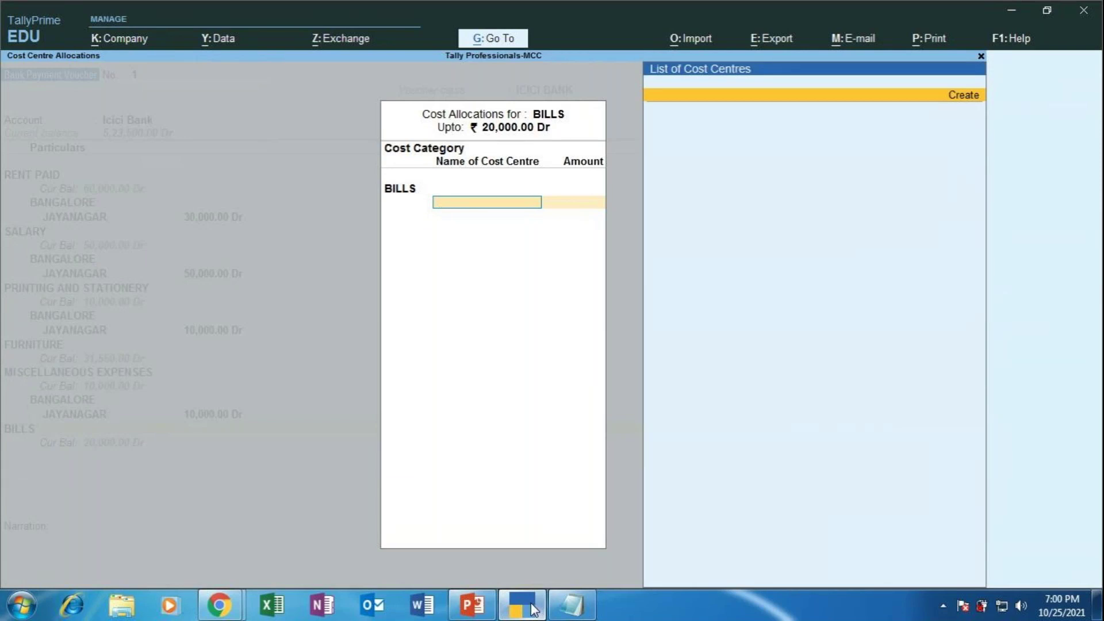
Create a CURRENT BILL cost centre in the BILLS category under Primary and allocate 10,000 to it
key(Return)
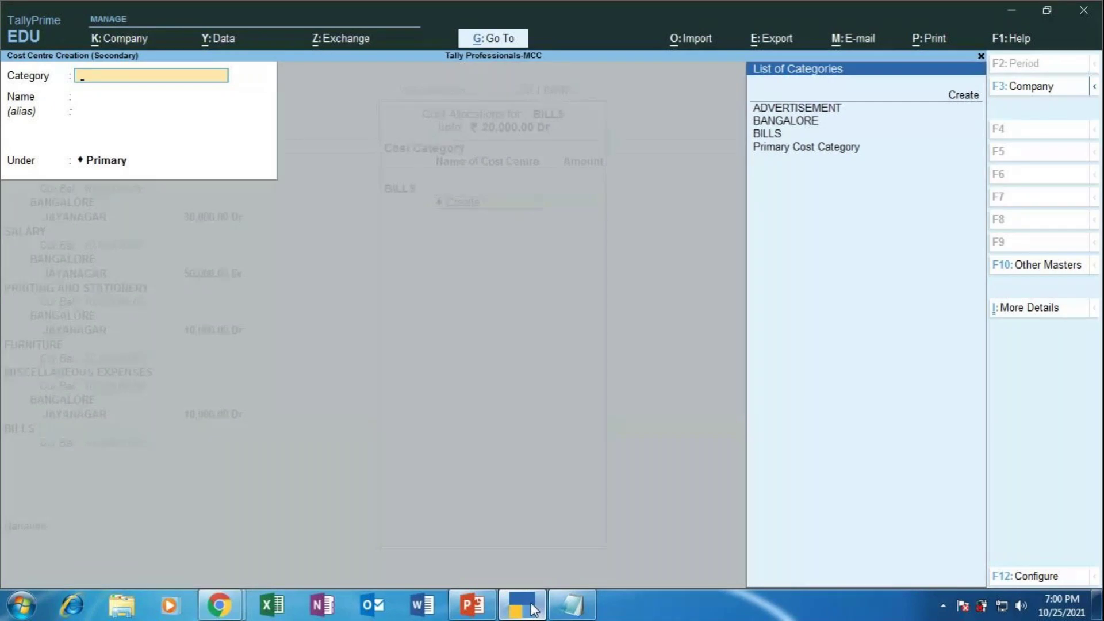
key(Down)
key(Down)
key(Down)
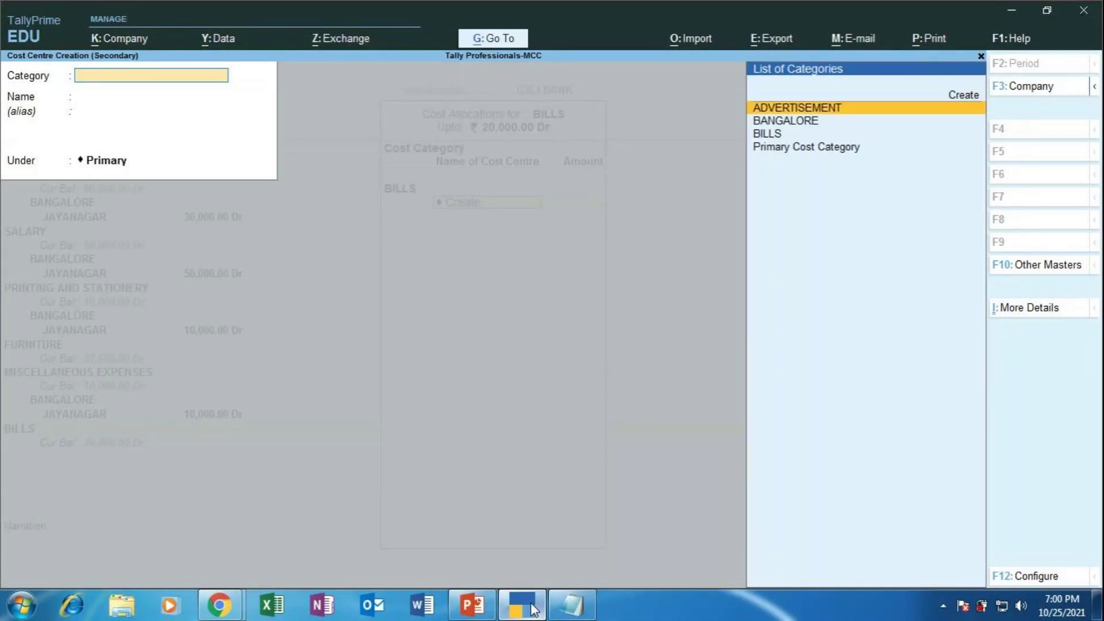
key(Return)
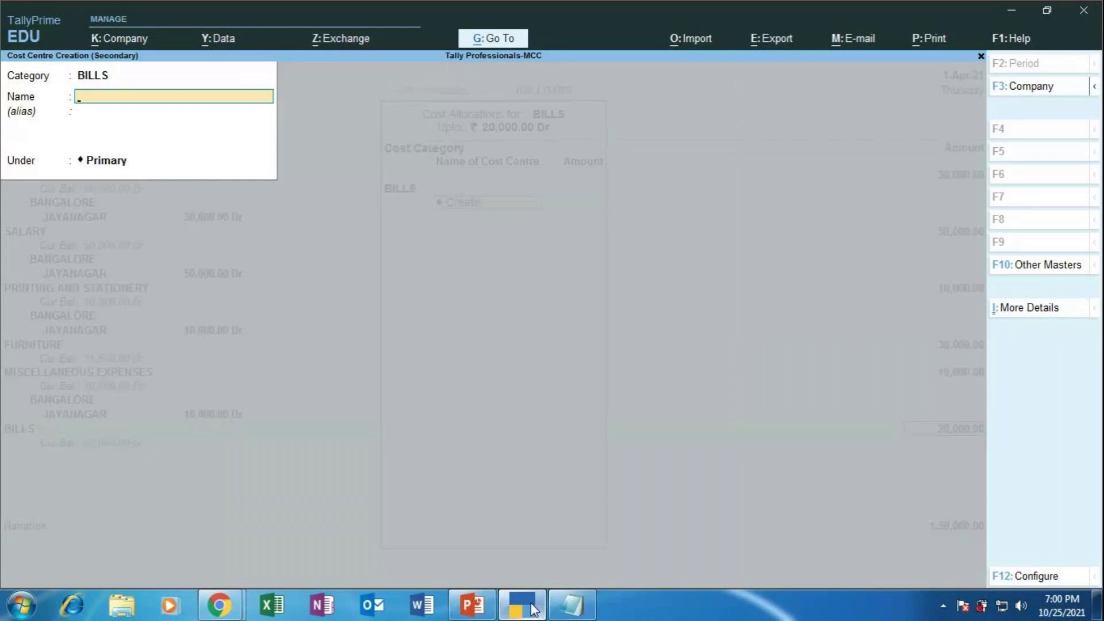
text(CURRENT)
text(BILL)
key(Return)
key(Return)
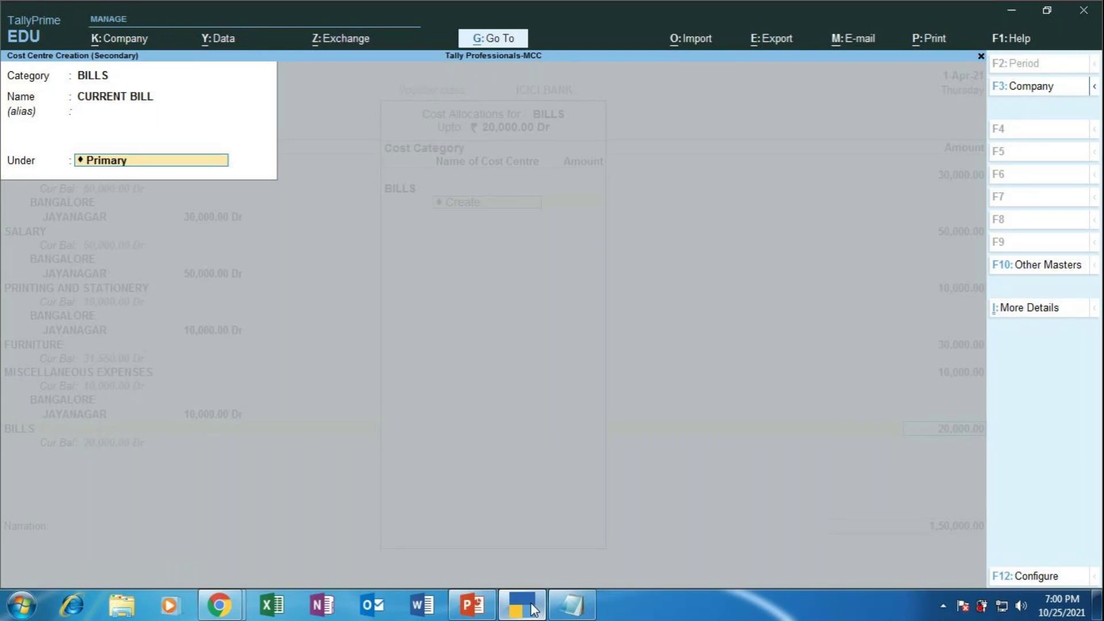
key(Return)
key(Return)
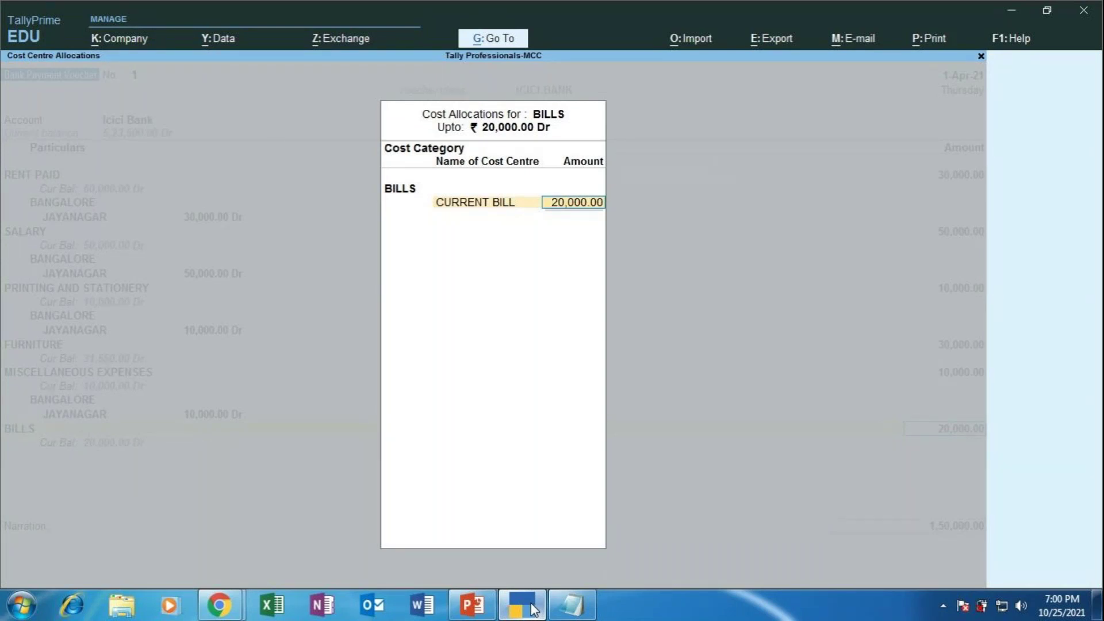
text(10000)
key(Return)
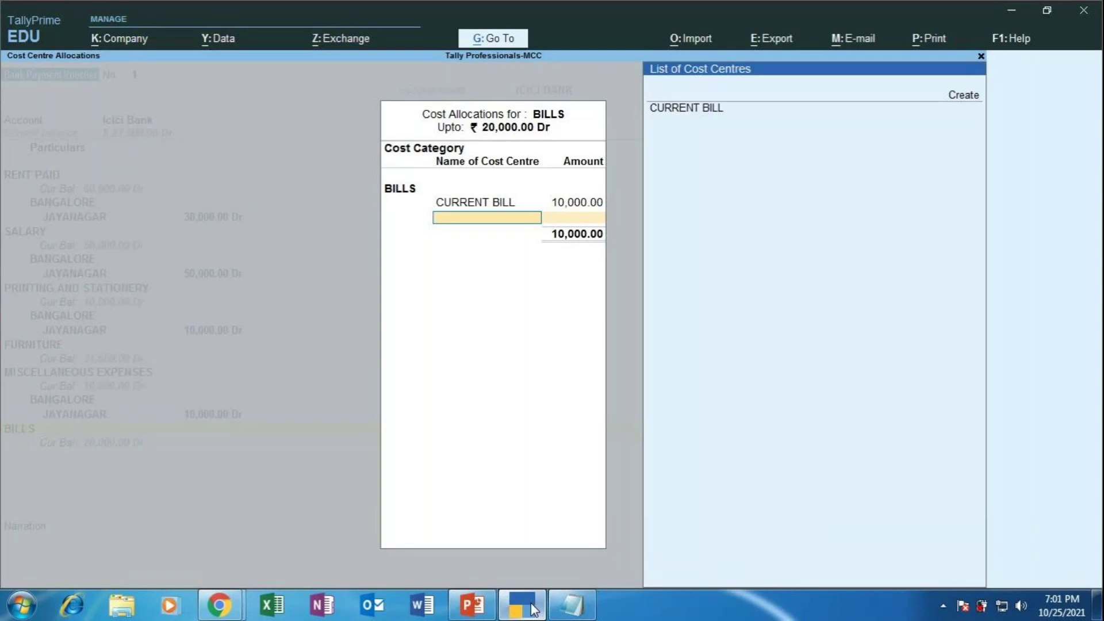
Create a WATER BILL cost centre in the BILLS category under Primary and allocate 6,000 to it
text(w)
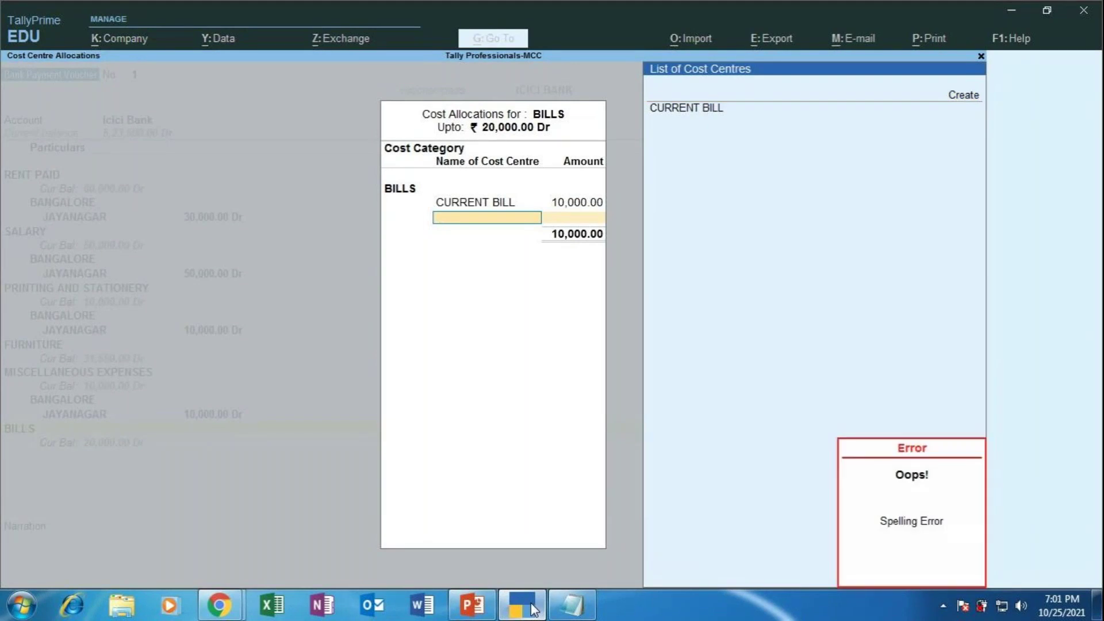
key(Return)
text(WATER BILL)
key(Return)
key(Return)
key(Return)
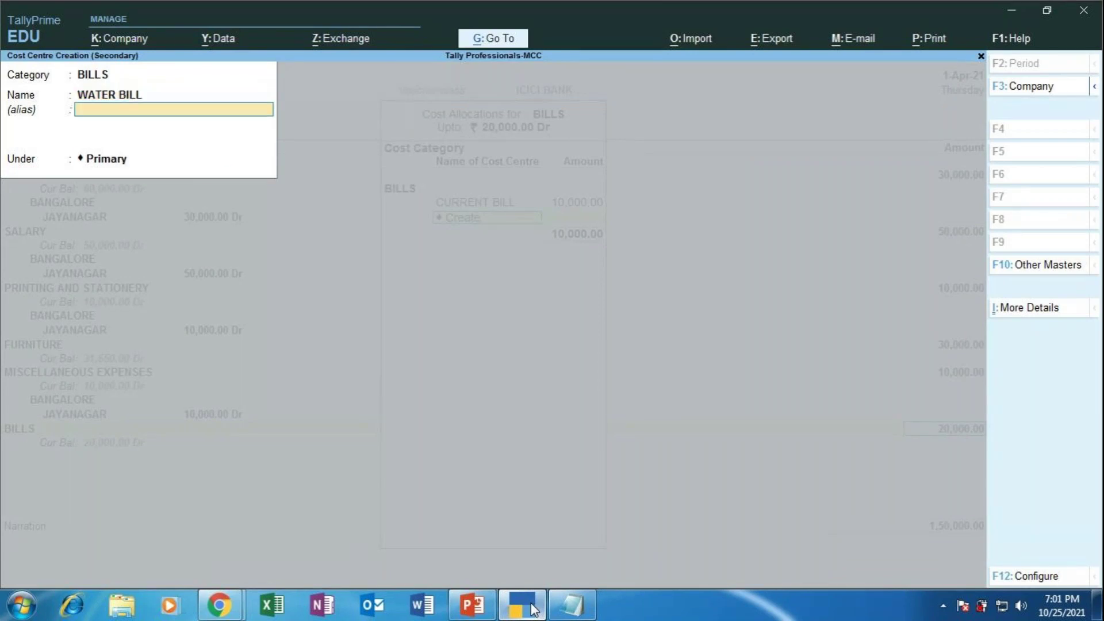
key(Return)
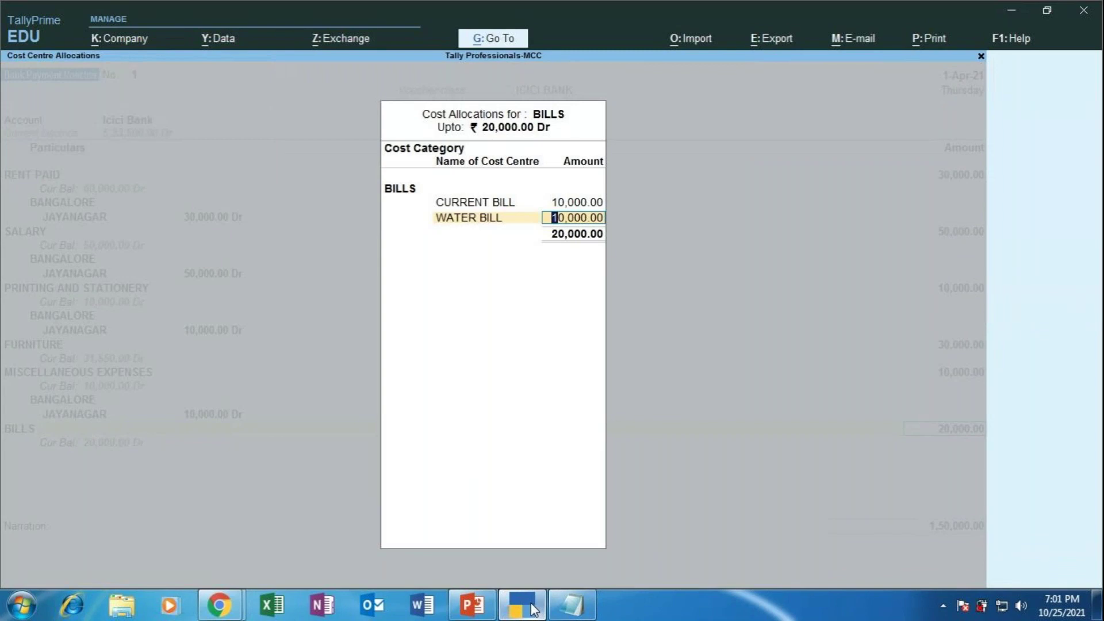
text(6,000)
key(Return)
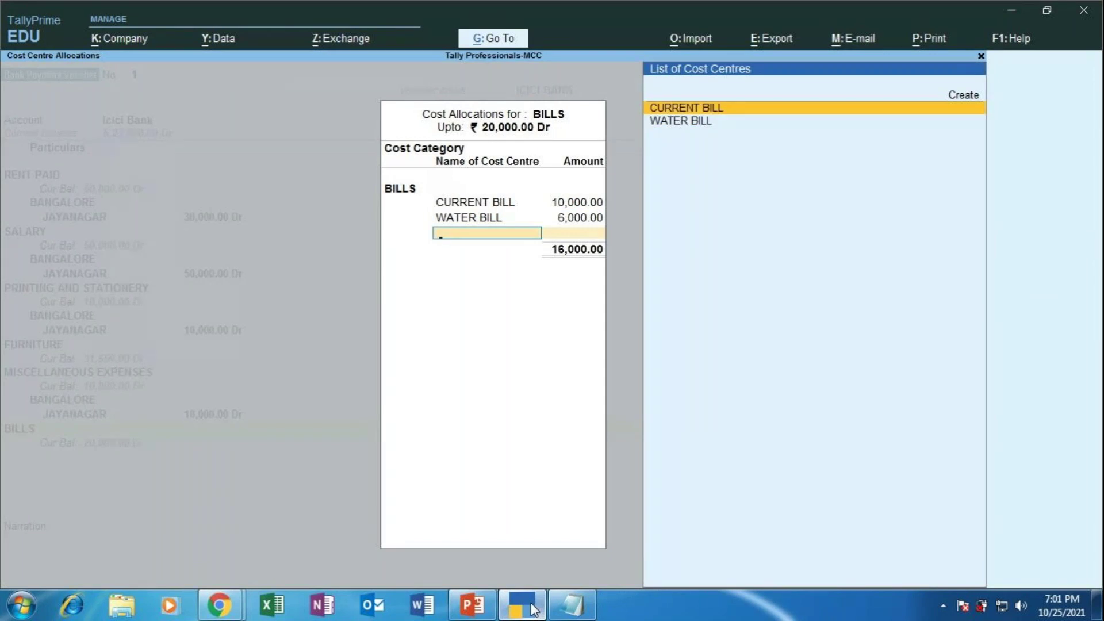
Create a TELEPHONE BILL cost centre in the BILLS category under Primary and allocate the remaining 4,000 to it
key(Up)
key(Return)
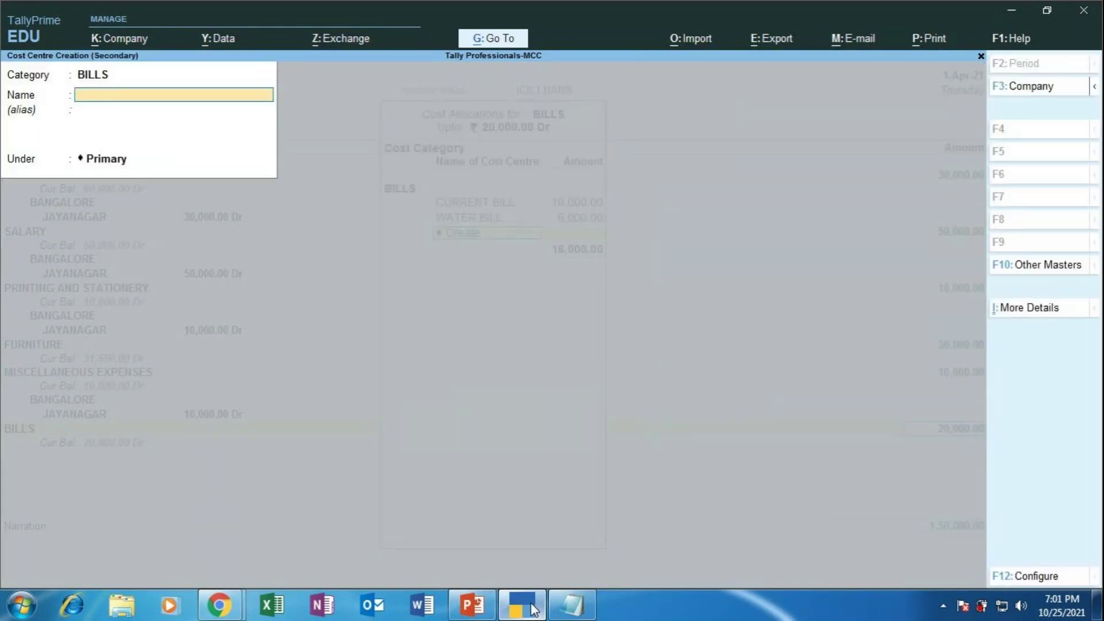
text(TELEPHONE BILL)
key(Return)
key(Return)
key(Return)
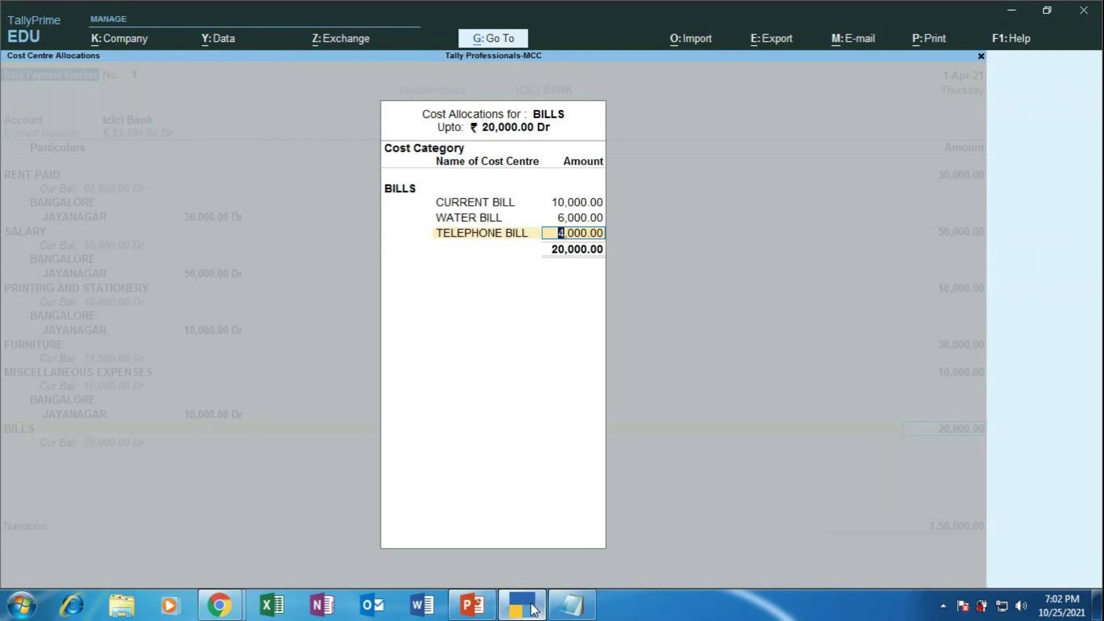
key(Return)
key(Return)
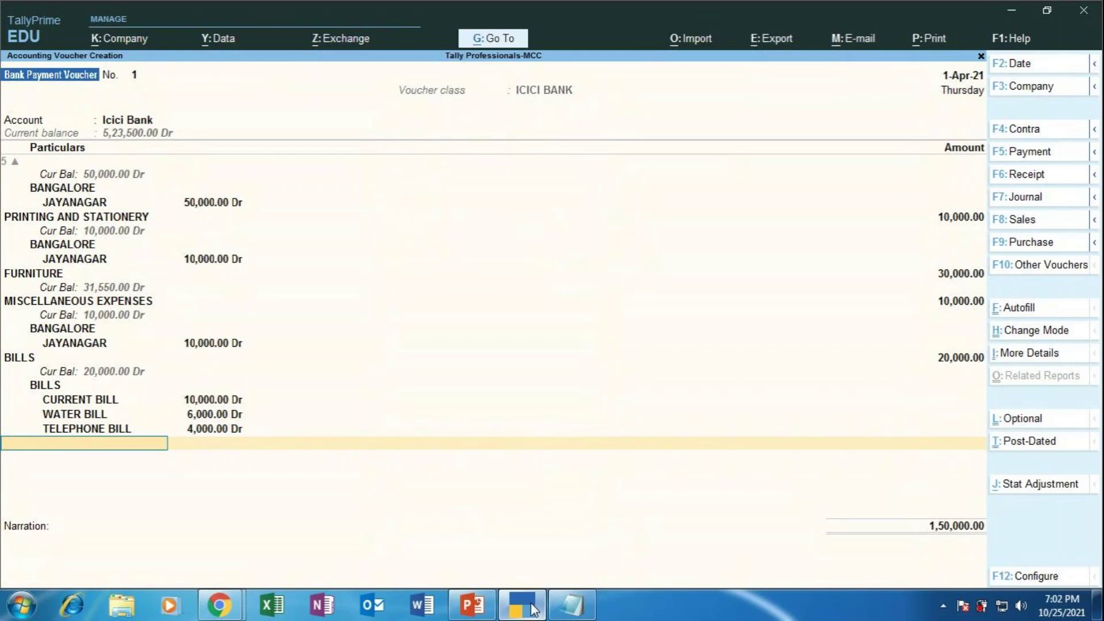
End the voucher's list of particulars and open the bank allocations for Icici Bank
key(Return)
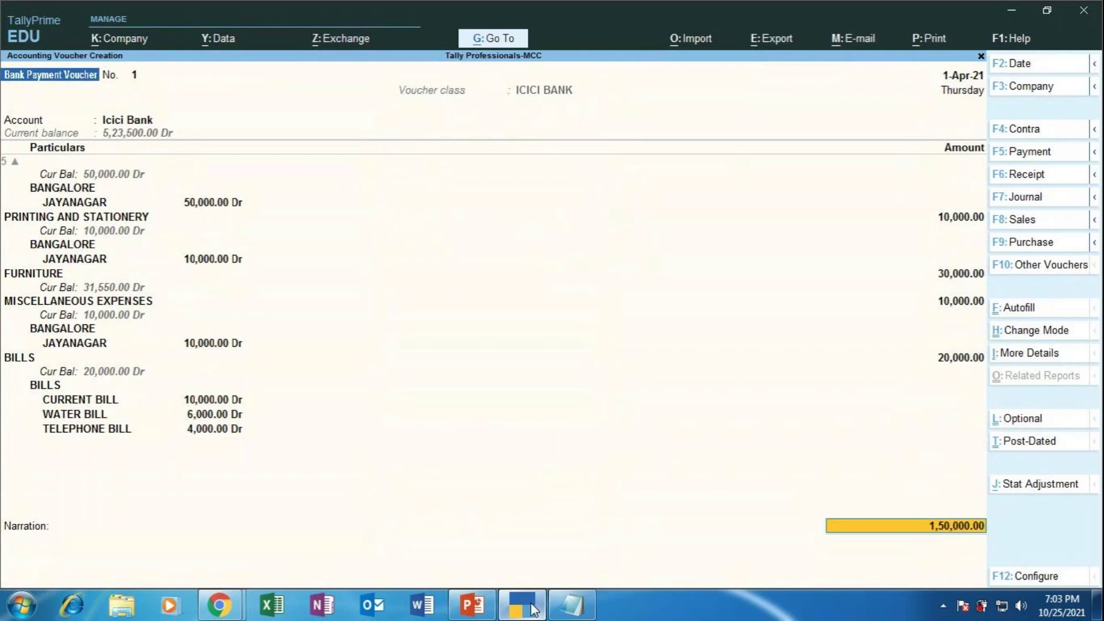
key(Return)
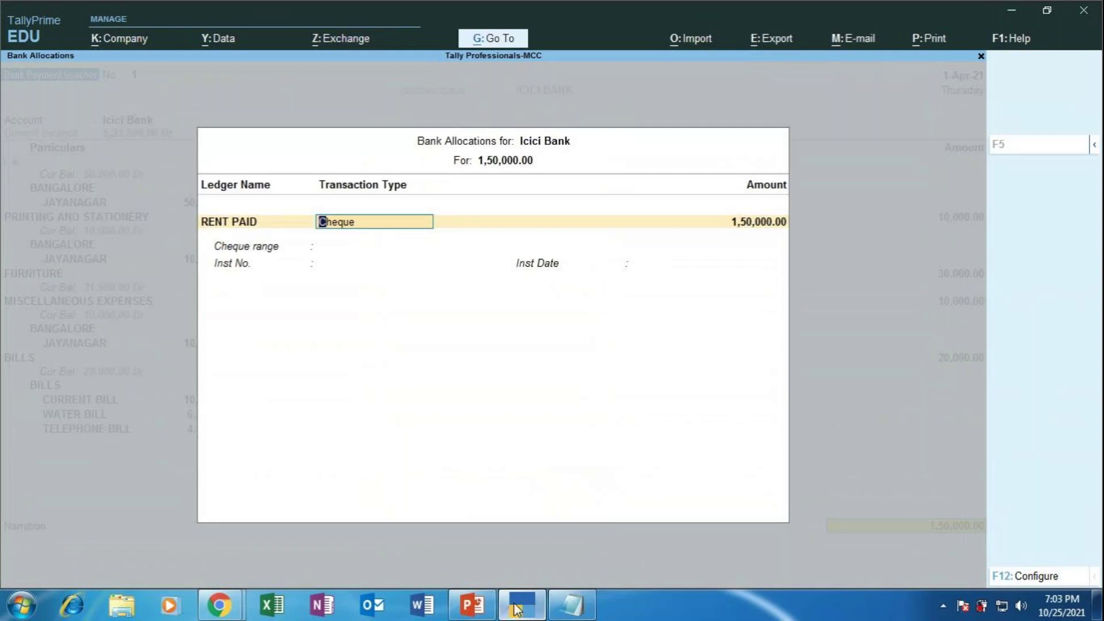
Switch to PowerPoint, check each expense's payment mode on the slide in full screen, and return to TallyPrime
click(483, 611)
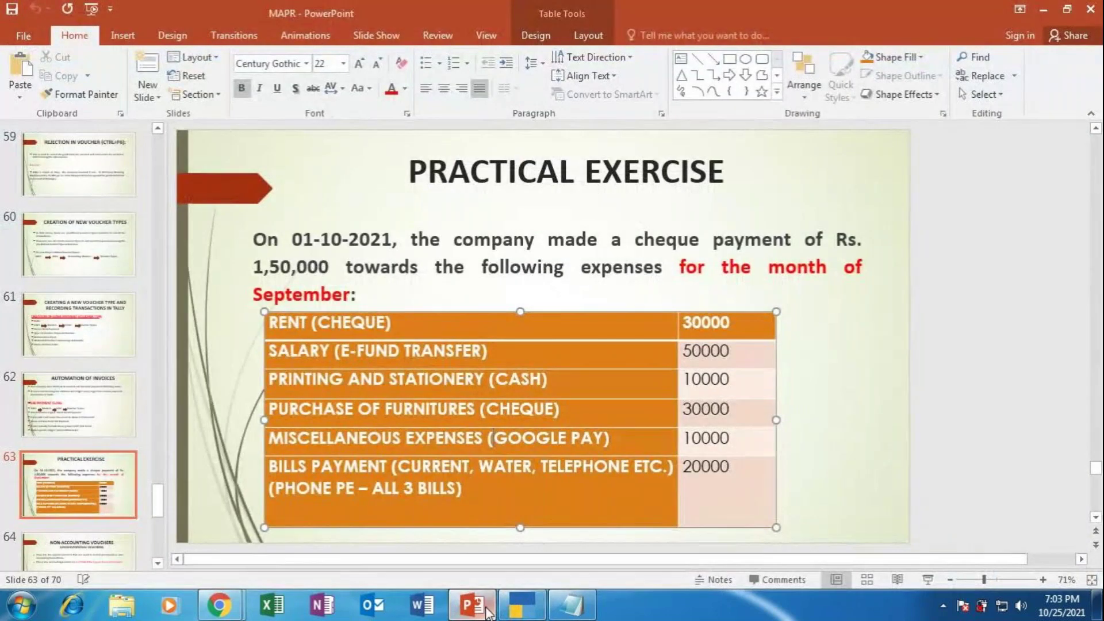
click(928, 579)
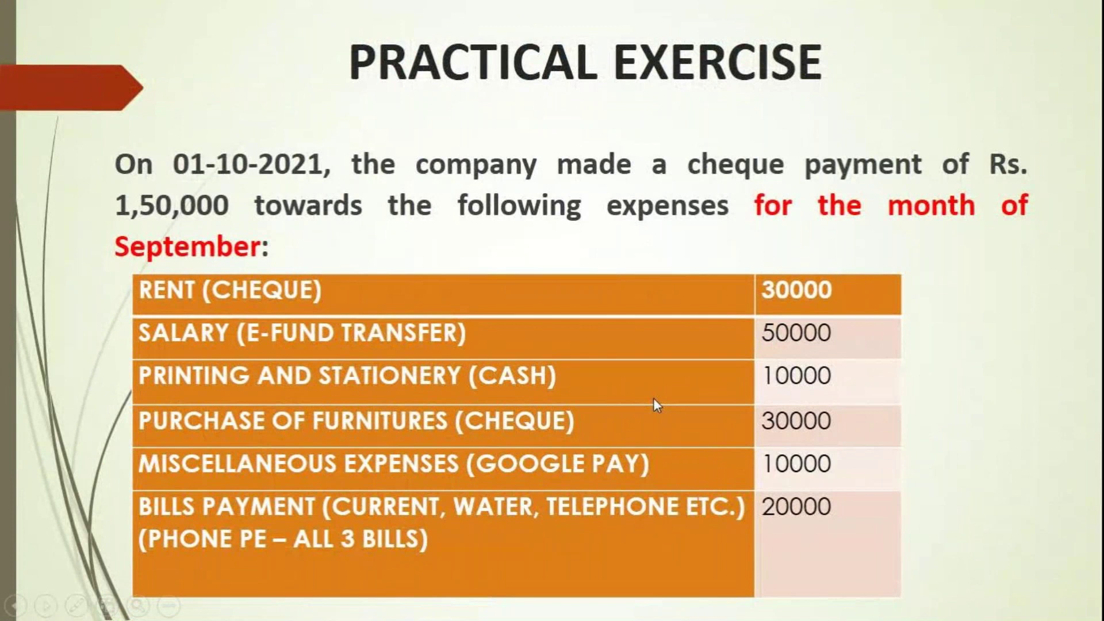
key(Escape)
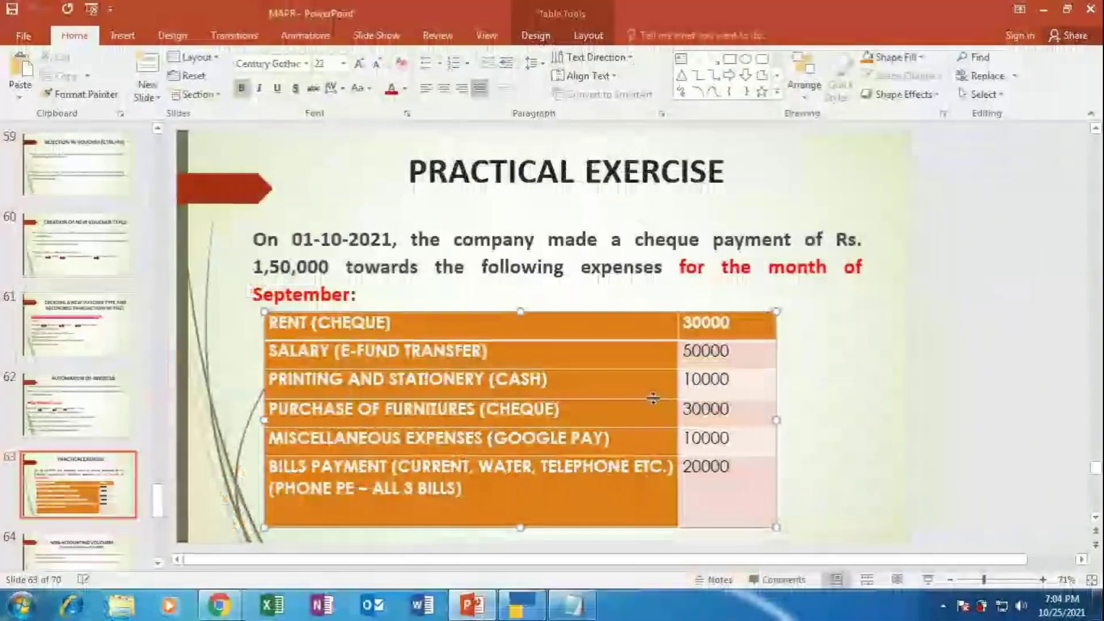
click(523, 598)
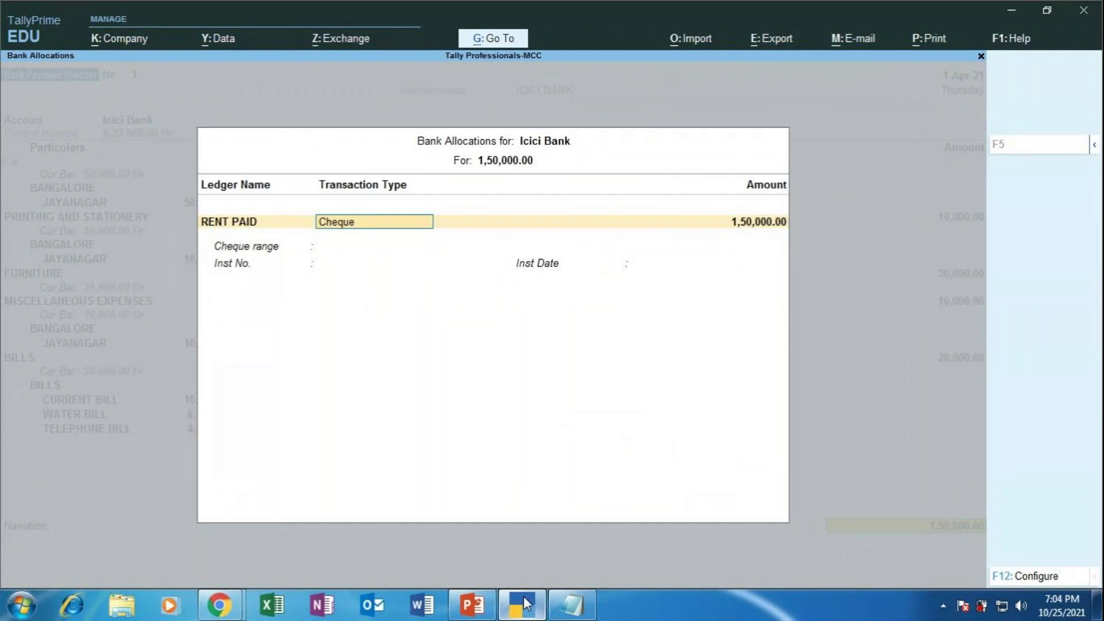
Allocate 30,000 of the bank payment to rent as Cheque, with instrument number 000001 and instrument date 1-Apr-21
key(Return)
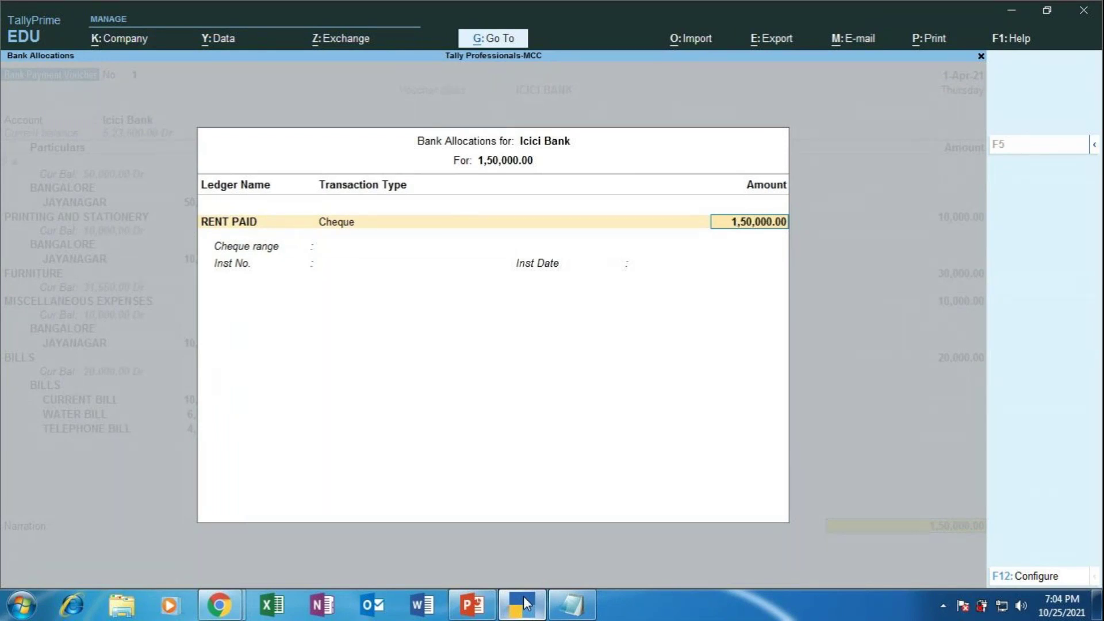
text(30000)
key(Return)
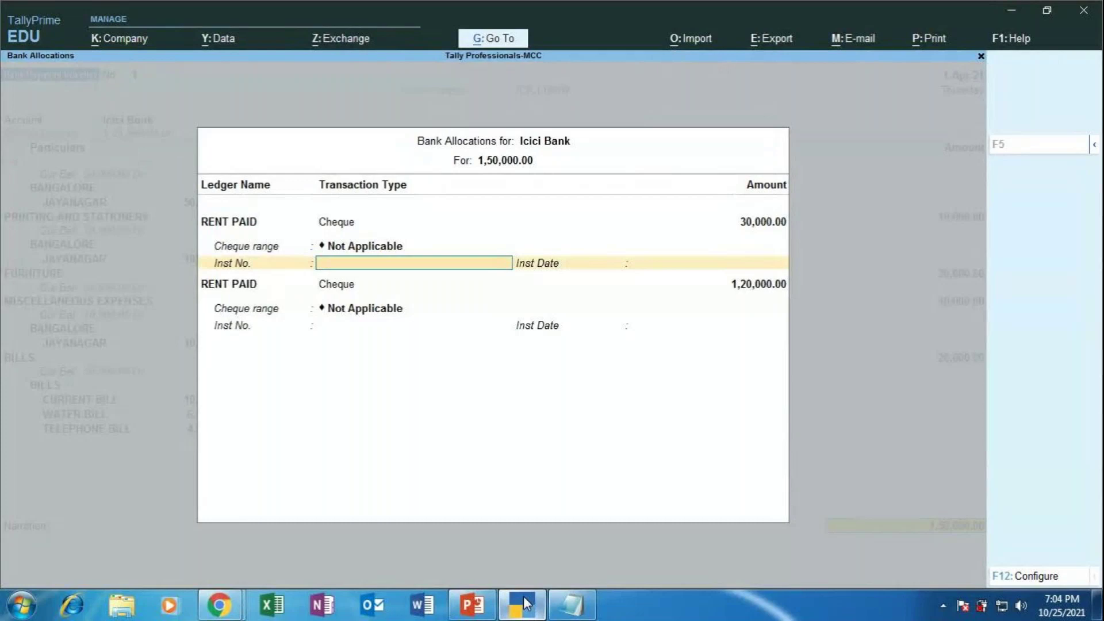
text(000001)
key(Return)
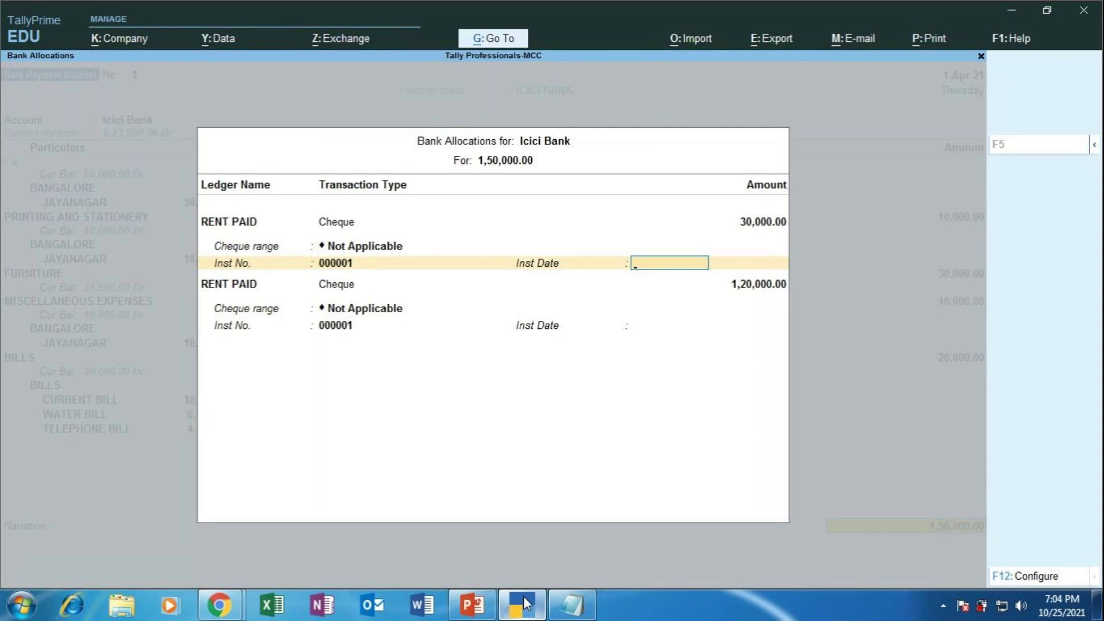
text(1.4)
key(Return)
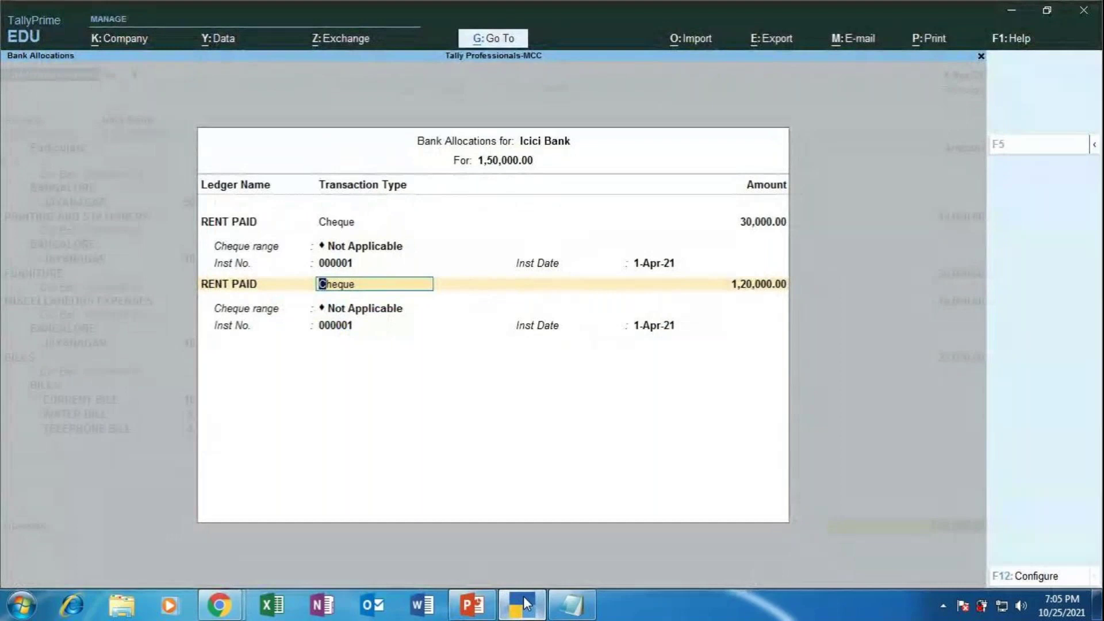
Switch to PowerPoint, check the salary payment's mode and amount on the full-screen exercise slide, and return to TallyPrime
click(524, 596)
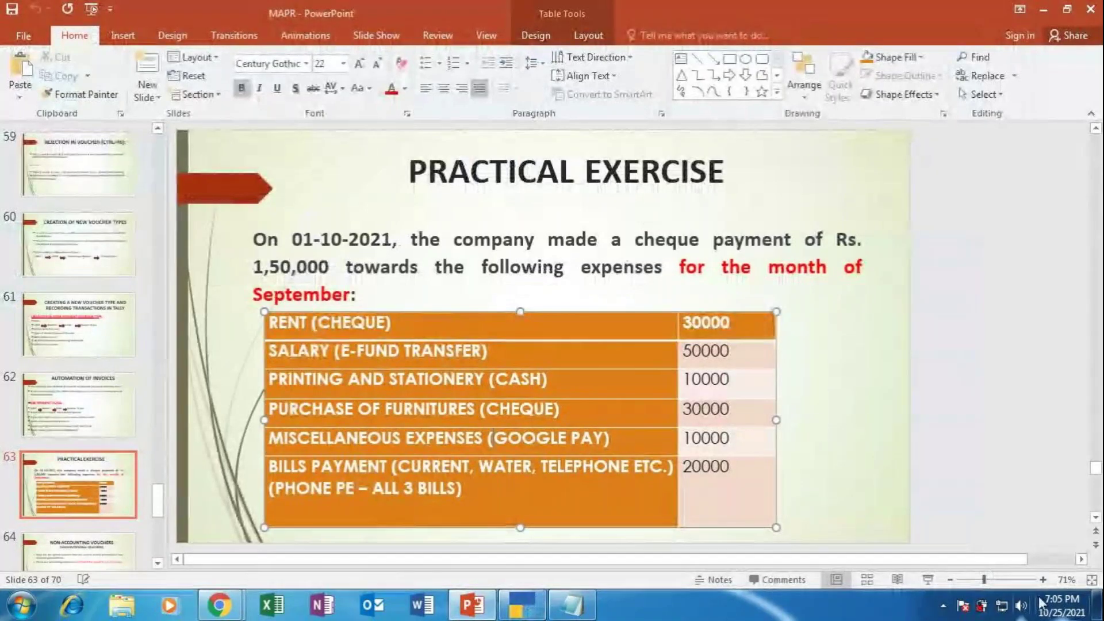
click(927, 579)
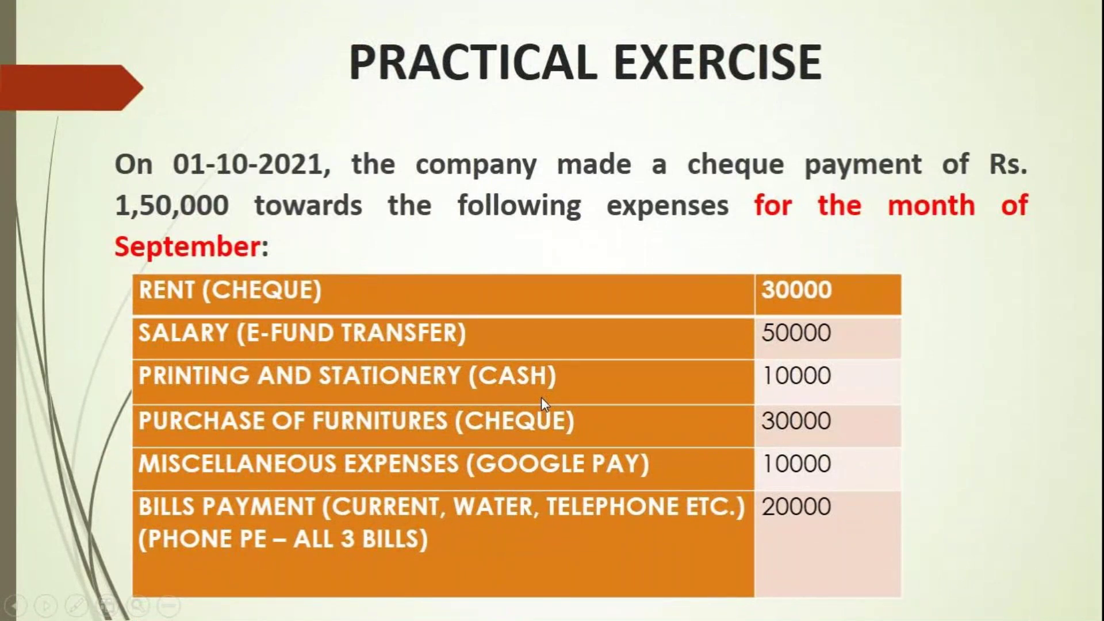
key(Escape)
click(463, 613)
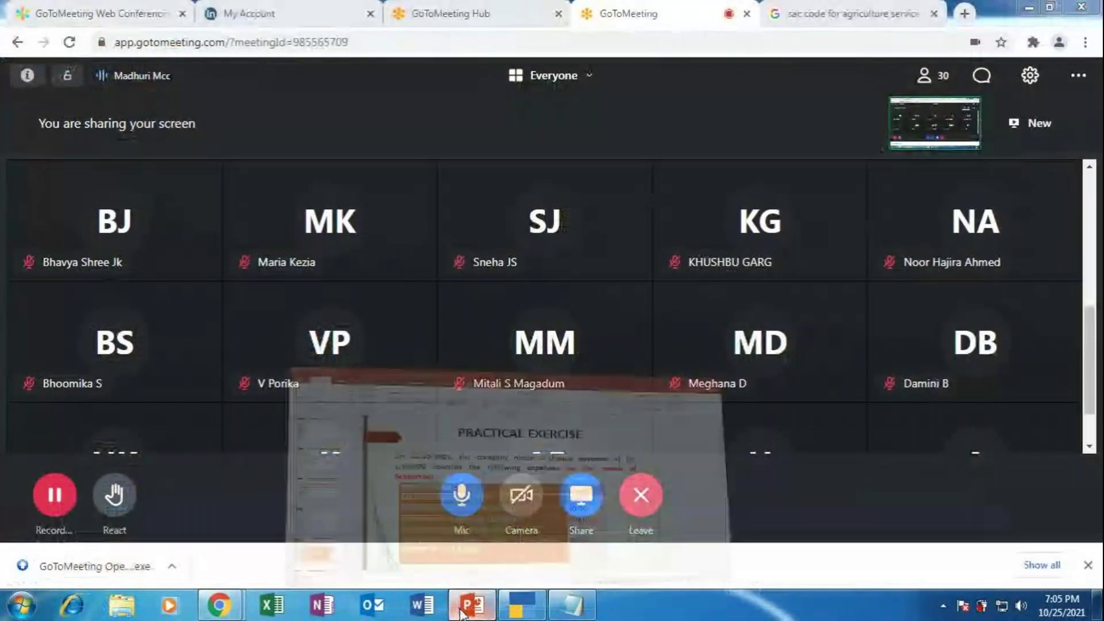
click(523, 610)
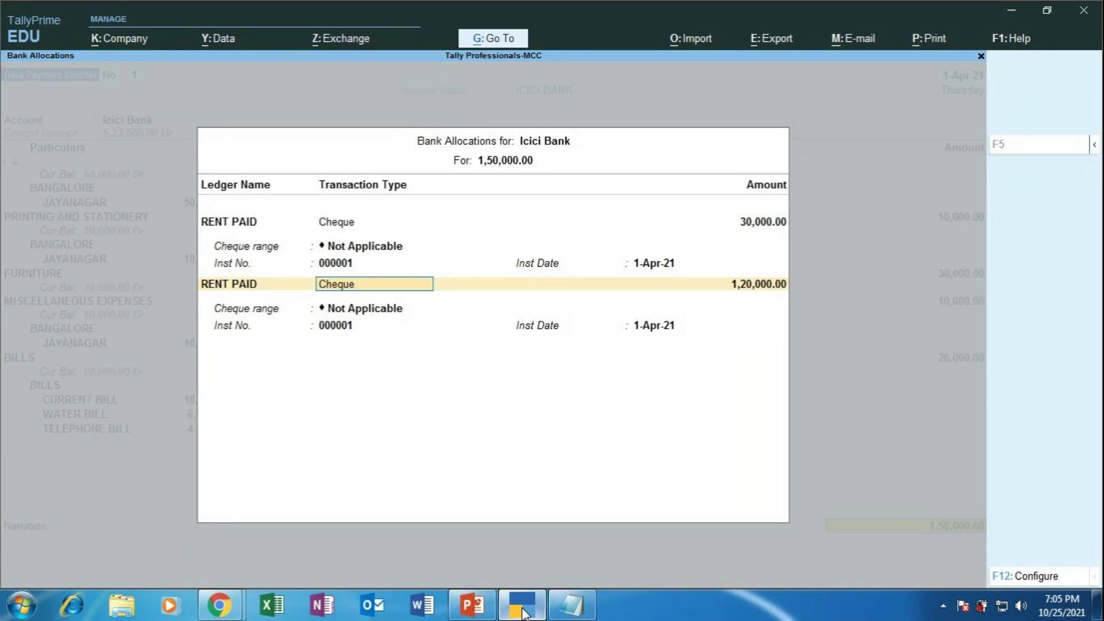
Allocate 50,000 of the bank payment to SALARY with the transaction type e-Fund Transfer
key(BackSpace)
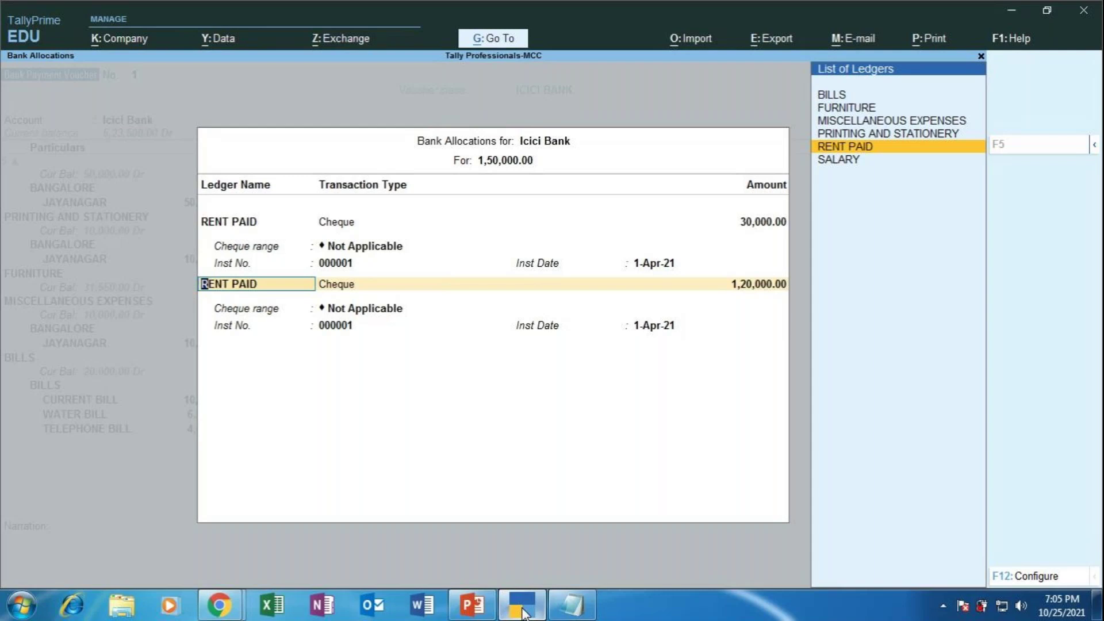
key(Down)
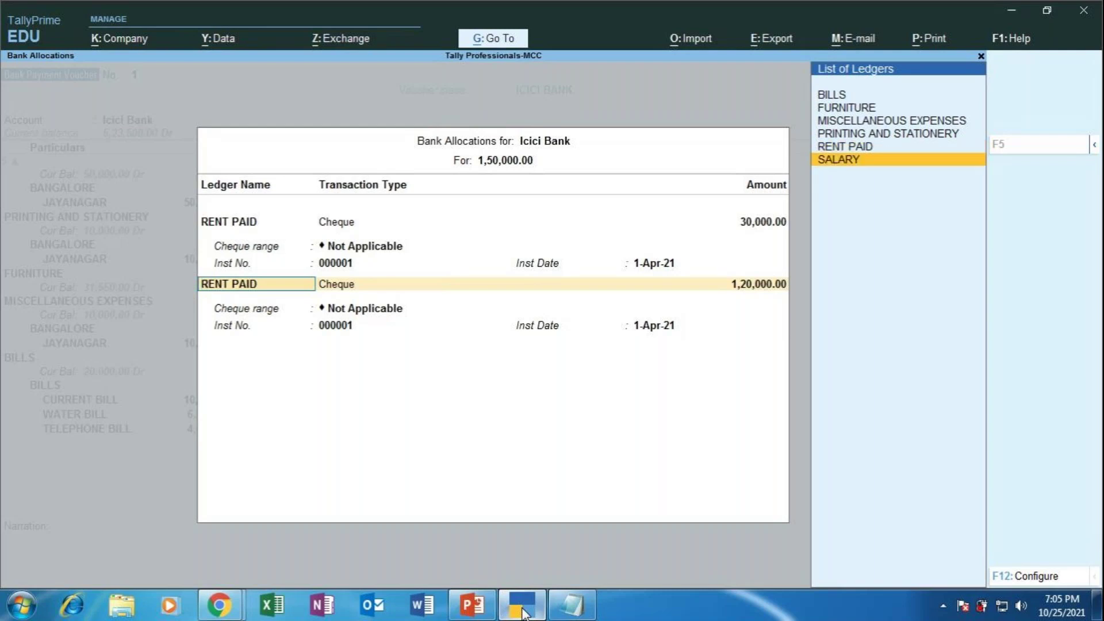
key(Return)
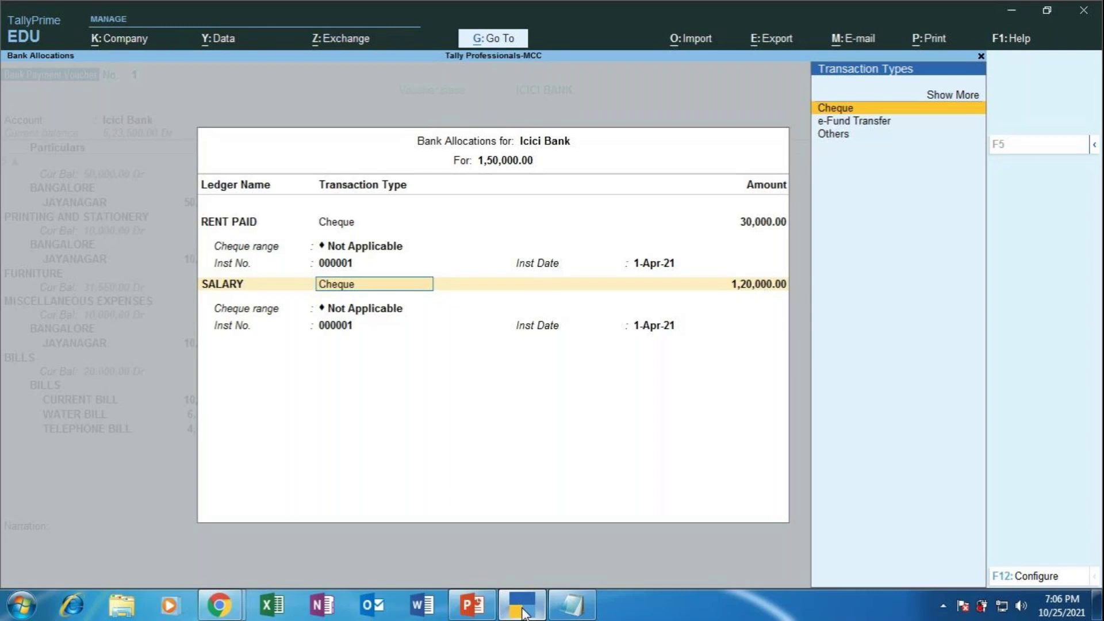
key(Down)
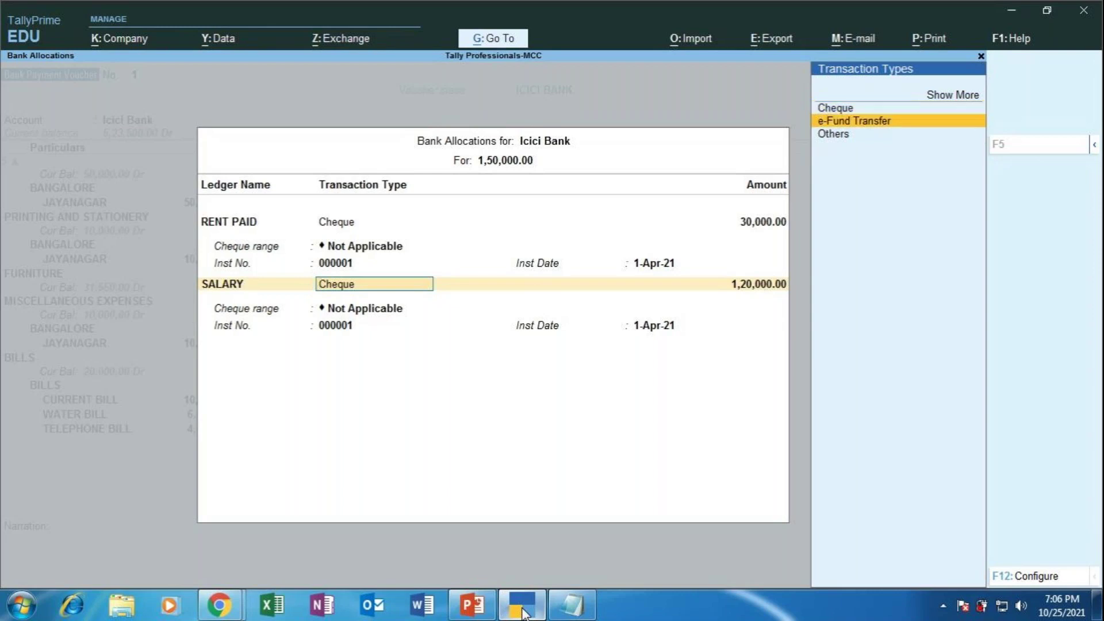
key(Return)
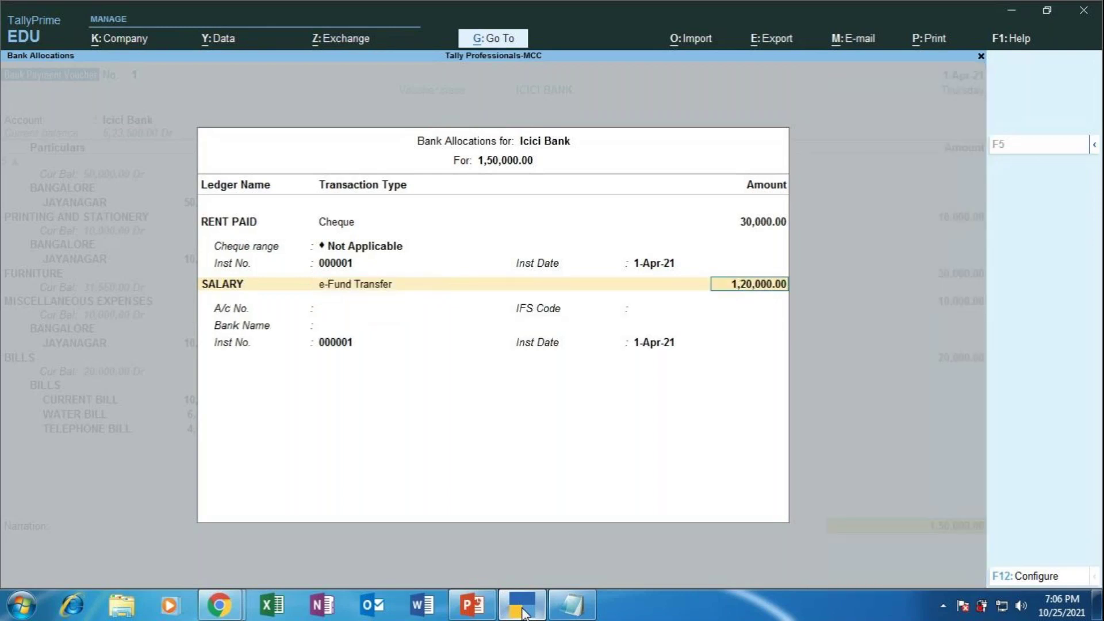
text(50000)
key(Return)
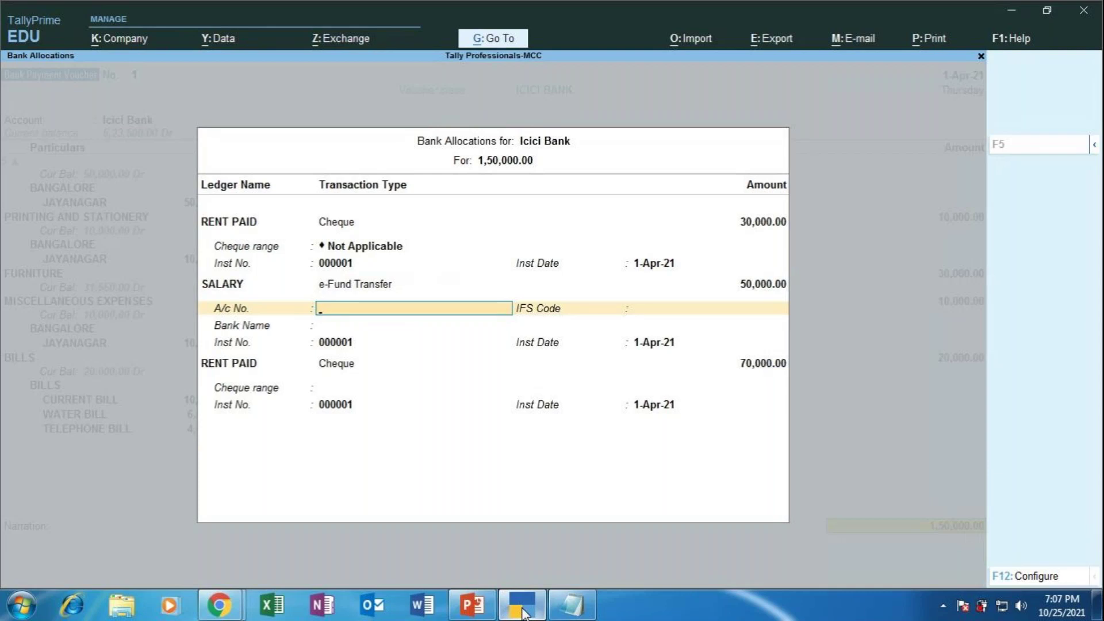
Enter the beneficiary's account number and the IFS code ICICO012345 for the salary transfer
text(0001)
key(Return)
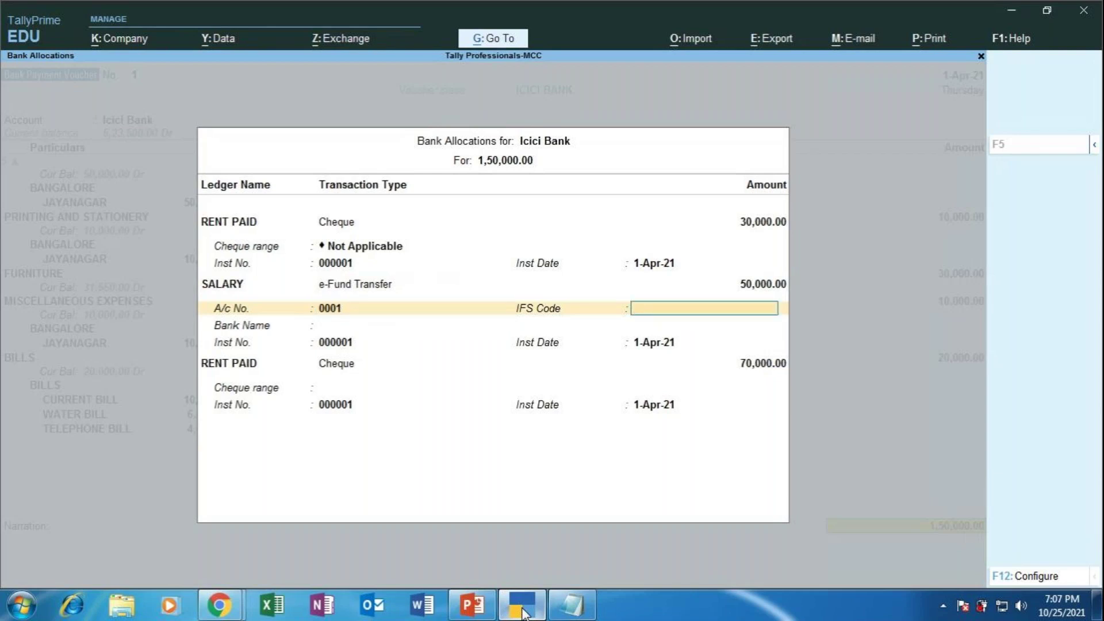
text(ICICO012345)
key(Return)
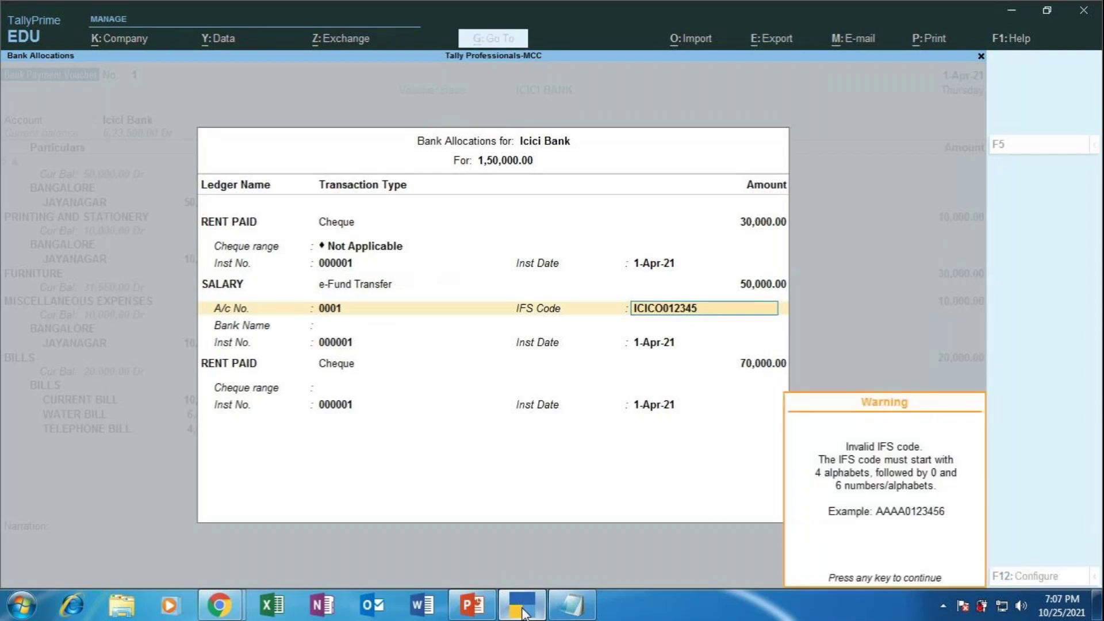
key(Return)
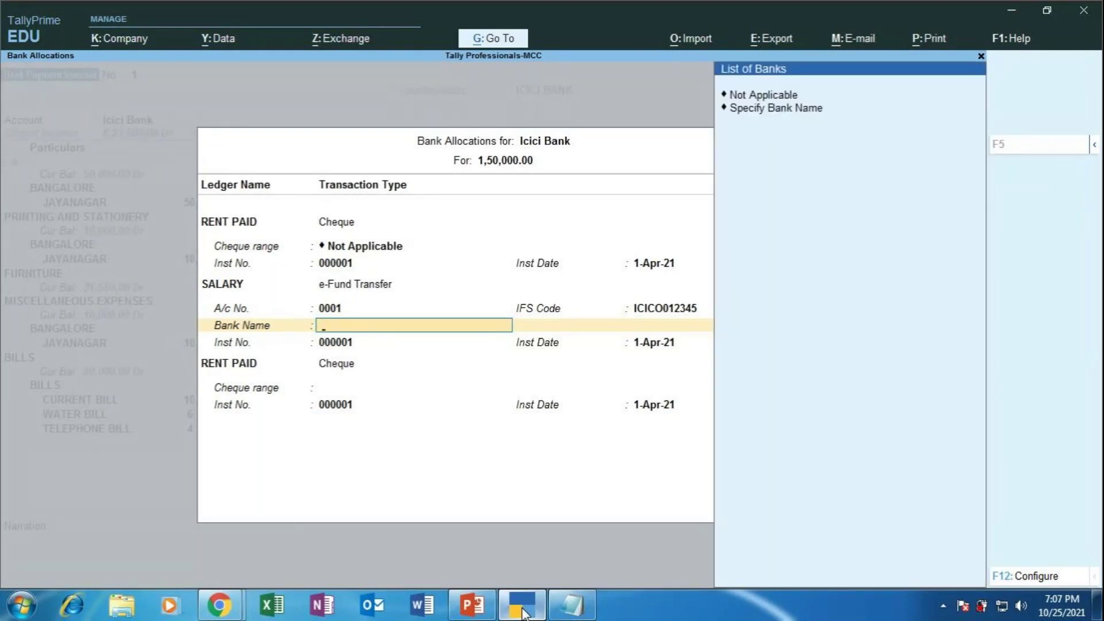
Specify ICICI BANK as the salary transfer's bank name, with instrument number 000002 and instrument date 1-Apr-21
key(Down)
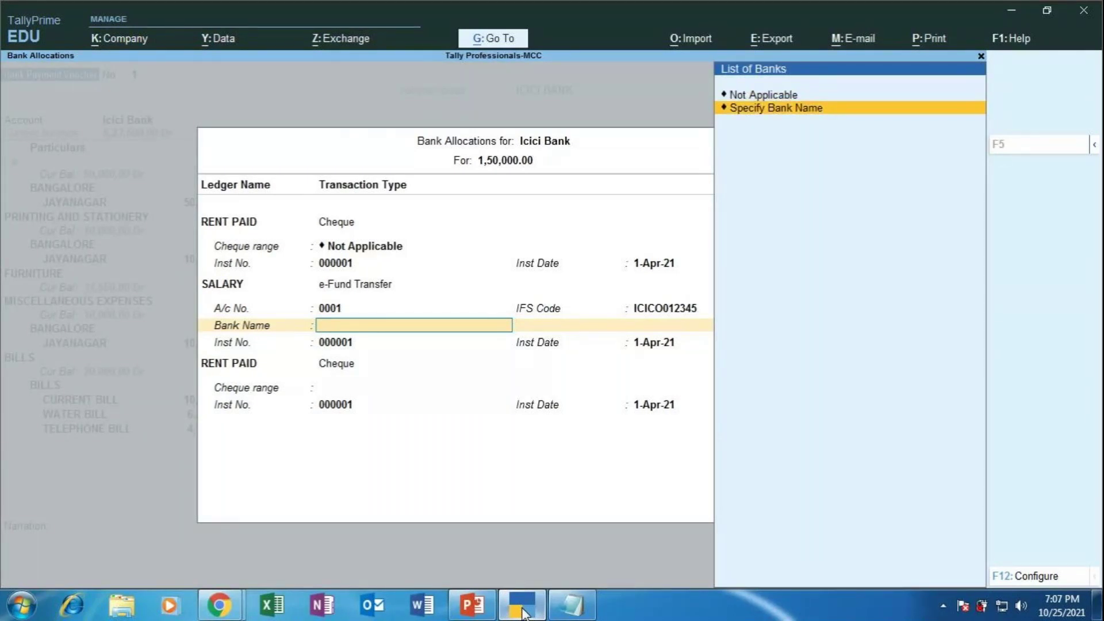
key(Return)
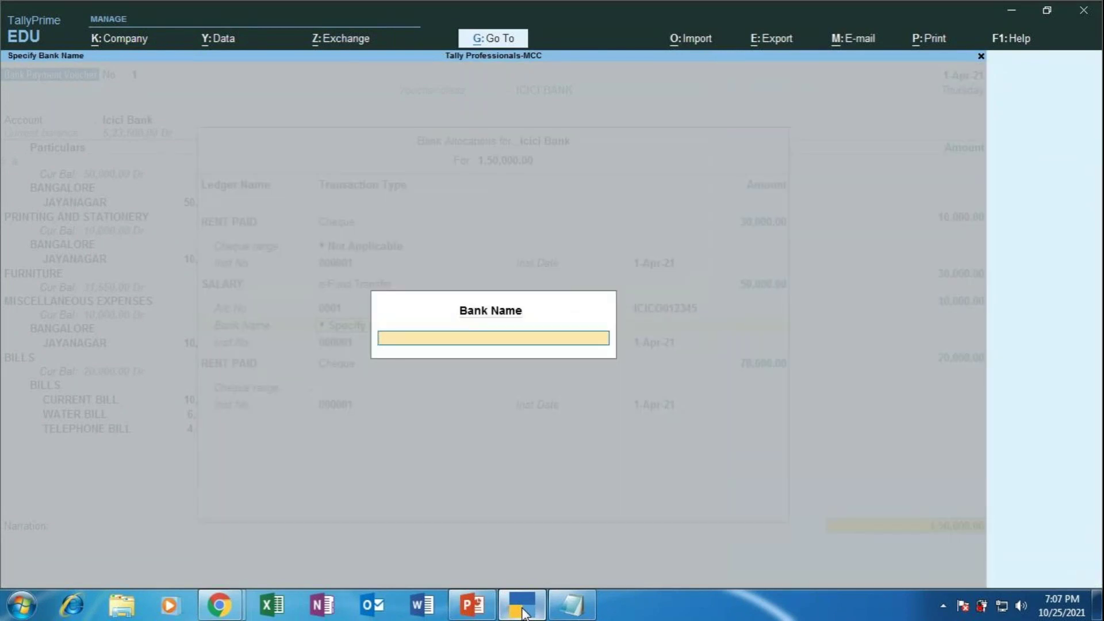
text(ICICI BANK)
key(Return)
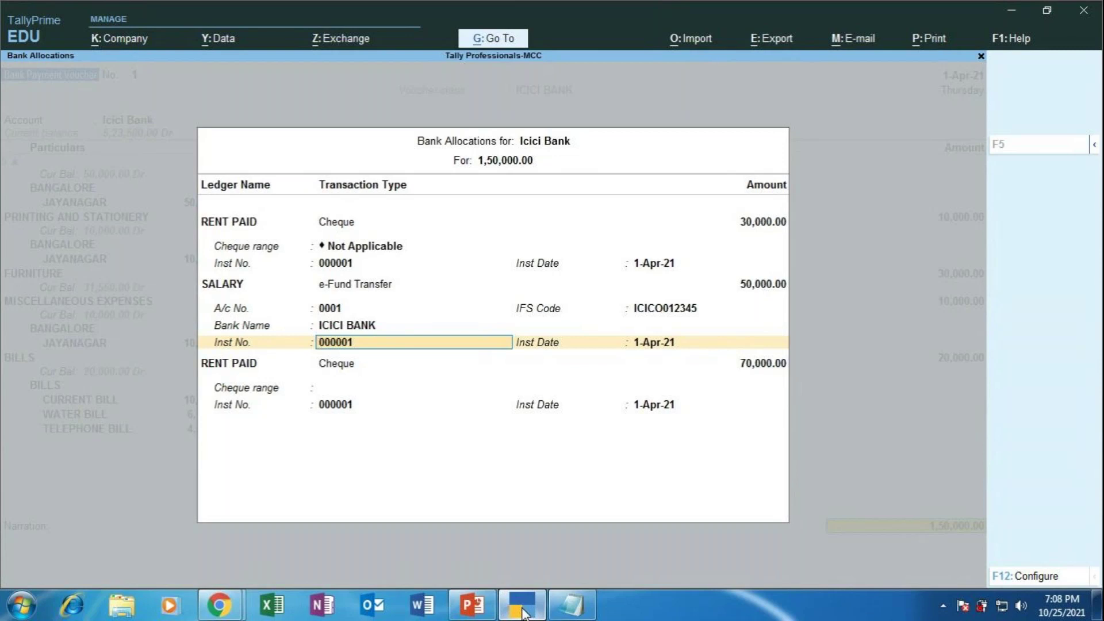
text(000002)
key(Return)
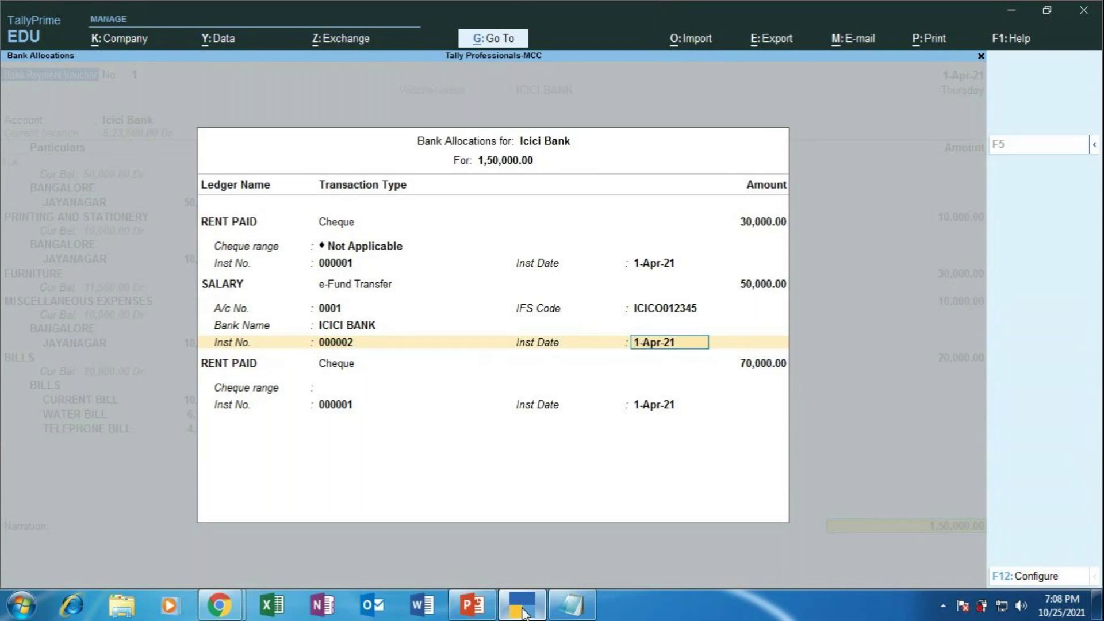
key(Return)
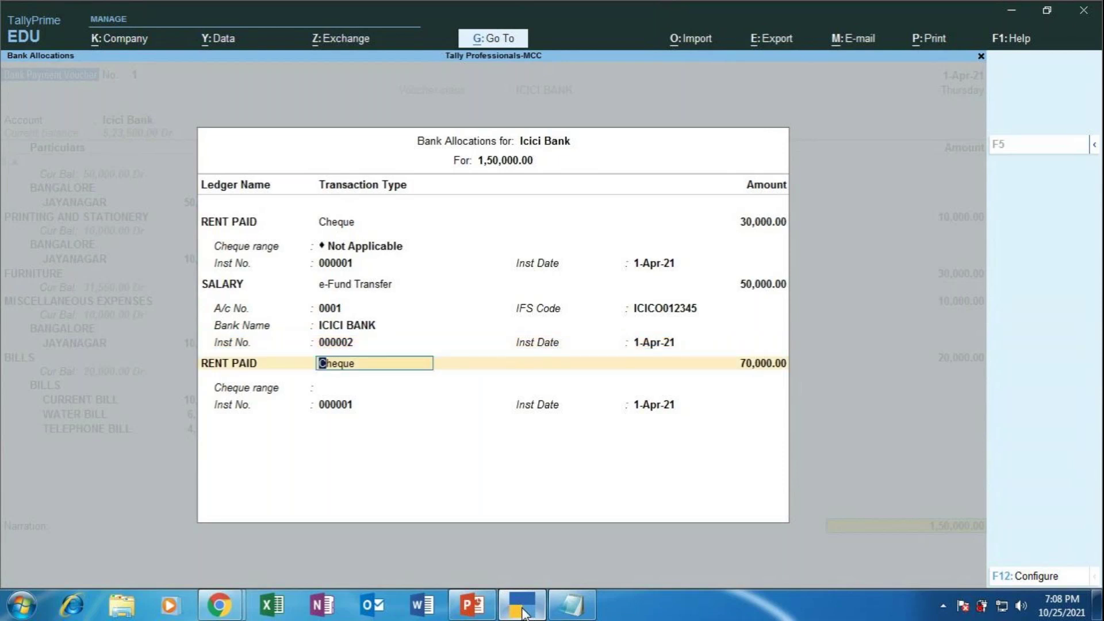
Check the following expense on the PowerPoint slide and assign the third bank allocation to the PRINTING AND STATIONERY ledger
key(BackSpace)
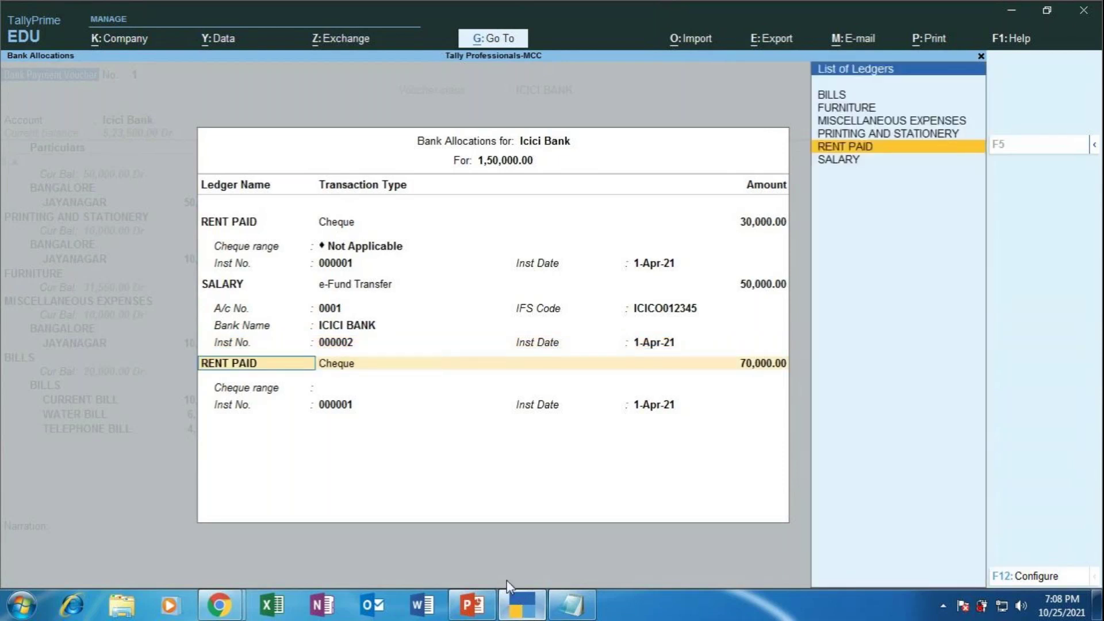
click(483, 607)
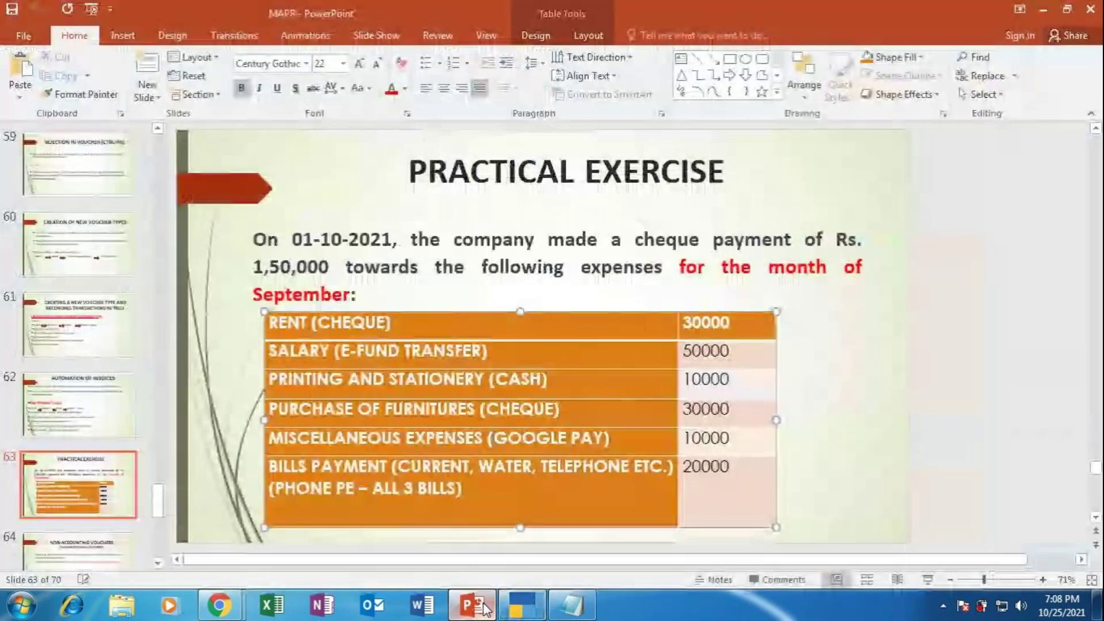
click(519, 606)
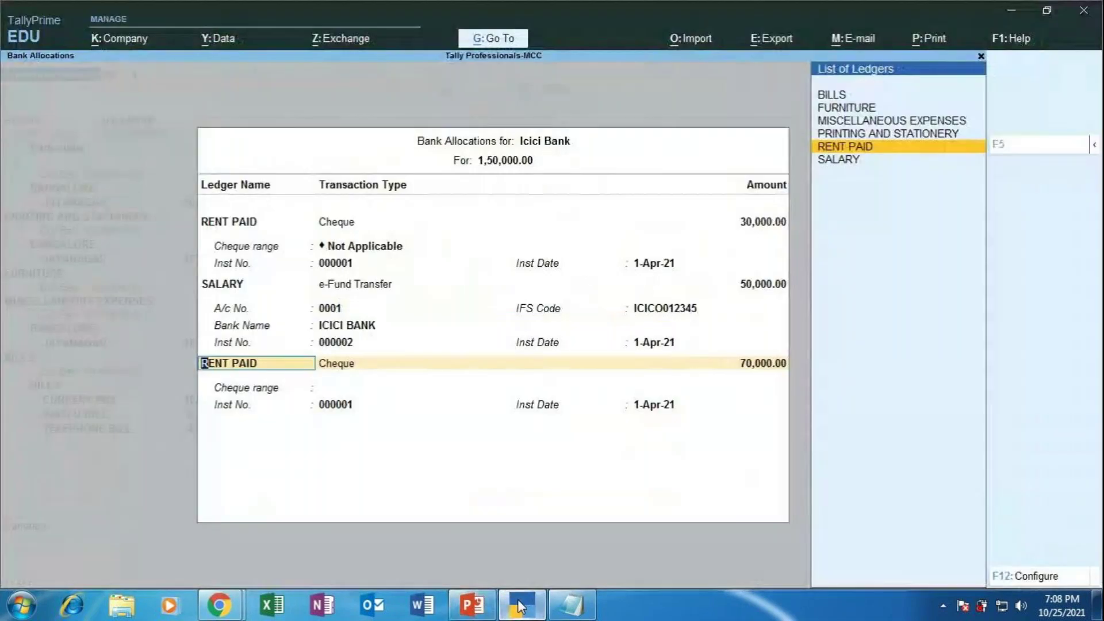
key(Up)
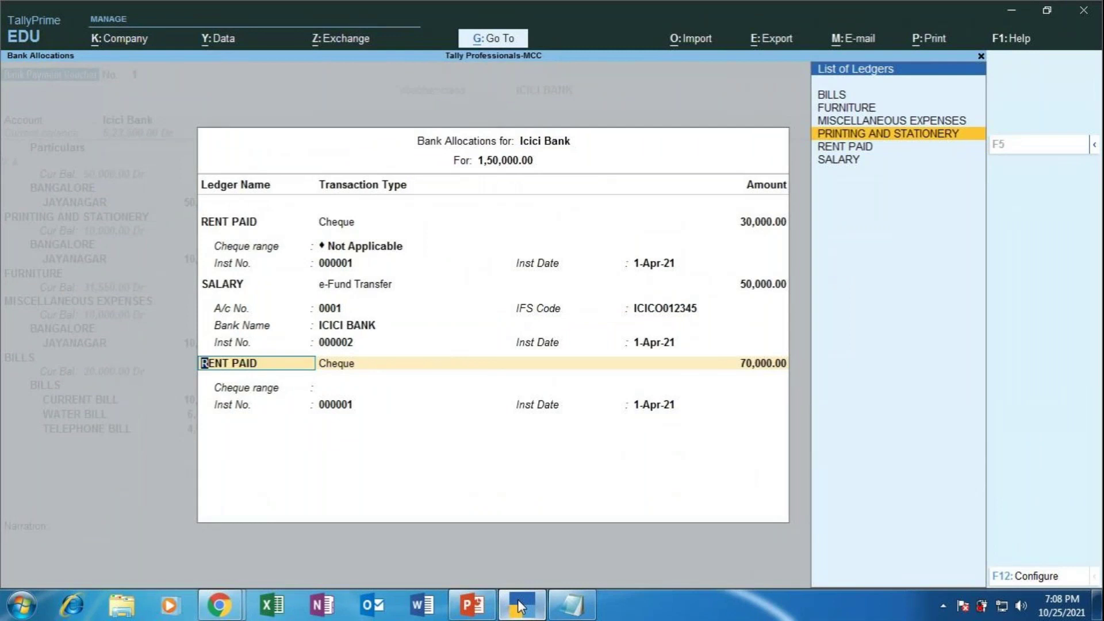
key(Return)
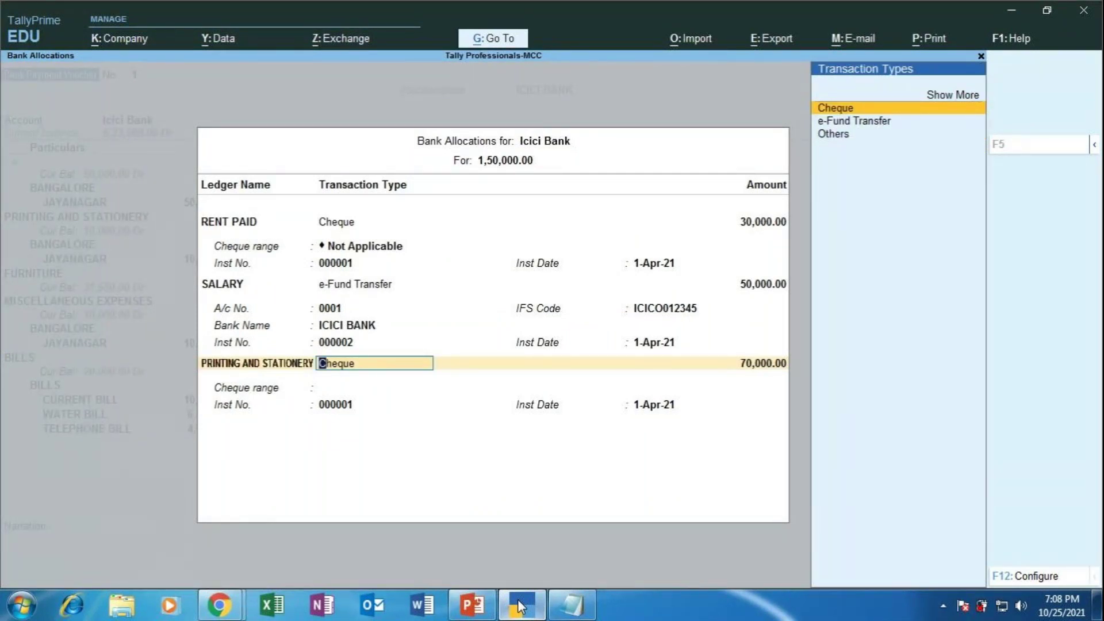
Expand the transaction types, choose ATM for printing and stationery, and allocate 10,000 after checking the amount on the PowerPoint slide
key(Up)
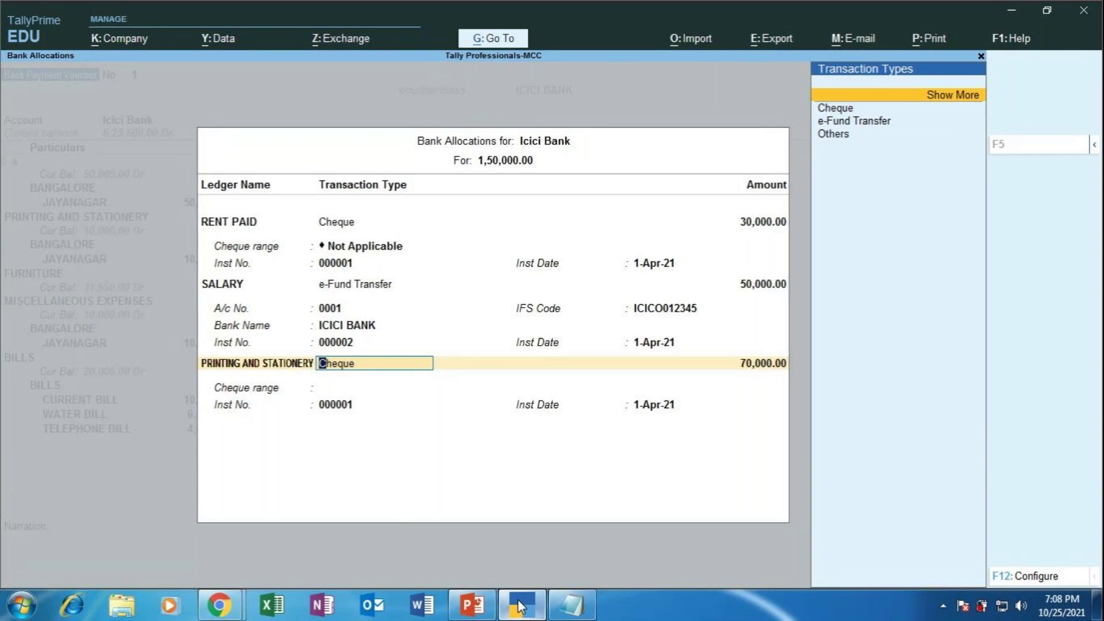
key(Return)
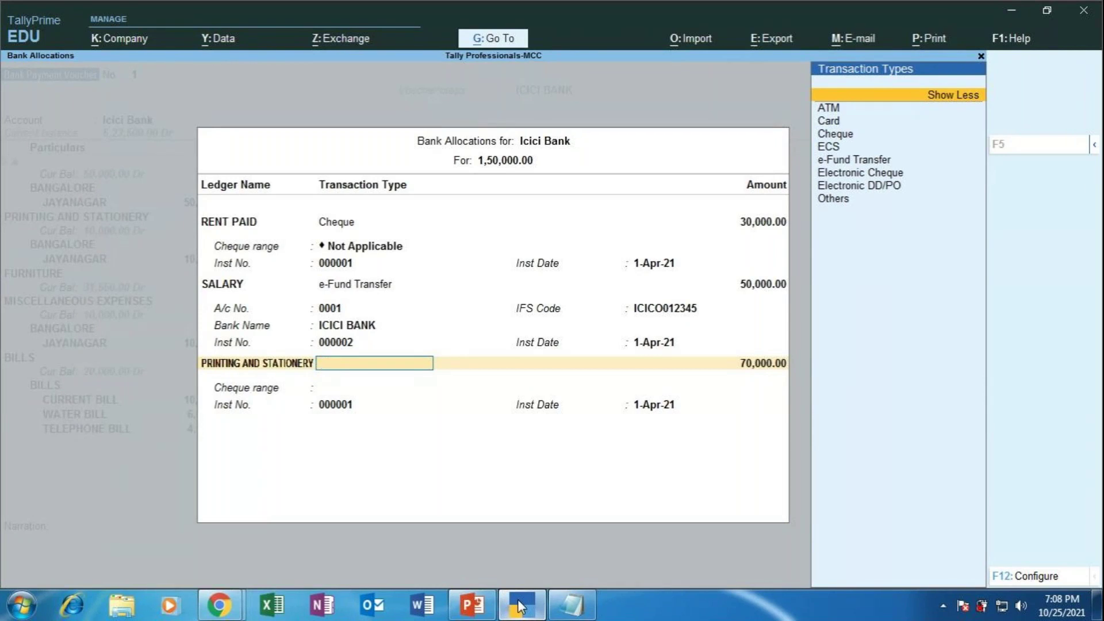
key(Down)
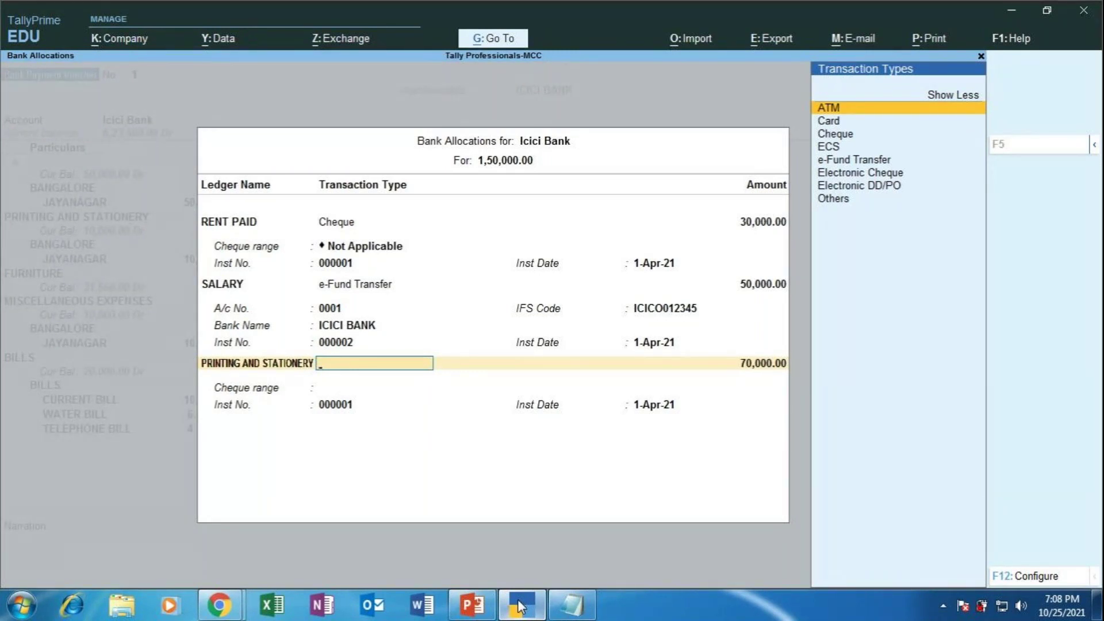
key(Return)
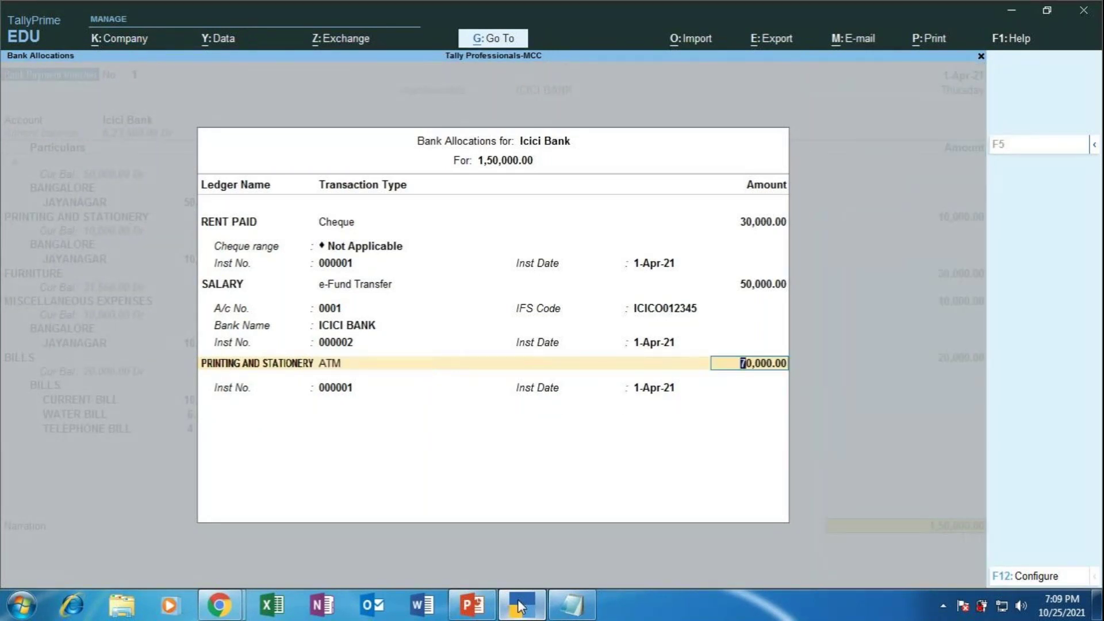
click(521, 605)
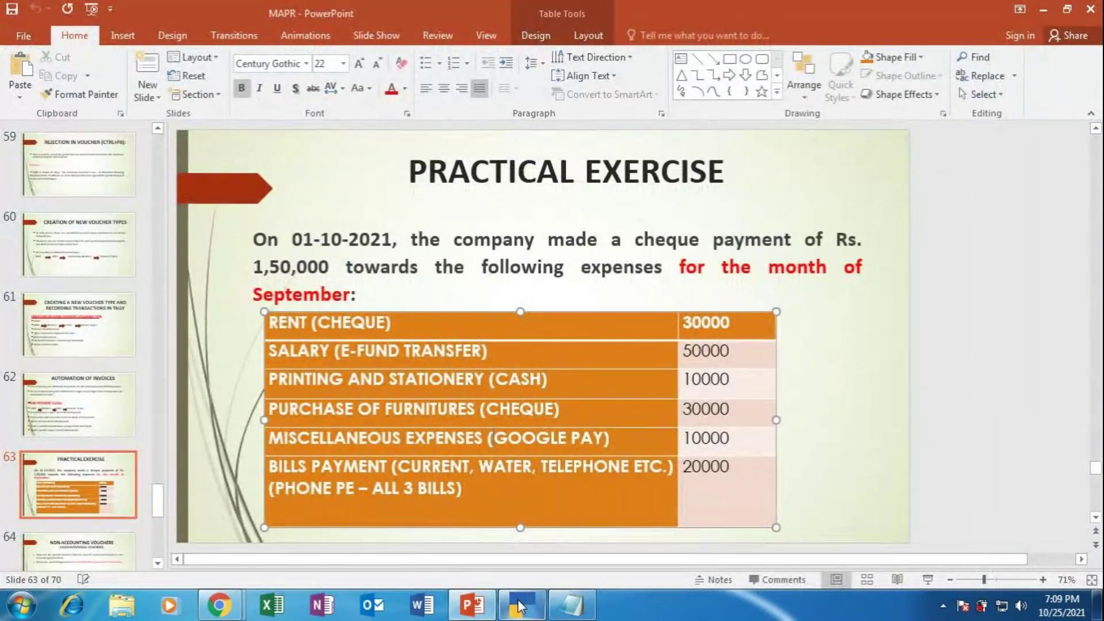
click(521, 605)
text(10000)
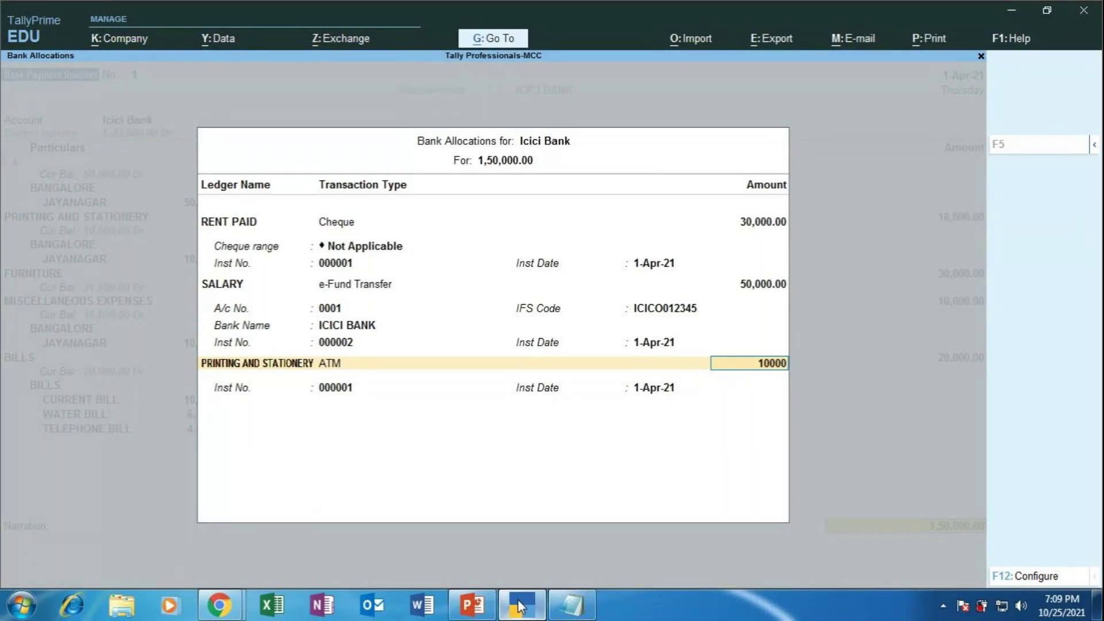
key(Return)
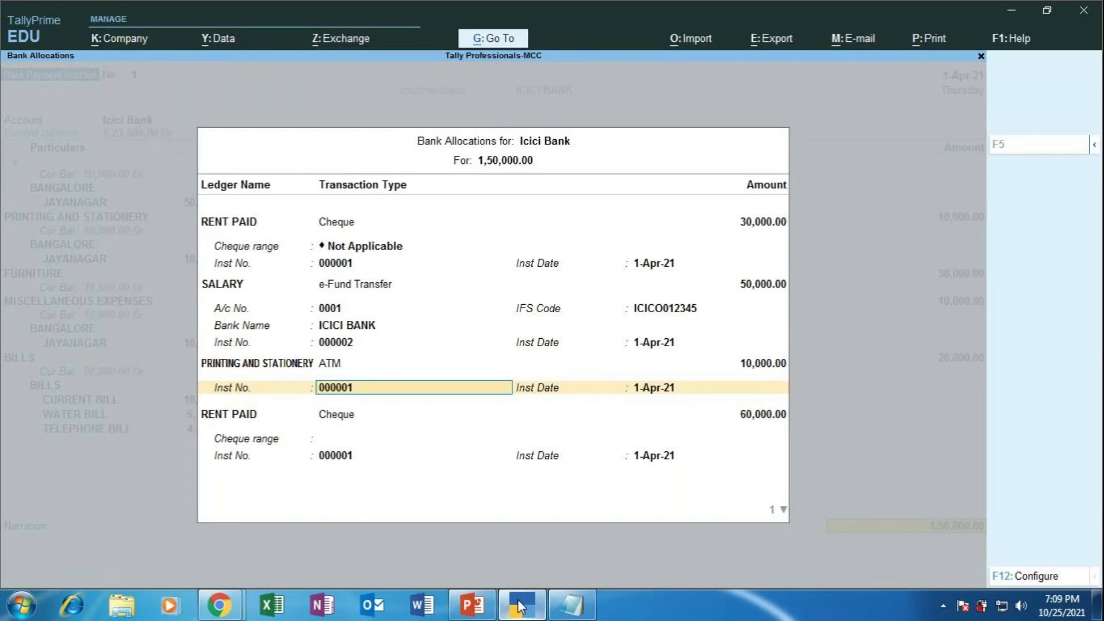
Try to leave the instrument number of the printing and stationery allocation blank, with instrument date 1-Apr-21
key(BackSpace)
key(Return)
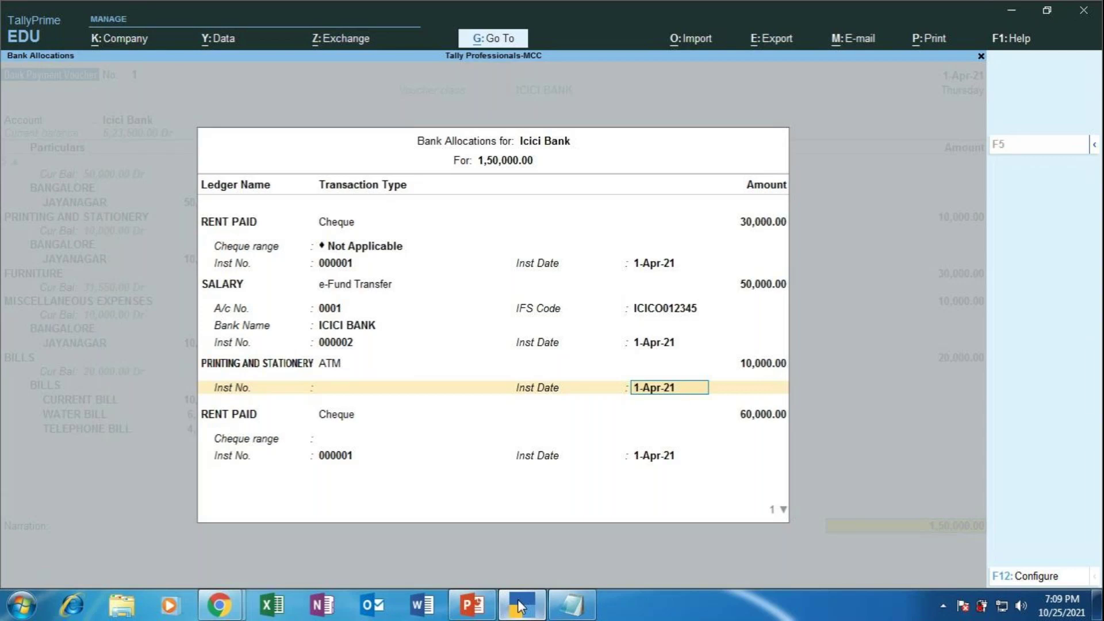
key(Return)
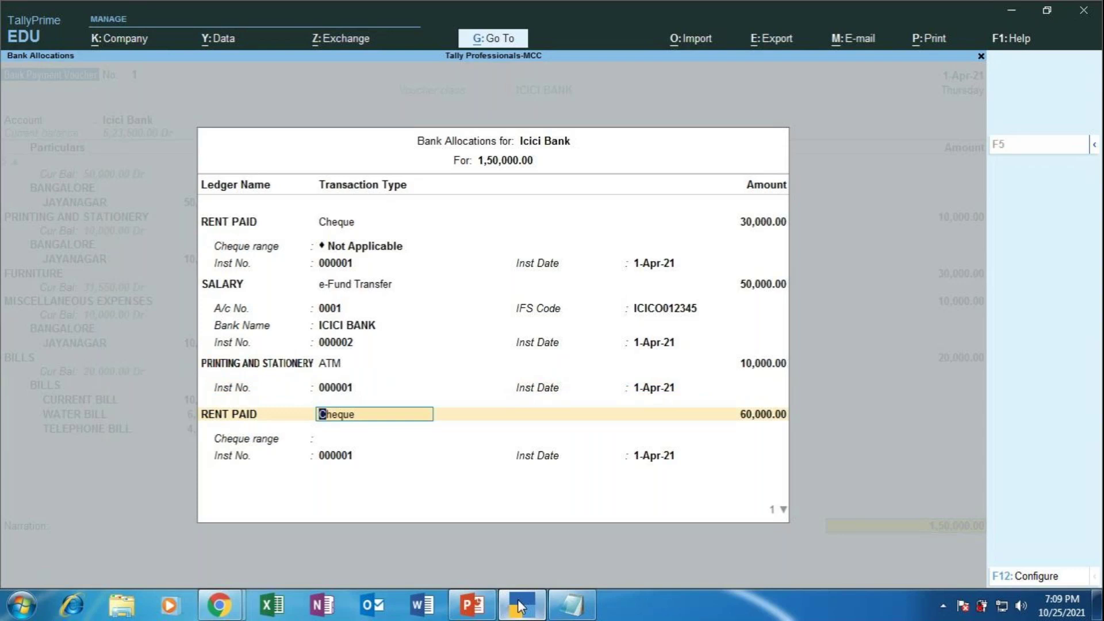
Go back to the printing and stationery allocation and set its instrument number to 0
key(BackSpace)
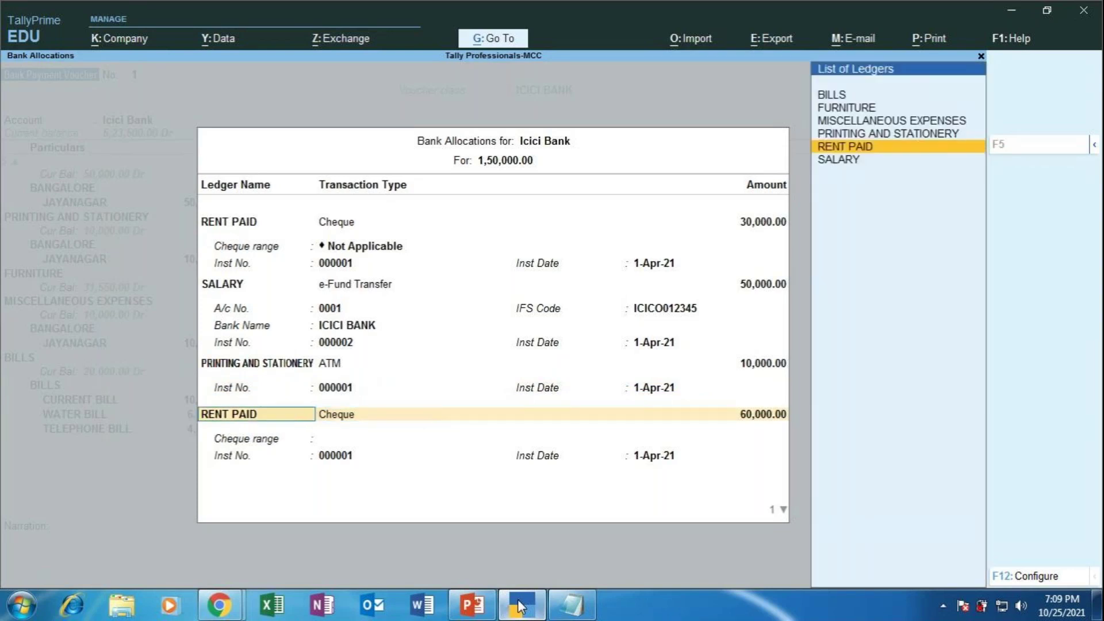
key(BackSpace)
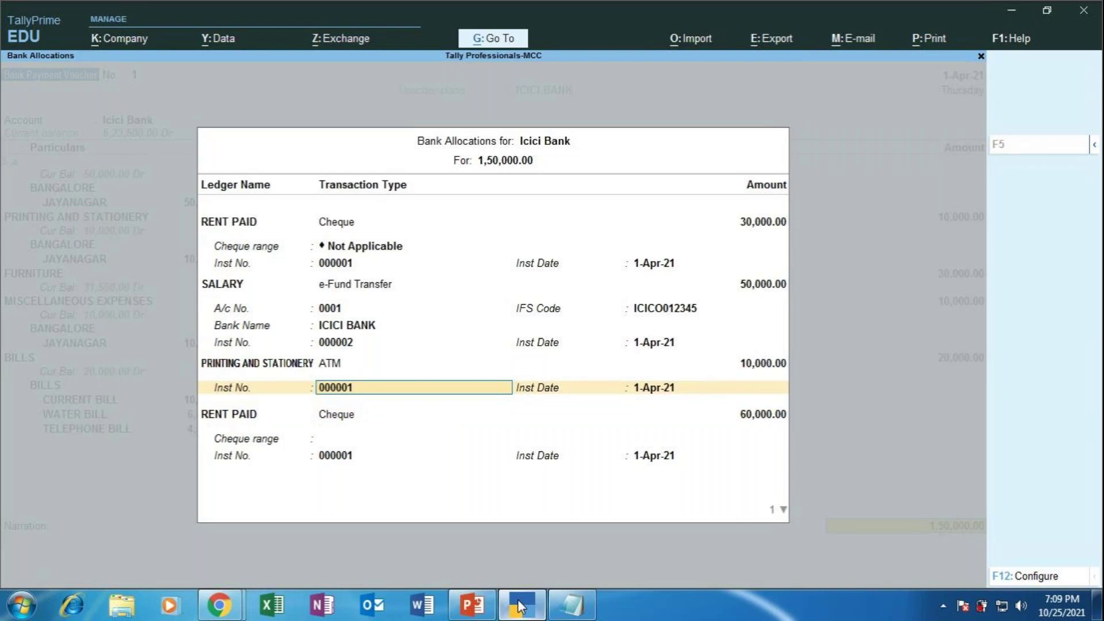
text(00)
key(BackSpace)
key(Return)
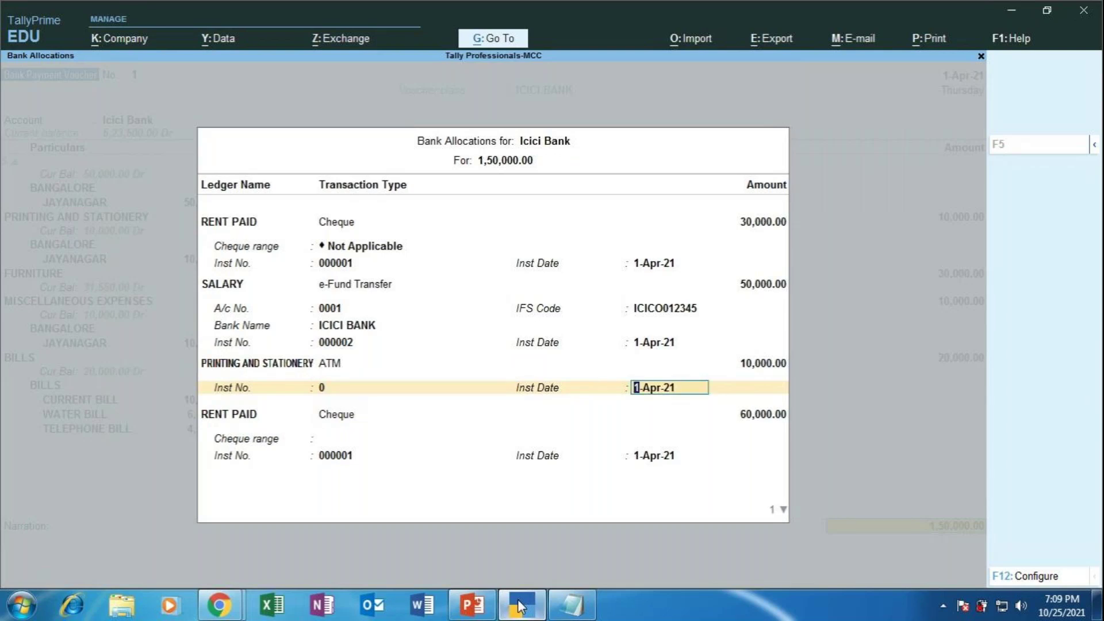
Check the following expense on the PowerPoint slide and assign the fourth bank allocation to the FURNITURE ledger
key(Return)
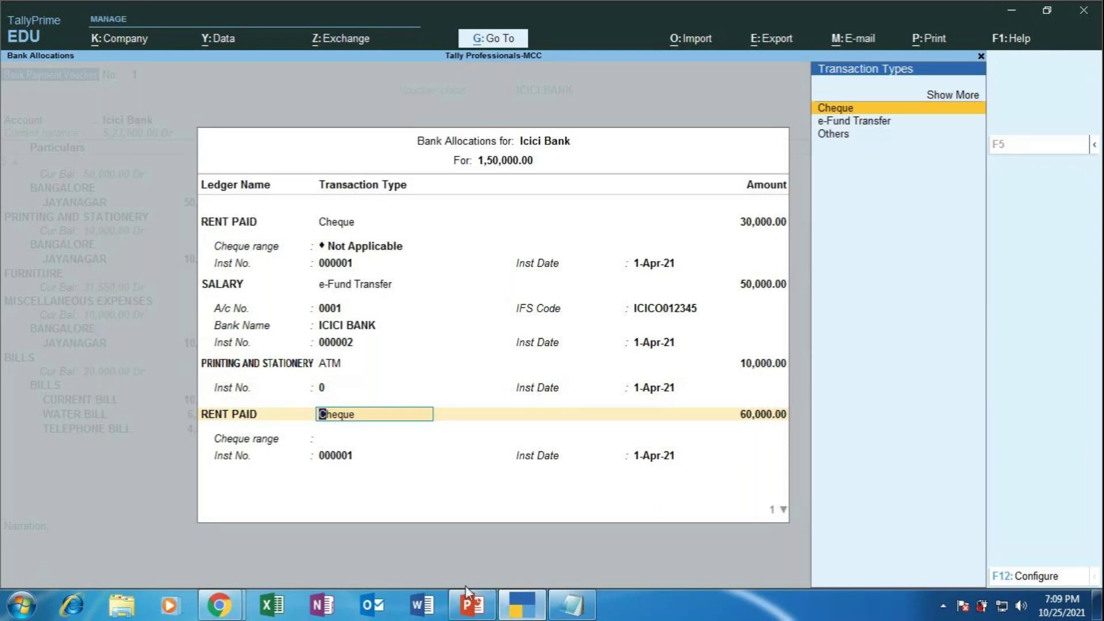
click(467, 610)
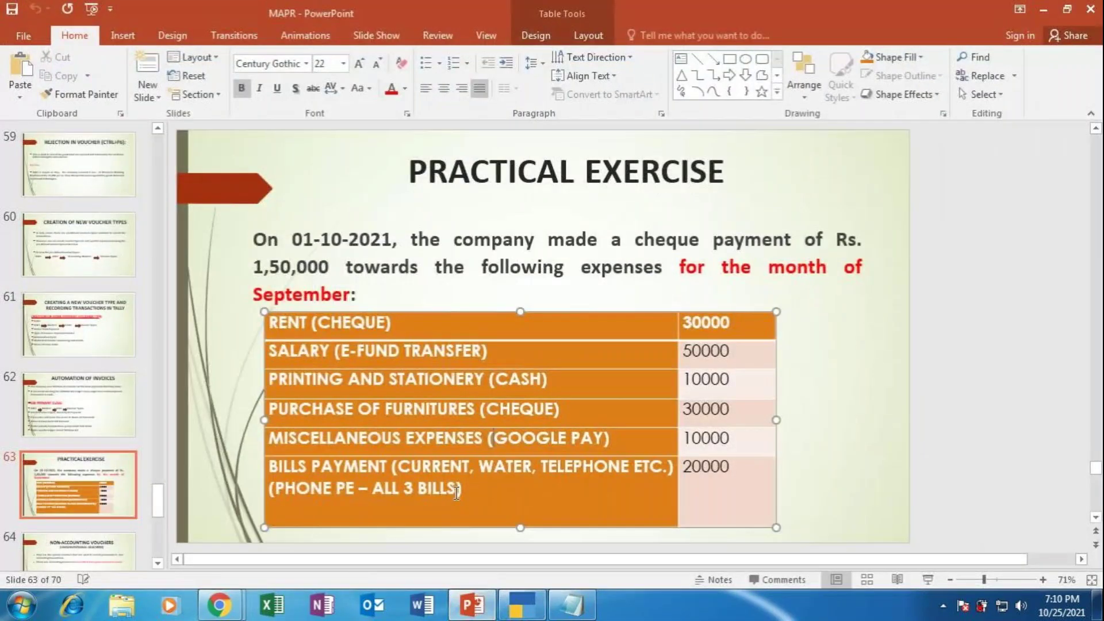
click(538, 604)
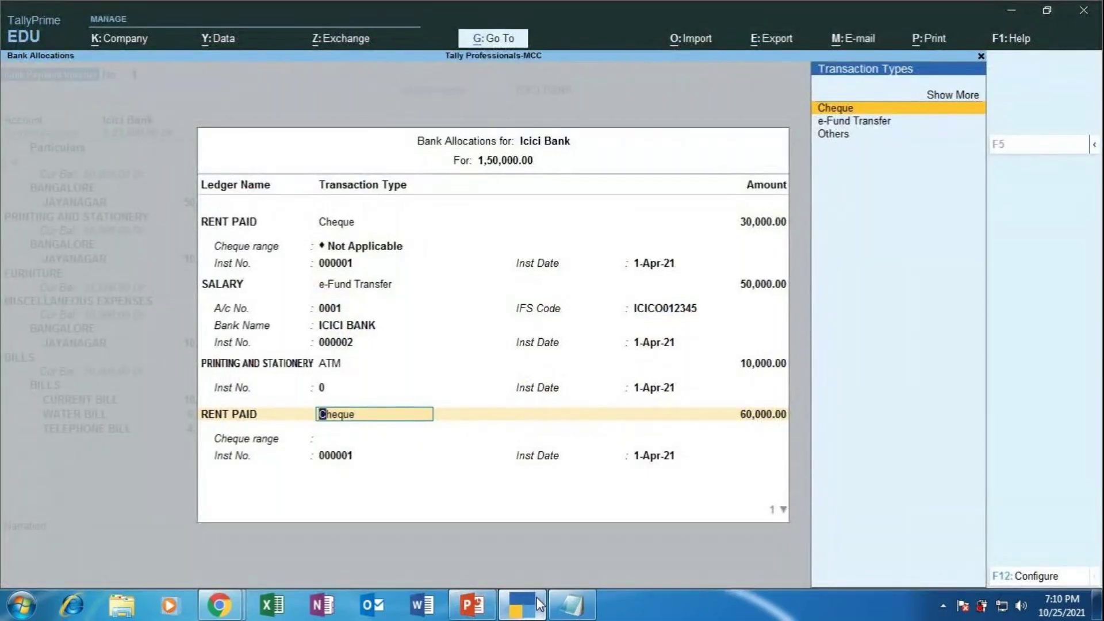
key(BackSpace)
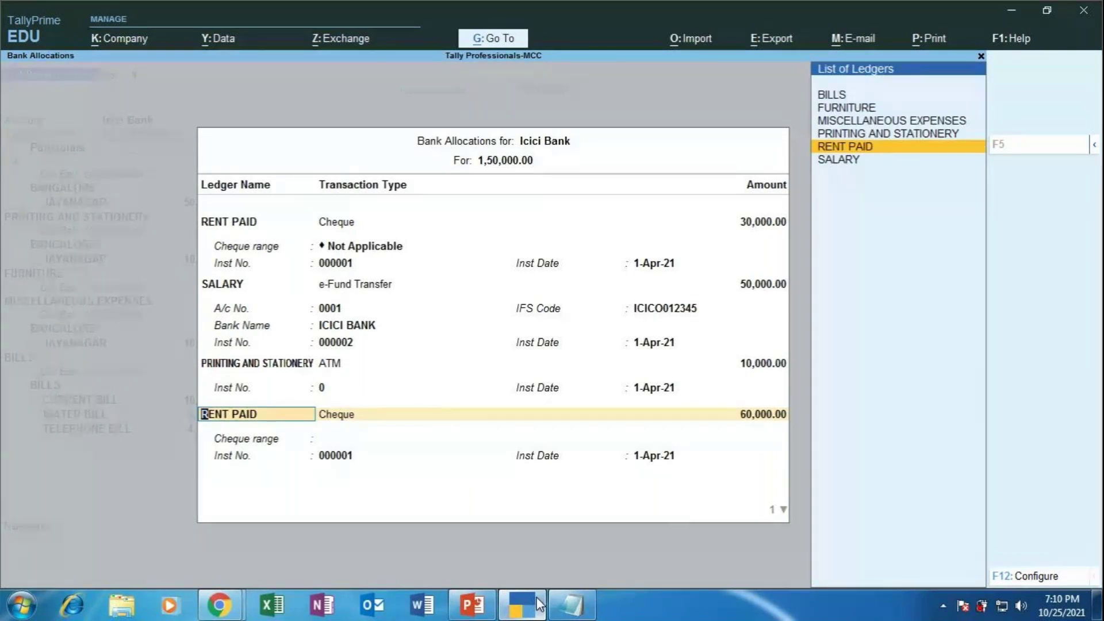
key(Up)
key(Up)
key(Up)
key(Return)
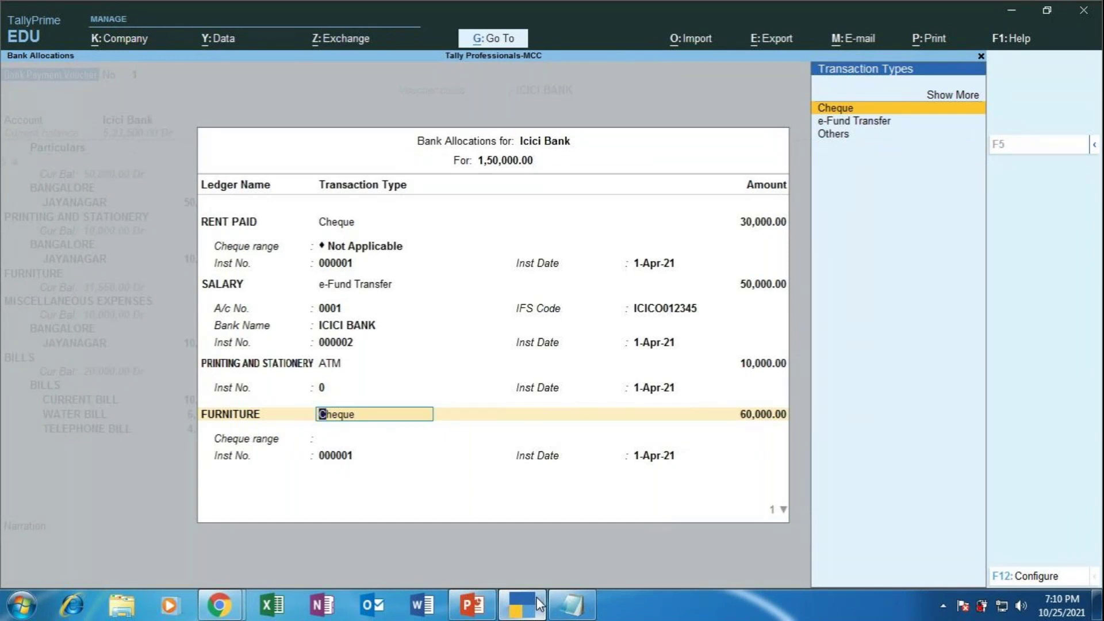
Keep Cheque as the furniture transaction type and allocate 30,000 after checking the amount on the PowerPoint slide
key(Return)
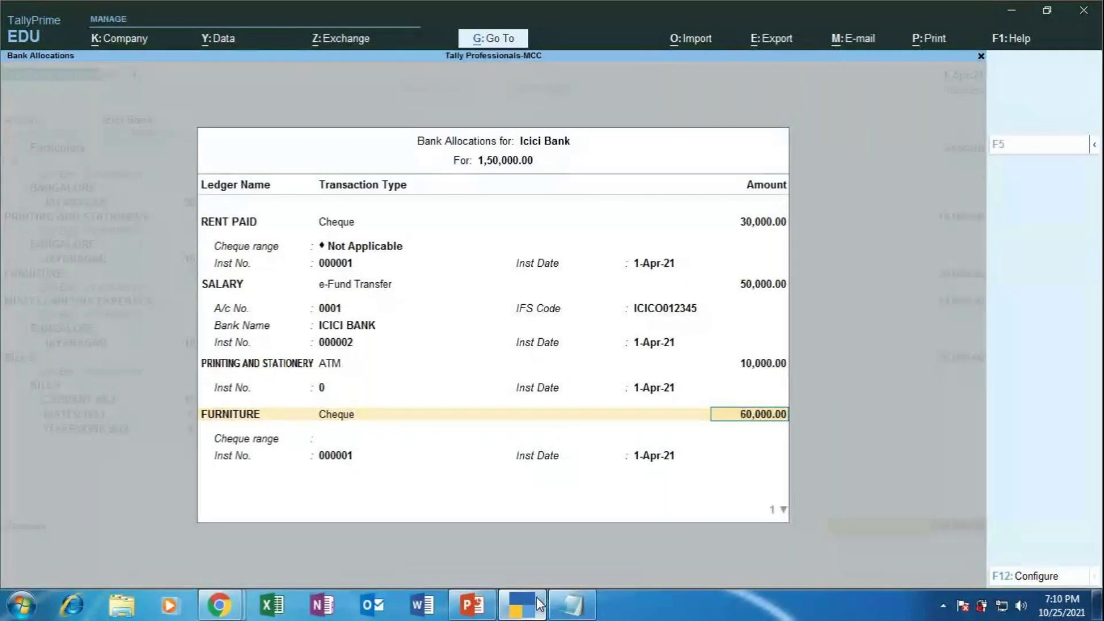
click(538, 604)
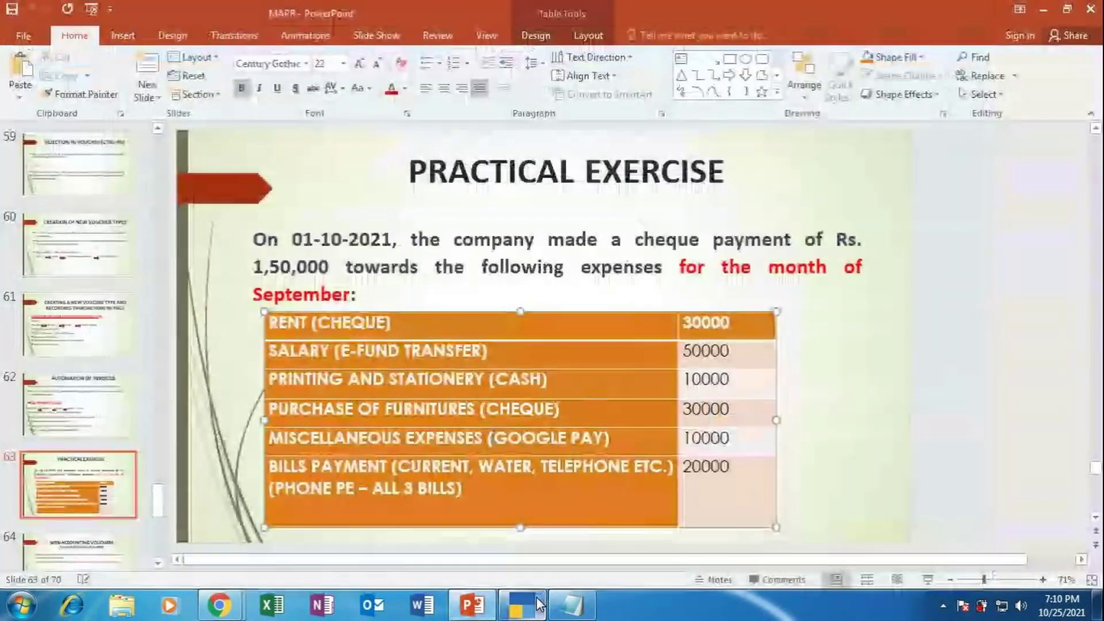
click(538, 604)
text(30000)
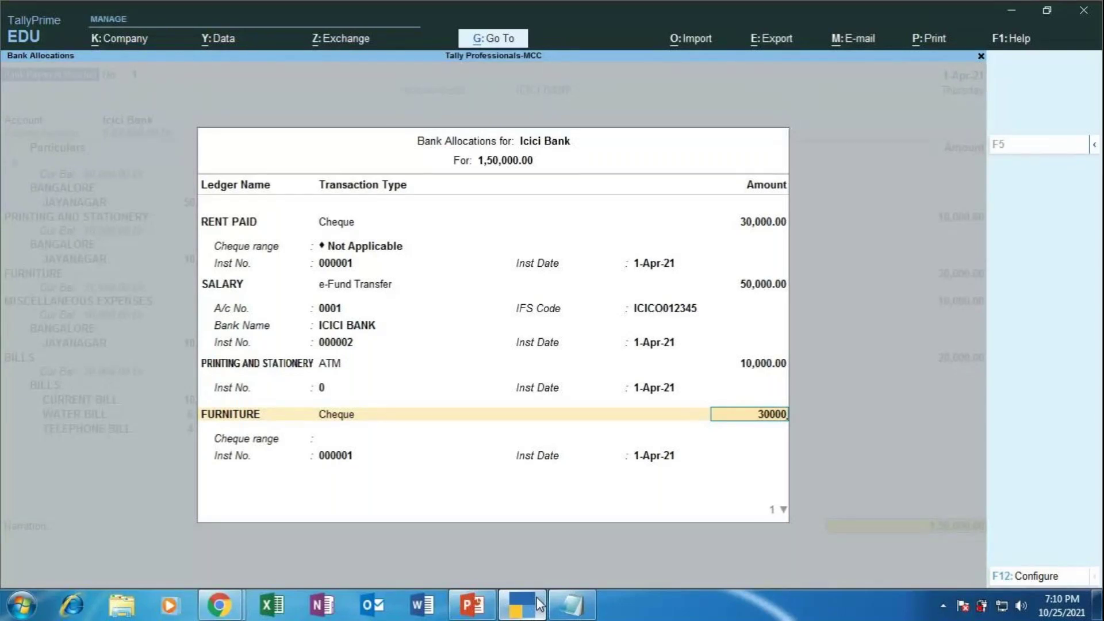
key(Return)
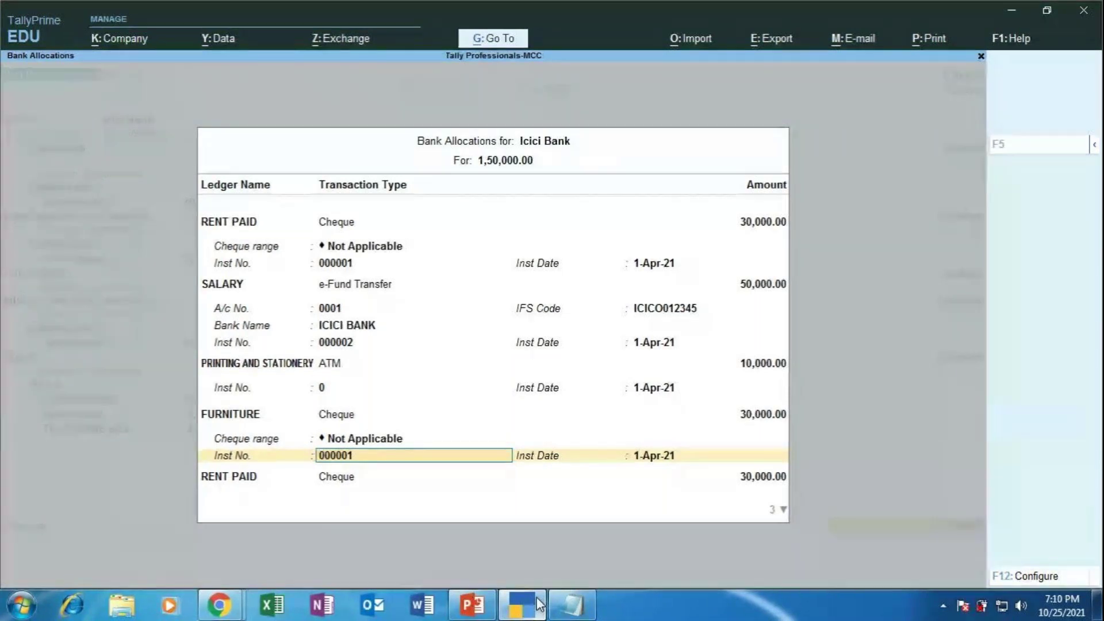
Set the furniture allocation's instrument number to 000003 and accept the instrument date 1-Apr-21
key(BackSpace)
key(BackSpace)
key(BackSpace)
key(BackSpace)
text(0003)
key(Return)
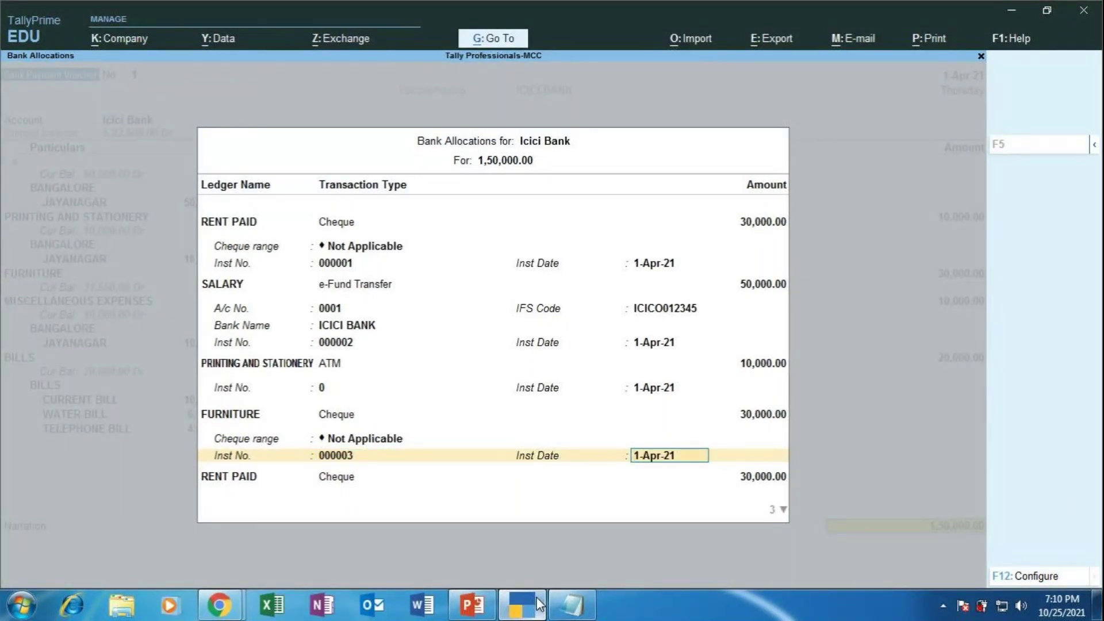
key(Return)
Look up the next expense on the PowerPoint slide and assign the fifth bank allocation to the MISCELLANEOUS EXPENSES ledger
key(BackSpace)
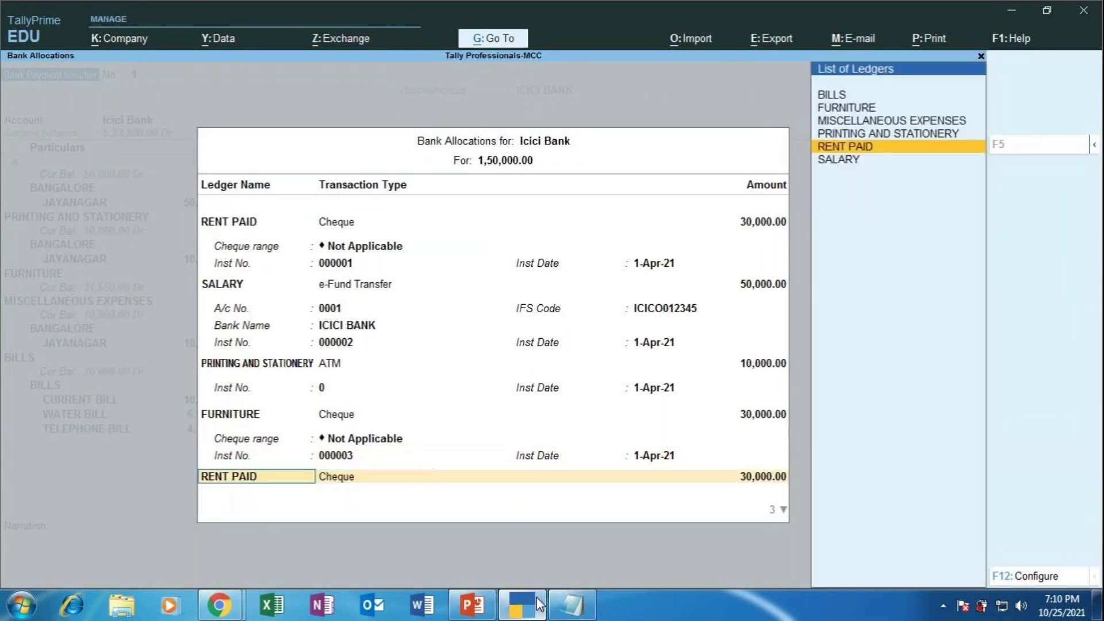
click(473, 613)
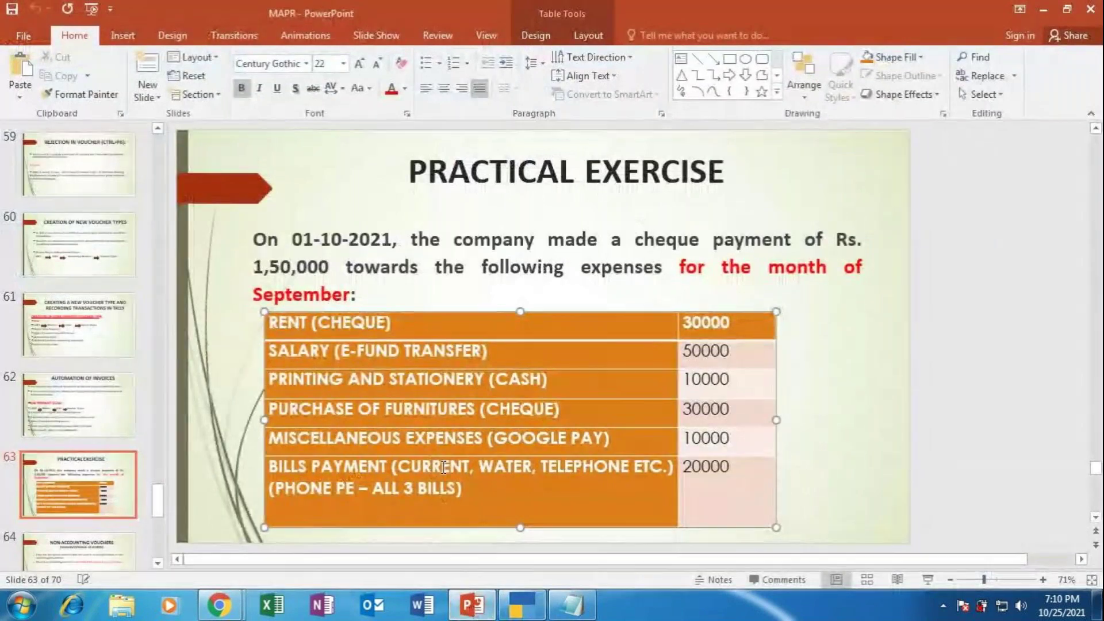
click(509, 609)
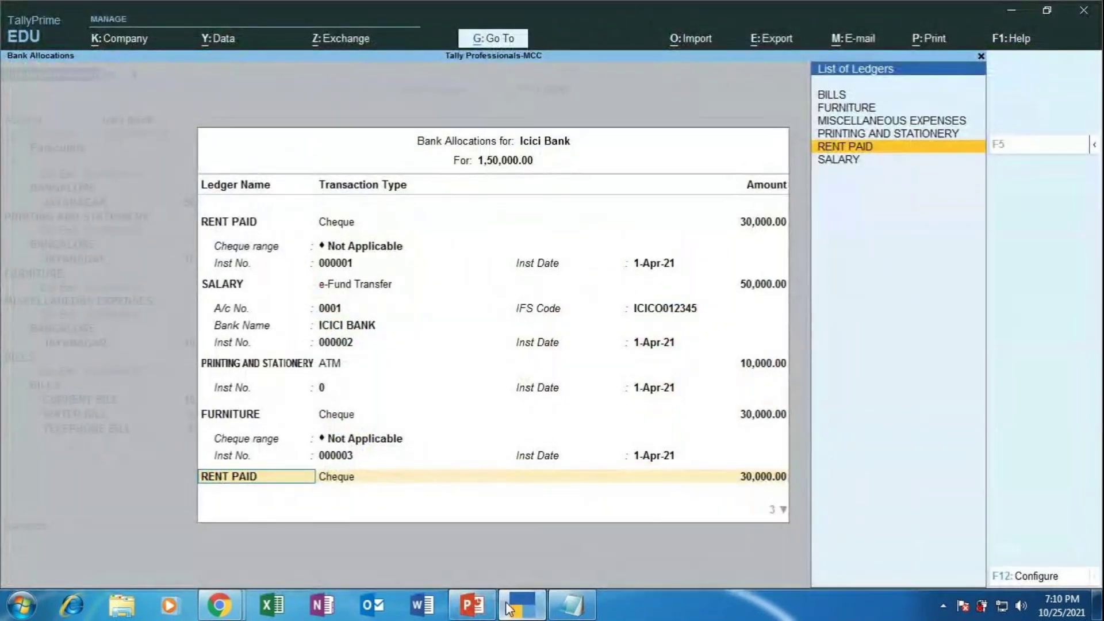
key(Up)
key(Up)
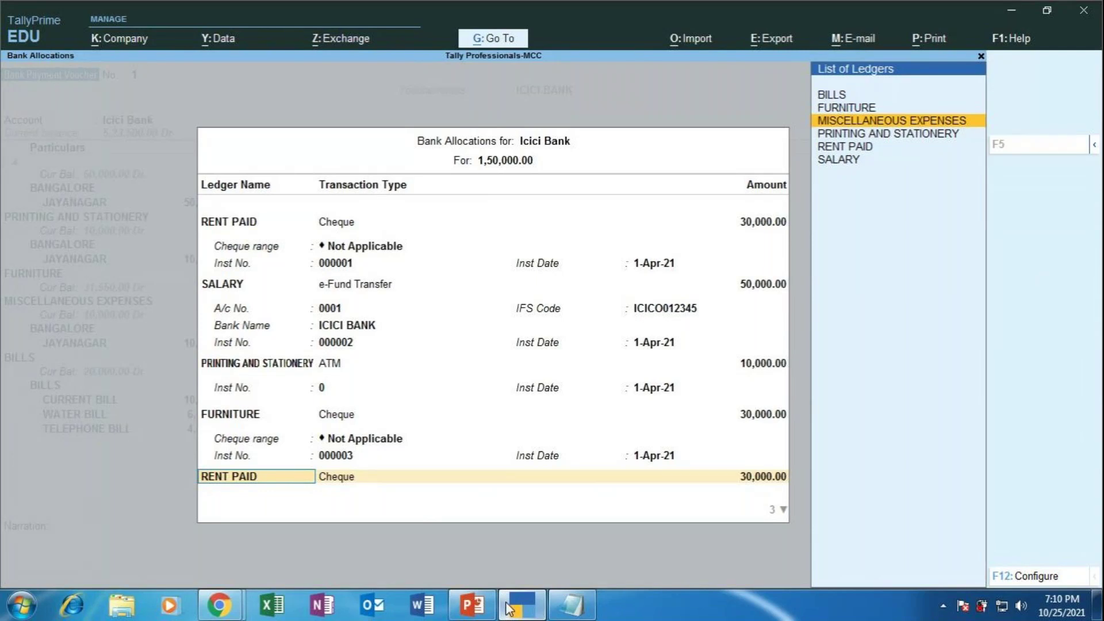
key(Return)
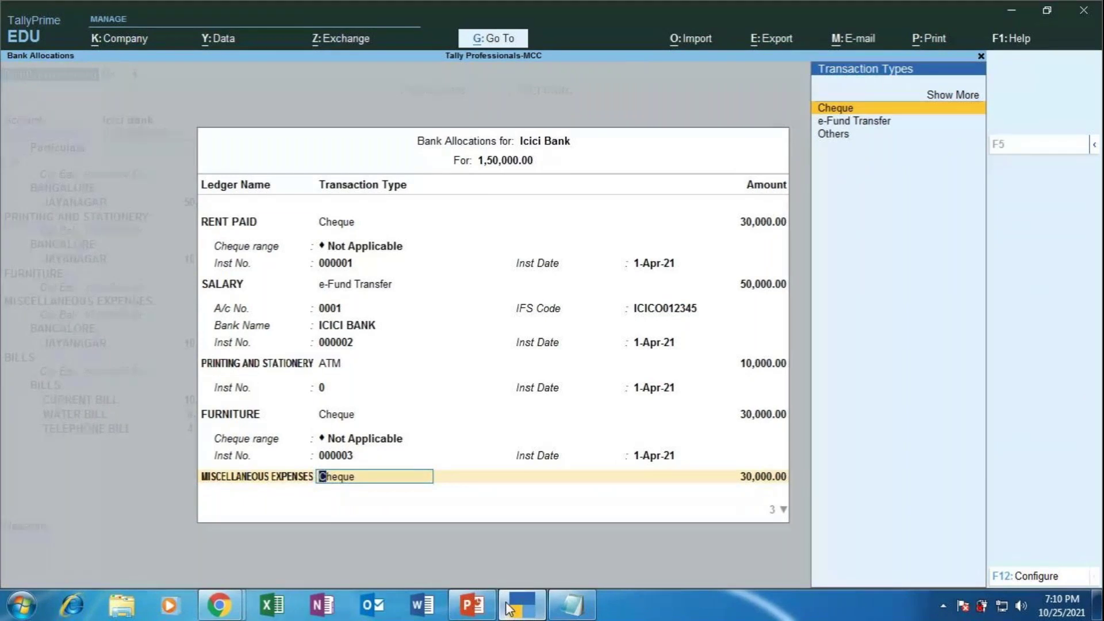
Expand the transaction types and choose Others for the miscellaneous expenses allocation
key(Up)
key(Return)
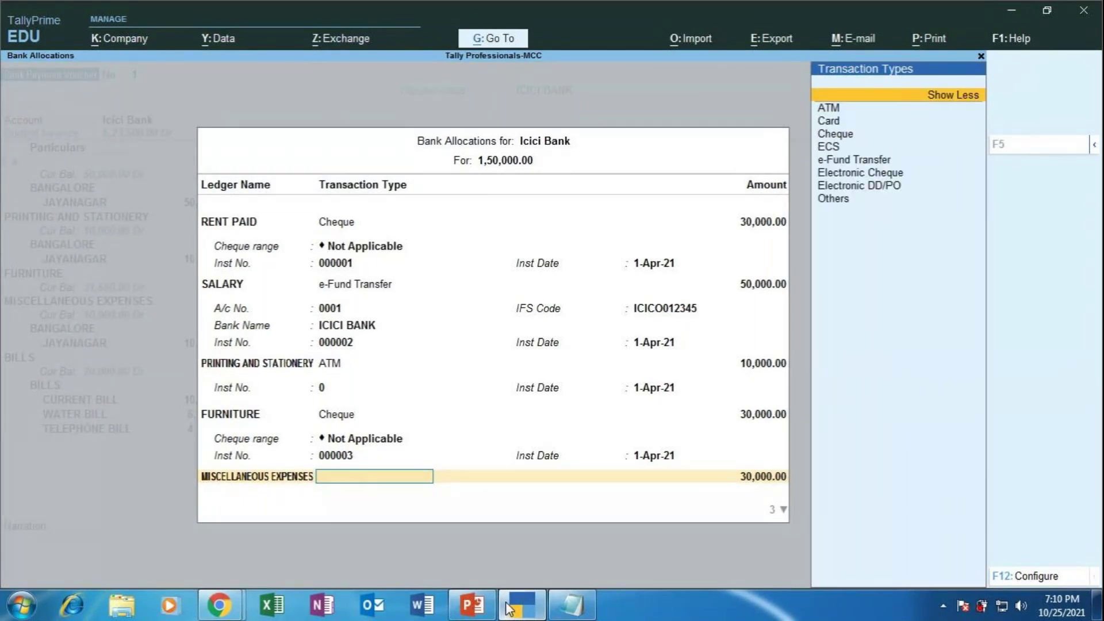
key(Down)
key(Down)
key(Down)
key(Down)
key(Down)
key(Down)
key(Down)
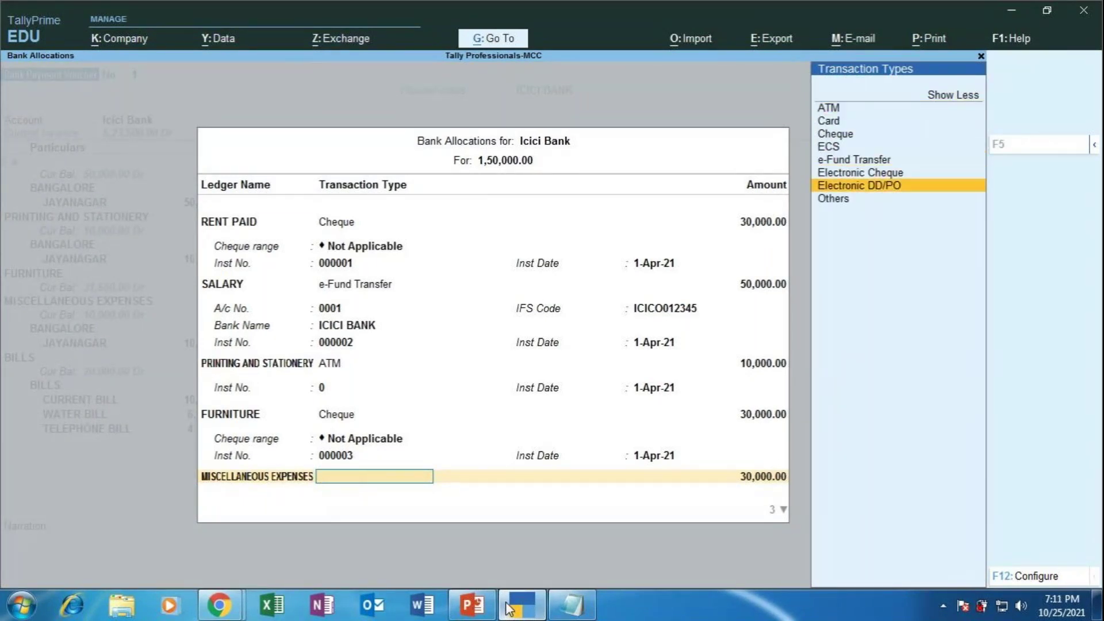
key(Down)
key(Return)
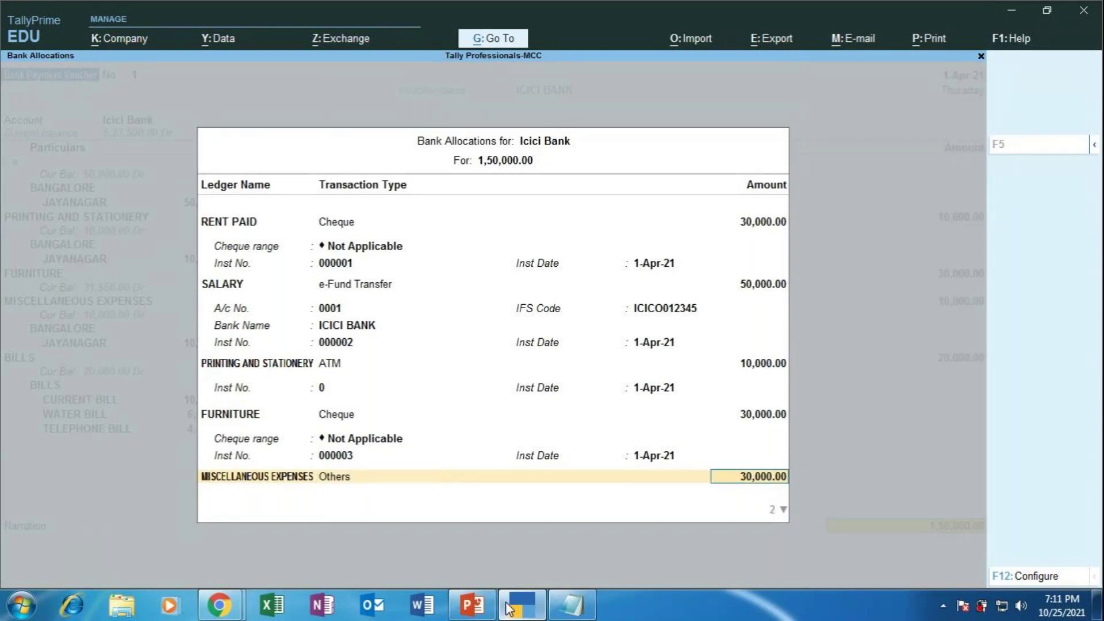
Check the miscellaneous expenses amount on the PowerPoint slide in full-screen view and allocate 10,000 to it
click(472, 605)
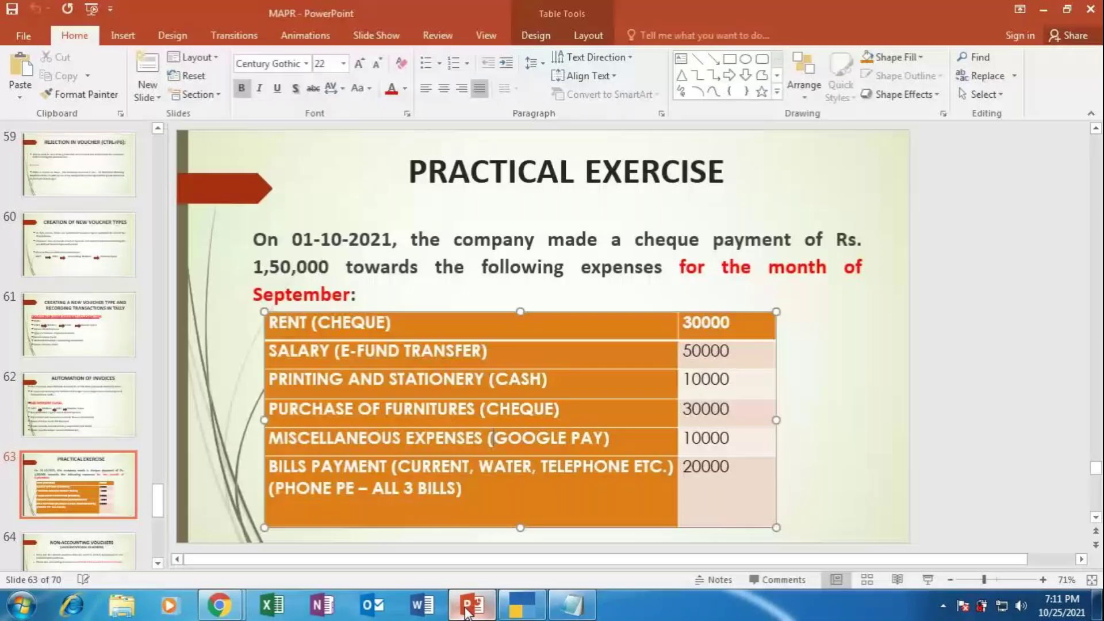
click(929, 579)
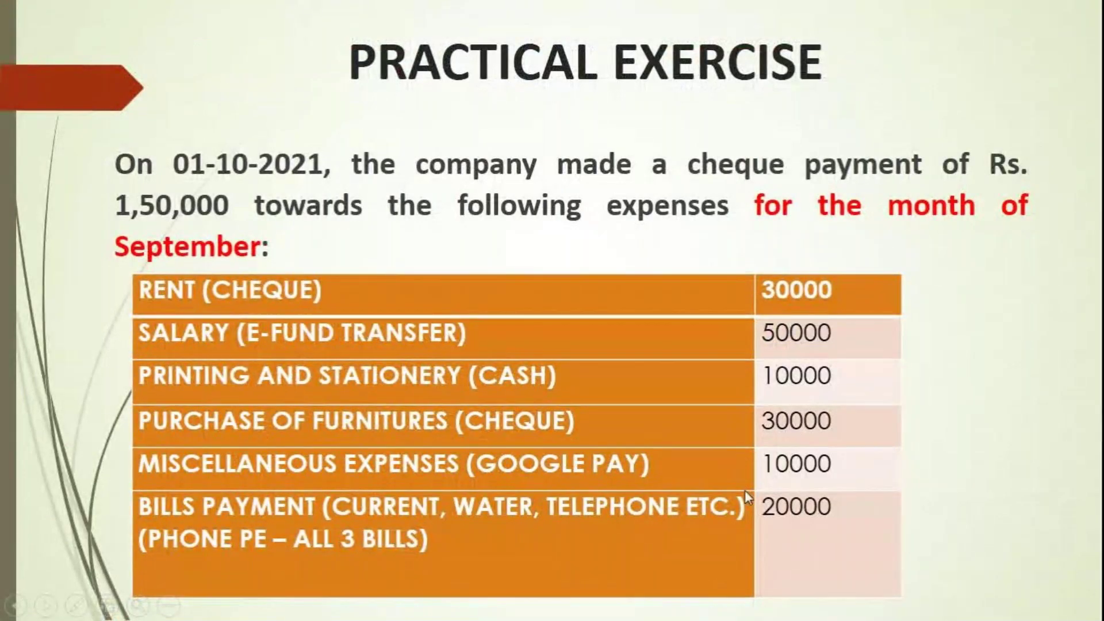
key(Escape)
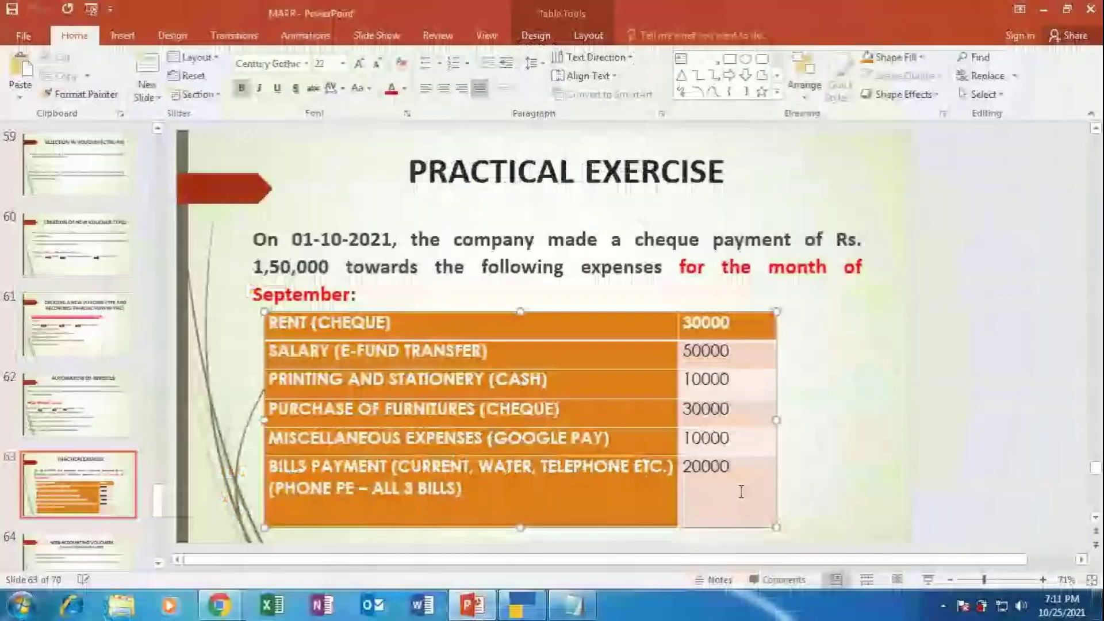
click(480, 607)
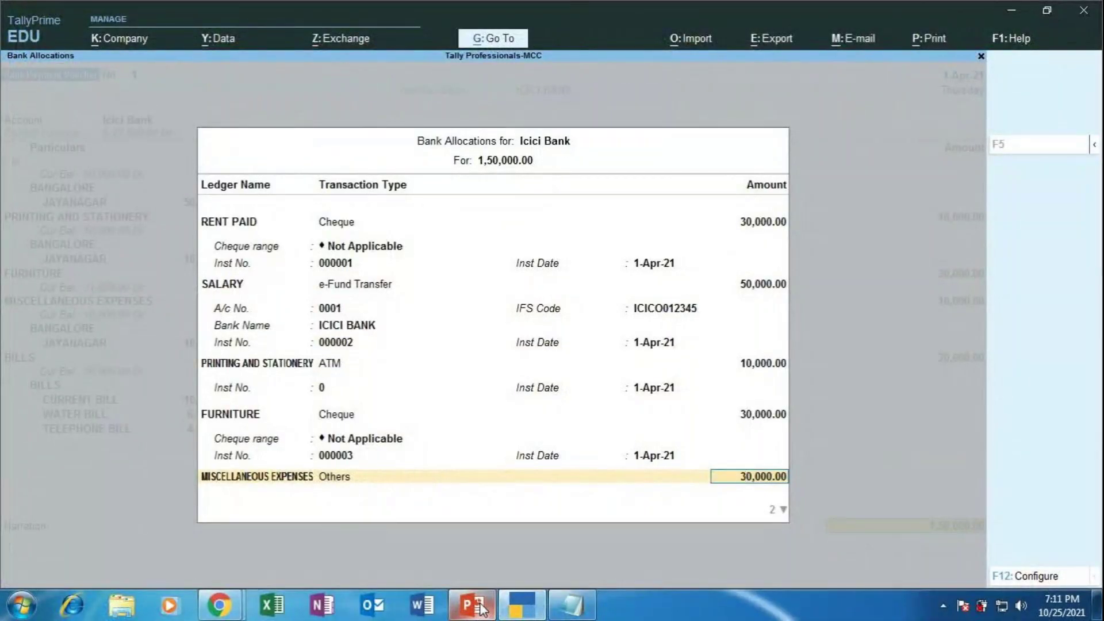
text(10,)
text(0000)
key(Return)
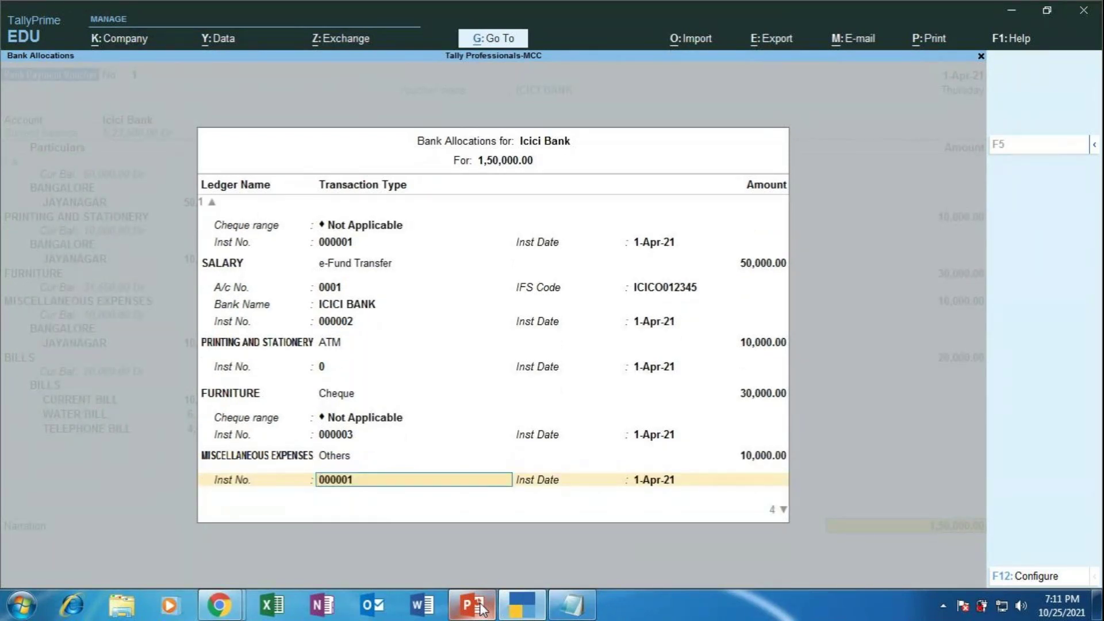
Set the miscellaneous expenses allocation's instrument number to 0 and accept the instrument date 1-Apr-21
text(0)
key(Return)
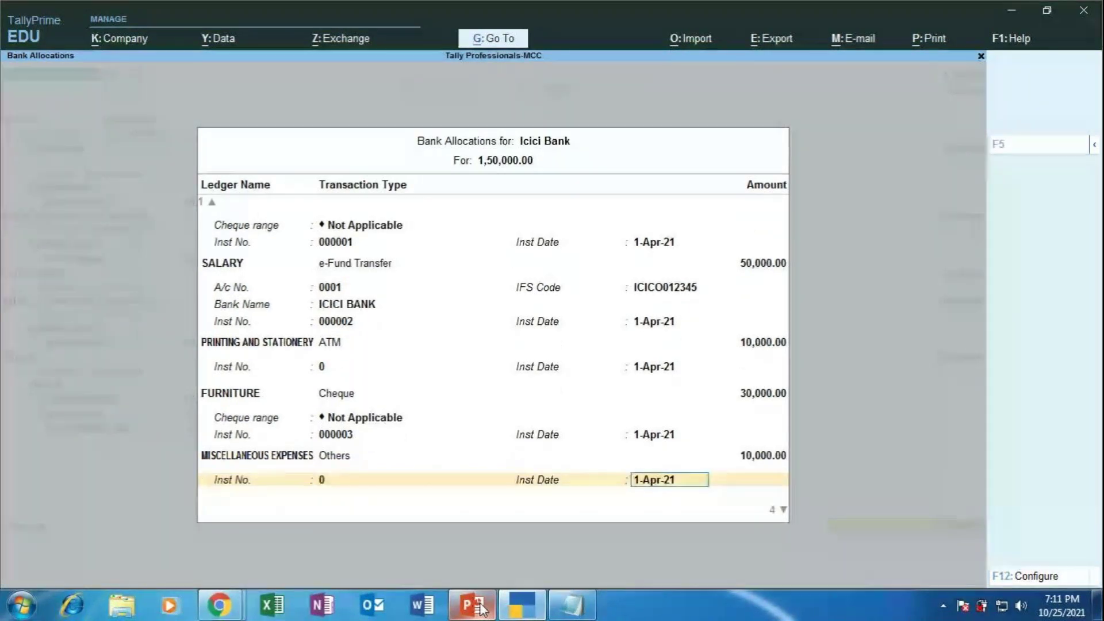
key(Return)
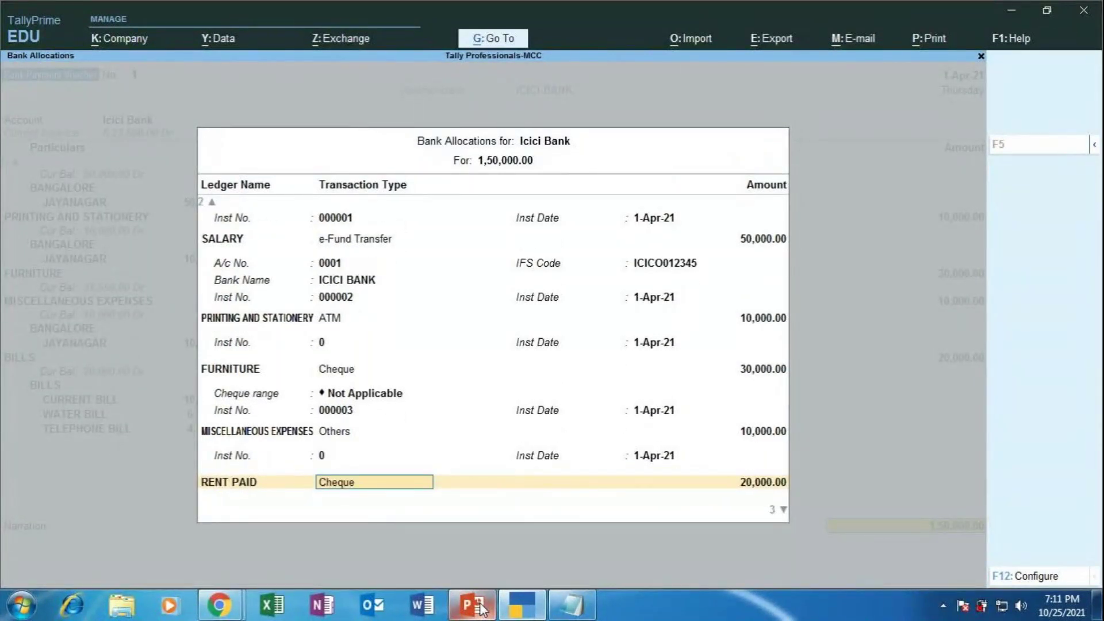
Assign the sixth bank allocation to the BILLS ledger with Others as its transaction type
key(BackSpace)
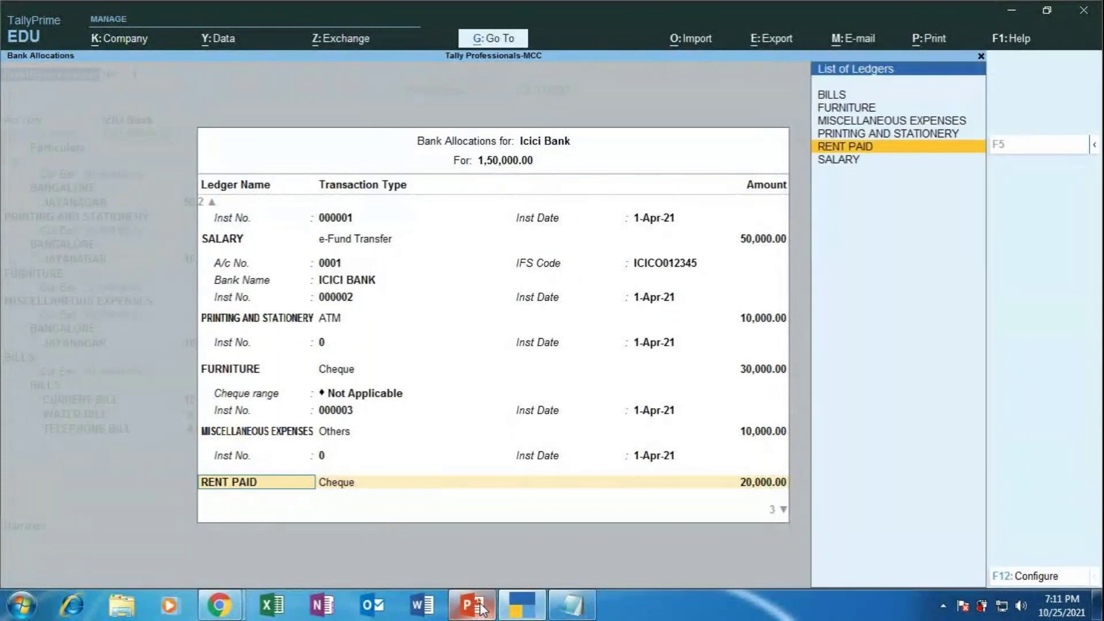
key(Up)
key(Up)
key(Up)
key(Up)
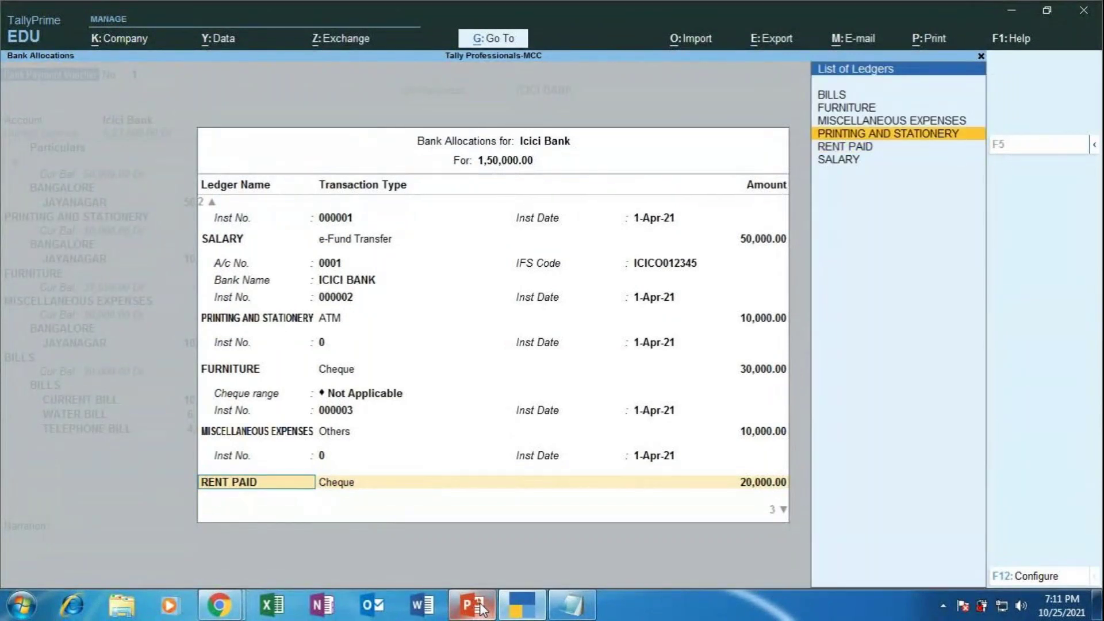
key(Return)
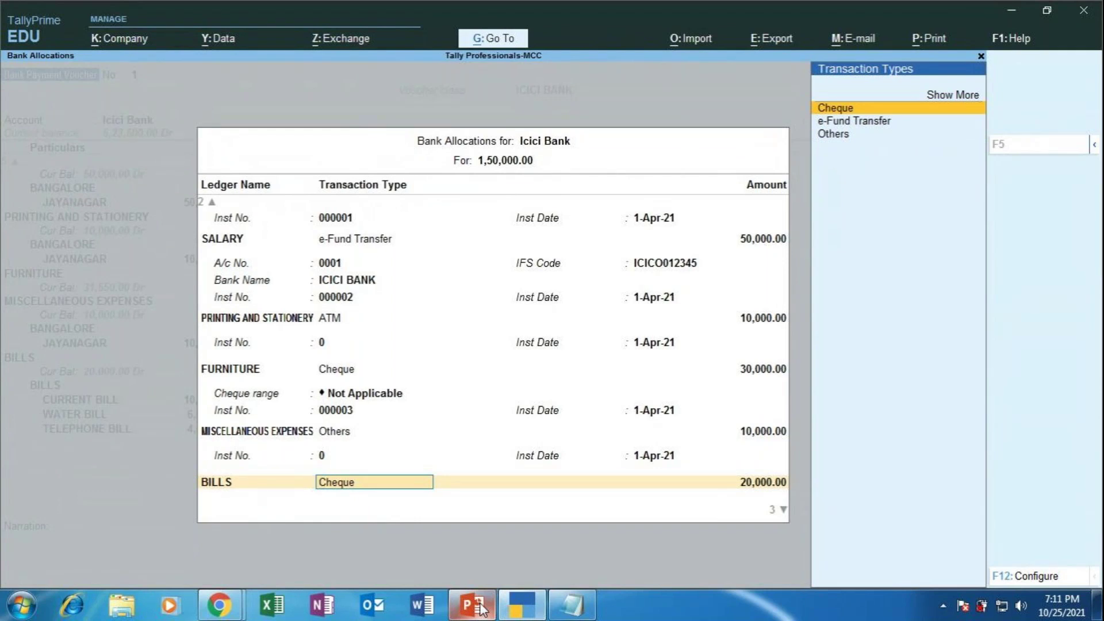
key(Down)
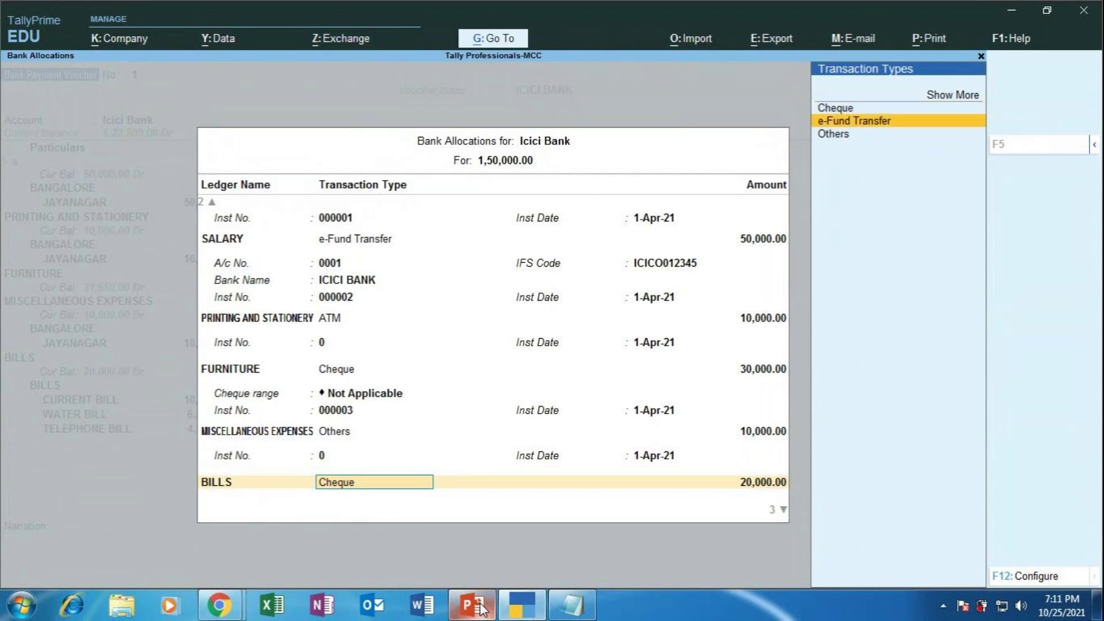
key(Down)
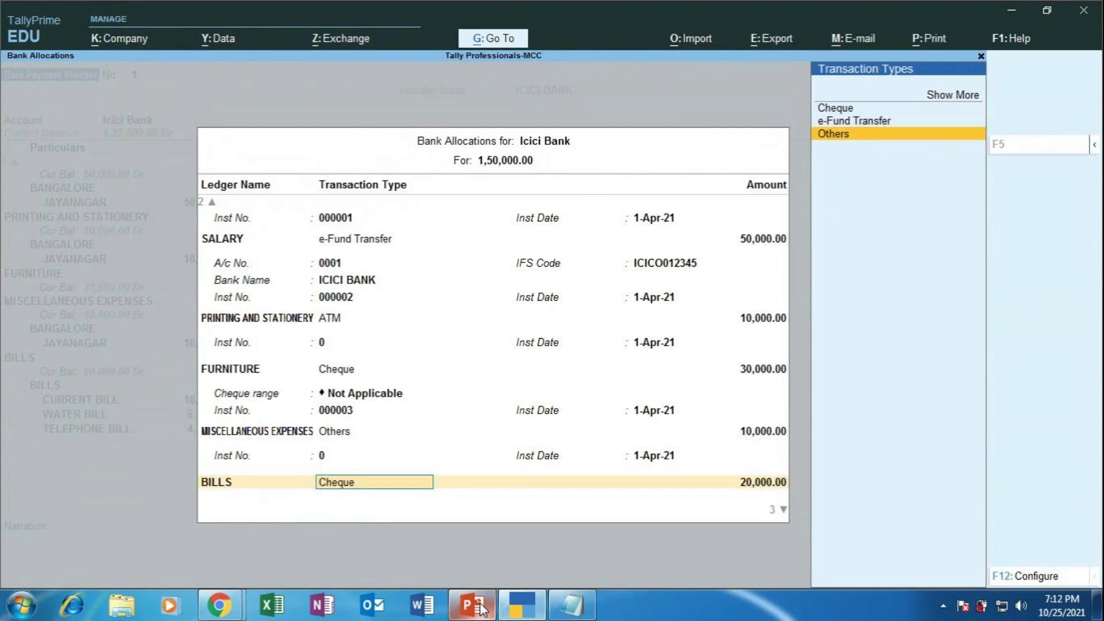
key(Return)
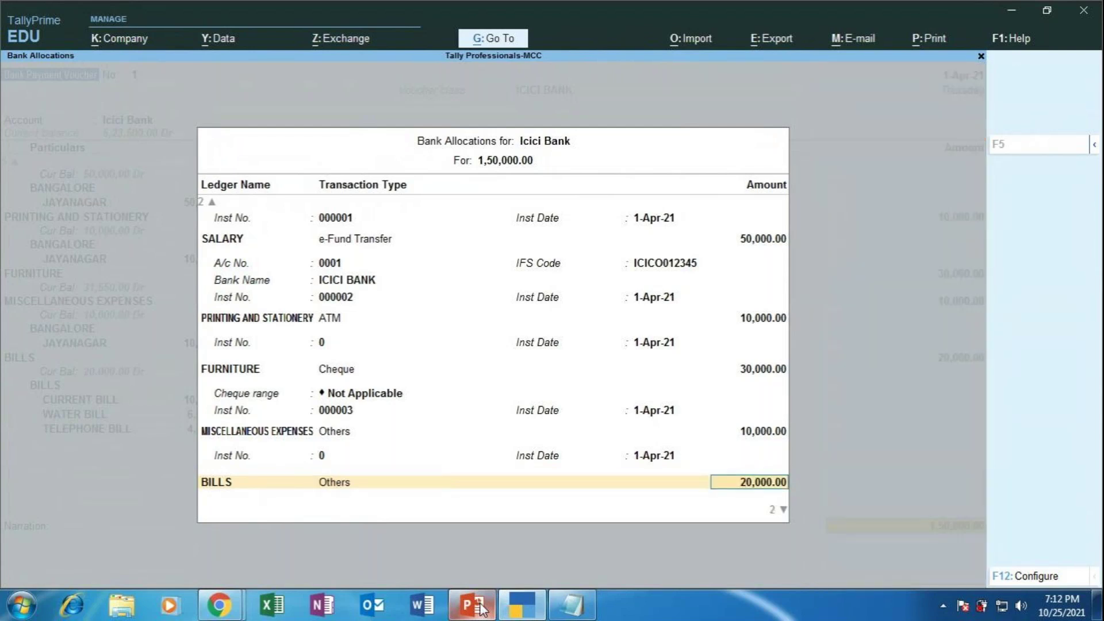